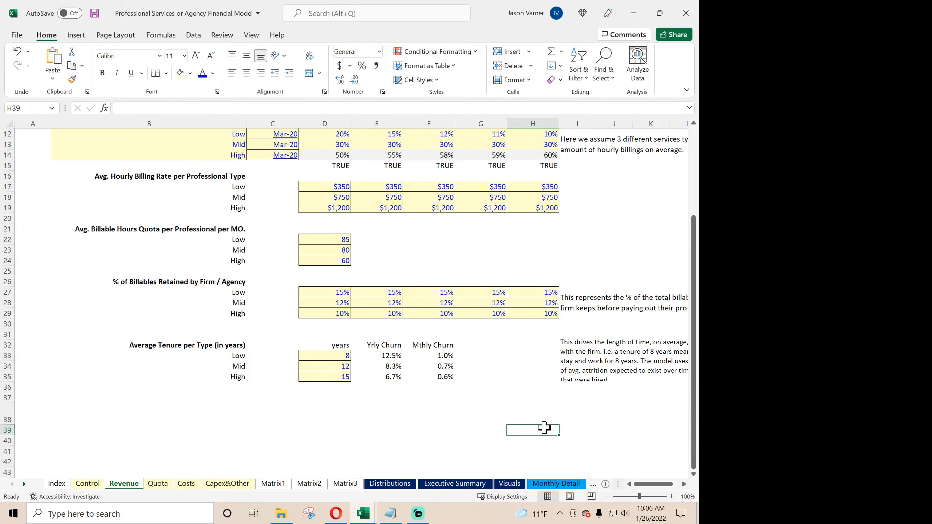
# - Examine the average tenure inputs on the Revenue sheet and the first months' % of Quota Attained values on the Quota sheet
pyautogui.moveTo(320, 352); pyautogui.dragTo(323, 375)
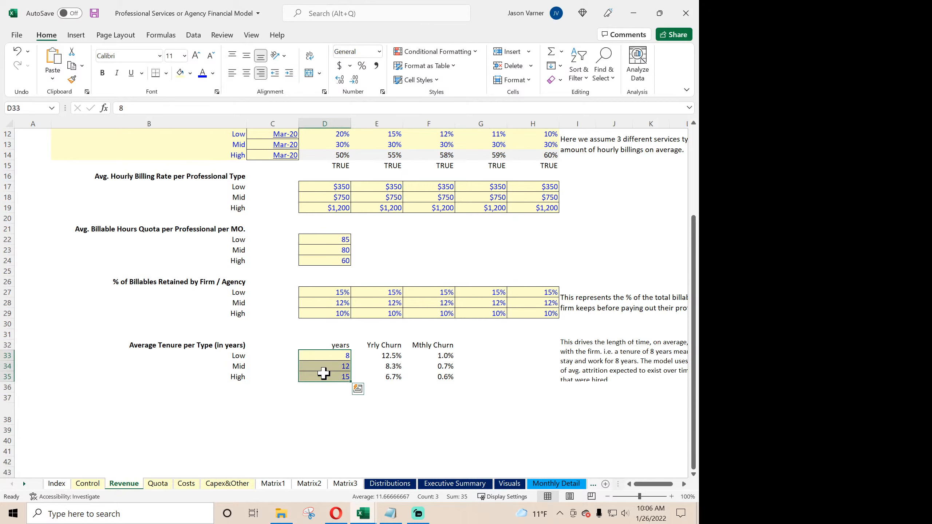
pyautogui.scroll(4, 222, 354)
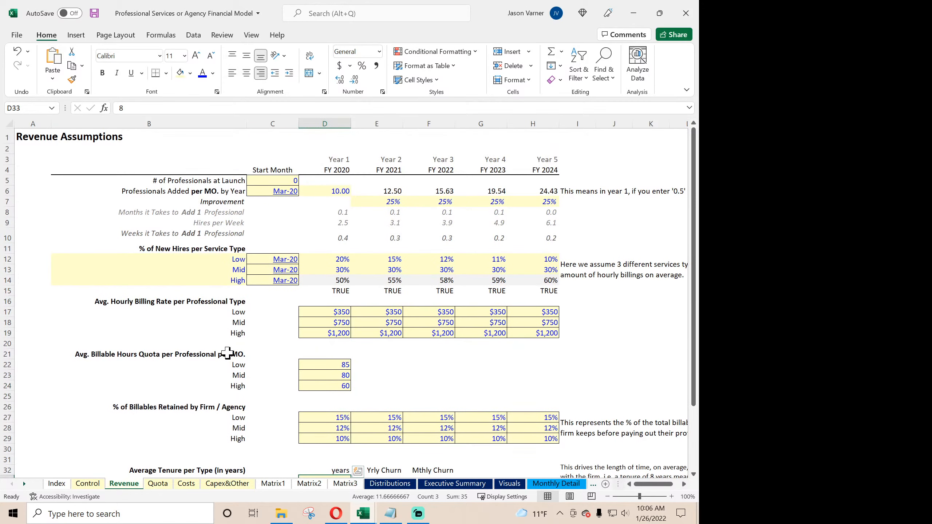
pyautogui.click(154, 484)
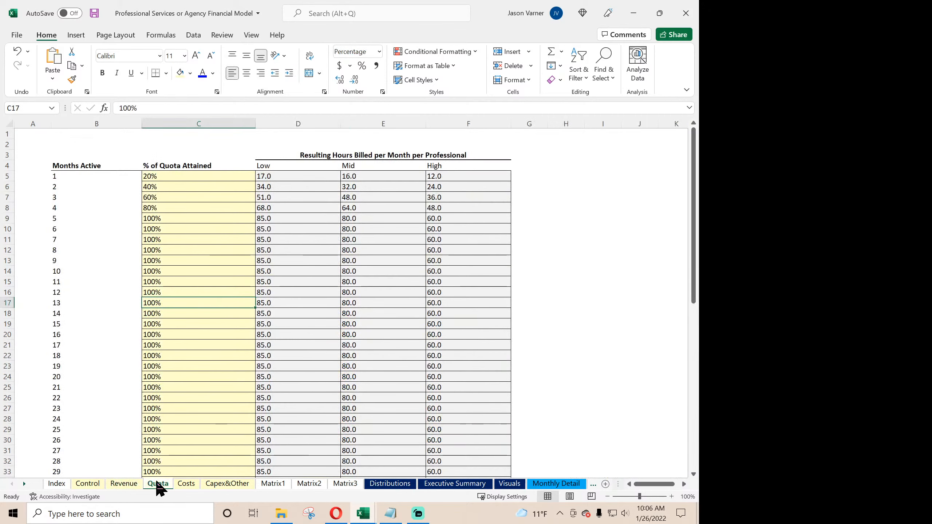
pyautogui.click(173, 177)
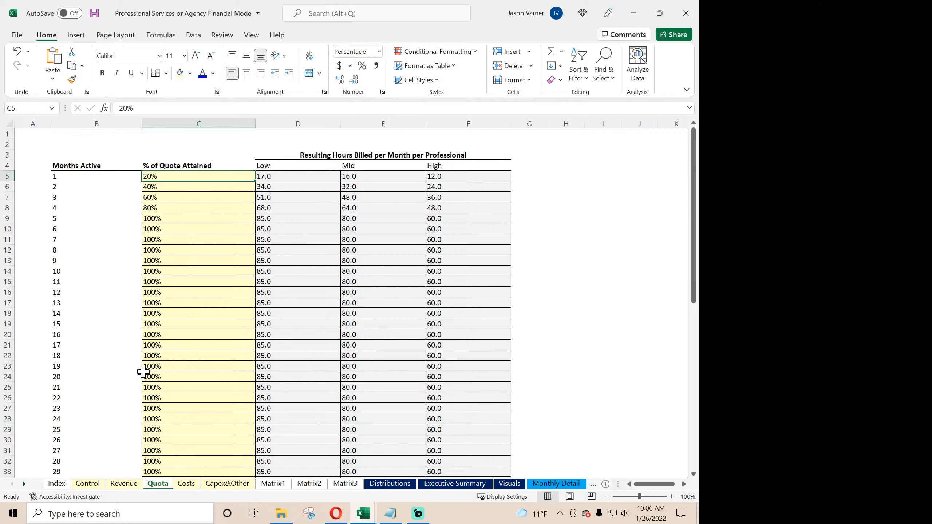
pyautogui.moveTo(183, 177); pyautogui.dragTo(189, 244)
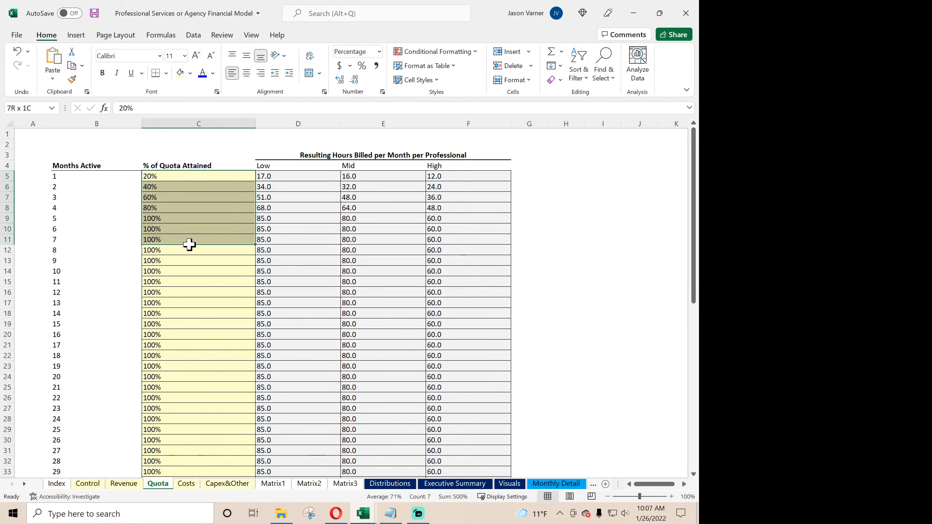
# - Set the font colour of all % of Quota Attained values, from C5 downwards, to blue
pyautogui.click(166, 177)
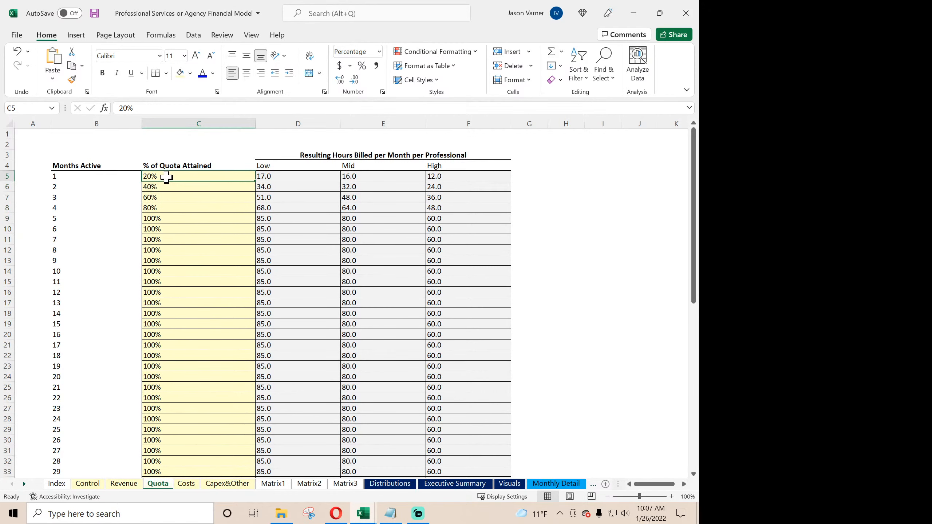
pyautogui.moveTo(166, 177); pyautogui.dragTo(187, 459)
pyautogui.scroll(10, 202, 75)
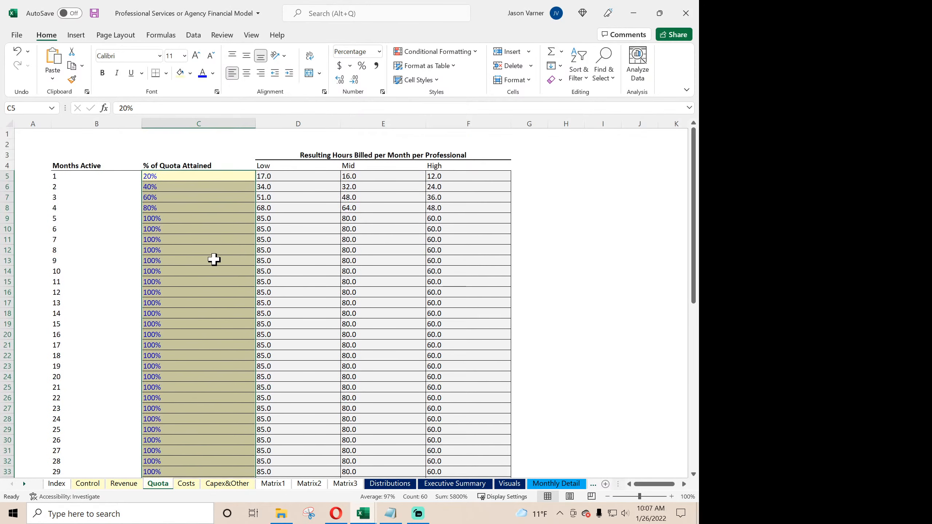
# - Compare the Low, Mid and High billed-hours formulas on the Quota sheet with the billable hours quotas in D22:D24 of the Revenue sheet
pyautogui.click(286, 177)
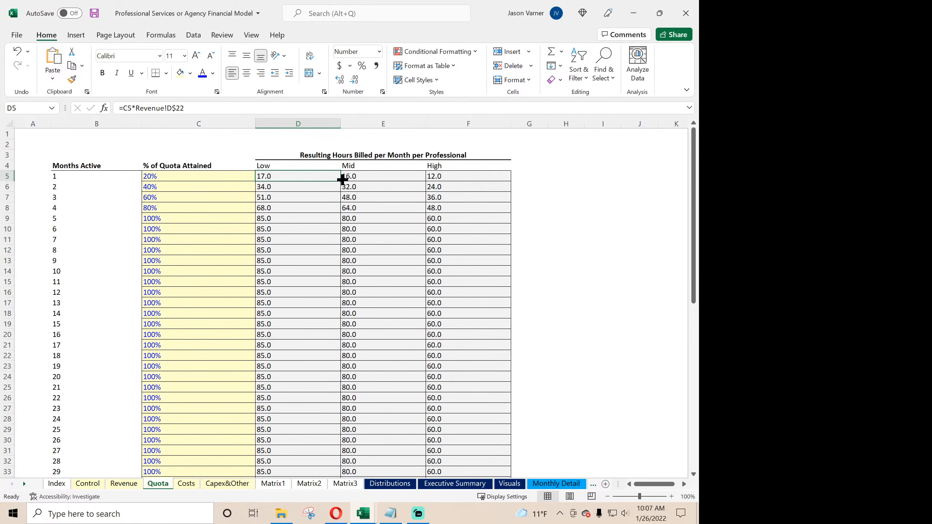
pyautogui.click(373, 179)
pyautogui.click(450, 179)
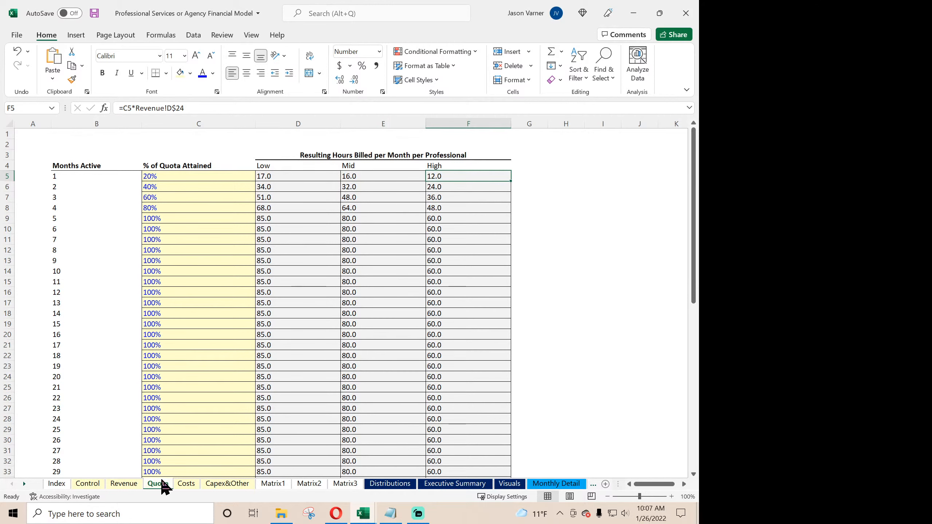
pyautogui.click(124, 484)
pyautogui.click(332, 365)
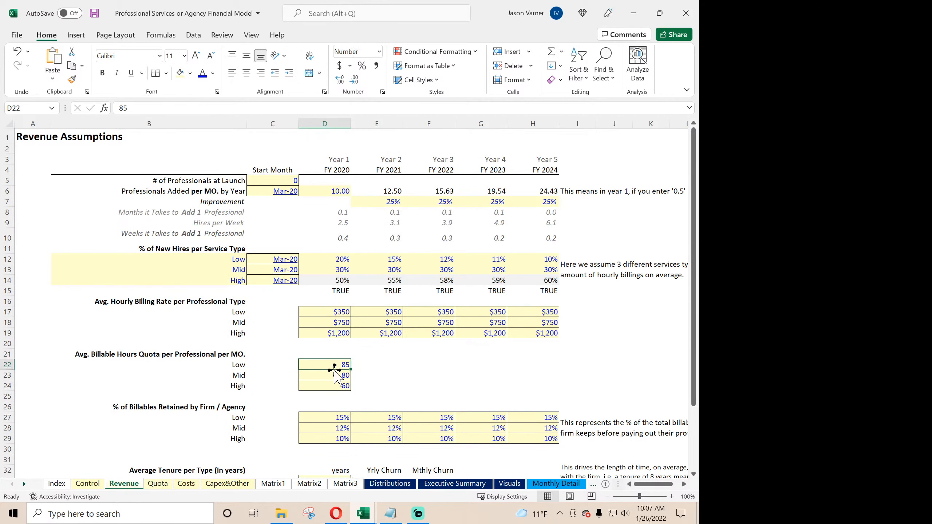
pyautogui.click(330, 376)
pyautogui.click(326, 387)
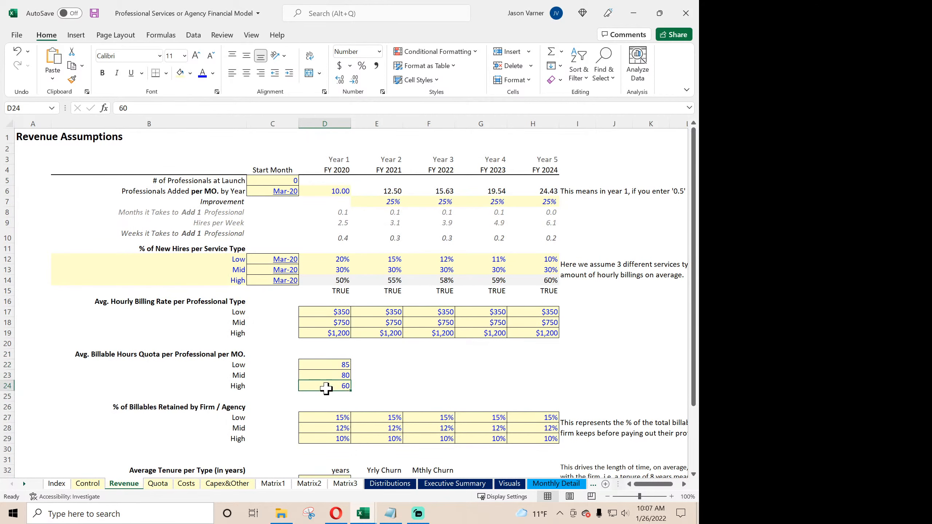
pyautogui.click(158, 484)
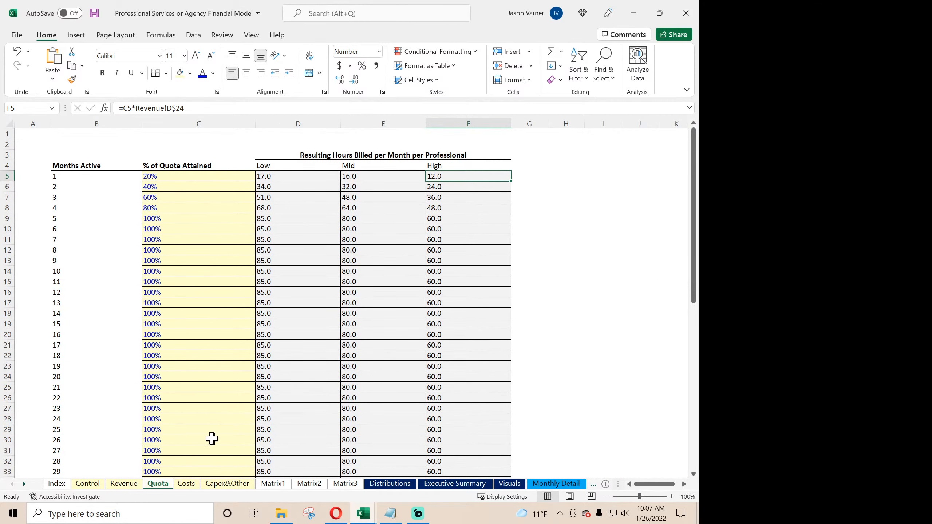
# - On the Costs sheet, set the font colour of the fixed running costs table B4:H49 to blue
pyautogui.click(187, 484)
pyautogui.scroll(10, 184, 291)
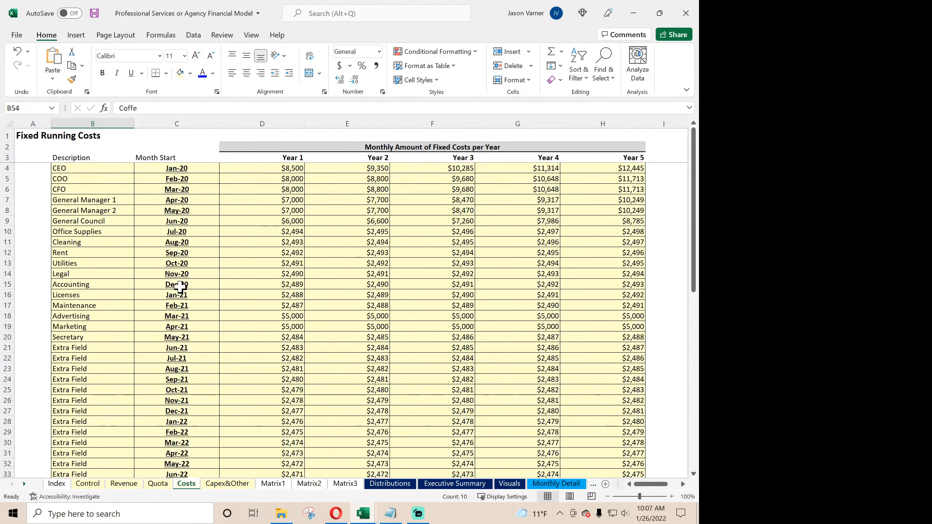
pyautogui.moveTo(81, 168); pyautogui.dragTo(597, 389)
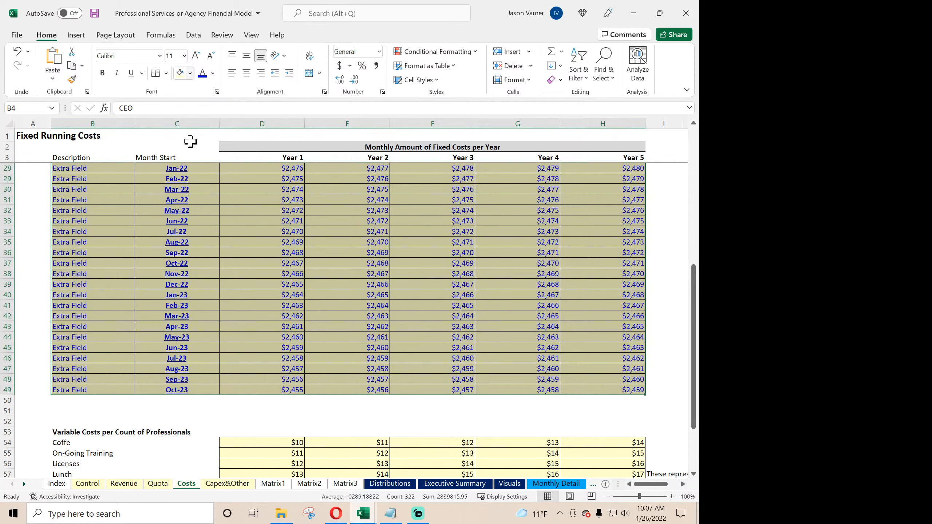
pyautogui.scroll(8, 249, 254)
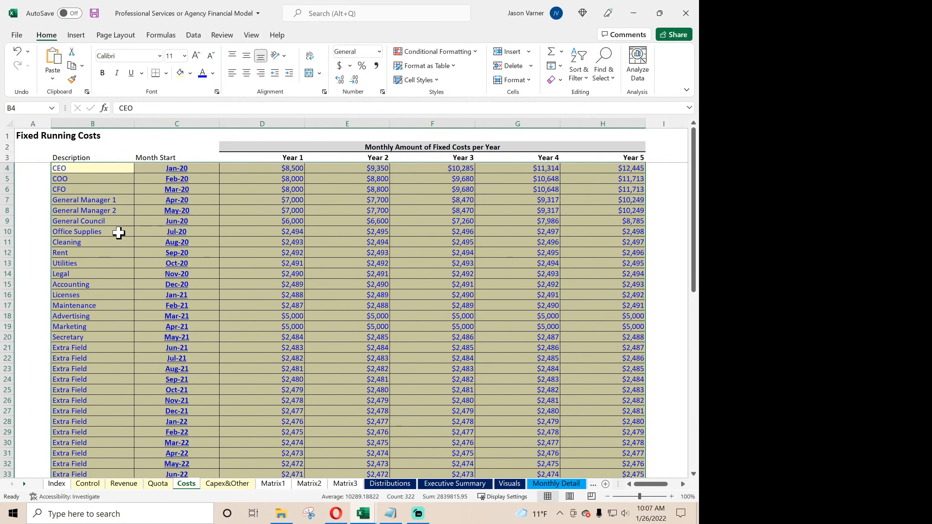
# - Review the fixed cost descriptions, including office supplies, rent, general managers and licenses, and a Year 1 monthly amount
pyautogui.click(104, 231)
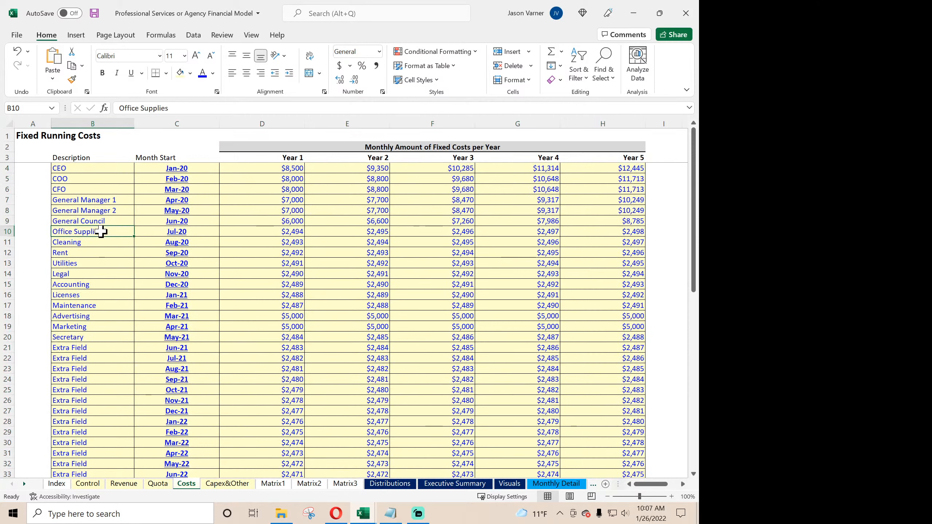
pyautogui.click(91, 253)
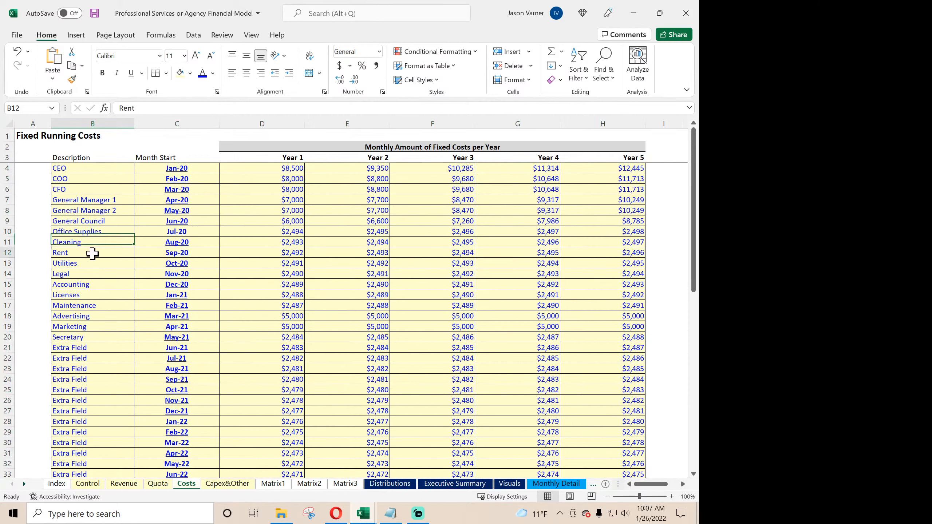
pyautogui.click(89, 233)
pyautogui.click(88, 202)
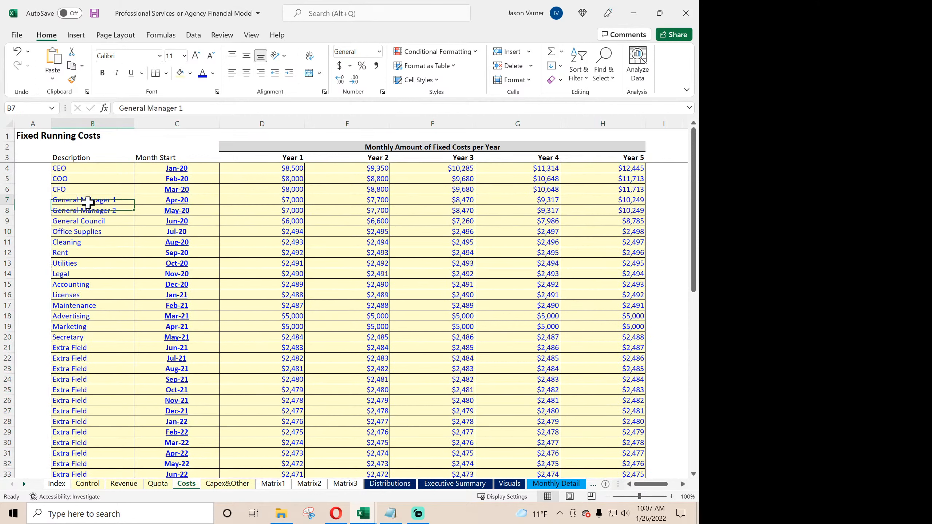
pyautogui.click(95, 295)
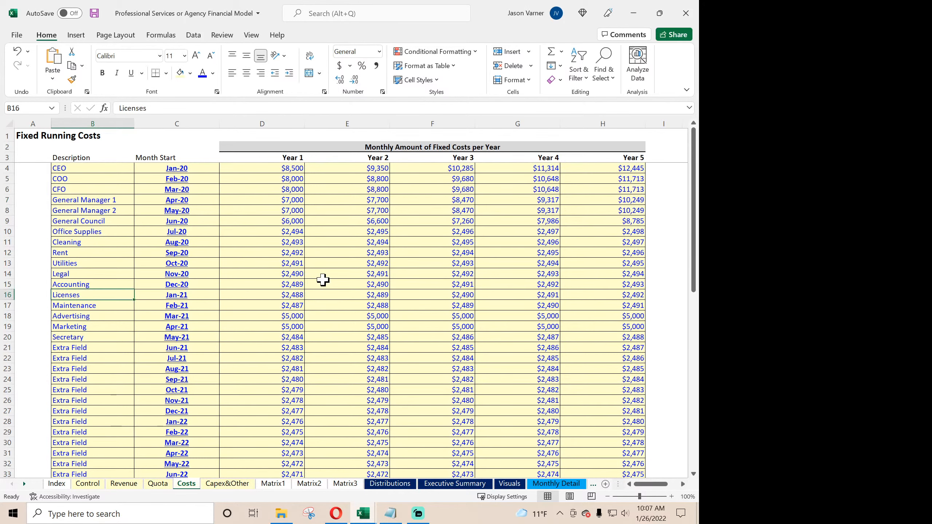
pyautogui.click(289, 264)
# - Set the font colour of the variable costs per count of professionals in D54:H63 to blue
pyautogui.scroll(-7, 357, 291)
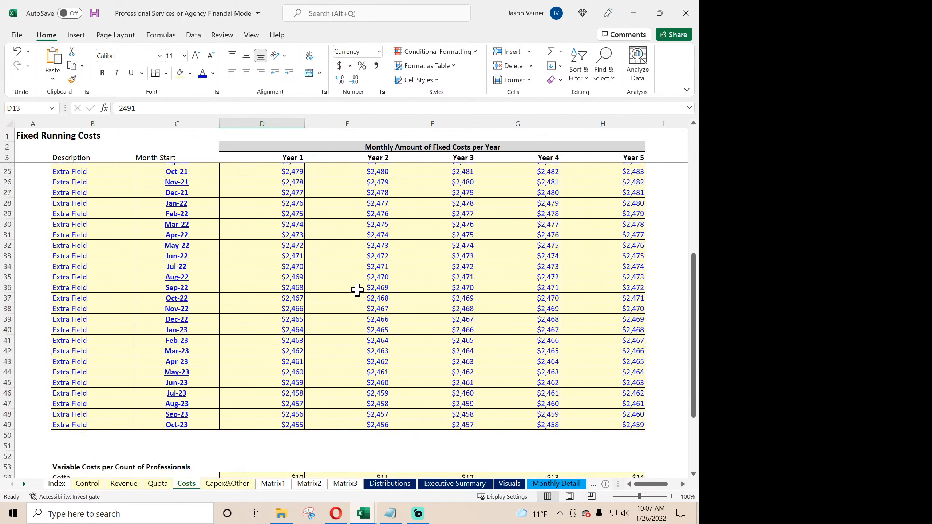
pyautogui.scroll(-8, 357, 291)
pyautogui.moveTo(244, 230); pyautogui.dragTo(609, 326)
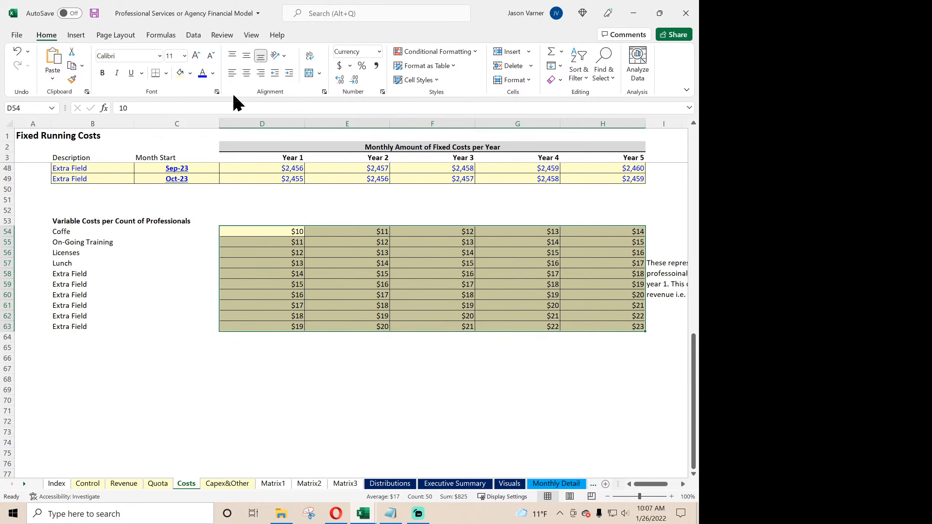
pyautogui.click(242, 266)
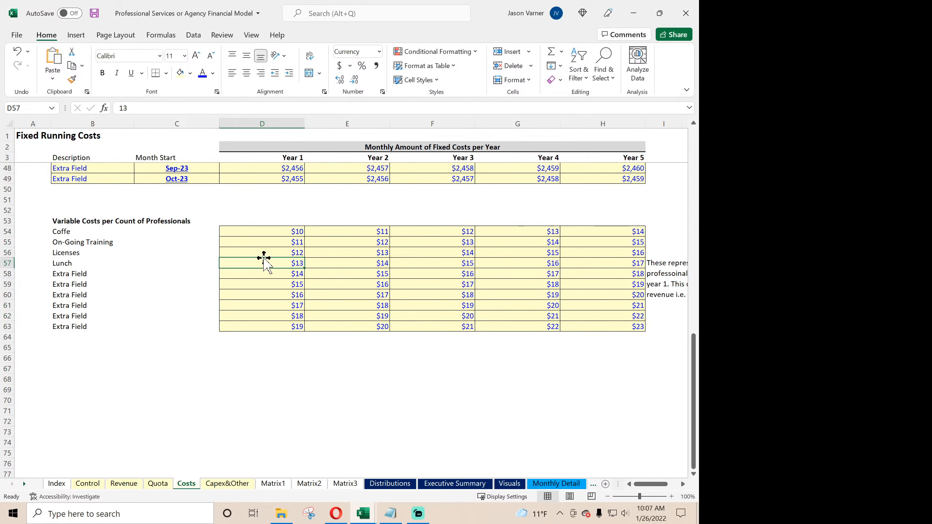
# - Review the variable cost items and their yearly amounts per professional alongside the fixed running costs on the Costs sheet
pyautogui.click(259, 232)
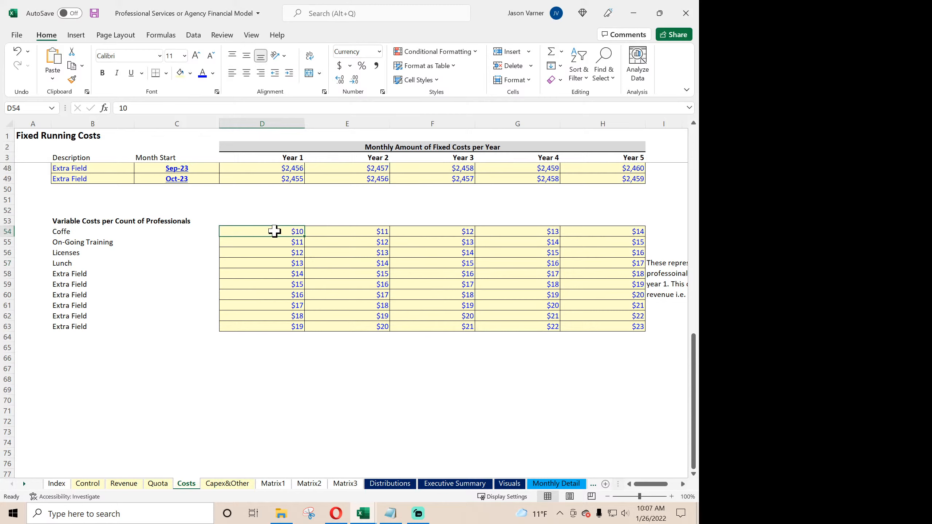
pyautogui.click(274, 245)
pyautogui.moveTo(70, 264); pyautogui.dragTo(69, 337)
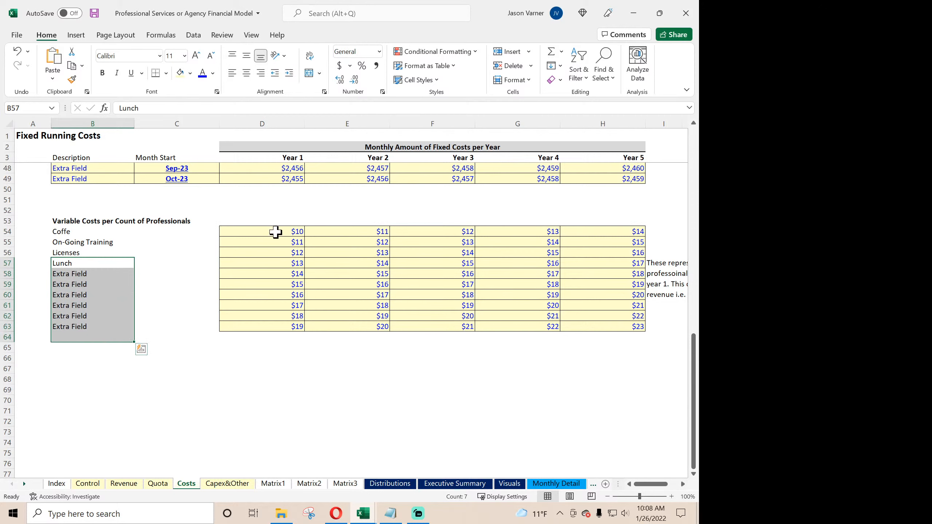
pyautogui.click(275, 233)
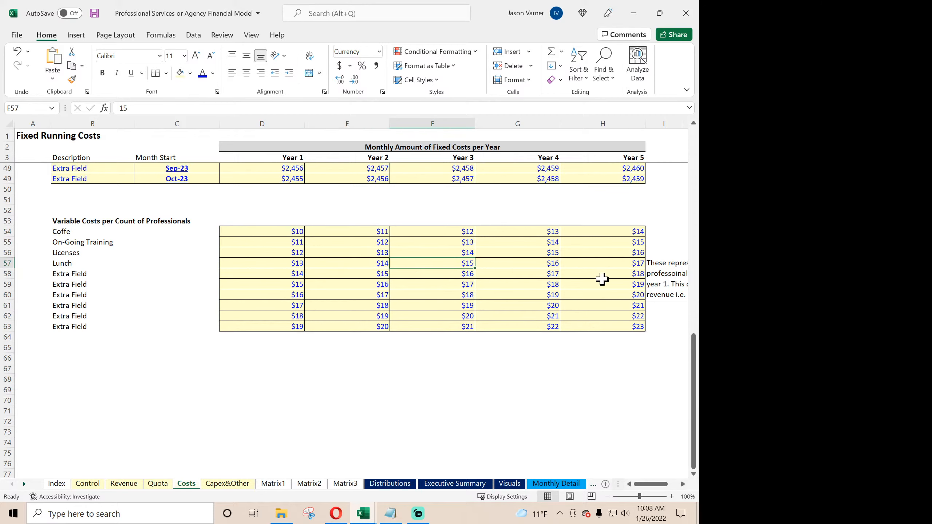
pyautogui.click(618, 230)
pyautogui.click(291, 278)
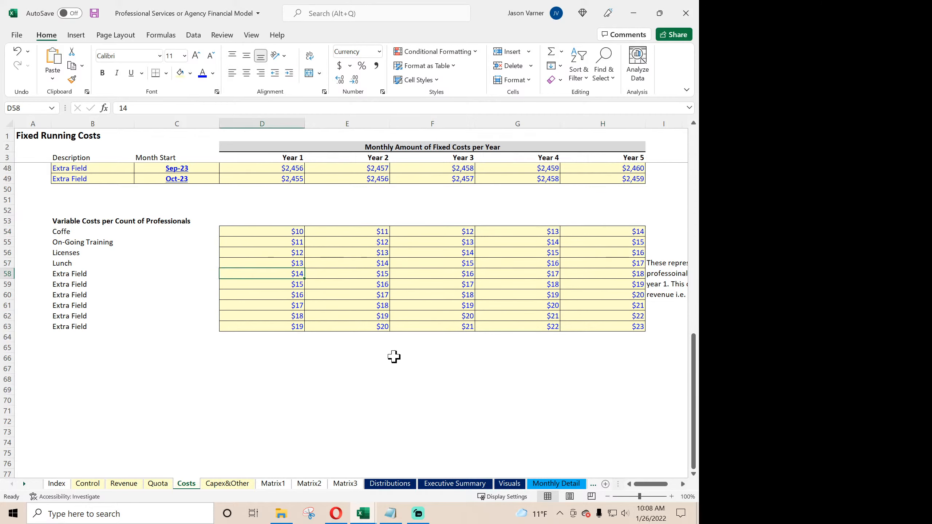
pyautogui.scroll(15, 289, 308)
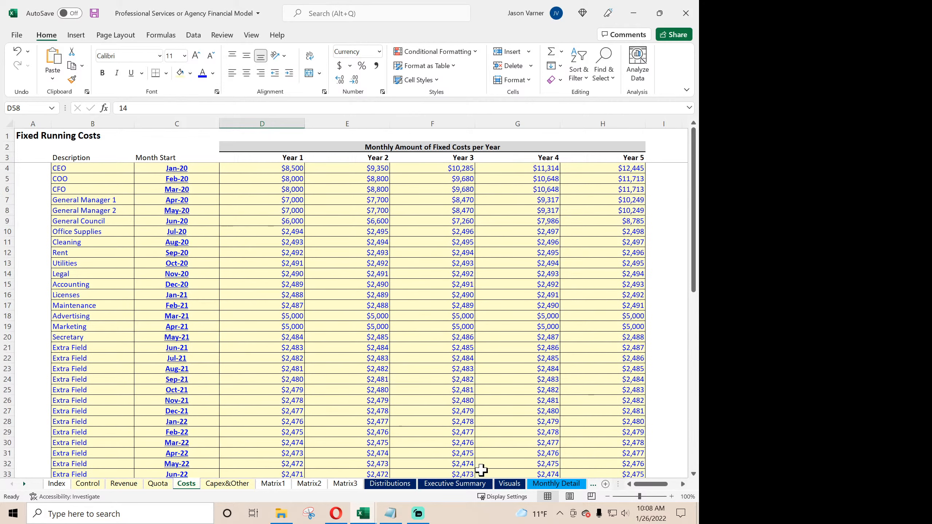
pyautogui.scroll(-14, 291, 390)
pyautogui.scroll(14, 292, 389)
# - On the Capex&Other sheet, clear all contents and formatting of the CapEx block A1:D32
pyautogui.click(229, 484)
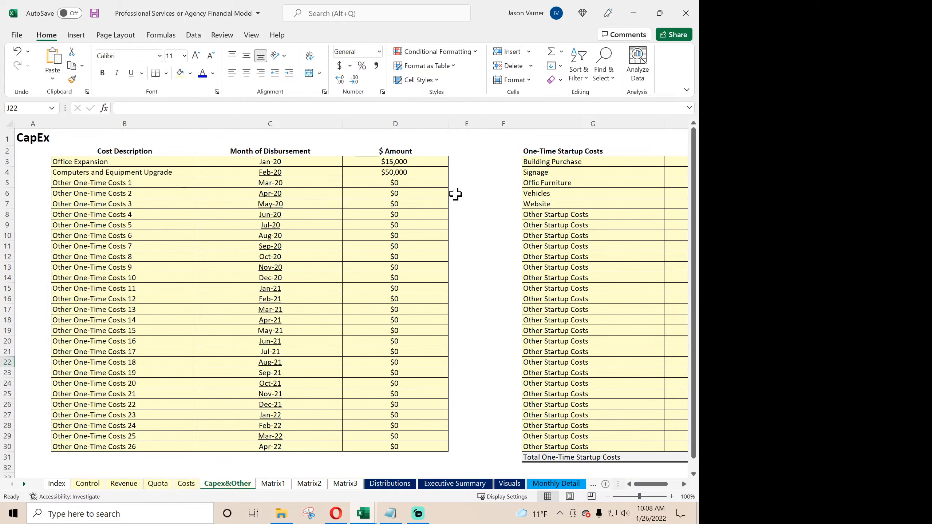
pyautogui.click(457, 329)
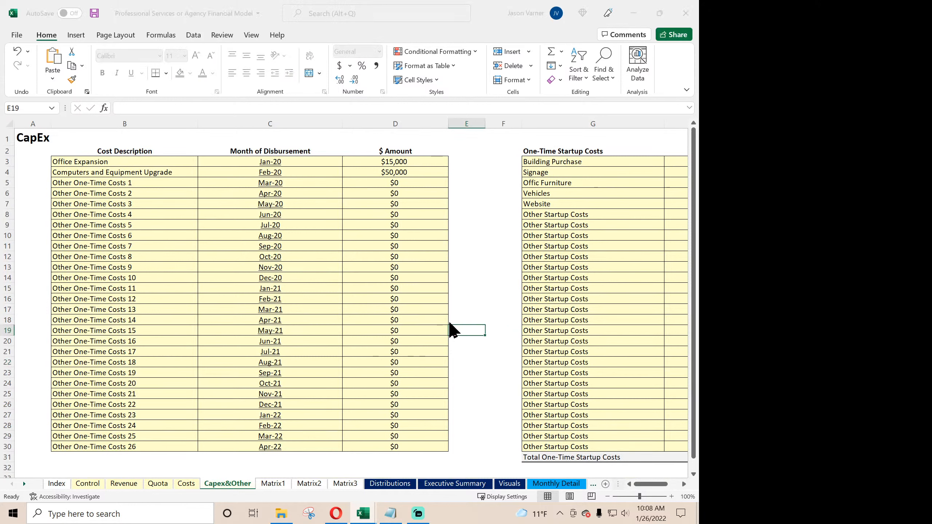
pyautogui.click(388, 305)
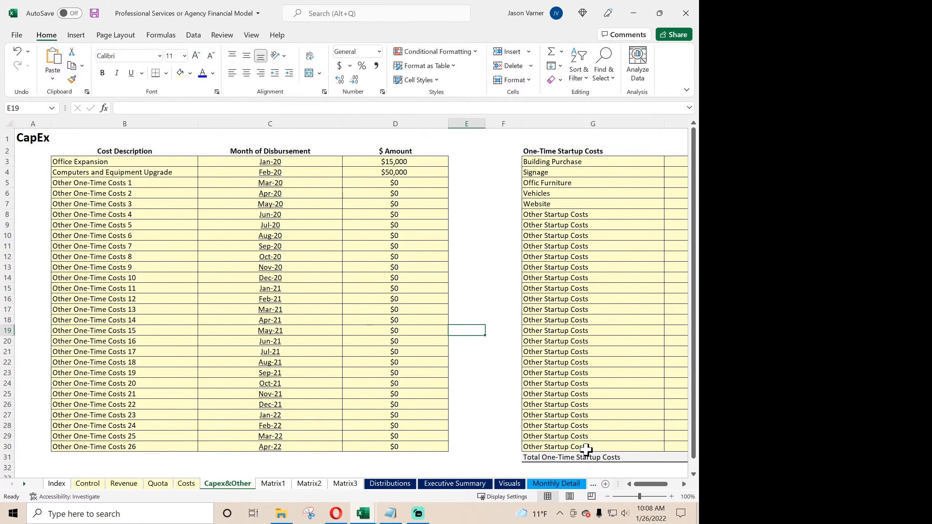
pyautogui.click(608, 496)
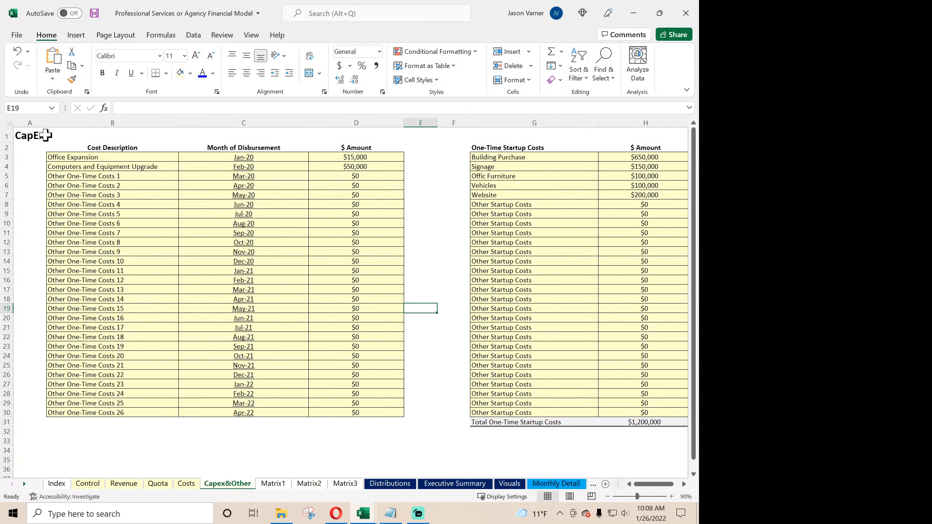
pyautogui.moveTo(365, 137); pyautogui.dragTo(40, 429)
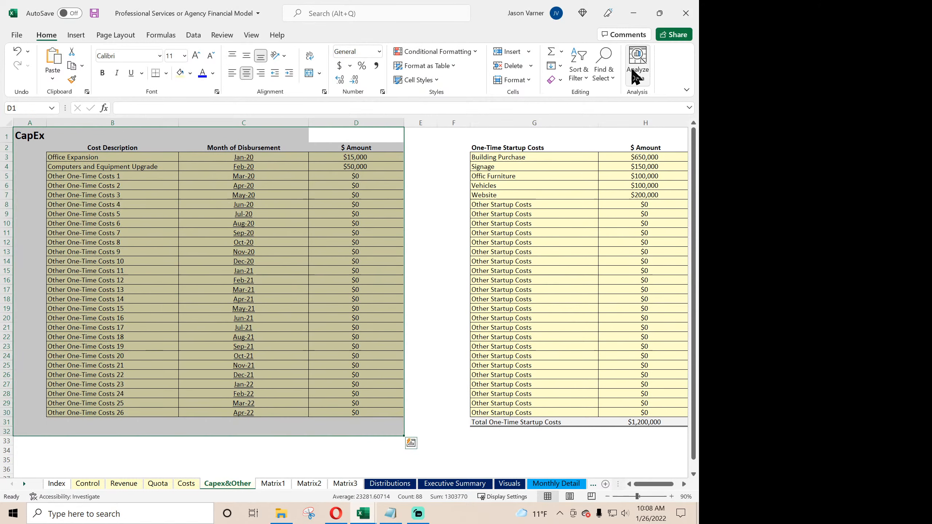
pyautogui.click(560, 79)
pyautogui.click(572, 94)
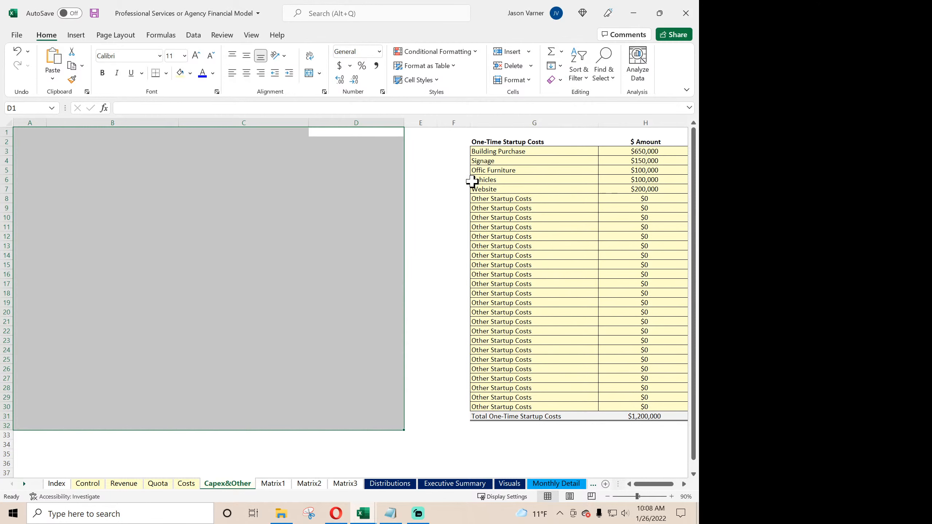
# - Delete the empty columns B to F before the One-Time Startup Costs table on the Capex&Other sheet
pyautogui.click(440, 207)
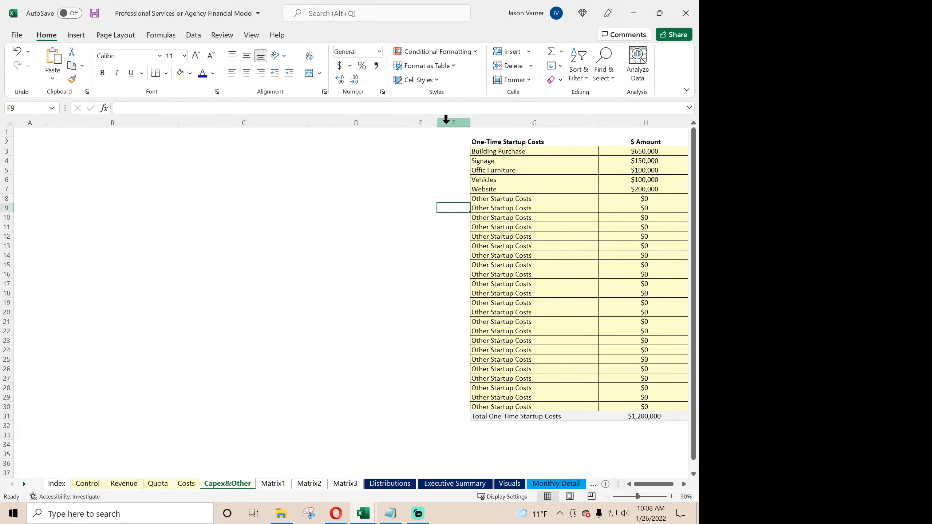
pyautogui.moveTo(447, 118); pyautogui.dragTo(122, 116)
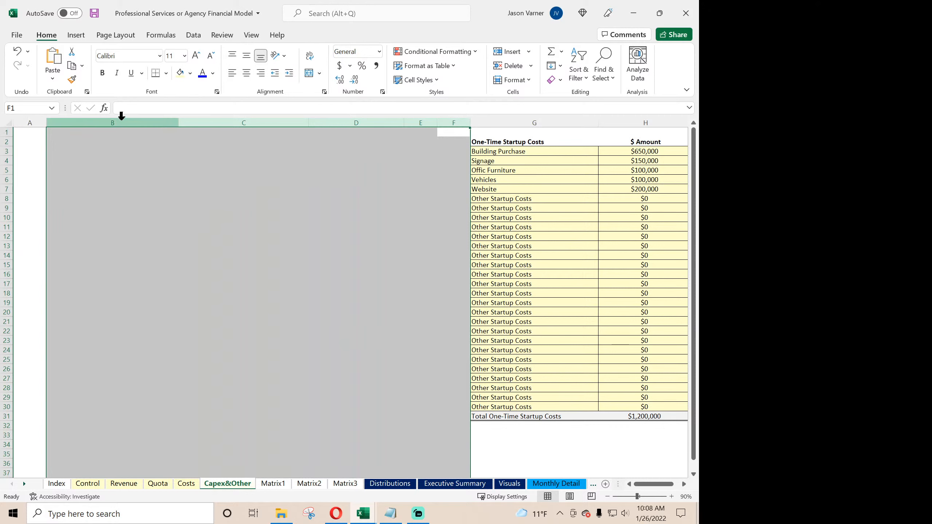
pyautogui.rightClick(121, 118)
pyautogui.click(153, 224)
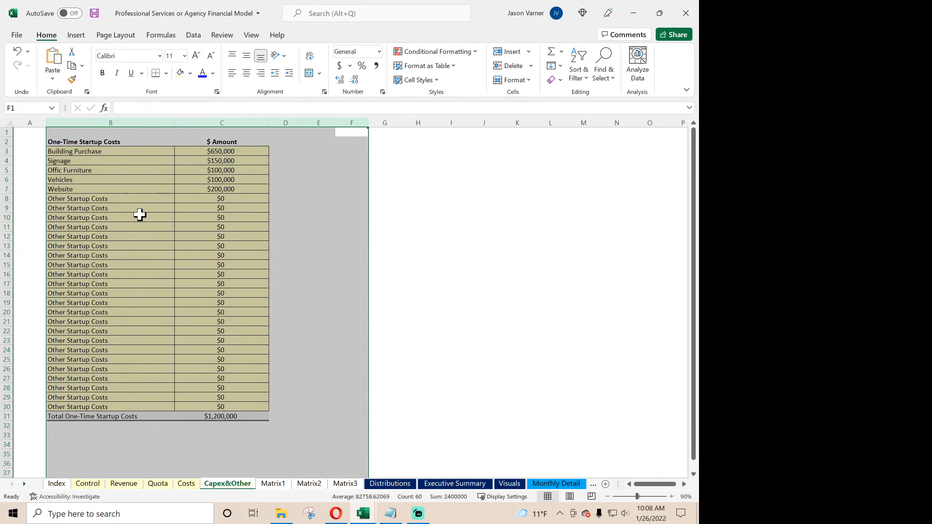
pyautogui.click(178, 217)
# - Set the font colour of the startup cost items and amounts in B3:C30 to blue and narrow column A
pyautogui.moveTo(72, 153); pyautogui.dragTo(224, 408)
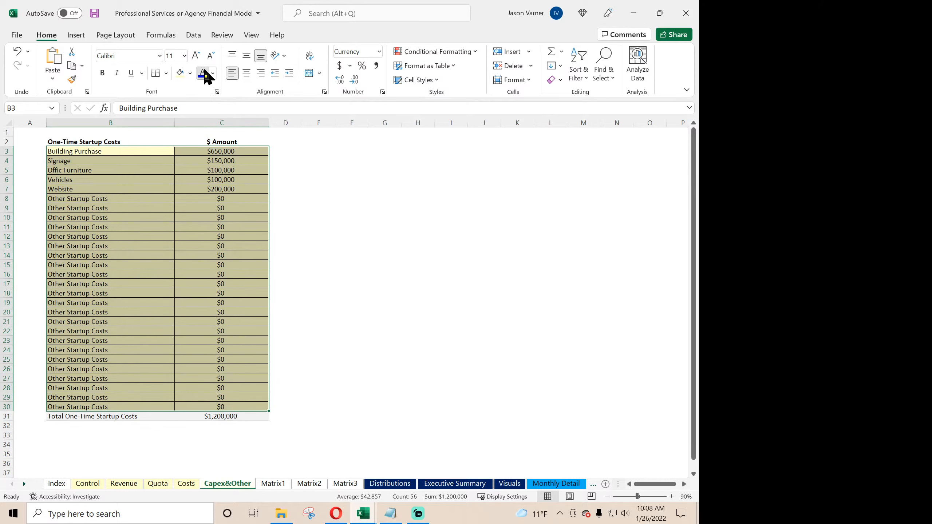
pyautogui.click(418, 256)
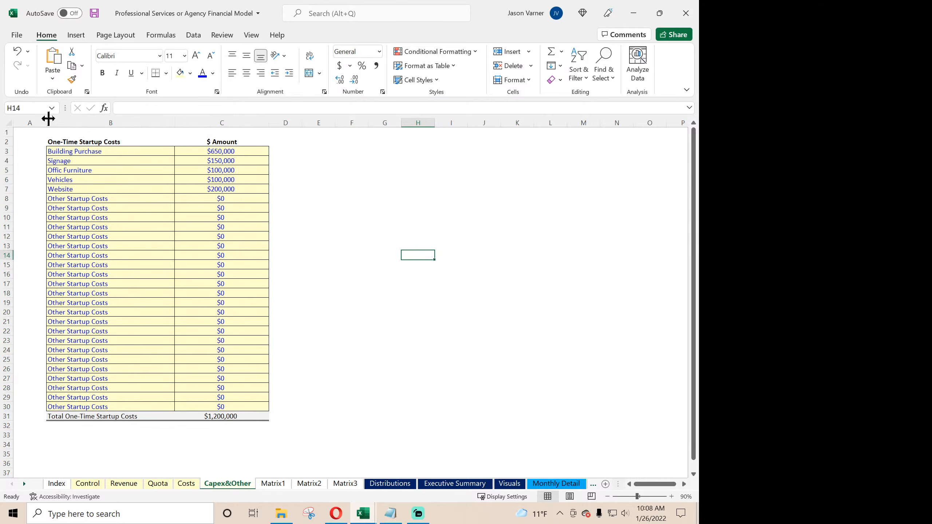
pyautogui.moveTo(46, 122); pyautogui.dragTo(27, 123)
pyautogui.click(328, 236)
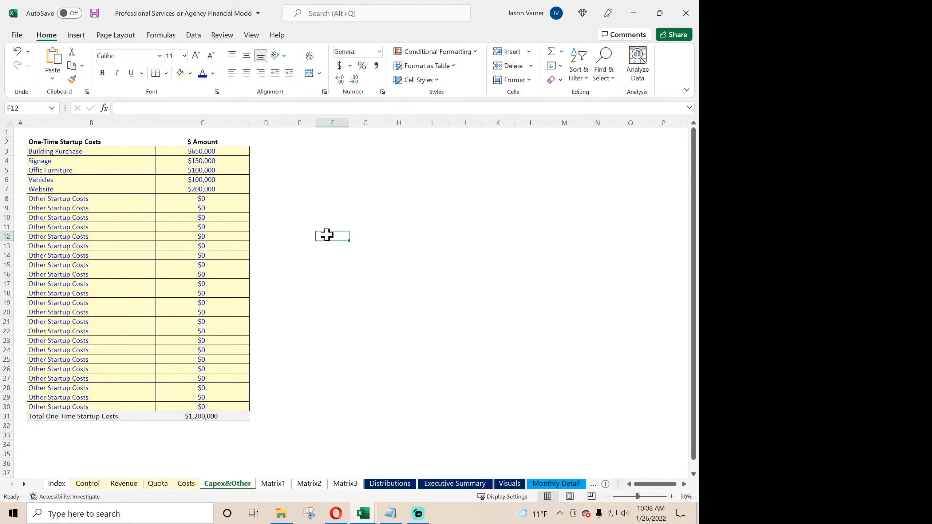
# - Look through the Matrix1, Matrix2 and Matrix3 sheets and the Distributions and Executive Summary sheets
pyautogui.click(278, 486)
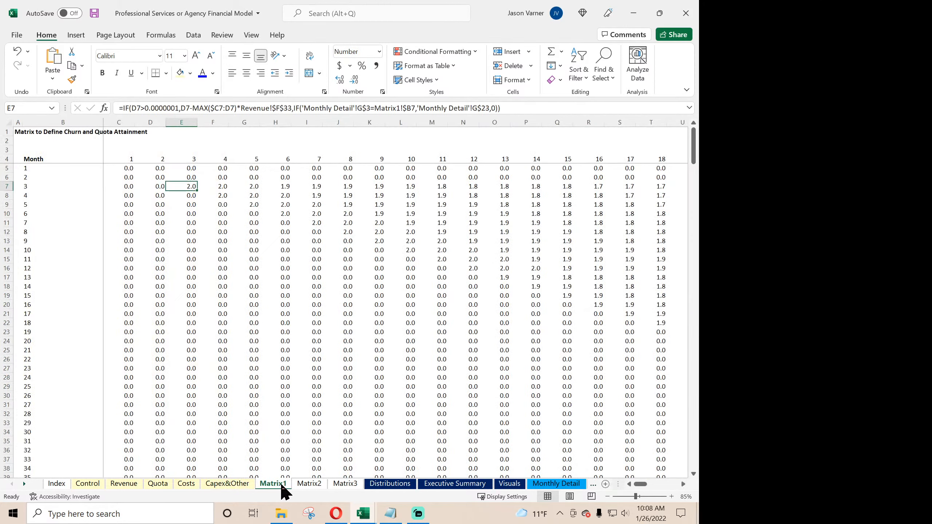
pyautogui.click(311, 484)
pyautogui.click(345, 485)
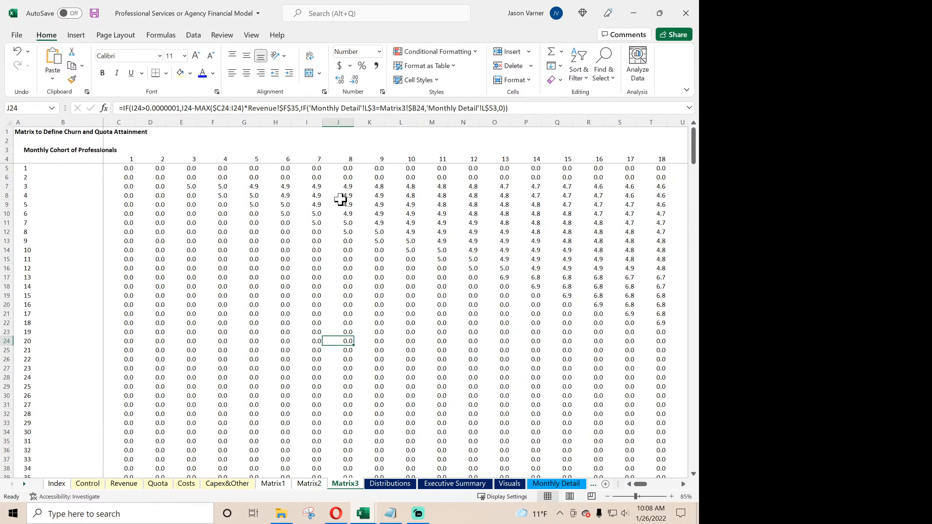
pyautogui.scroll(-10, 223, 311)
pyautogui.scroll(10, 223, 311)
pyautogui.click(401, 489)
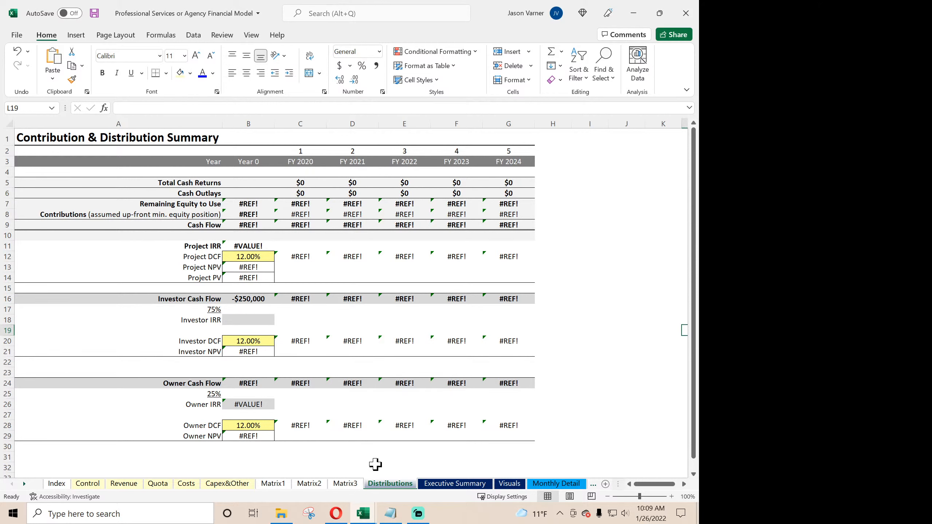
pyautogui.click(445, 483)
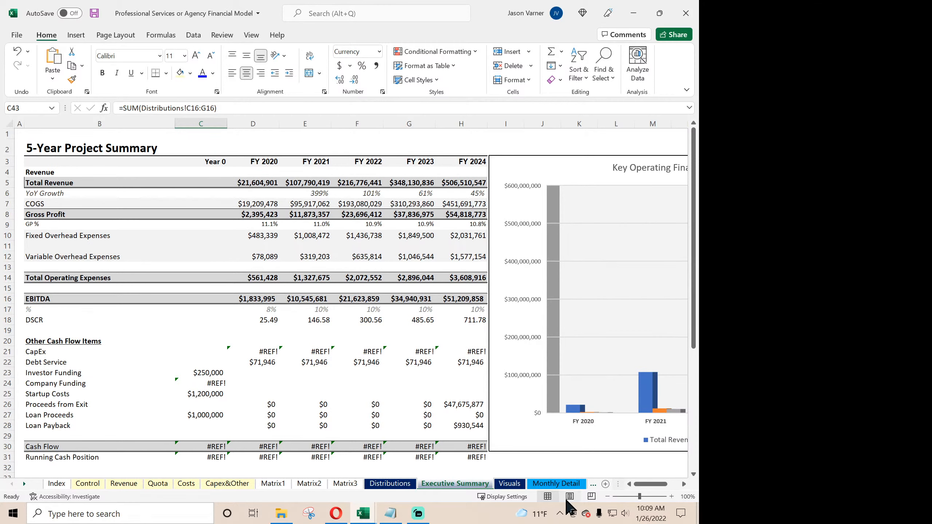
# - Examine the charts on the Visuals sheet, including cash position, new hires, professional counts and billings versus billable hours
pyautogui.click(510, 484)
pyautogui.scroll(-10, 298, 378)
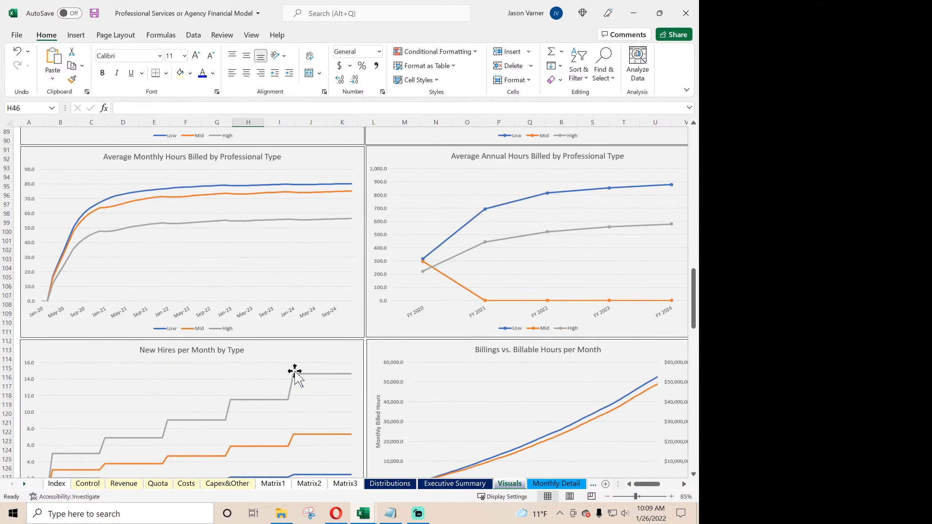
pyautogui.scroll(20, 298, 378)
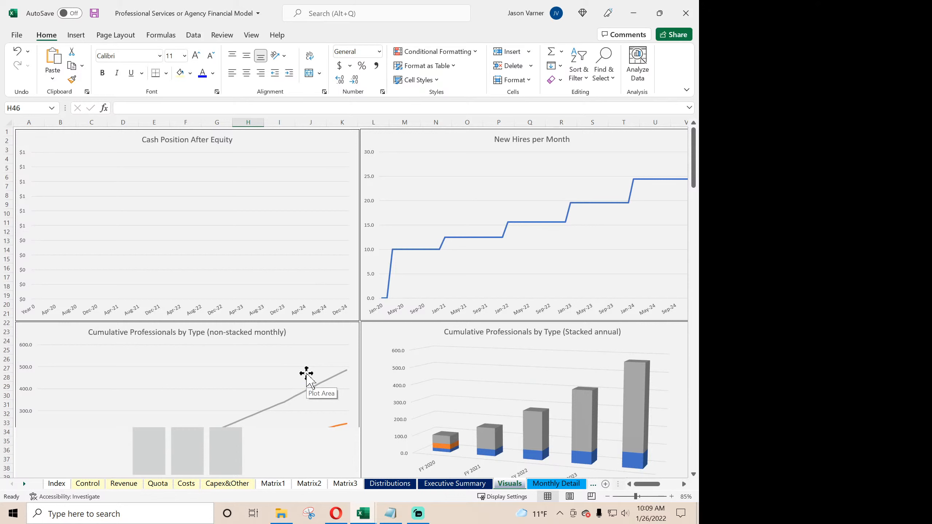
pyautogui.moveTo(648, 485)
pyautogui.mouseDown()
pyautogui.moveTo(671, 490)
pyautogui.moveTo(643, 493)
pyautogui.mouseUp()
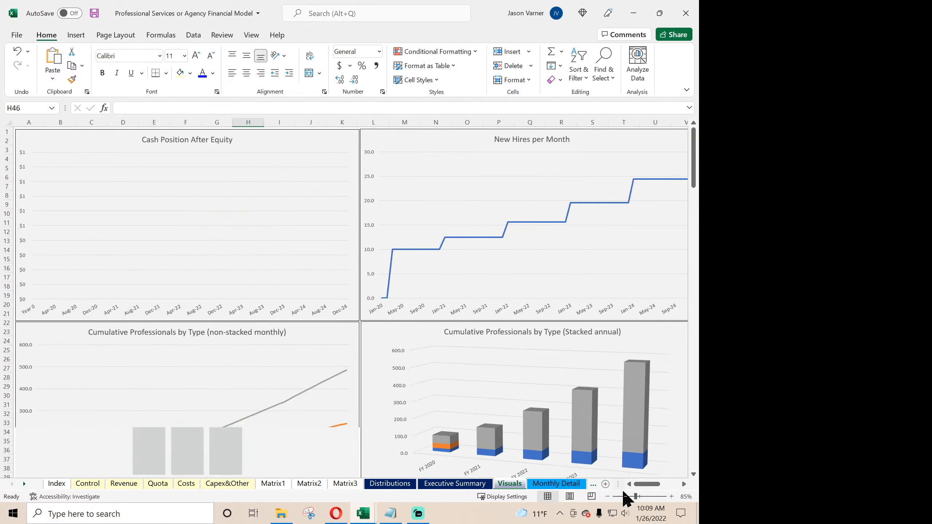
pyautogui.click(606, 497)
pyautogui.click(607, 497)
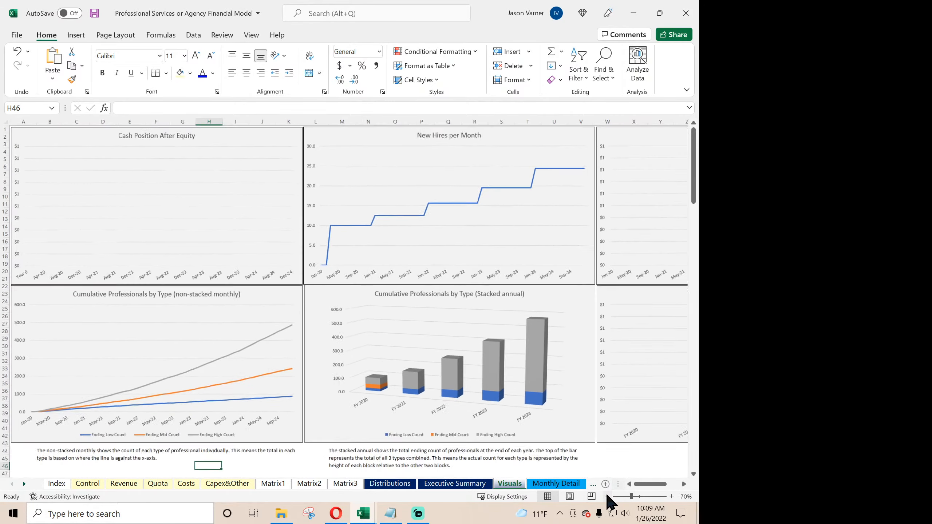
pyautogui.click(607, 497)
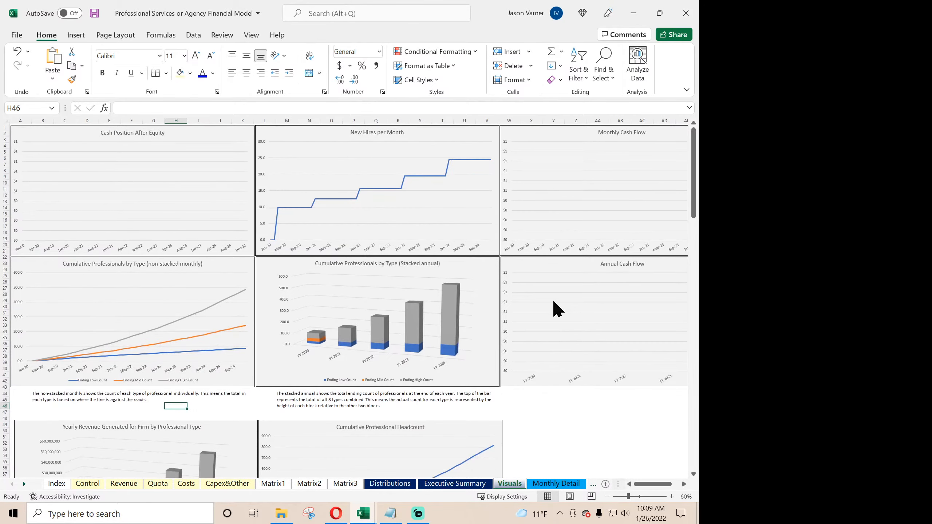
pyautogui.scroll(-20, 558, 310)
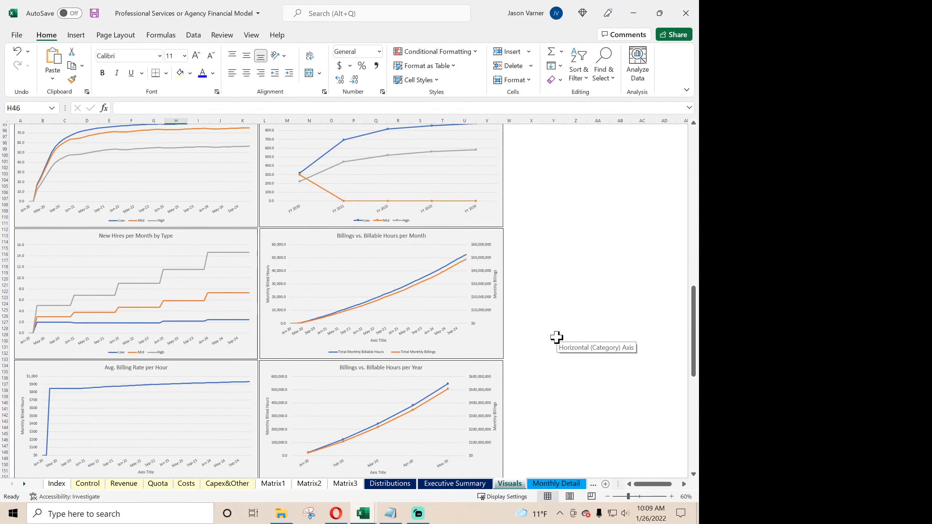
pyautogui.scroll(-20, 557, 337)
pyautogui.scroll(20, 555, 337)
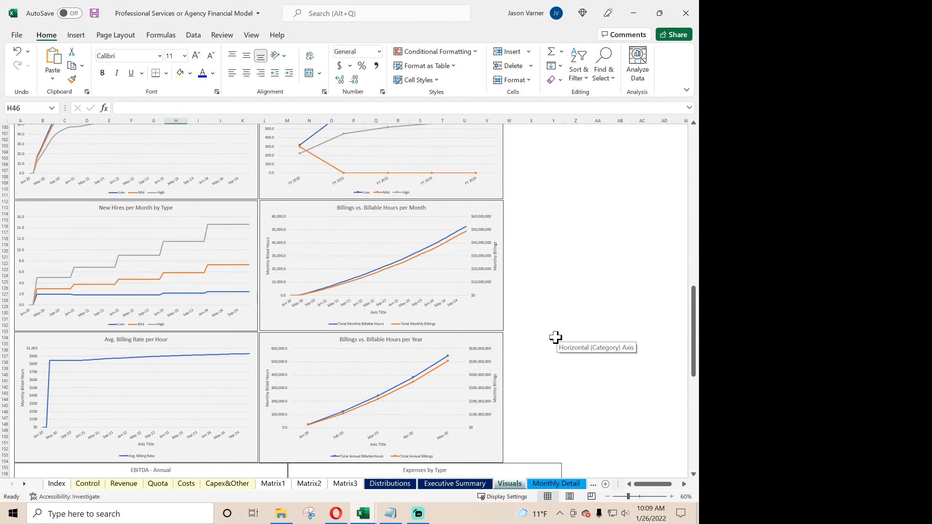
pyautogui.scroll(20, 556, 338)
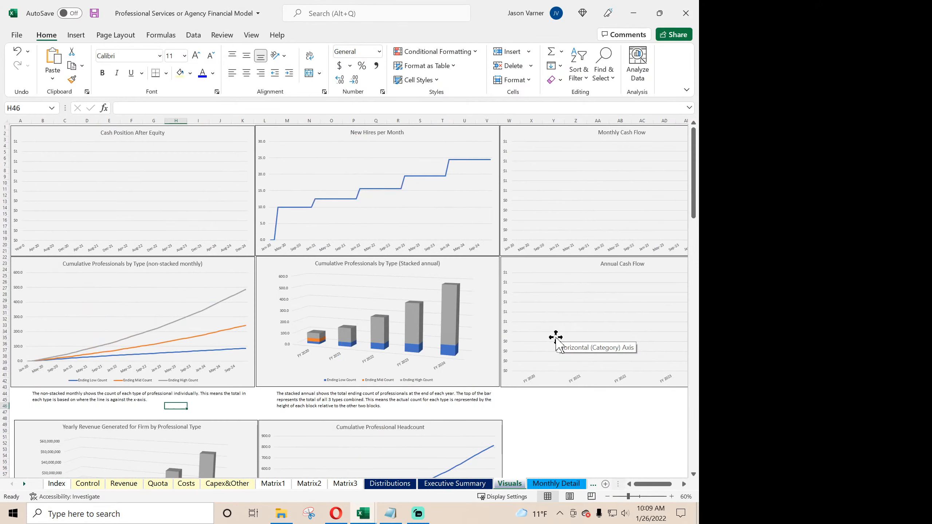
pyautogui.click(672, 496)
pyautogui.click(671, 496)
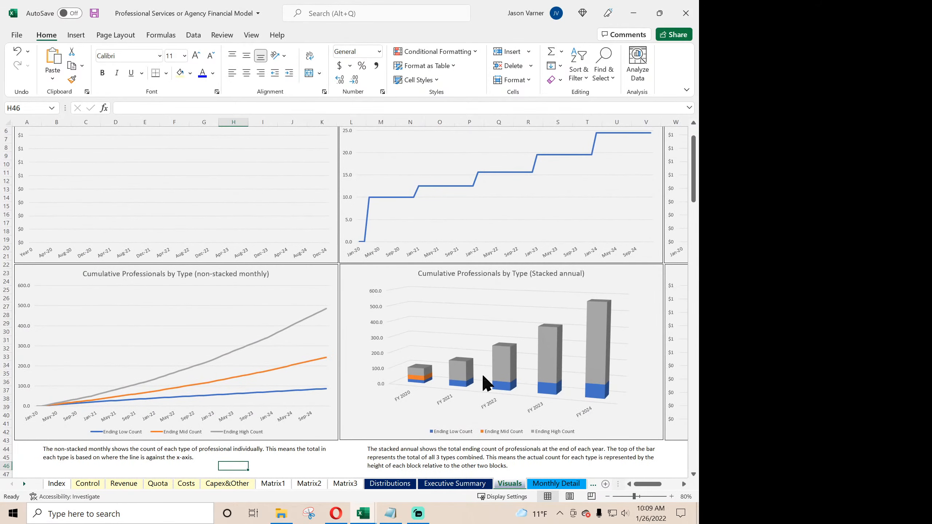
pyautogui.scroll(2, 443, 355)
# - On the Monthly Detail sheet, delete the CapEx section in rows 145 to 174, including its total row
pyautogui.click(552, 484)
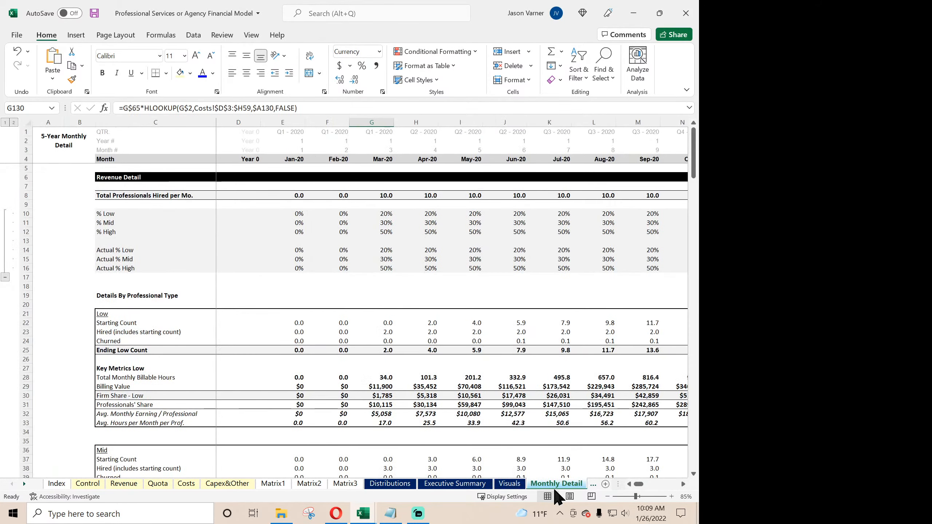
pyautogui.scroll(-20, 318, 380)
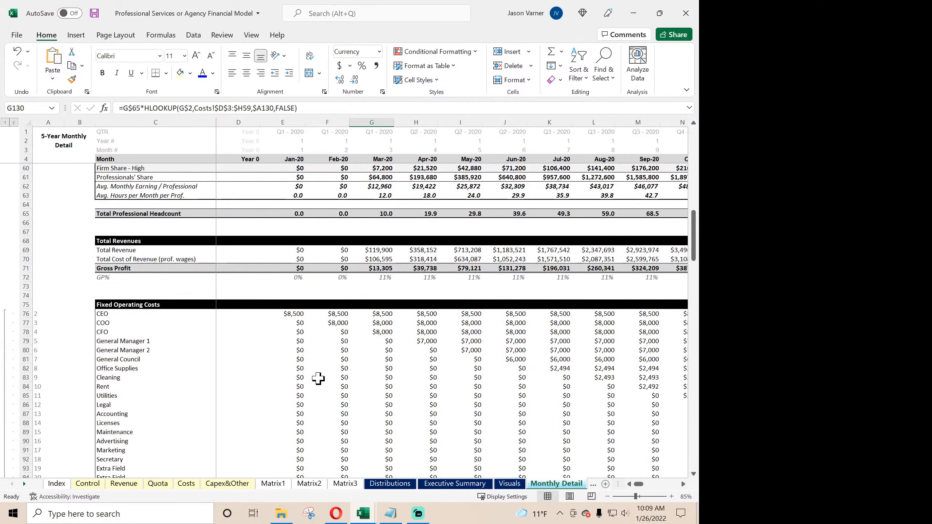
pyautogui.scroll(-8, 318, 378)
pyautogui.scroll(11, 314, 380)
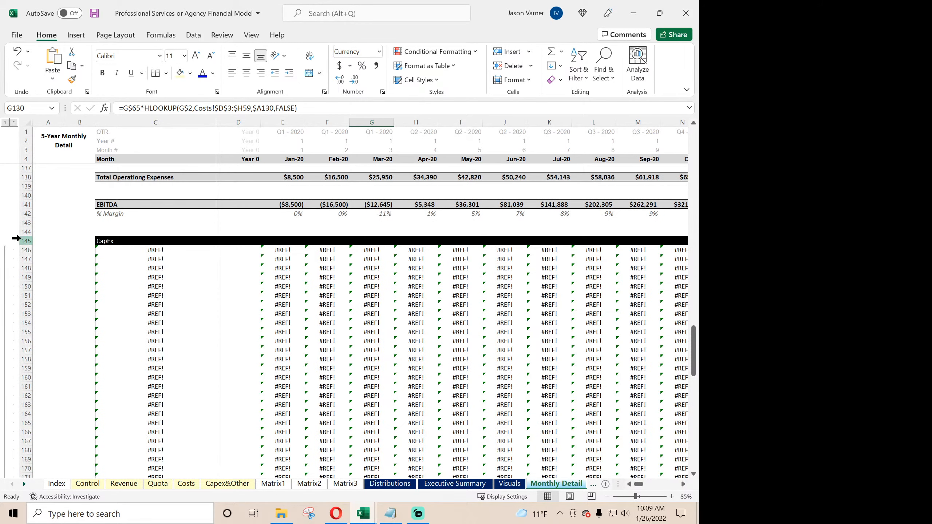
pyautogui.moveTo(22, 239)
pyautogui.mouseDown()
pyautogui.moveTo(25, 473)
pyautogui.moveTo(35, 356)
pyautogui.moveTo(25, 232)
pyautogui.mouseUp()
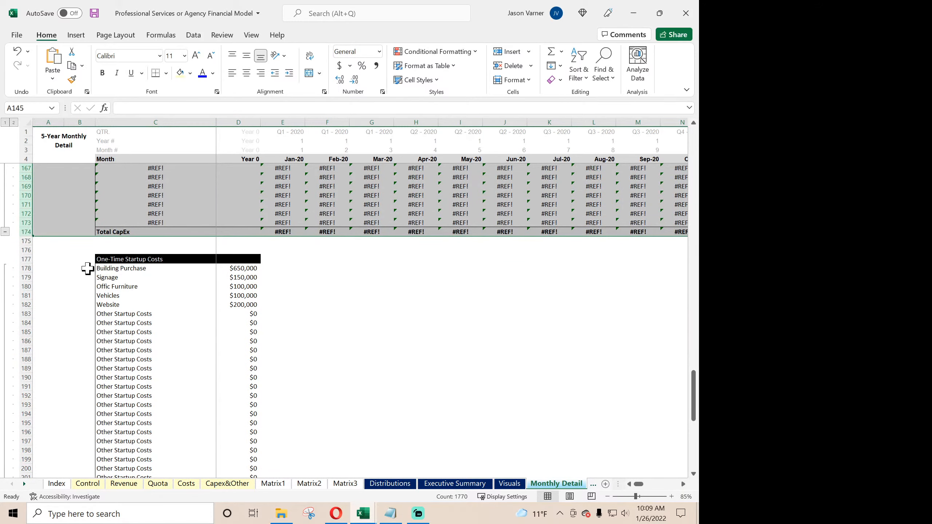
pyautogui.scroll(7, 175, 316)
pyautogui.scroll(8, 174, 315)
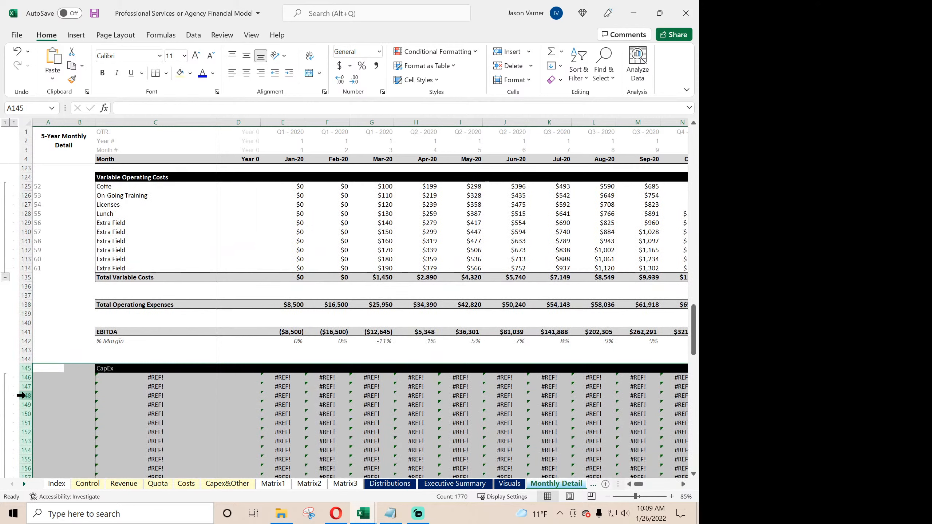
pyautogui.rightClick(21, 396)
pyautogui.click(69, 299)
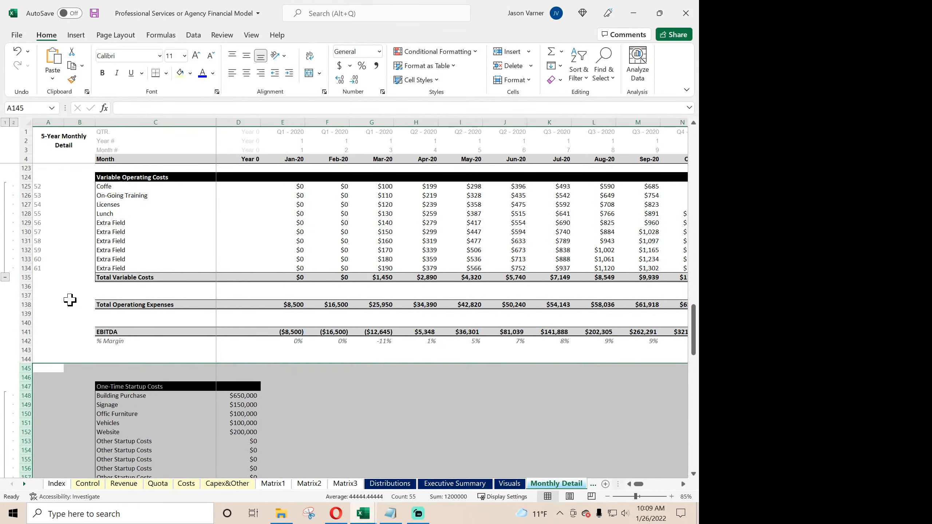
# - On the Annual Detail sheet, delete the whole CapEx section from its header in row 145 through Total CapEx in row 174
pyautogui.click(592, 484)
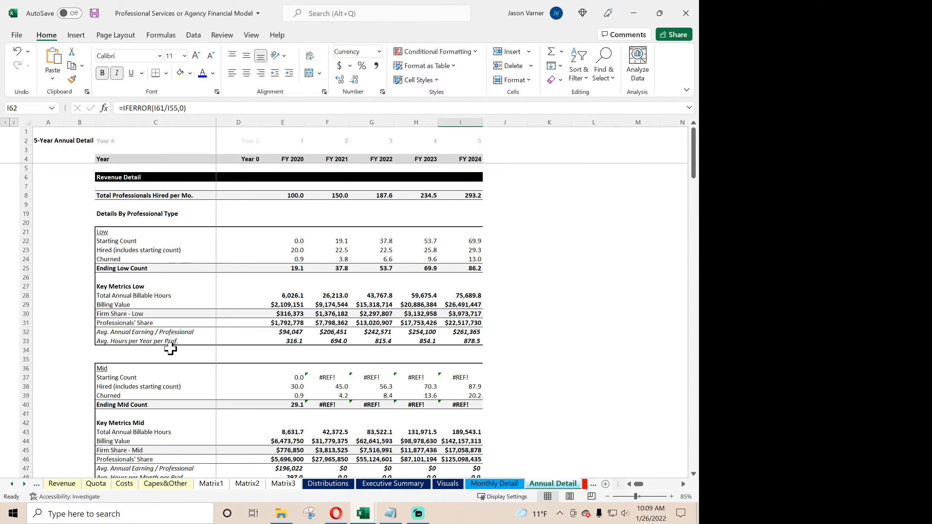
pyautogui.scroll(-20, 170, 349)
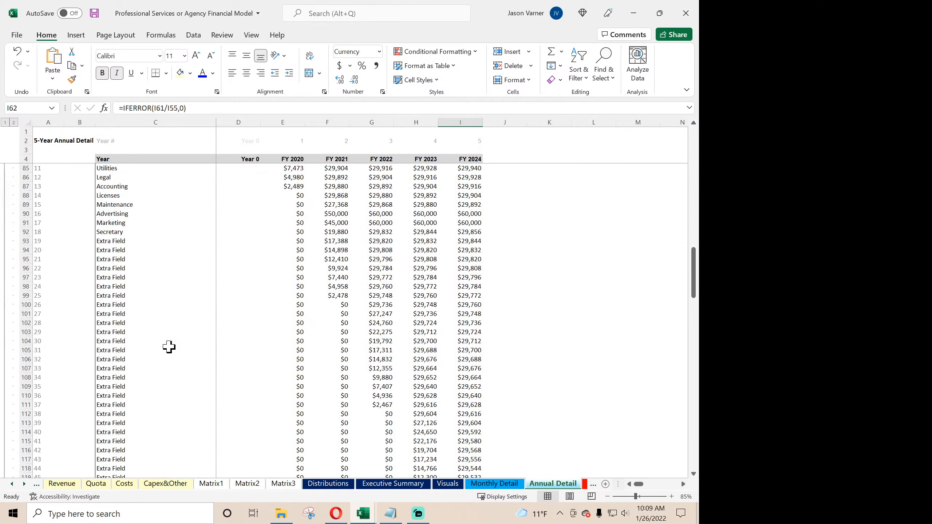
pyautogui.scroll(-18, 169, 347)
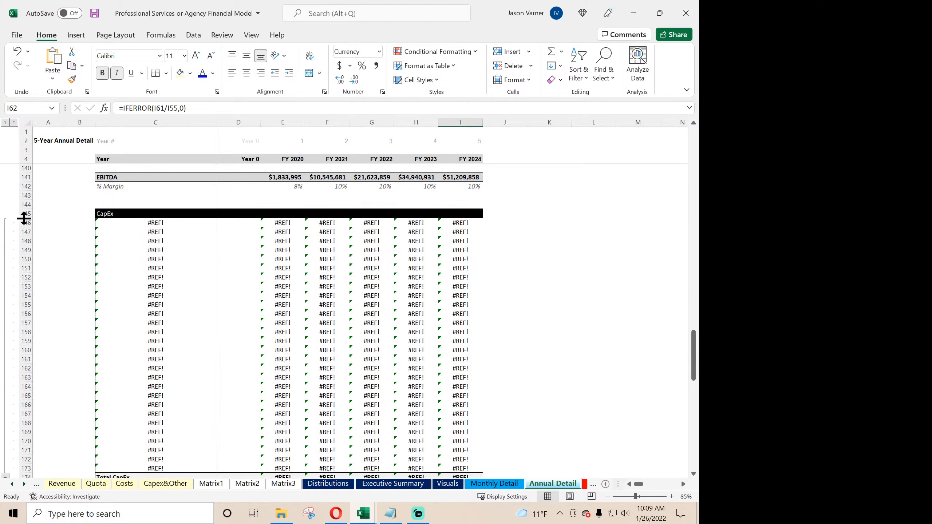
pyautogui.moveTo(21, 215); pyautogui.dragTo(58, 363)
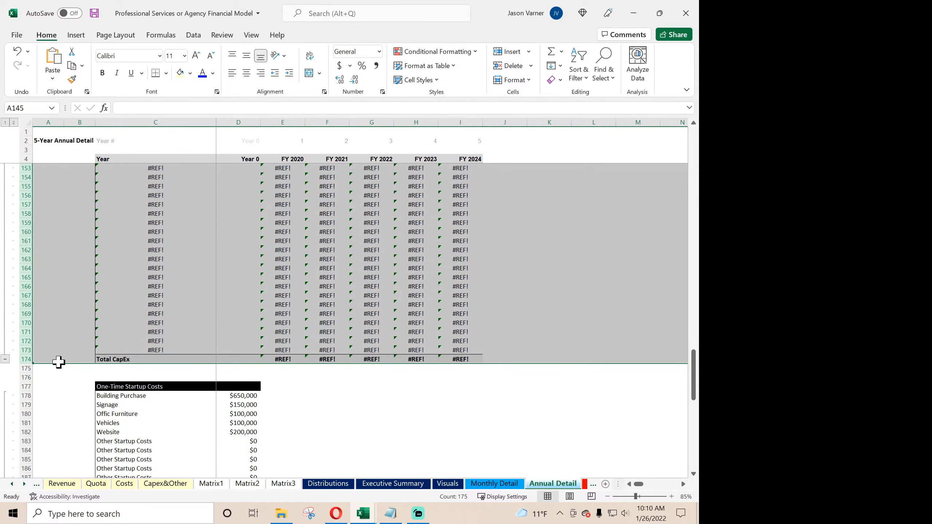
pyautogui.rightClick(20, 314)
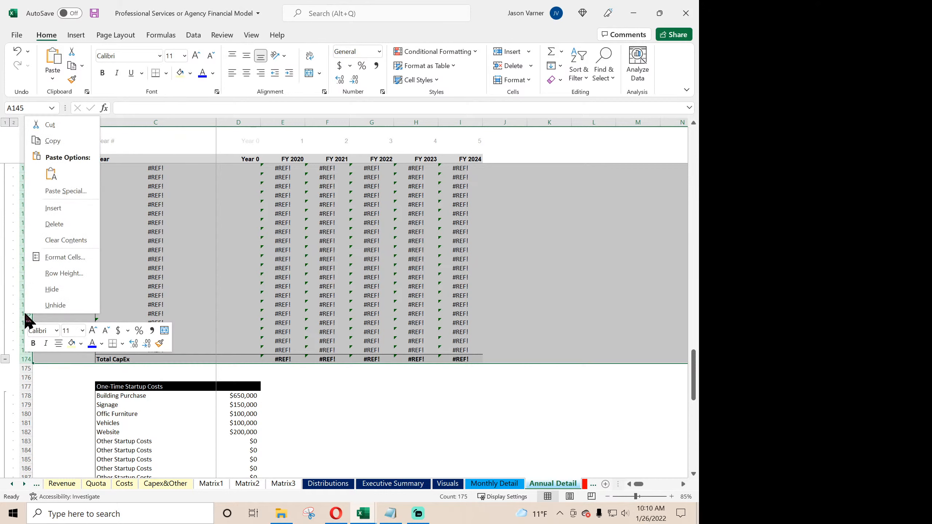
pyautogui.click(55, 216)
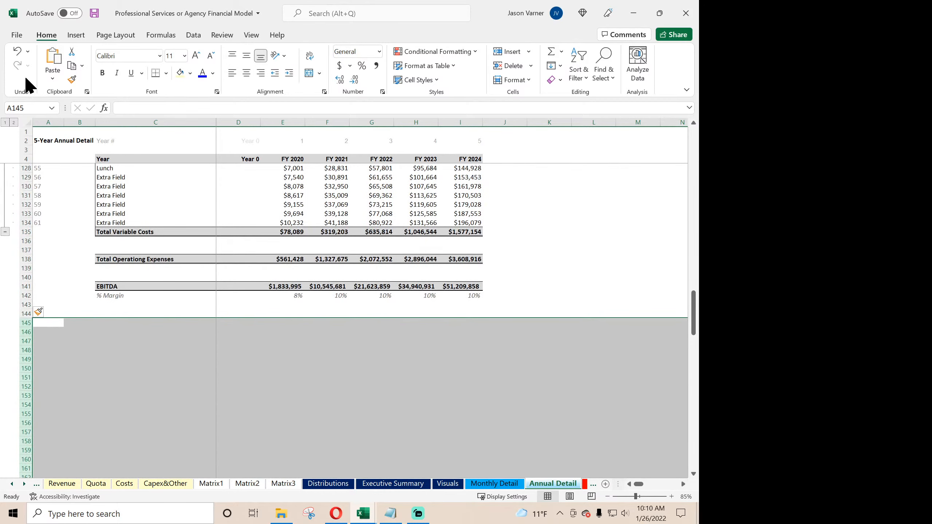
pyautogui.click(16, 53)
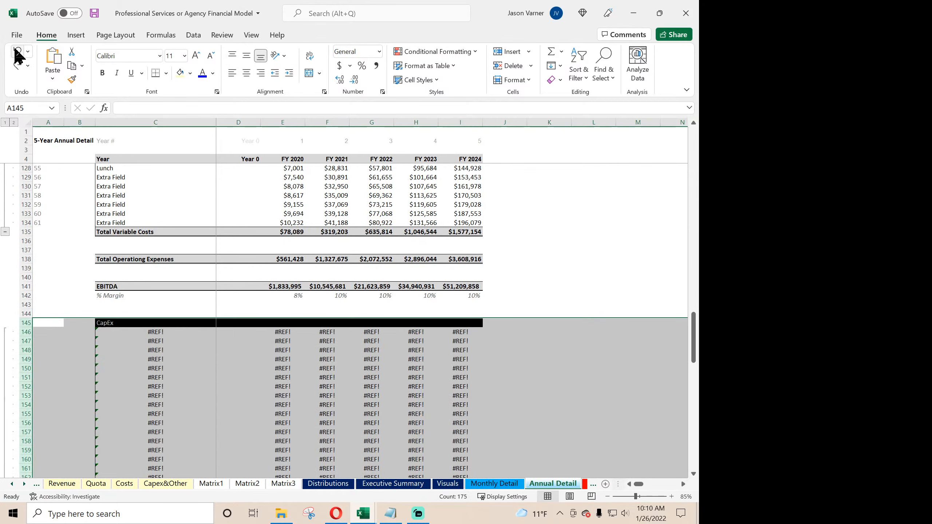
pyautogui.rightClick(17, 361)
pyautogui.click(65, 274)
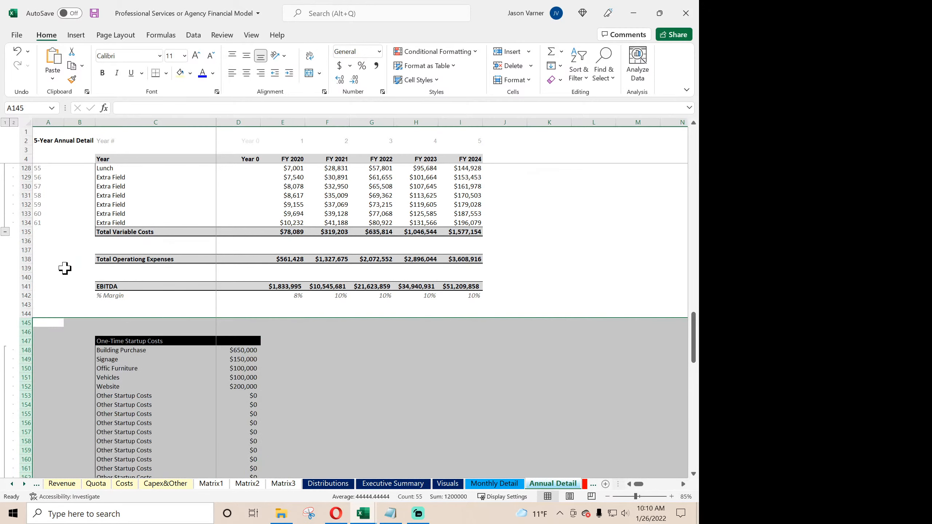
pyautogui.click(141, 321)
# - On the Annual Detail sheet, inspect the formulas behind the reference errors in the Mid section's Starting Count and Ending Mid Count rows
pyautogui.scroll(15, 138, 318)
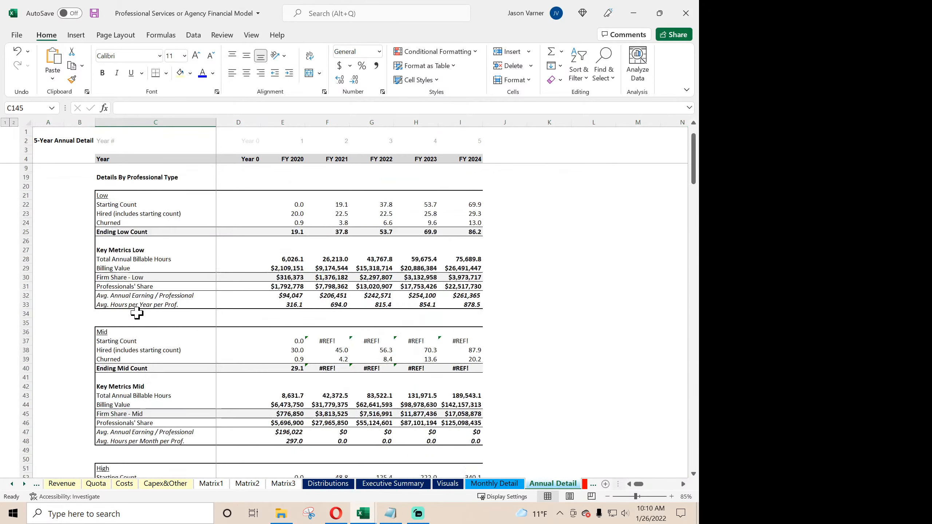
pyautogui.click(318, 380)
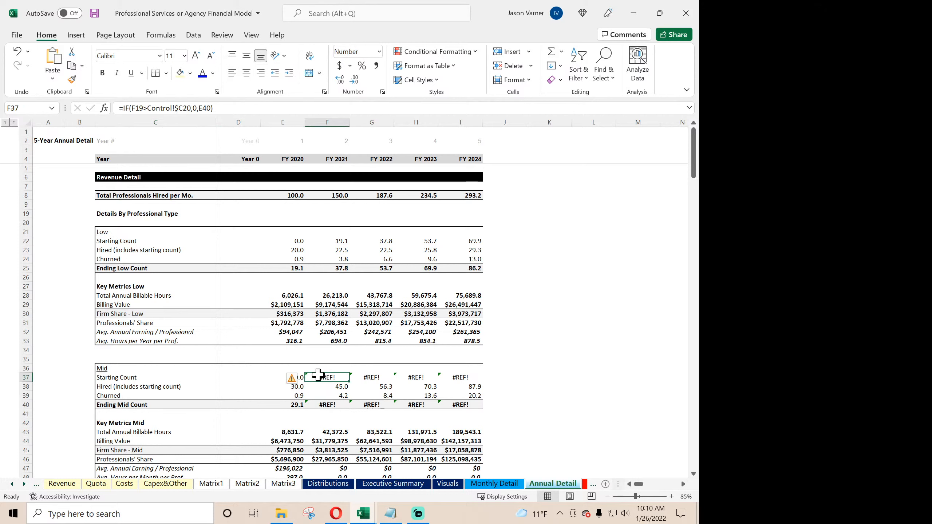
pyautogui.click(371, 380)
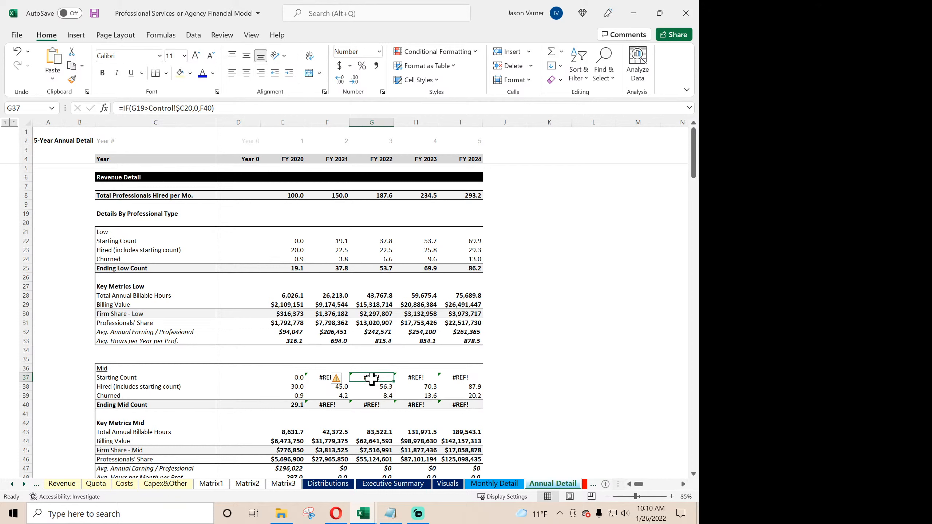
pyautogui.click(329, 404)
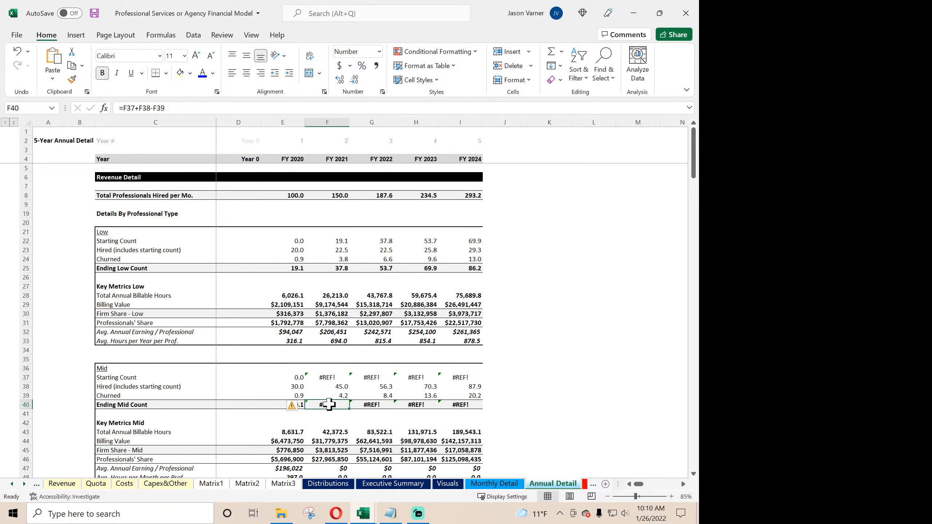
pyautogui.doubleClick(329, 404)
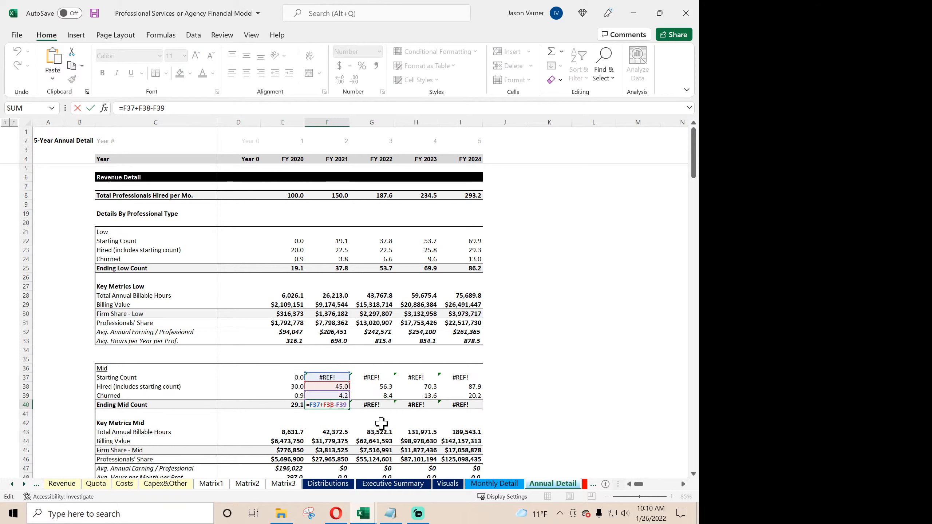
pyautogui.press('Return')
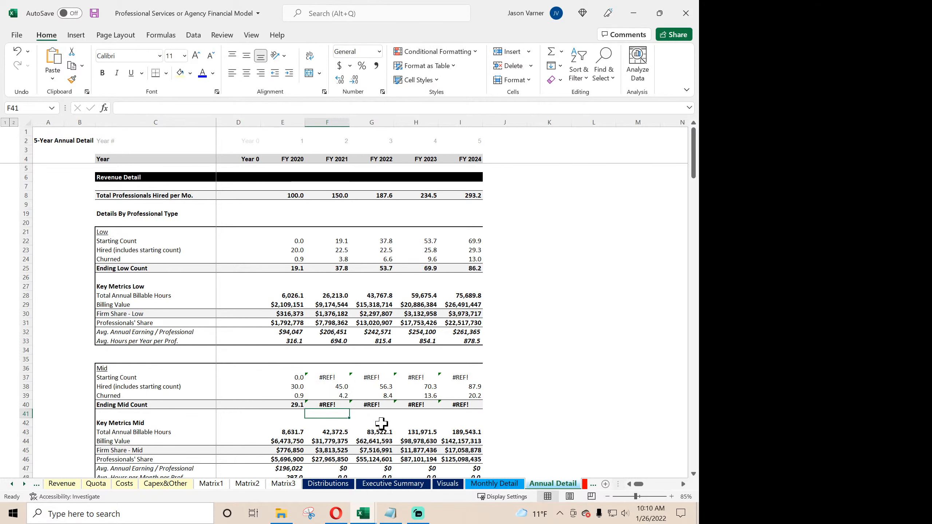
pyautogui.scroll(-2, 385, 420)
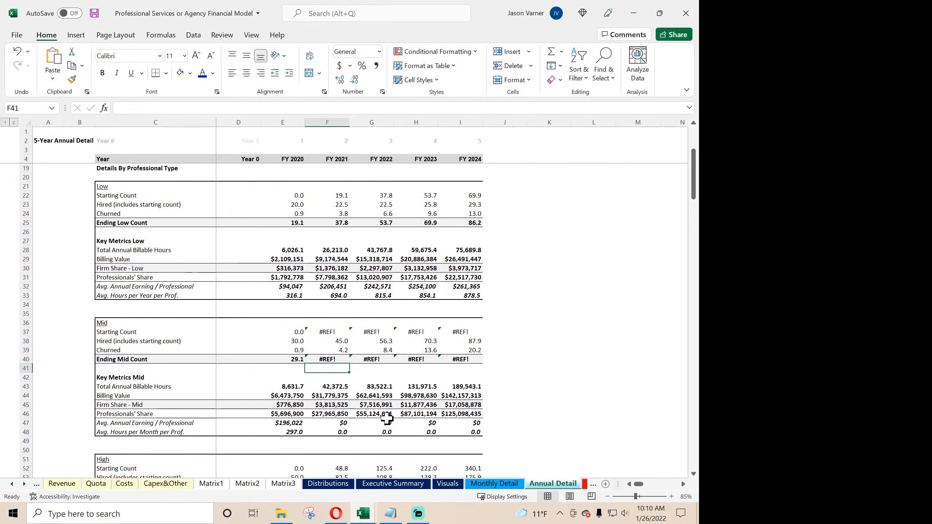
pyautogui.scroll(-4, 386, 418)
pyautogui.scroll(5, 387, 419)
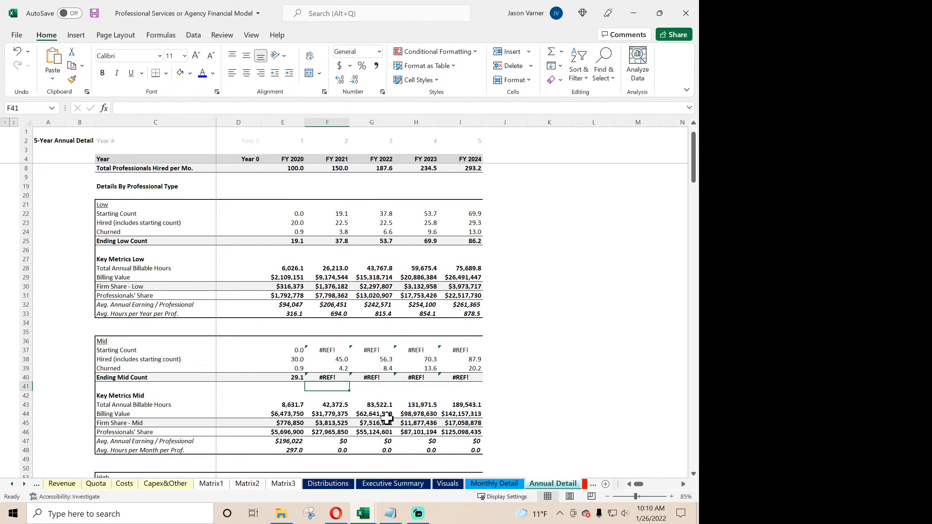
# - Check the Monthly Detail sheet's Low, Mid and High sections, revenues and fixed operating costs for reference errors
pyautogui.click(485, 485)
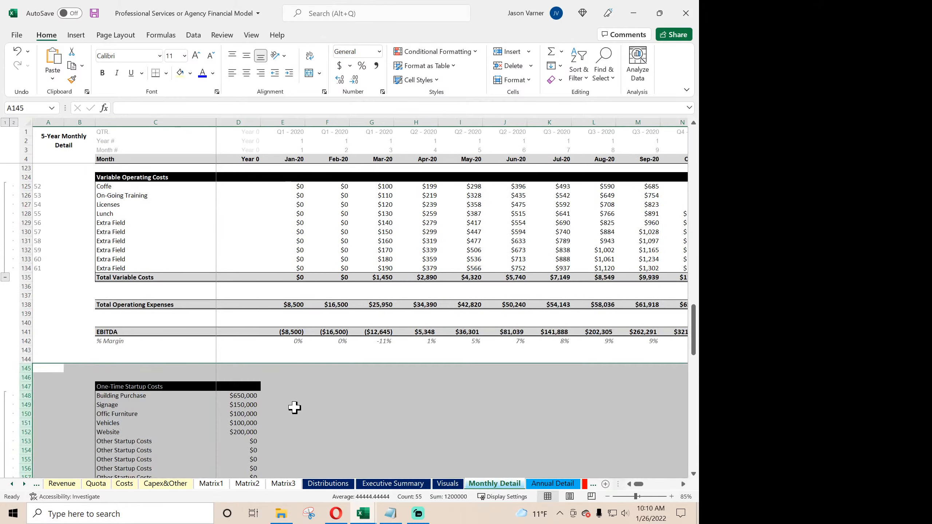
pyautogui.scroll(20, 297, 407)
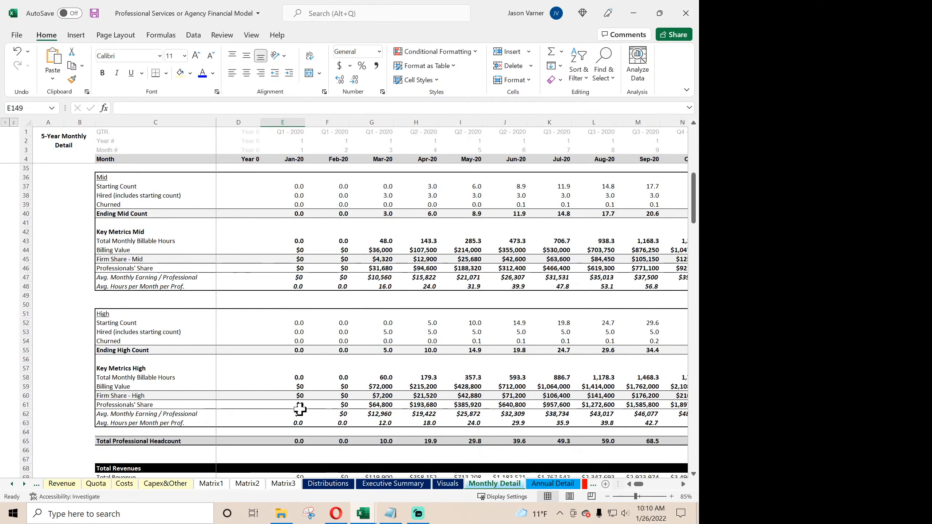
pyautogui.scroll(7, 299, 409)
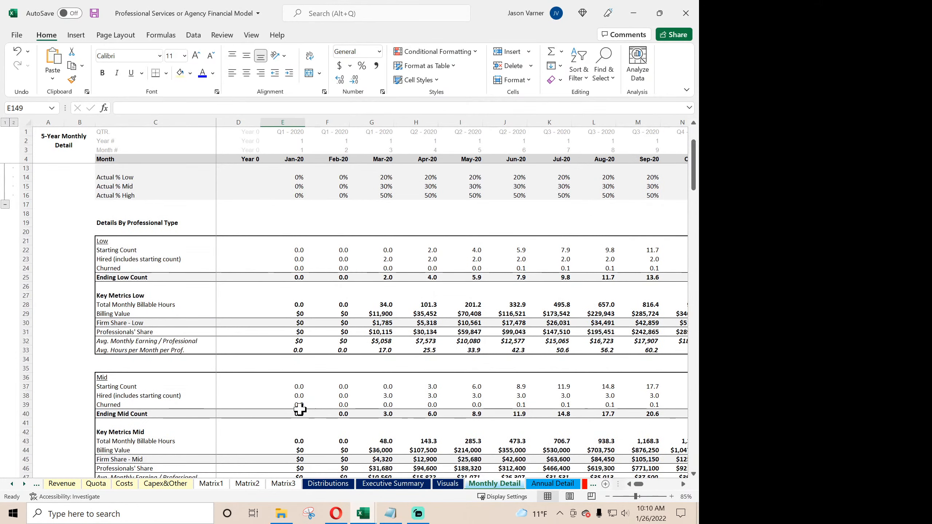
pyautogui.scroll(3, 299, 409)
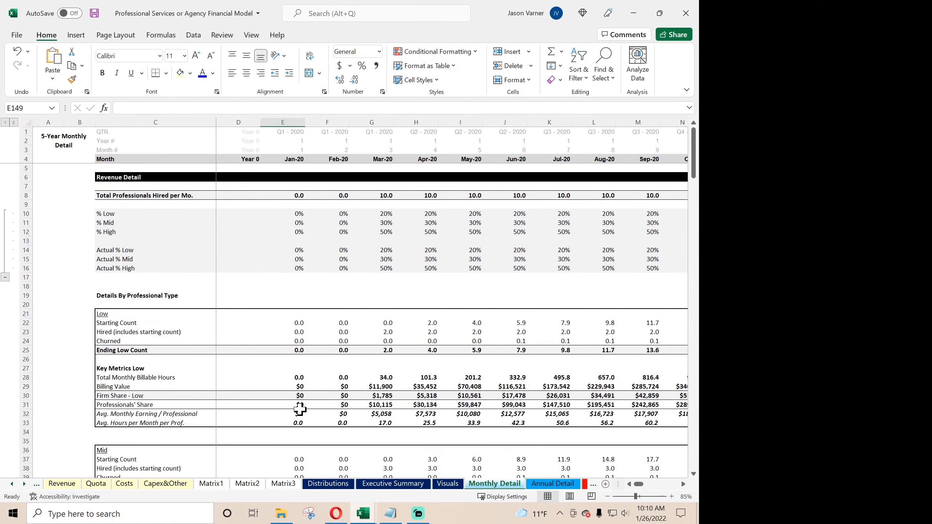
pyautogui.scroll(-7, 300, 409)
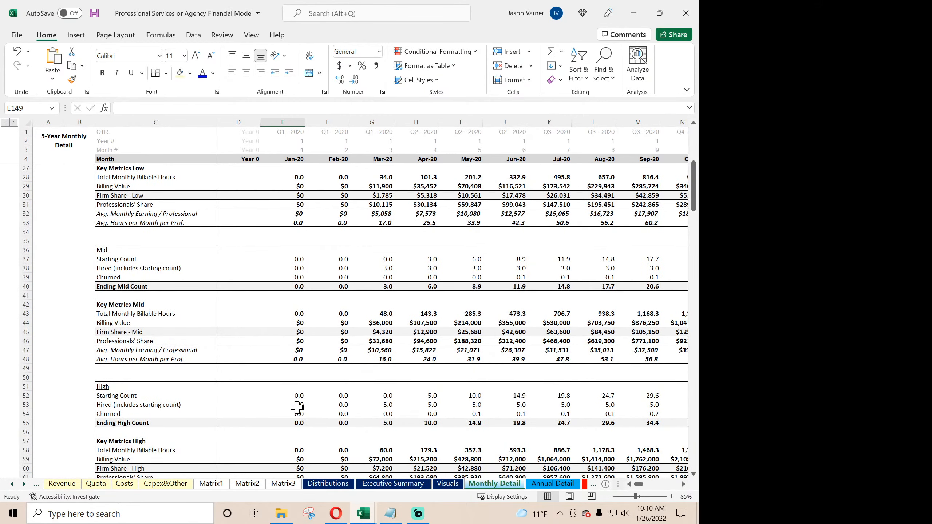
pyautogui.scroll(-4, 297, 407)
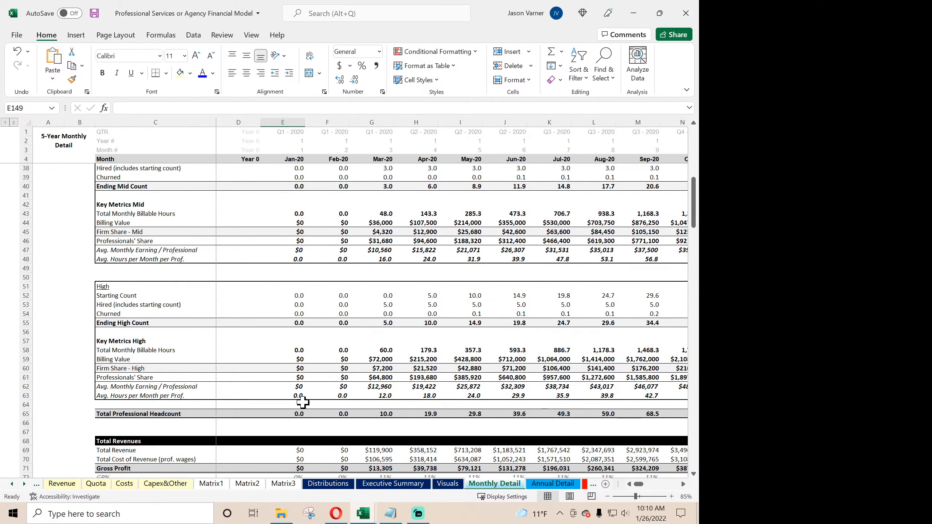
pyautogui.scroll(-7, 302, 403)
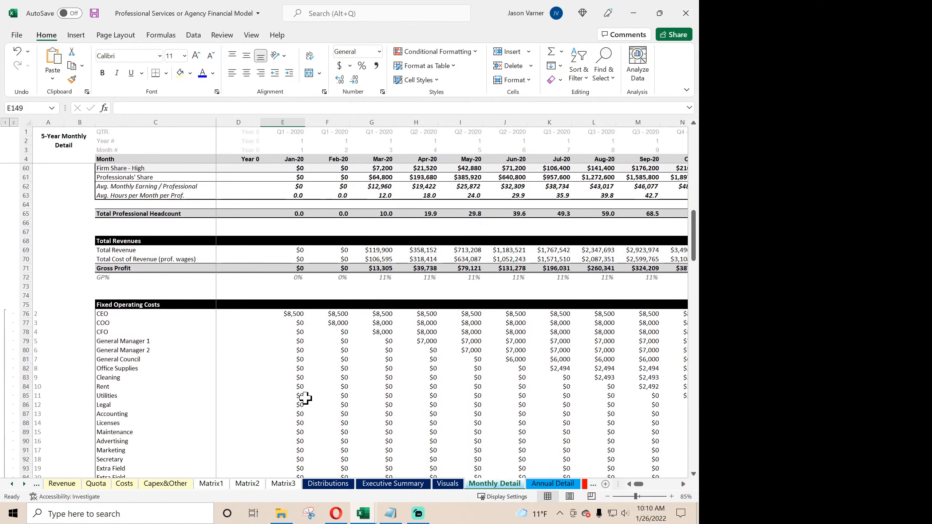
pyautogui.scroll(11, 305, 398)
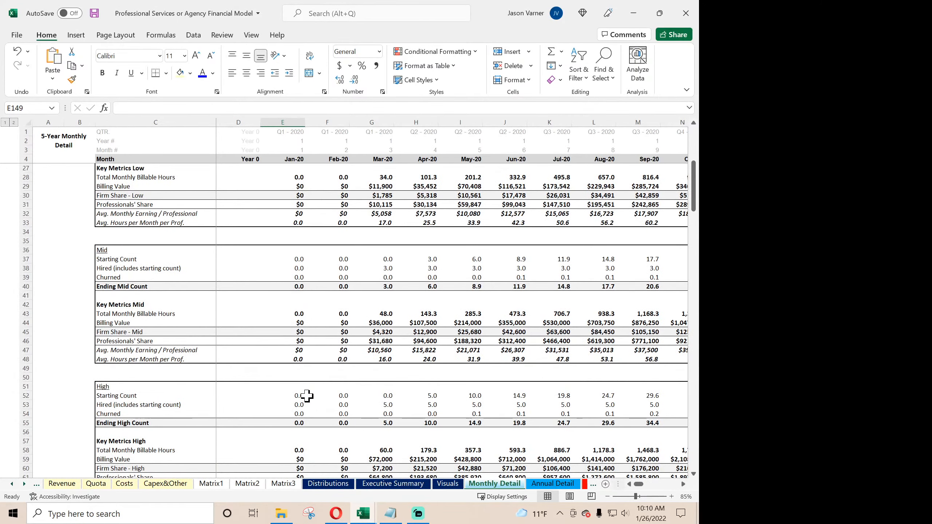
pyautogui.scroll(4, 359, 329)
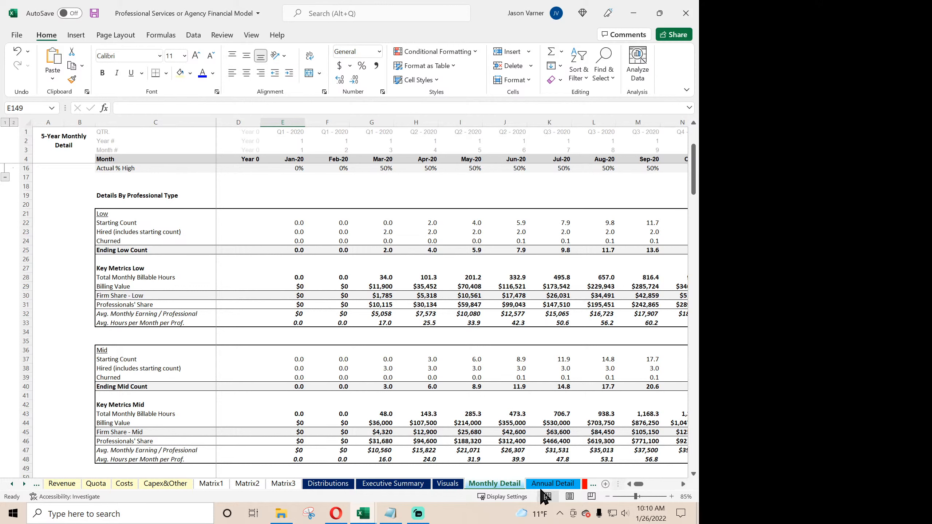
# - On the Annual Detail sheet, trace the FY 2020 and FY 2021 formulas of the Mid section from Starting Count to Ending Mid Count
pyautogui.click(552, 484)
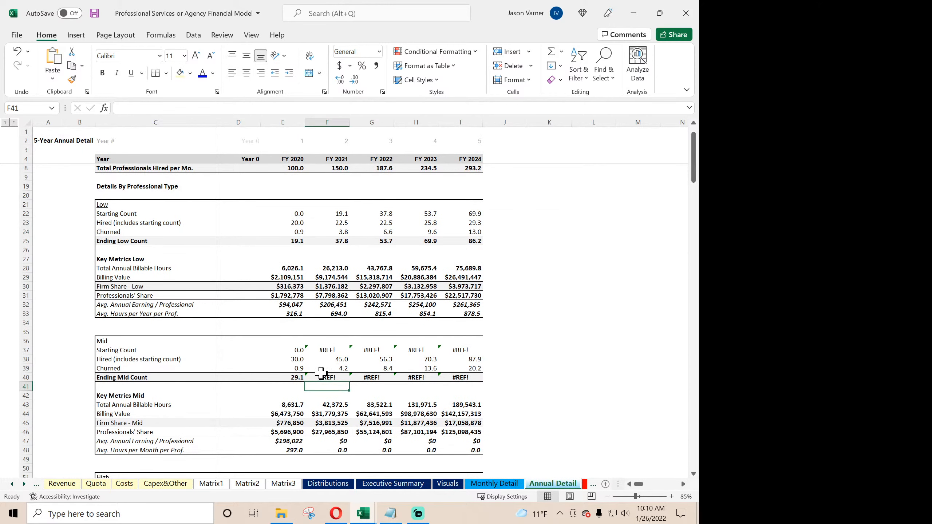
pyautogui.click(295, 349)
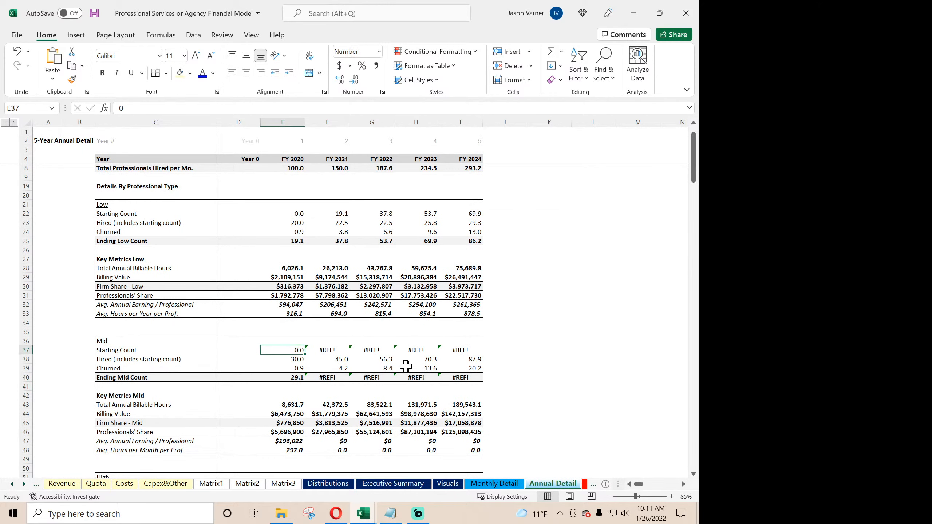
pyautogui.press('Right')
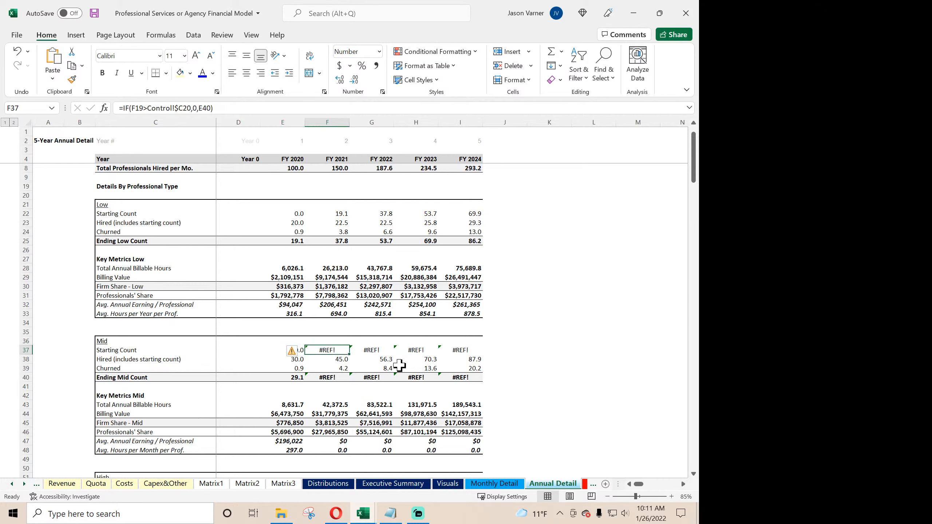
pyautogui.press('Down')
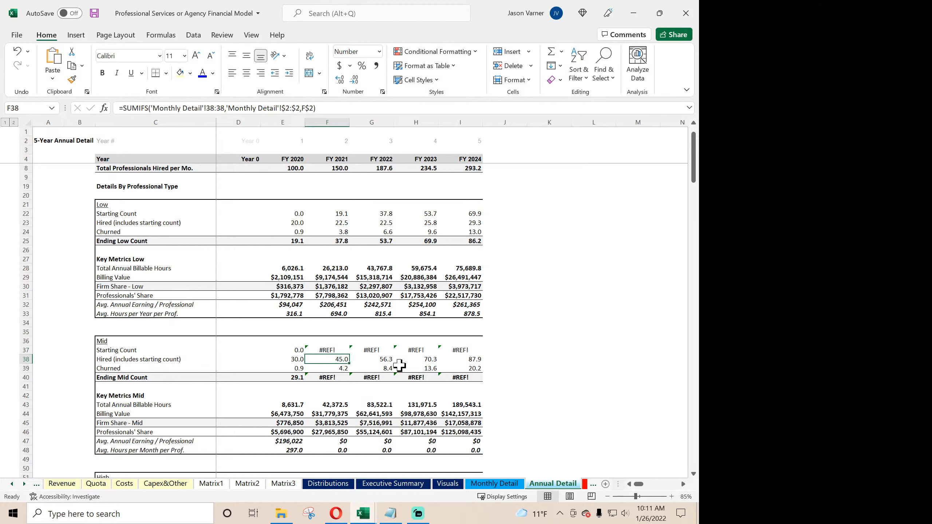
pyautogui.press('Up')
pyautogui.press('Down')
pyautogui.press('Down')
pyautogui.press('Down')
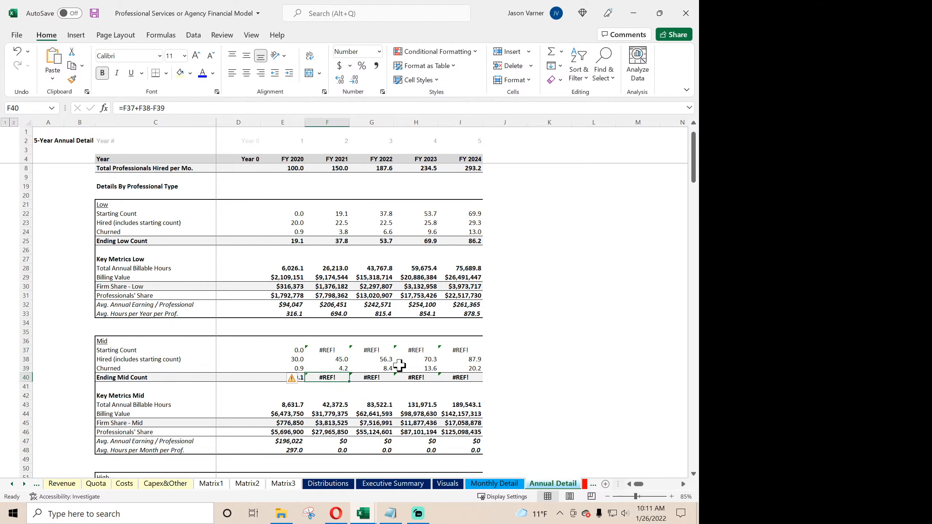
pyautogui.press('Left')
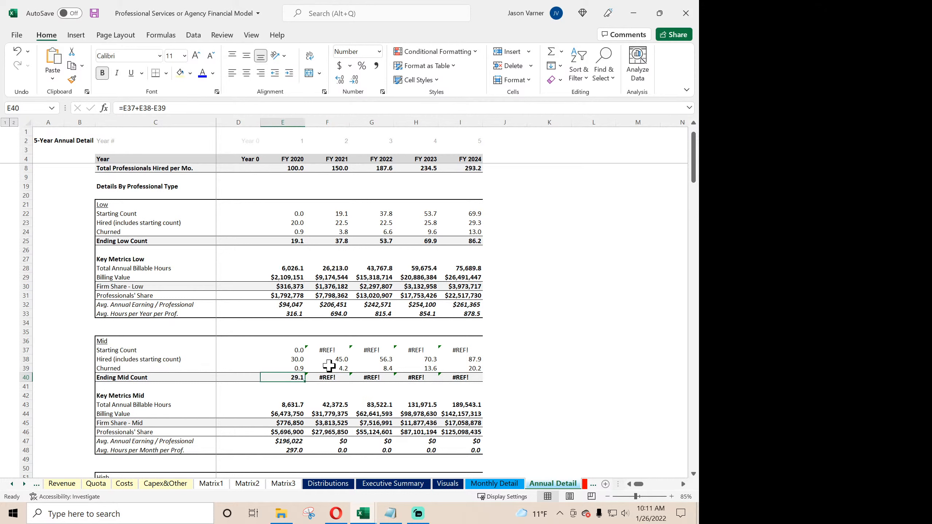
pyautogui.click(327, 349)
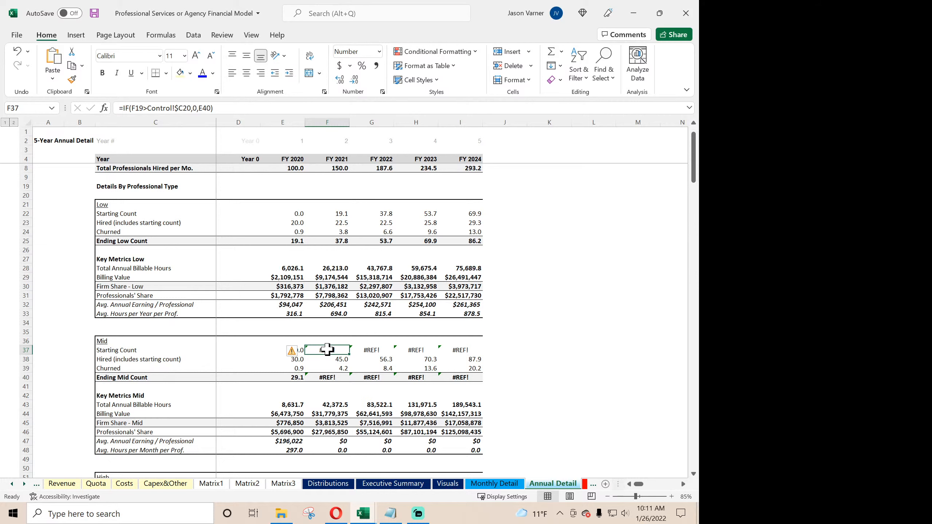
# - Following the Low Starting Count formula, change F19 to F4 in the FY 2021 Mid Starting Count formula and select that row through FY 2024
pyautogui.click(11, 485)
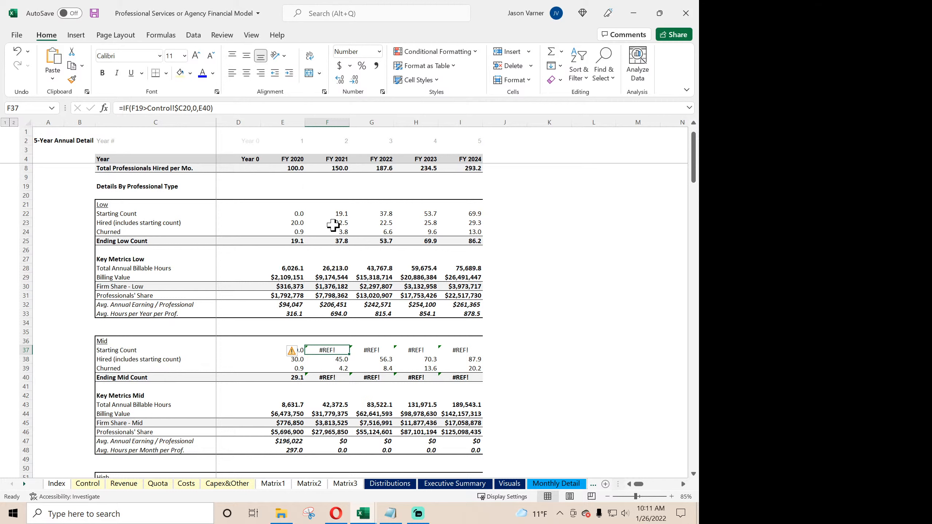
pyautogui.click(336, 213)
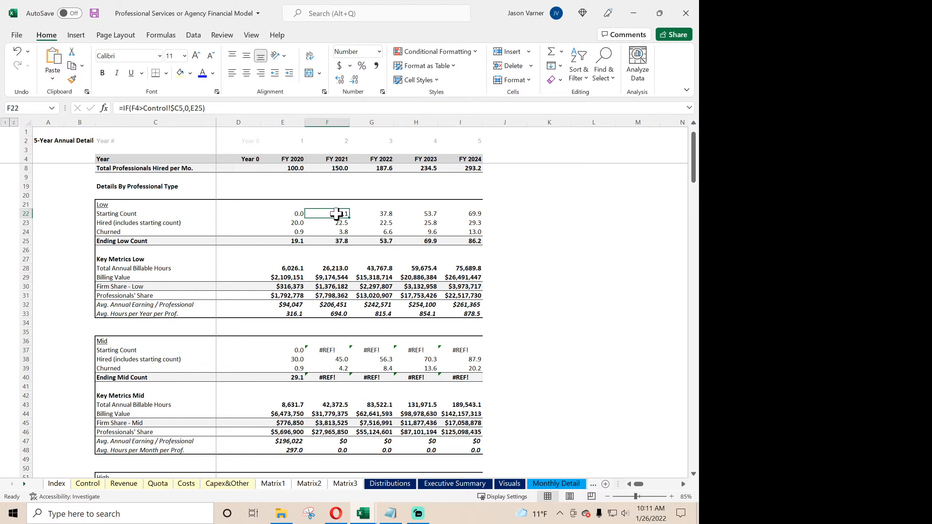
pyautogui.click(319, 351)
pyautogui.click(279, 352)
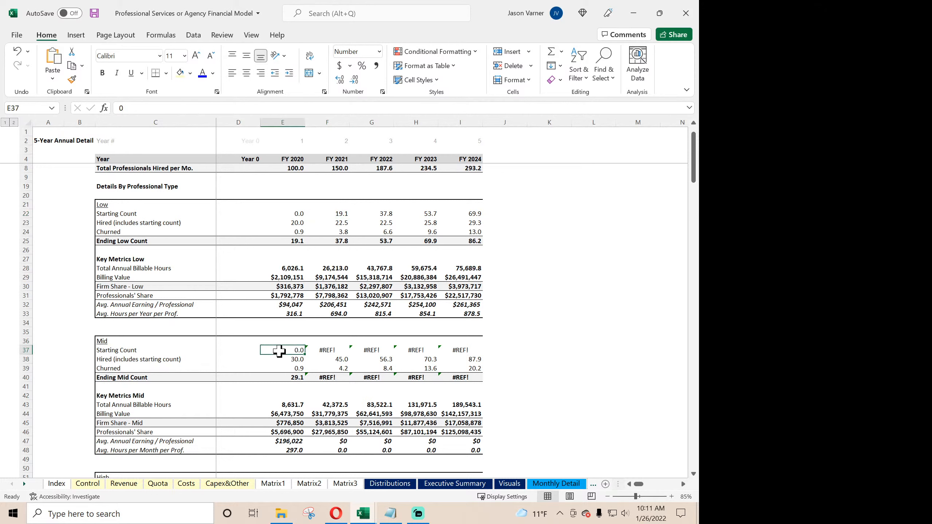
pyautogui.click(320, 350)
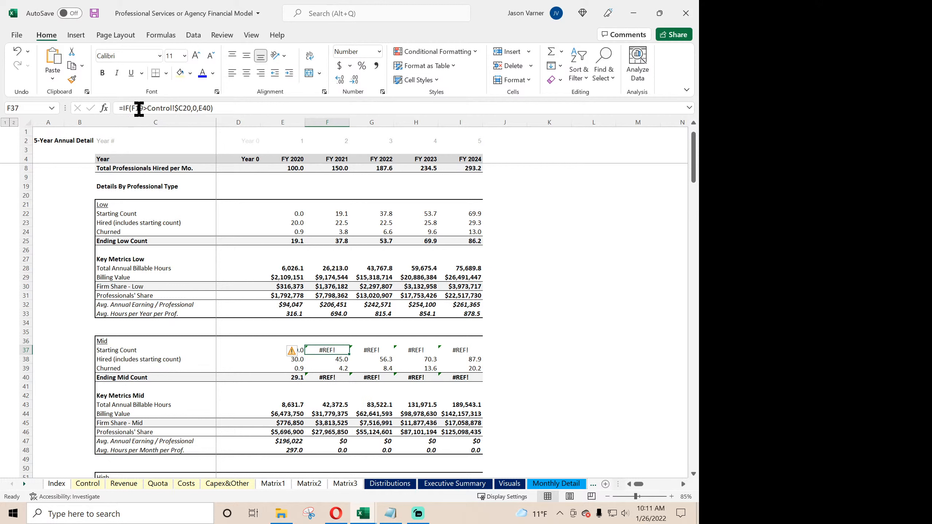
pyautogui.moveTo(136, 108); pyautogui.dragTo(143, 107)
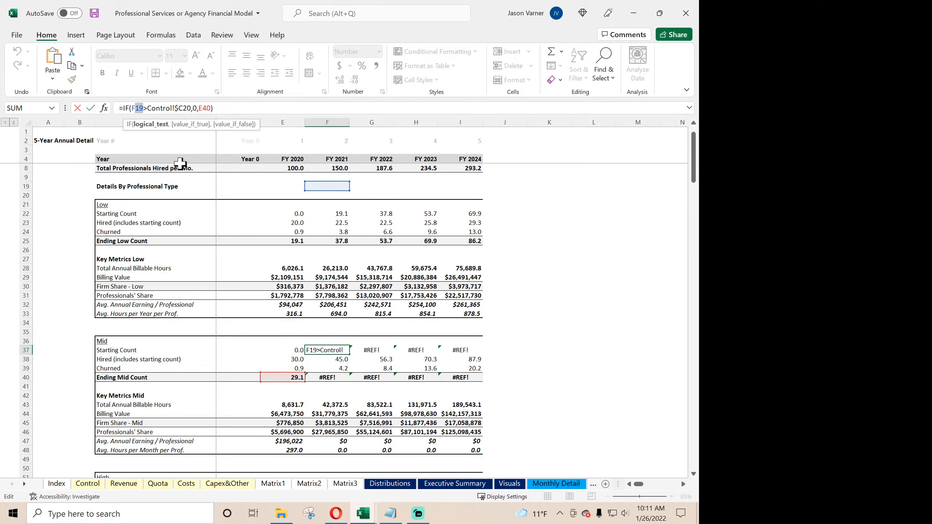
pyautogui.press('Return')
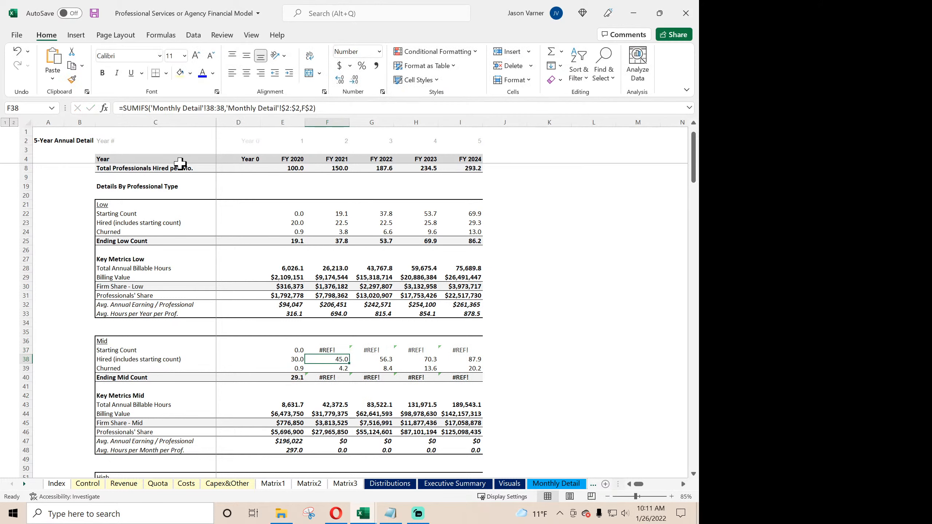
pyautogui.click(326, 349)
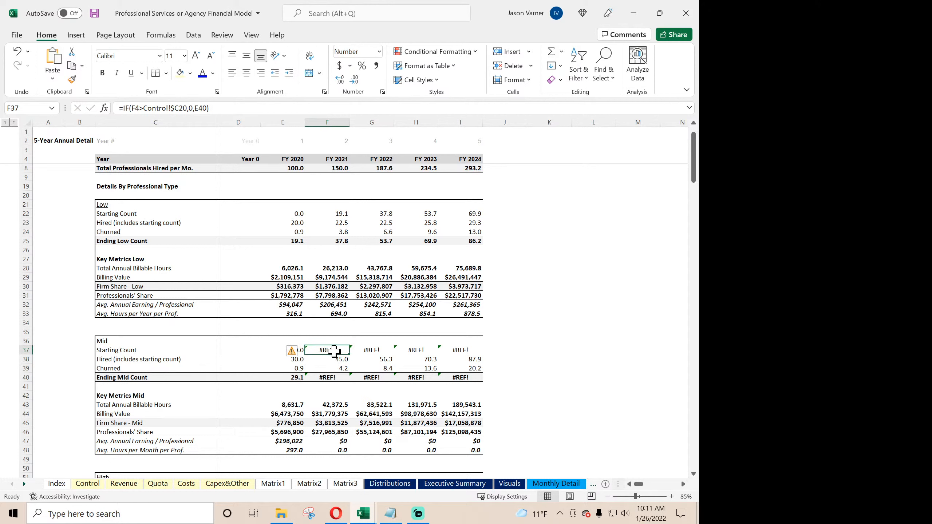
pyautogui.moveTo(334, 351); pyautogui.dragTo(474, 354)
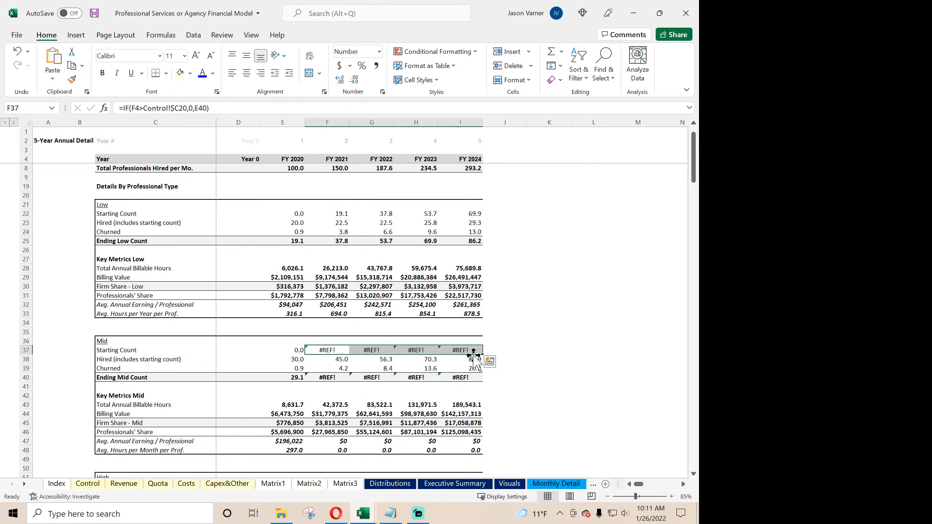
# - On the Control sheet, inspect the Owner Equity Required formula and the Exit Month cell, and return to the Monthly Detail sheet
pyautogui.click(88, 484)
pyautogui.click(239, 336)
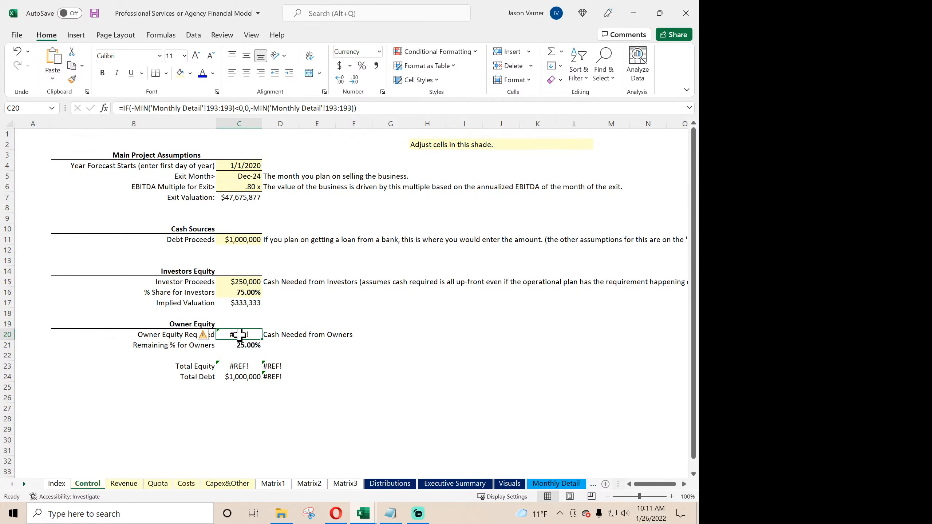
pyautogui.click(241, 176)
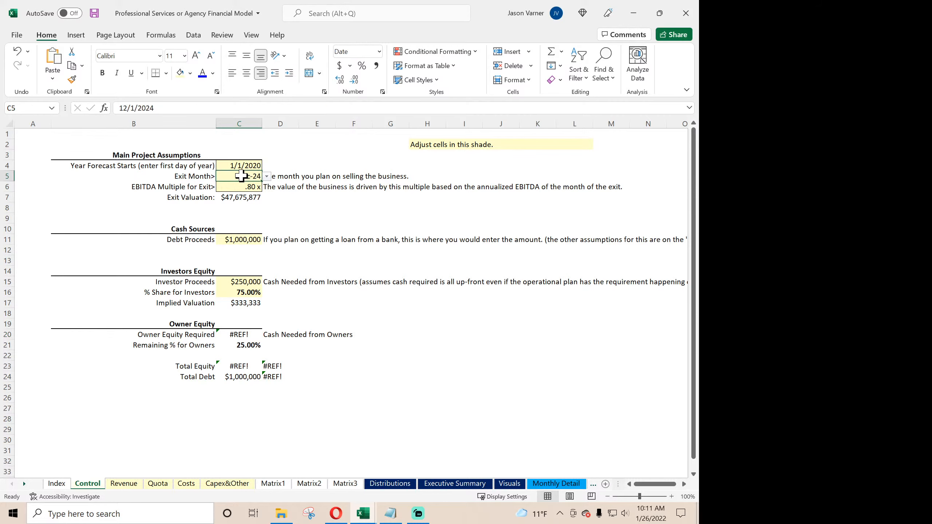
pyautogui.click(543, 485)
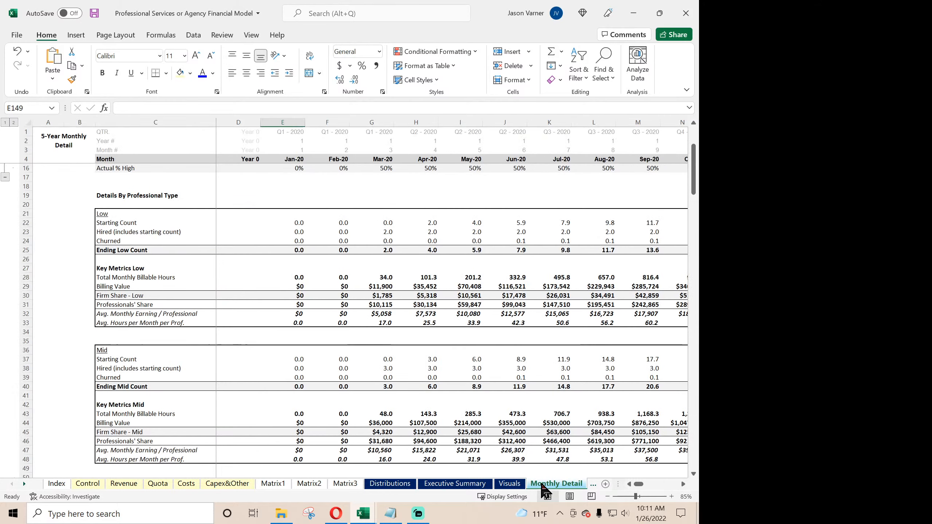
# - On the Annual Detail sheet, change the Control reference in the FY 2021 Mid Starting Count formula from $C20 to $C5
pyautogui.click(589, 482)
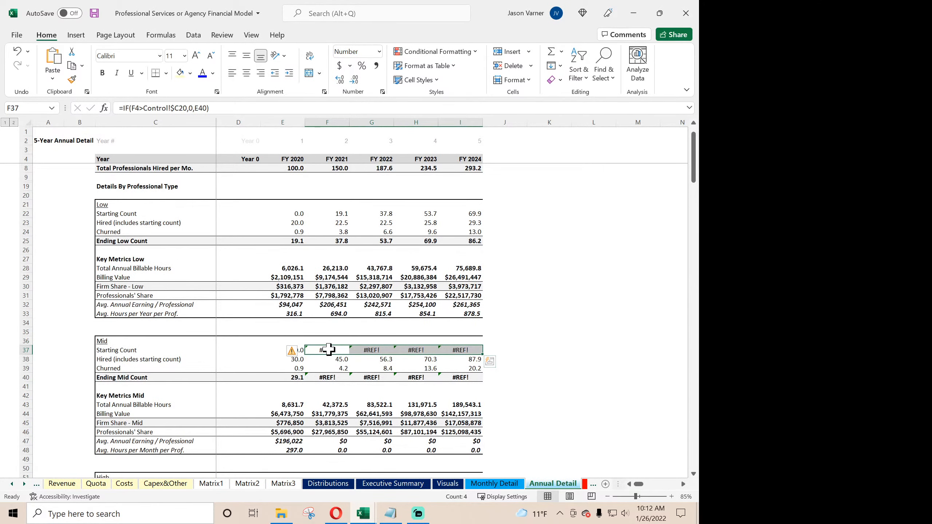
pyautogui.click(327, 350)
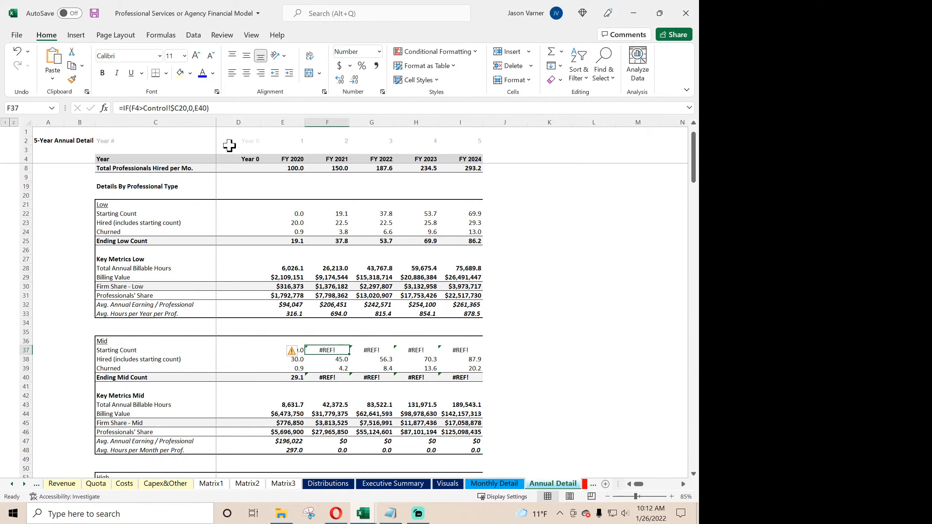
pyautogui.click(188, 109)
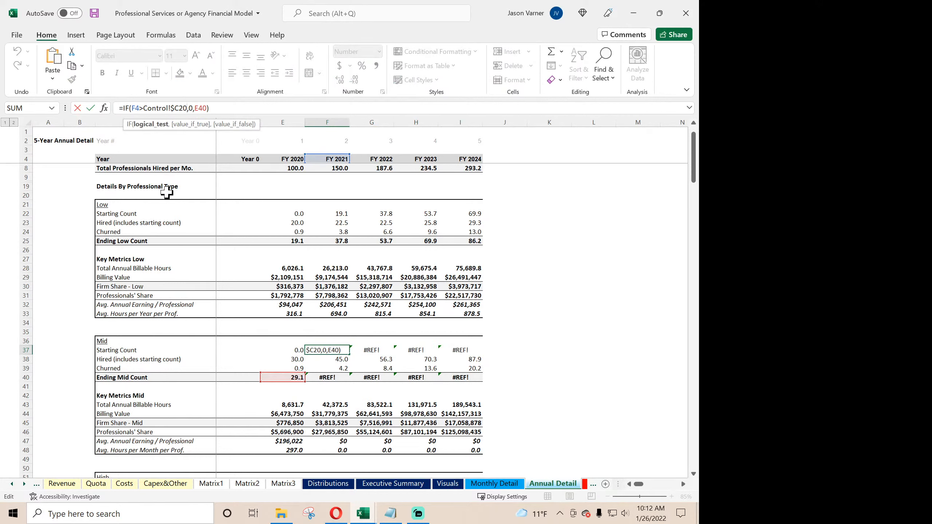
pyautogui.press('BackSpace')
pyautogui.press('BackSpace')
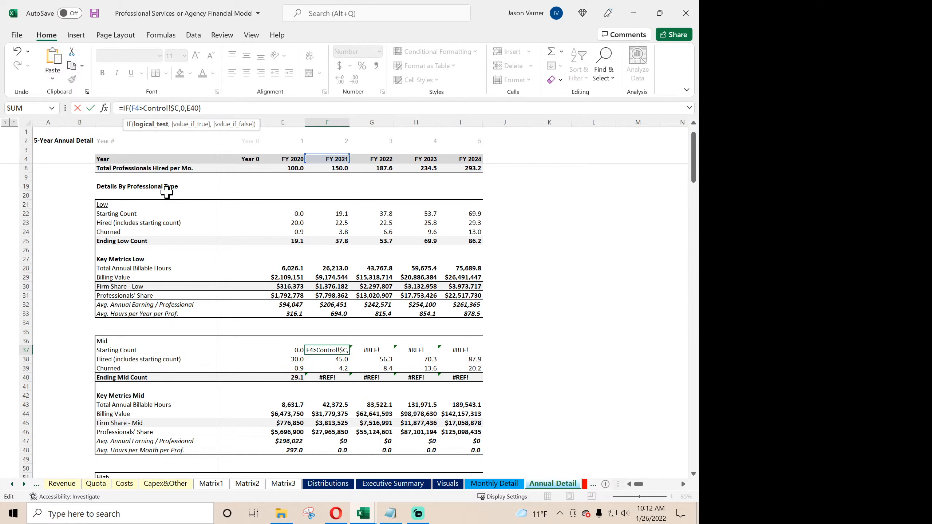
pyautogui.write('$20')
pyautogui.press('Return')
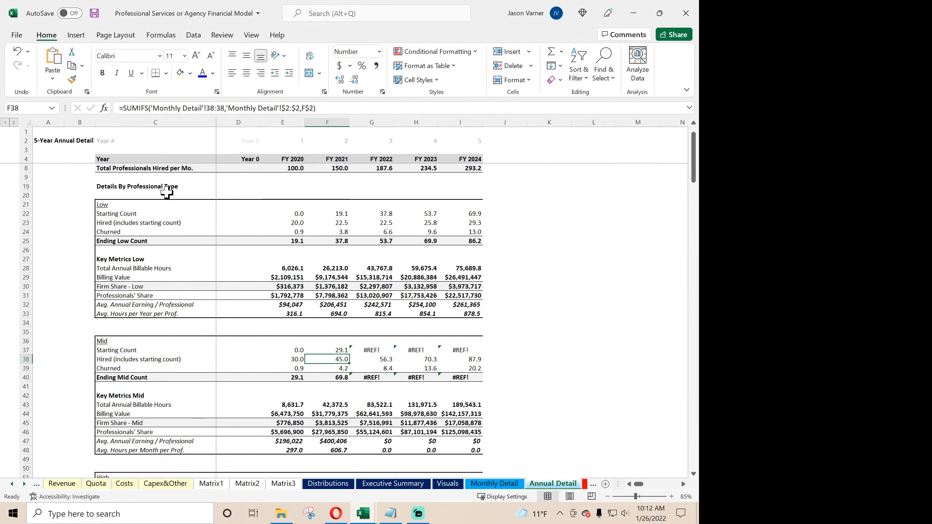
# - Fill the FY 2021 Mid Starting Count formula across through FY 2024
pyautogui.click(338, 351)
pyautogui.moveTo(349, 355); pyautogui.dragTo(466, 351)
pyautogui.scroll(-2, 386, 385)
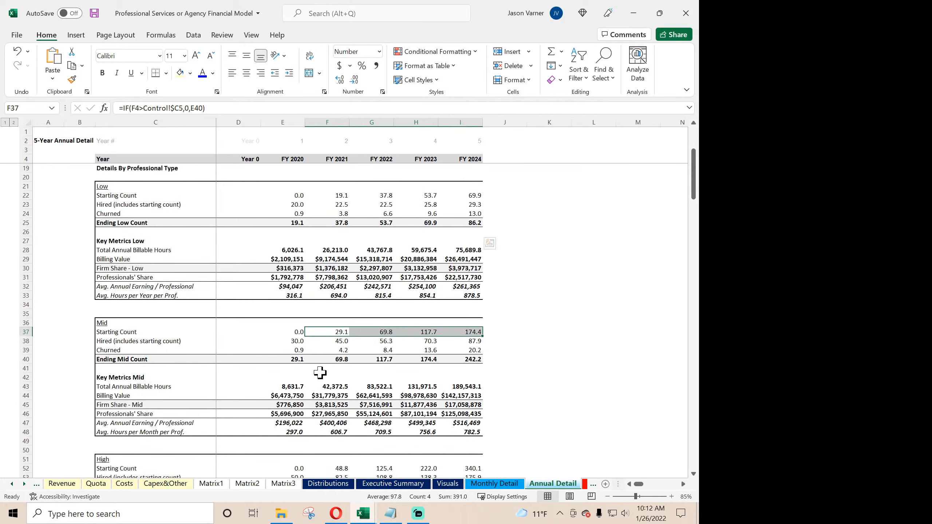
# - Check the FY 2020 formulas of the Key Metrics Mid rows down to Avg. Hours per Month per Prof
pyautogui.scroll(-4, 320, 373)
pyautogui.click(296, 276)
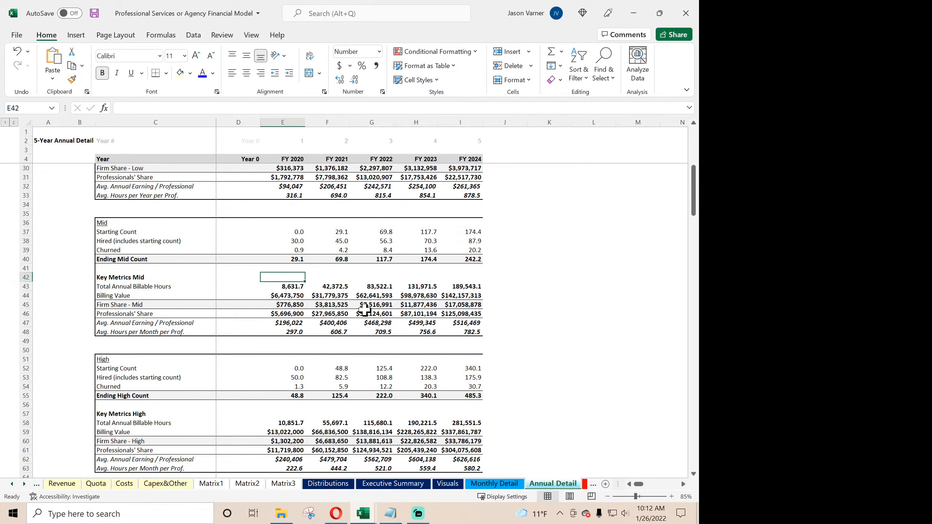
pyautogui.press('Down')
pyautogui.press('Down')
pyautogui.press('Down')
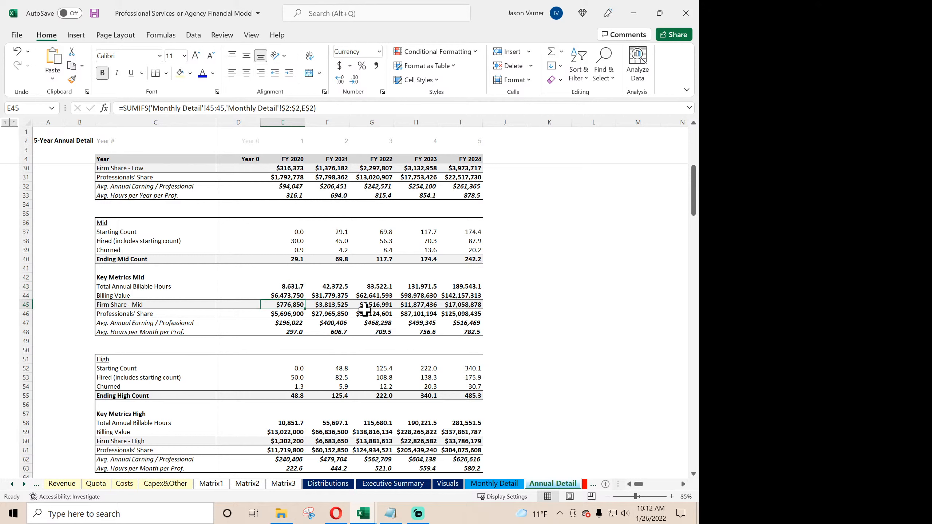
pyautogui.press('Down')
pyautogui.press('Down')
pyautogui.press('Down')
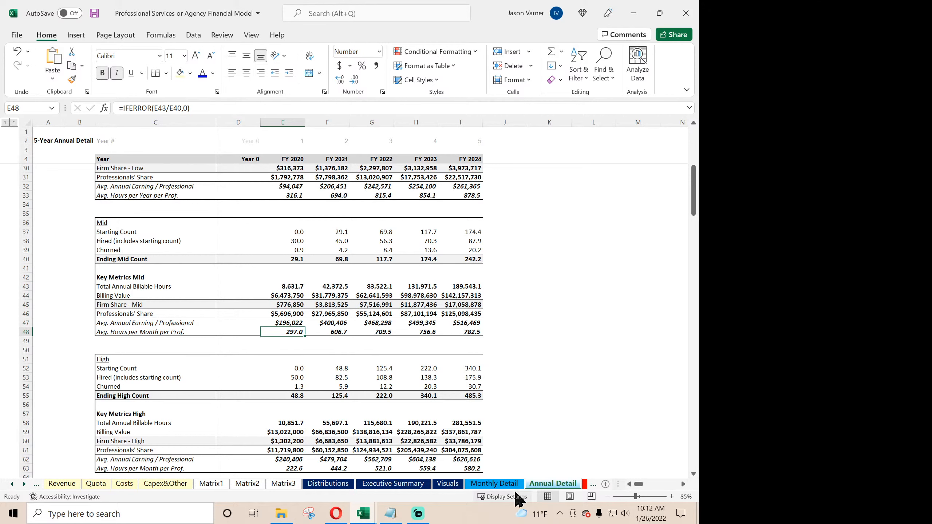
# - On the Monthly Detail sheet, inspect the Mar-20 formulas of the Mid counts and the Low section for their Control references
pyautogui.click(495, 484)
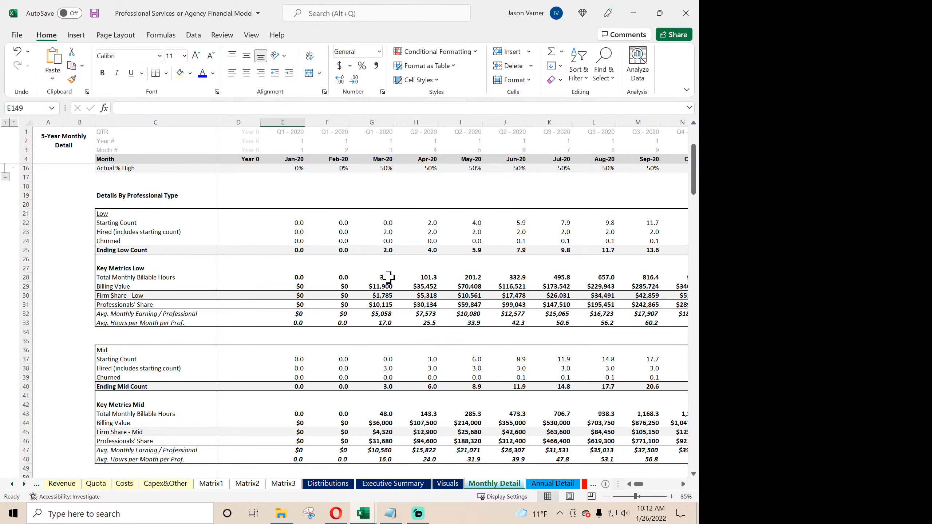
pyautogui.click(385, 360)
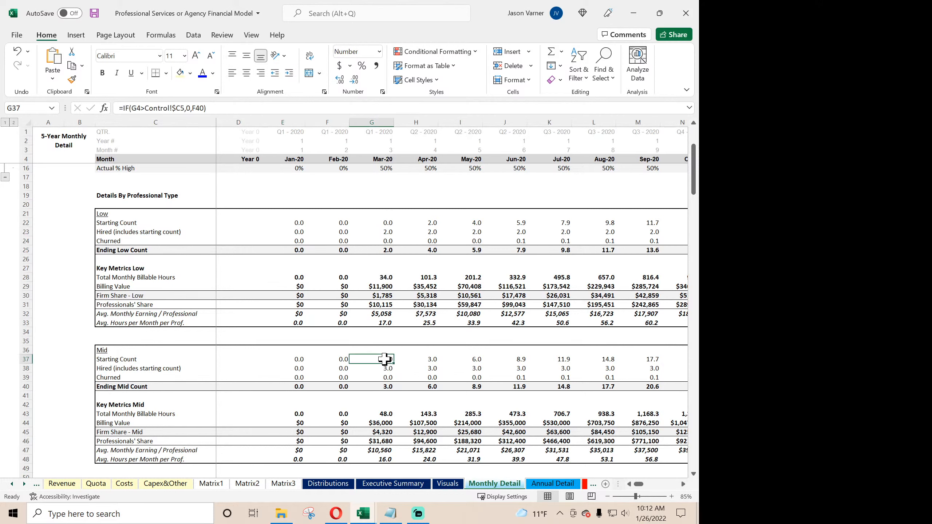
pyautogui.press('Down')
pyautogui.press('Down')
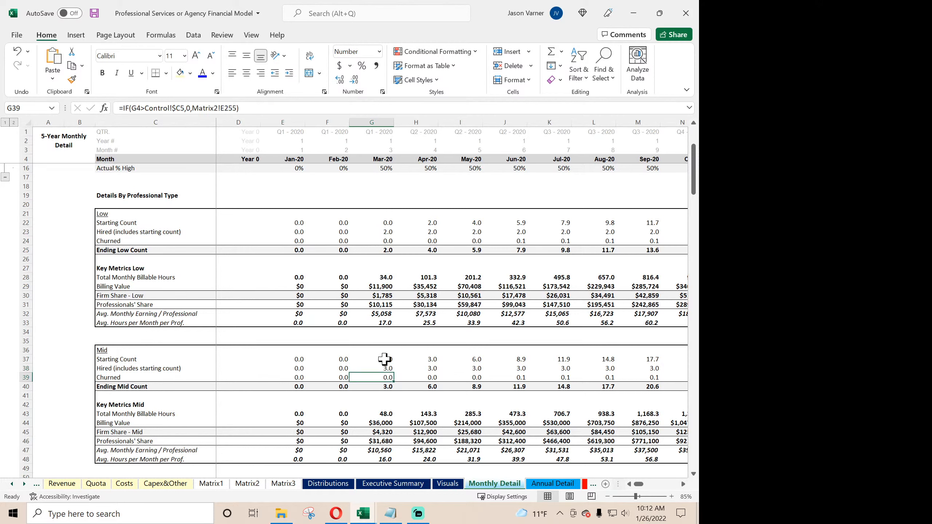
pyautogui.press('Up')
pyautogui.press('Up')
pyautogui.press('Up')
pyautogui.press('Up')
pyautogui.press('Up')
pyautogui.press('Up')
pyautogui.press('Up')
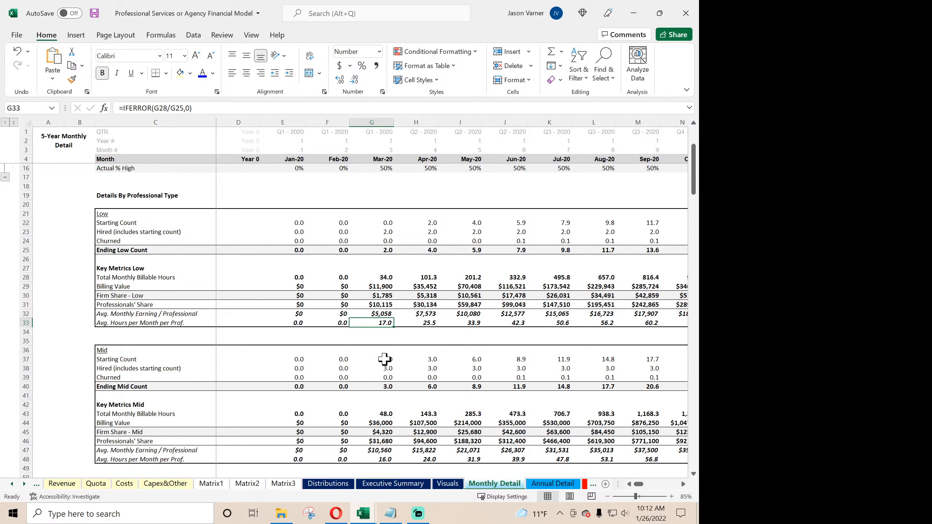
pyautogui.press('Up')
pyautogui.press('Up')
pyautogui.press('Up')
pyautogui.press('Up')
pyautogui.press('Up')
pyautogui.press('Up')
pyautogui.press('Up')
pyautogui.press('Up')
pyautogui.press('Up')
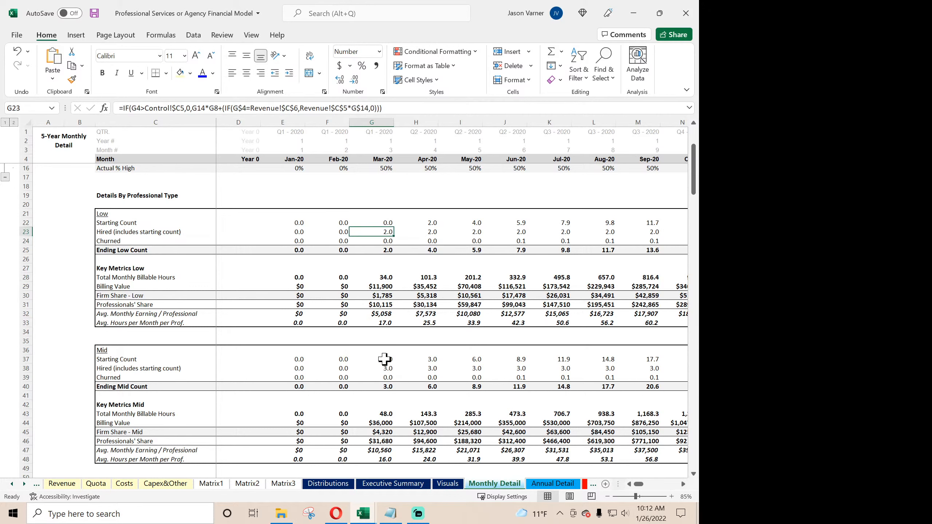
# - Compare the Mar-20 formulas through the Mid and High sections, and look over the revenue and fixed operating cost rows
pyautogui.press('Down')
pyautogui.press('Down')
pyautogui.press('Down')
pyautogui.press('Down')
pyautogui.press('Down')
pyautogui.press('Down')
pyautogui.press('Down')
pyautogui.press('Down')
pyautogui.press('Down')
pyautogui.press('Down')
pyautogui.press('Down')
pyautogui.press('Down')
pyautogui.press('Down')
pyautogui.press('Down')
pyautogui.press('Down')
pyautogui.press('Down')
pyautogui.press('Down')
pyautogui.press('Down')
pyautogui.press('Down')
pyautogui.press('Down')
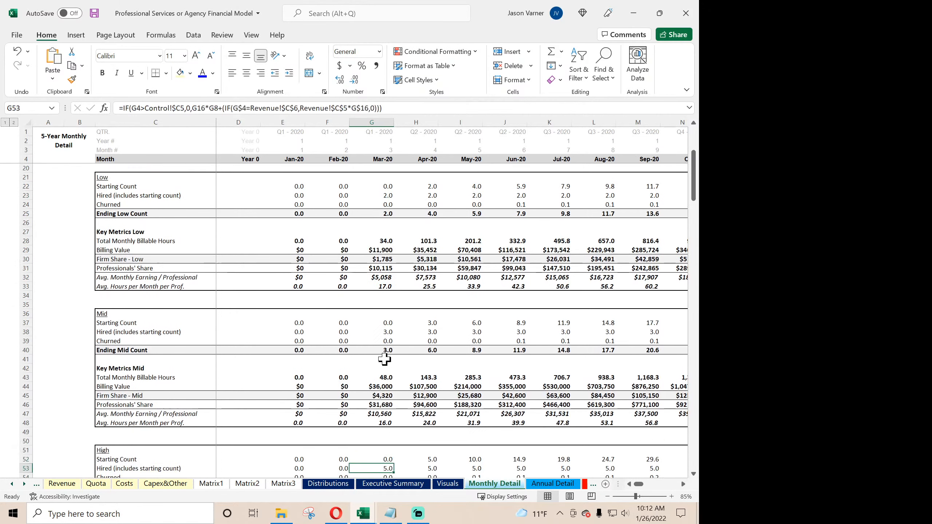
pyautogui.press('Up')
pyautogui.press('Up')
pyautogui.press('Up')
pyautogui.press('Up')
pyautogui.press('Up')
pyautogui.press('Up')
pyautogui.press('Up')
pyautogui.press('Up')
pyautogui.press('Up')
pyautogui.press('Up')
pyautogui.press('Up')
pyautogui.press('Up')
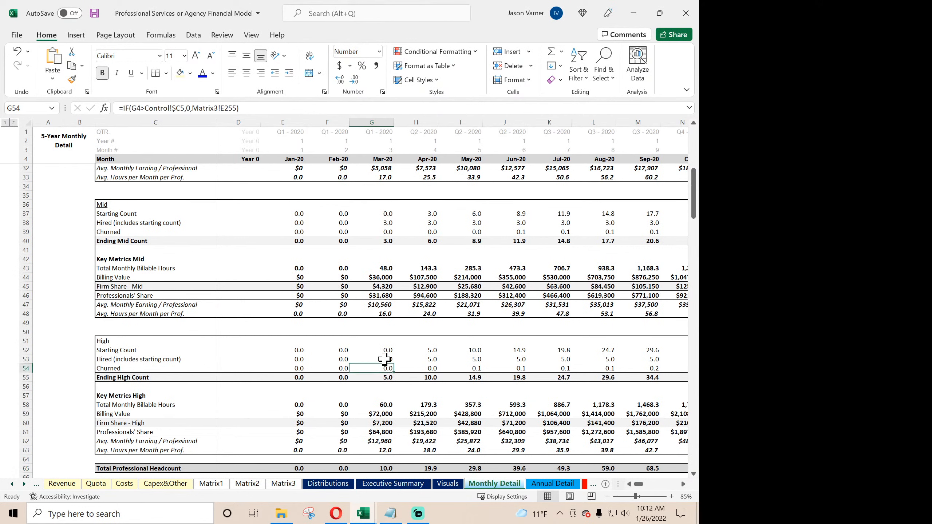
pyautogui.press('Up')
pyautogui.press('Down')
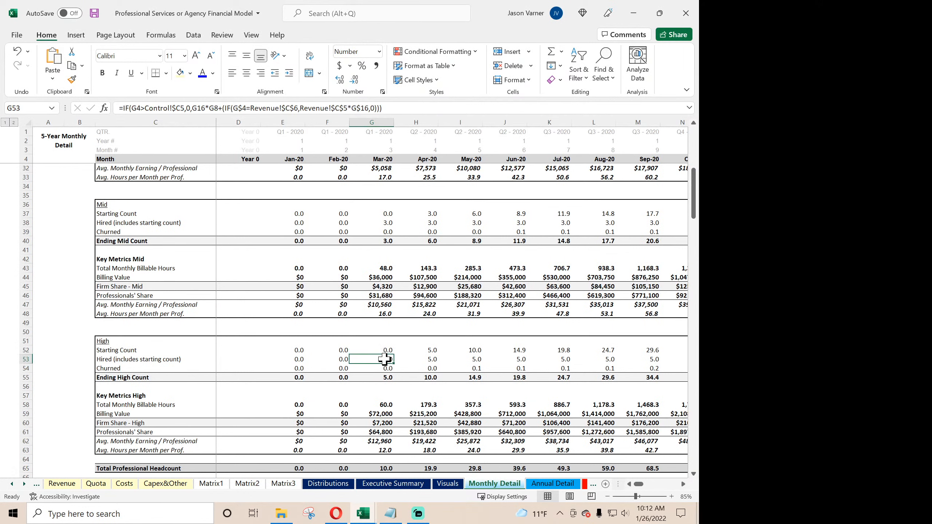
pyautogui.scroll(-4, 473, 291)
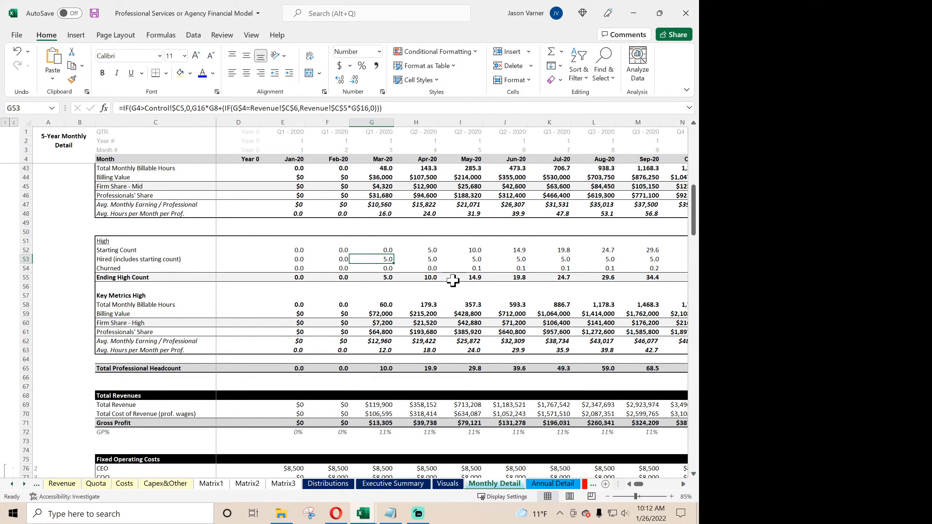
pyautogui.scroll(-15, 299, 356)
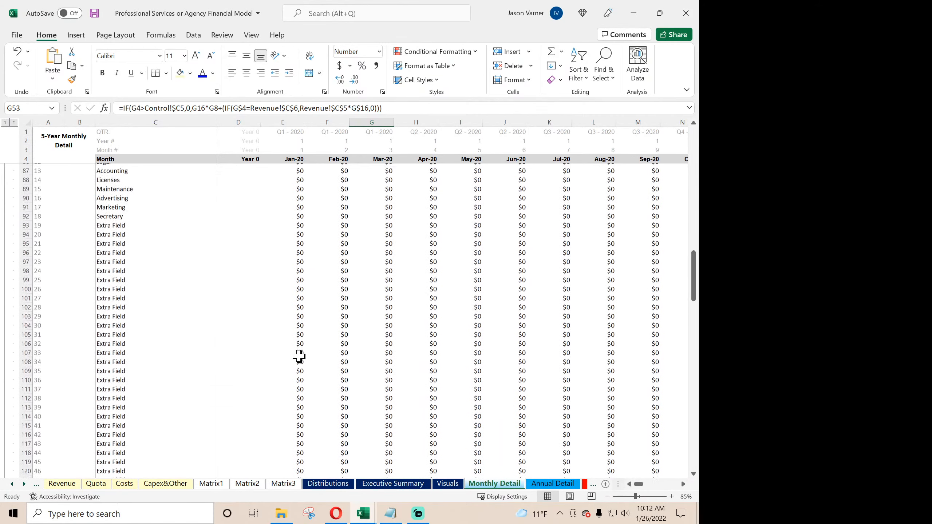
pyautogui.scroll(20, 298, 356)
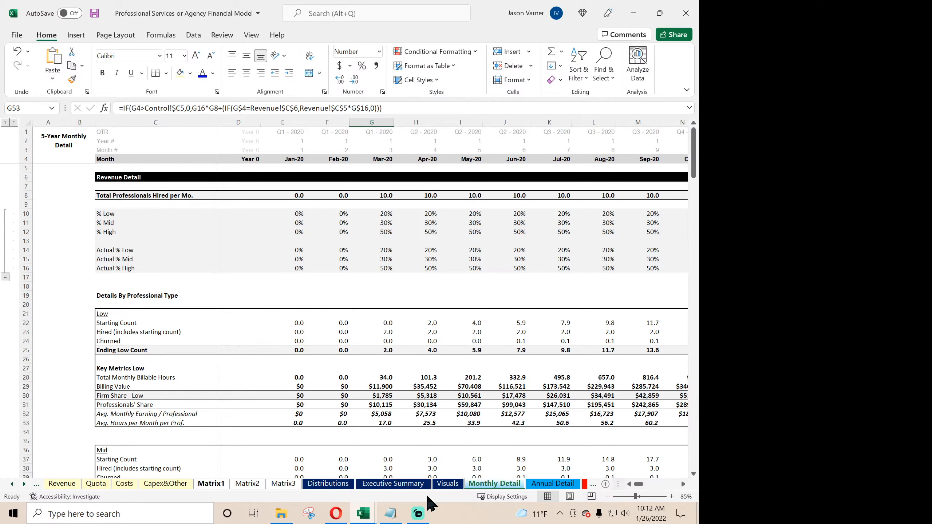
# - On the Annual Detail sheet, remove the #REF! term from the Year 0 Cash Flow formula so EBITDA is followed directly by -D176
pyautogui.click(553, 483)
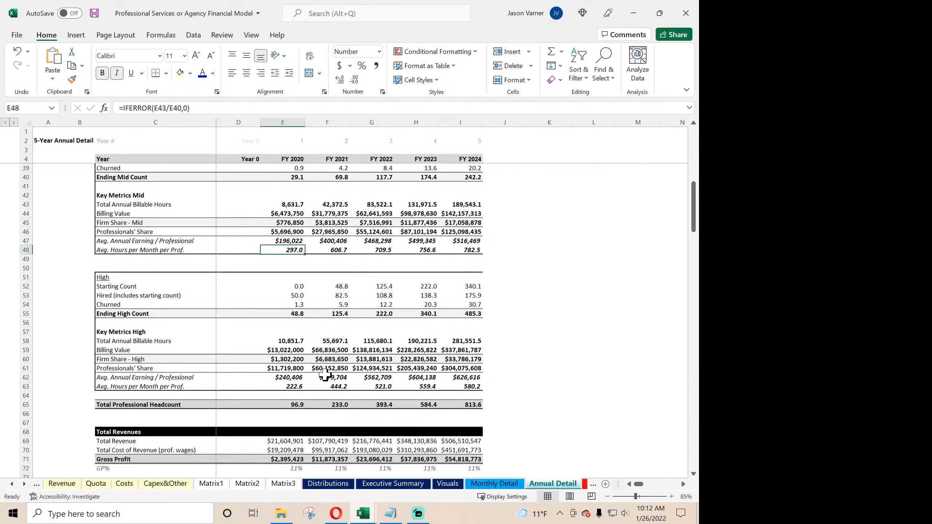
pyautogui.scroll(-20, 325, 375)
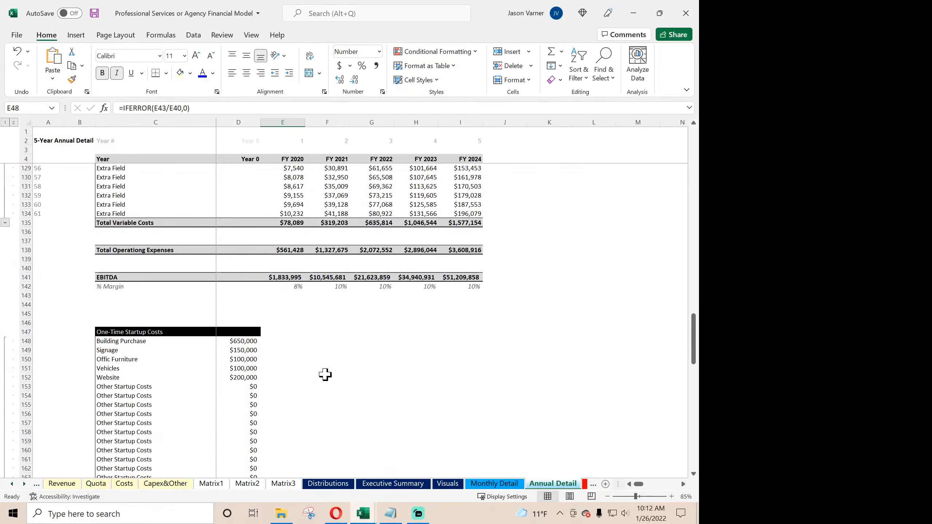
pyautogui.scroll(-15, 325, 375)
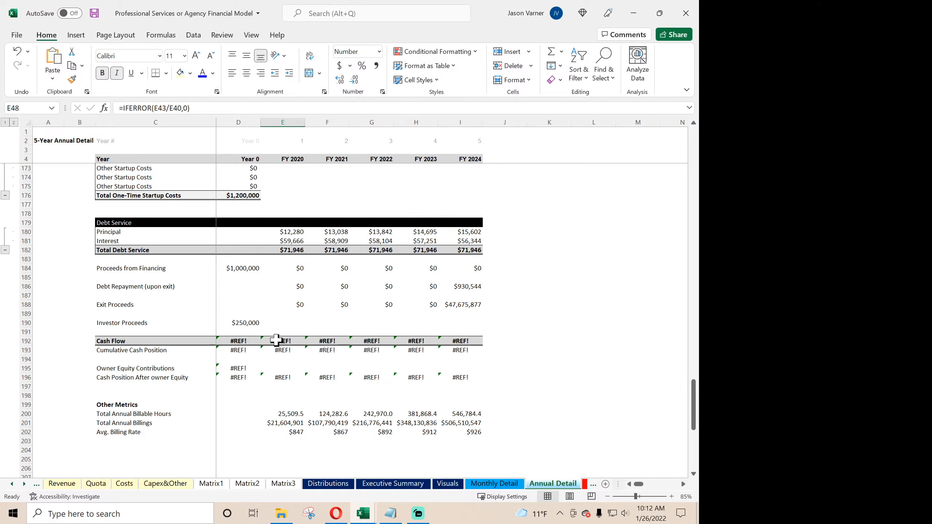
pyautogui.click(243, 340)
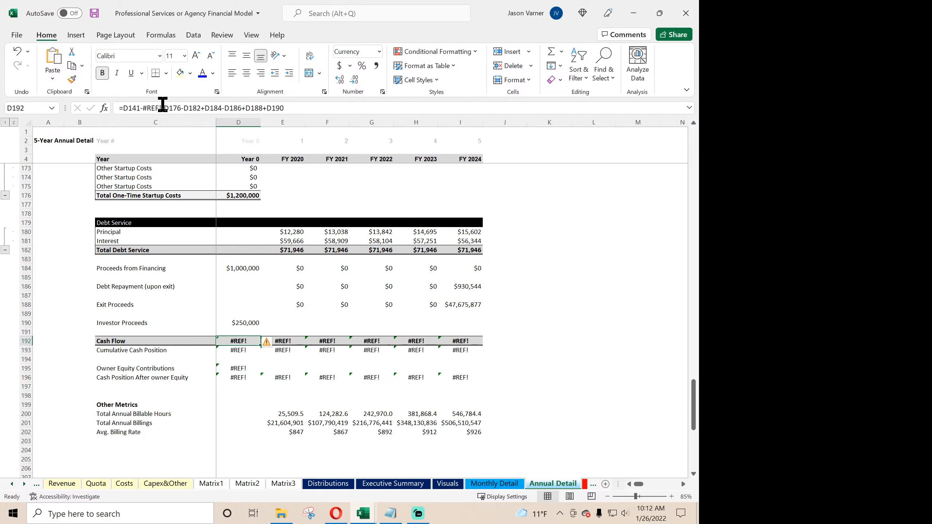
pyautogui.click(162, 108)
pyautogui.press('BackSpace')
pyautogui.press('BackSpace')
pyautogui.press('BackSpace')
pyautogui.press('BackSpace')
pyautogui.press('BackSpace')
pyautogui.press('BackSpace')
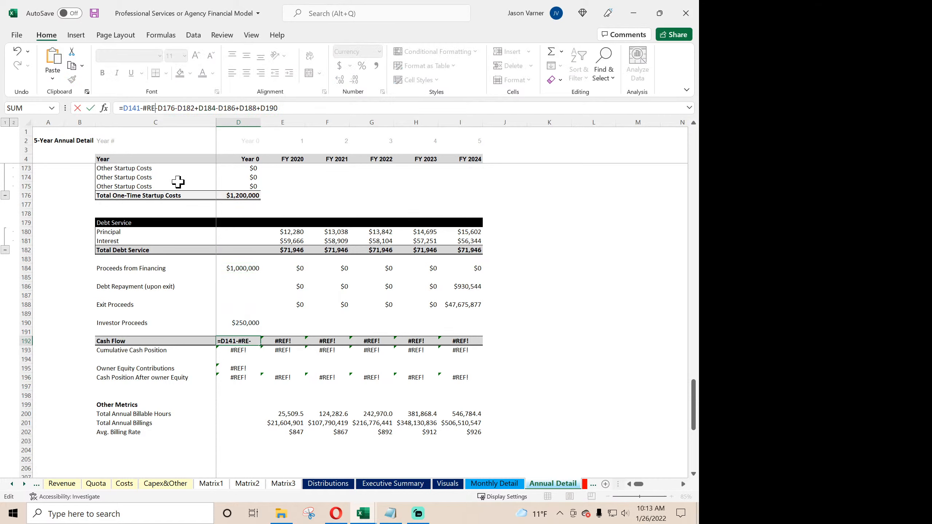
pyautogui.press('Return')
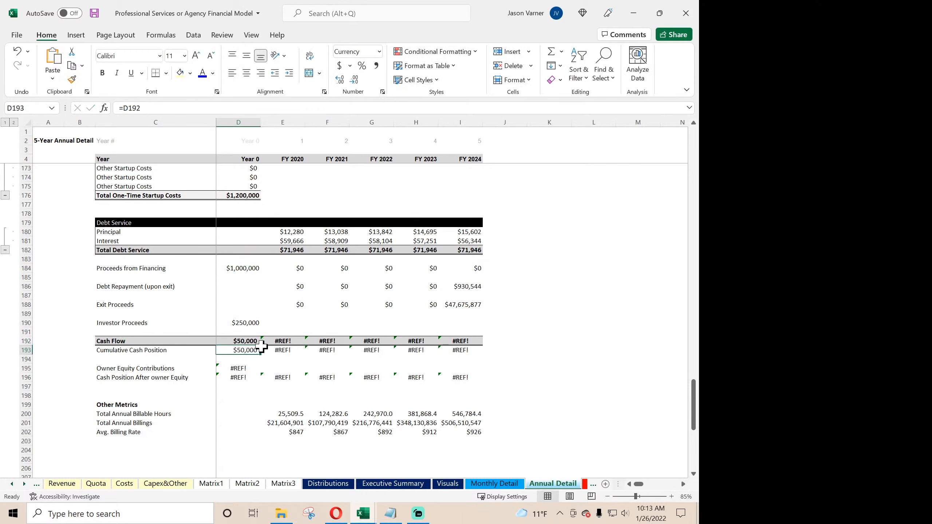
# - Fill the Year 0 Cash Flow formula across through FY 2024 and autofit the FY 2024 column's width
pyautogui.click(252, 341)
pyautogui.moveTo(260, 344); pyautogui.dragTo(477, 343)
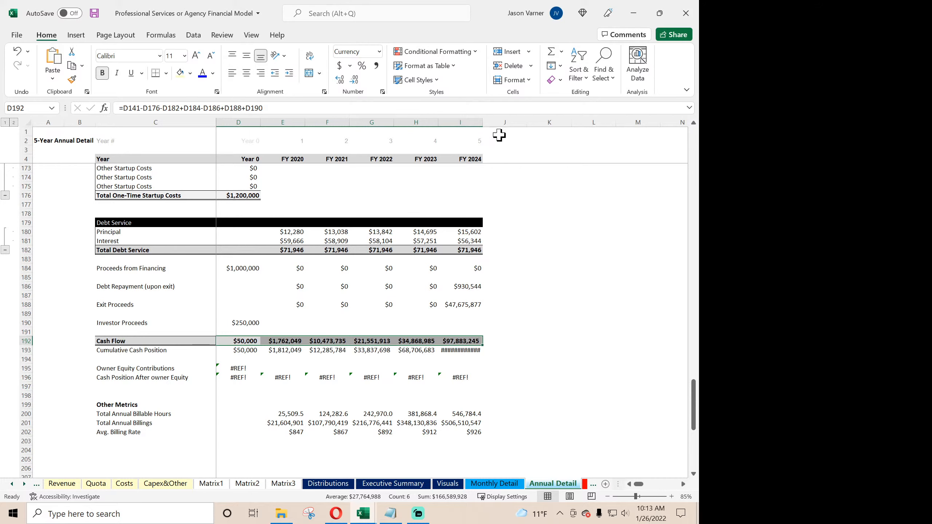
pyautogui.doubleClick(482, 122)
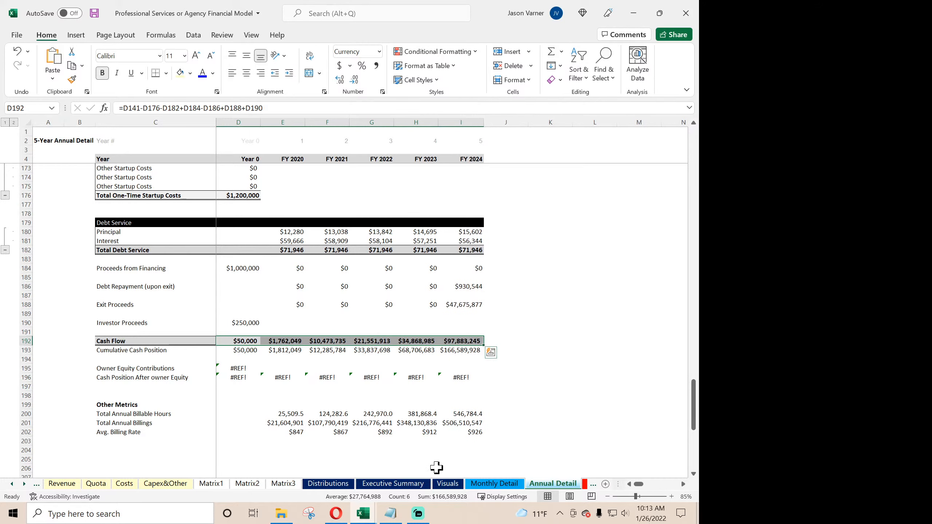
# - On the Monthly Detail sheet, remove the #REF! term from the Year 0 Cash Flow formula and fill it across through Dec-24
pyautogui.click(477, 485)
pyautogui.scroll(-20, 321, 417)
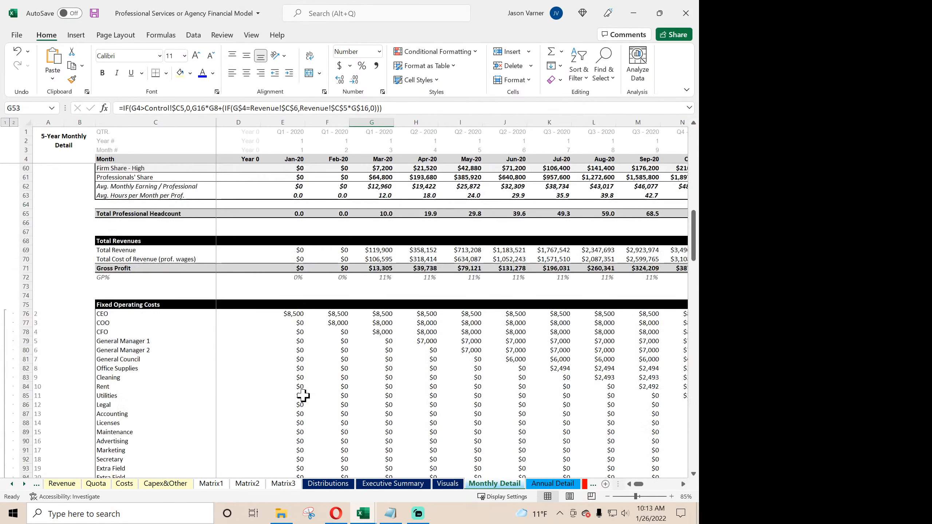
pyautogui.scroll(-11, 301, 388)
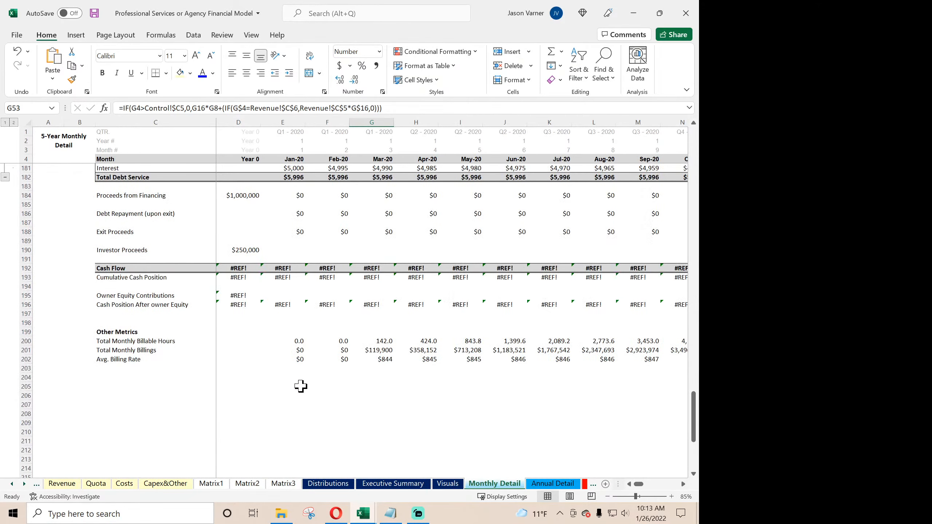
pyautogui.click(239, 268)
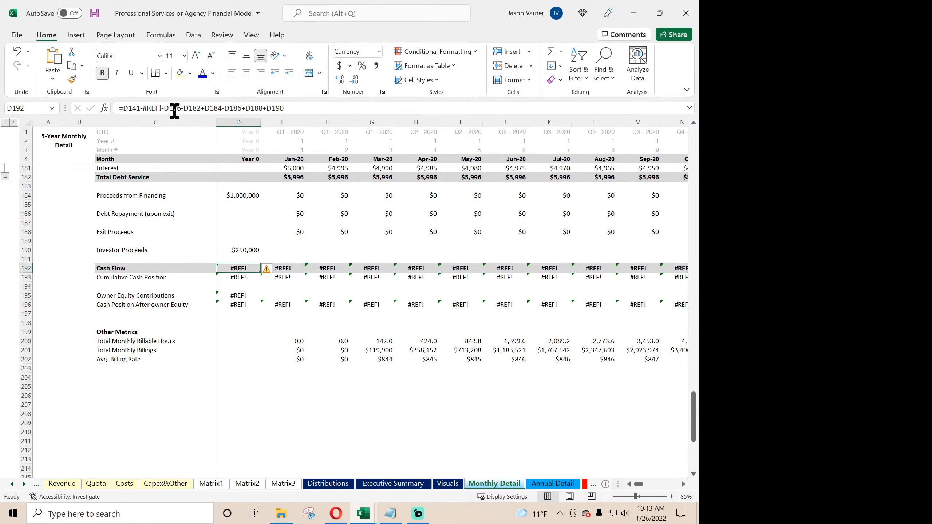
pyautogui.click(162, 107)
pyautogui.press('BackSpace')
pyautogui.press('BackSpace')
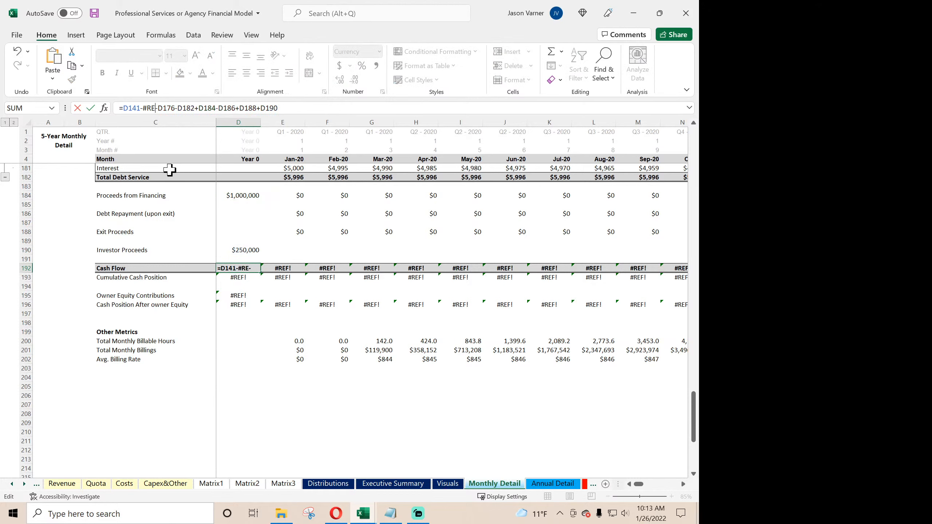
pyautogui.press('BackSpace')
pyautogui.press('BackSpace')
pyautogui.press('BackSpace')
pyautogui.press('BackSpace')
pyautogui.press('Return')
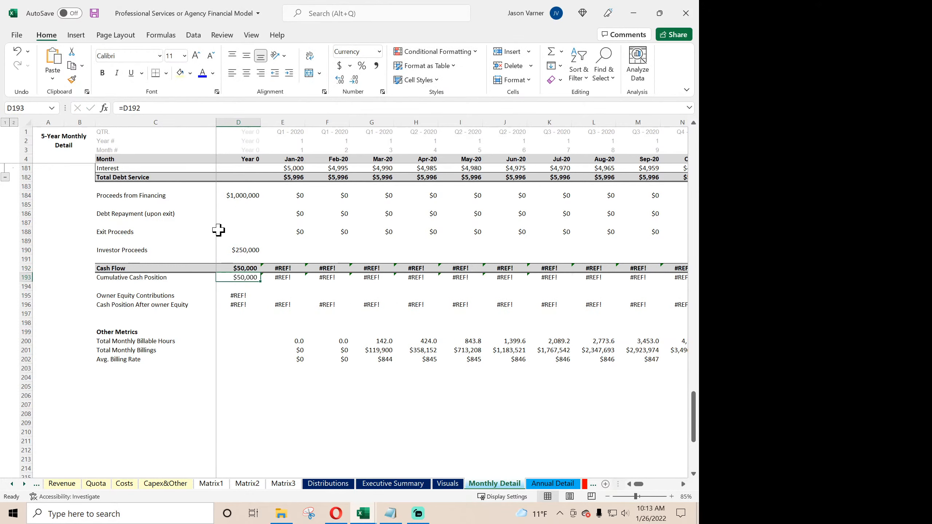
pyautogui.click(243, 267)
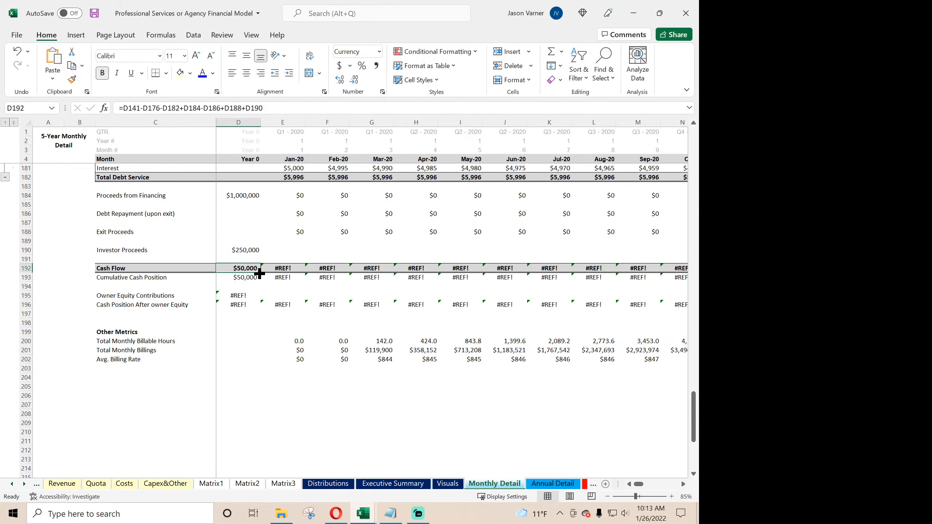
pyautogui.moveTo(260, 273); pyautogui.dragTo(604, 281)
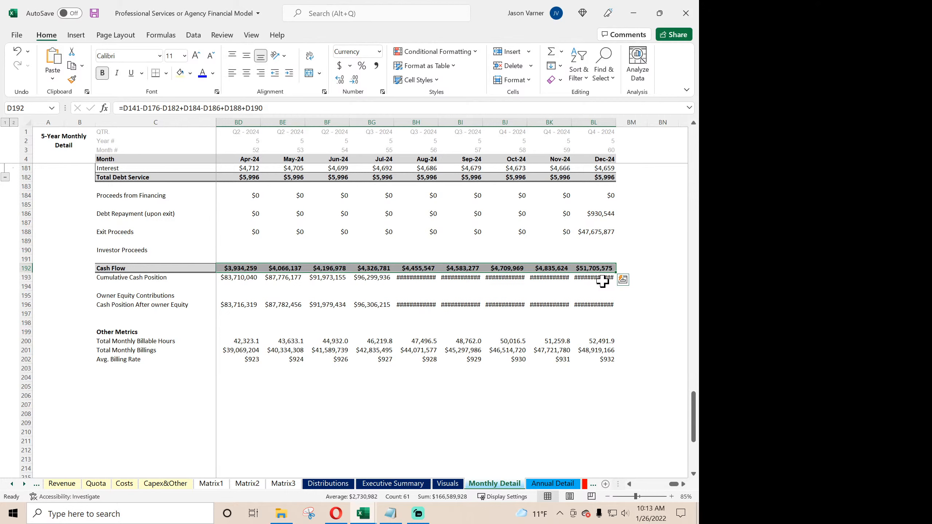
# - On the Annual Detail sheet, enter a check in J193 subtracting Monthly Detail's Dec-24 Cumulative Cash Position from the FY 2024 Cumulative Cash Position
pyautogui.click(553, 484)
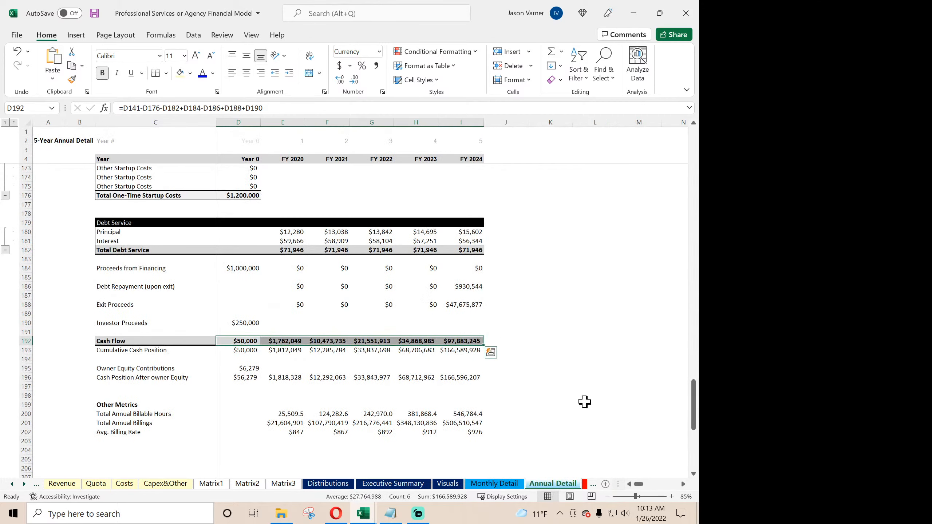
pyautogui.click(514, 349)
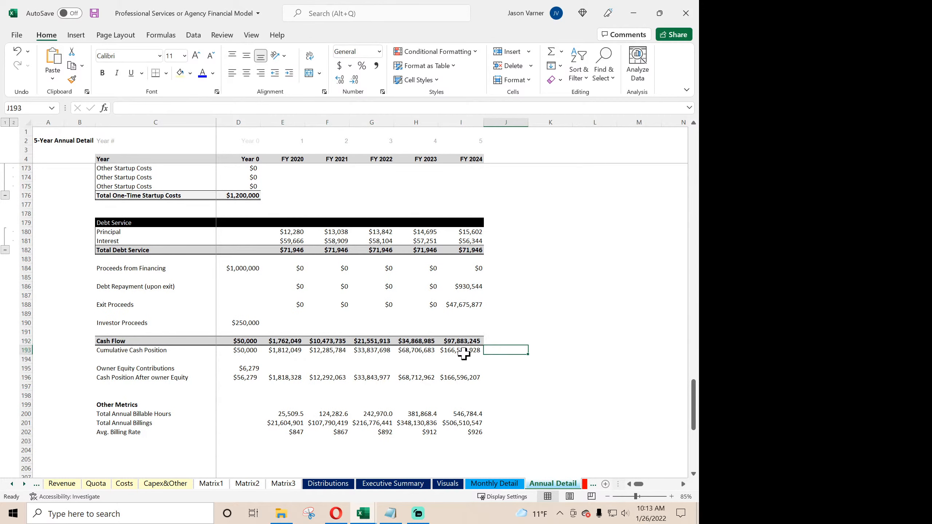
pyautogui.write('=')
pyautogui.click(463, 350)
pyautogui.write('-')
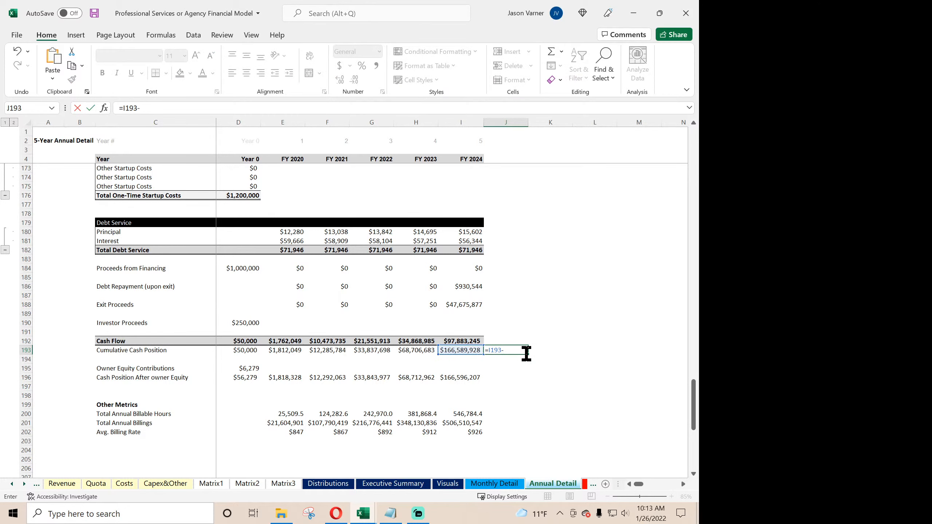
pyautogui.click(499, 484)
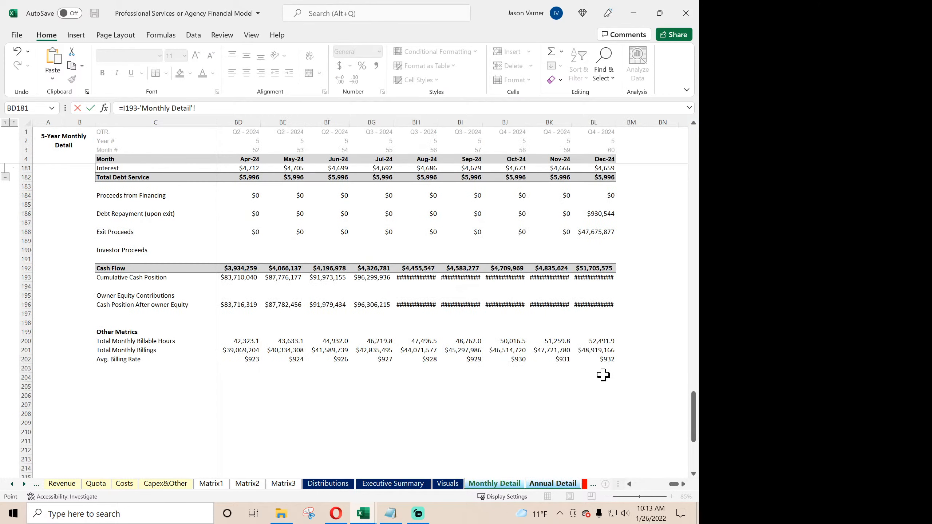
pyautogui.click(591, 278)
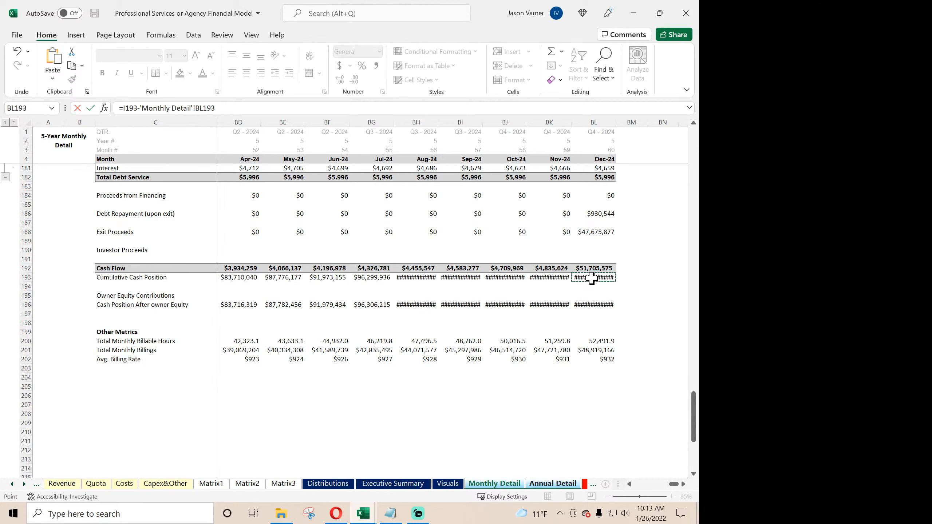
pyautogui.press('Return')
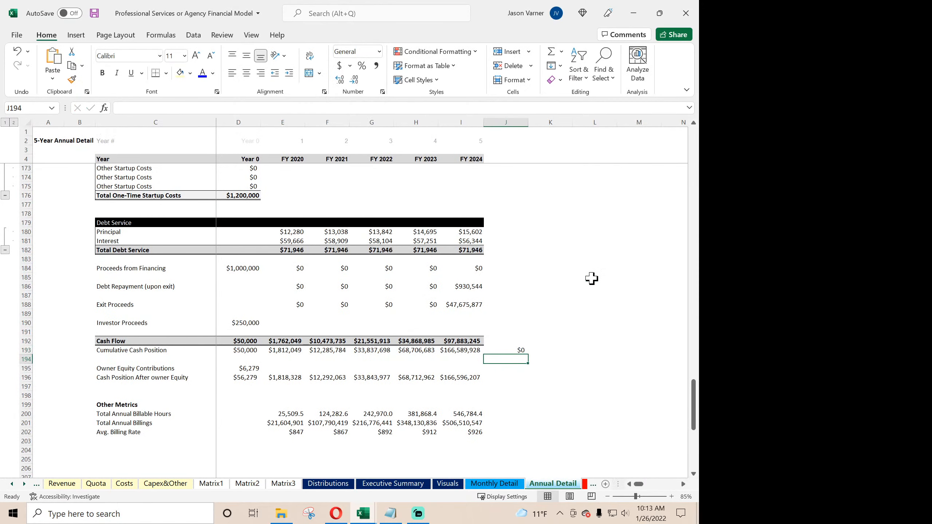
# - Format the check cell J193 as Number with two decimal places
pyautogui.click(519, 350)
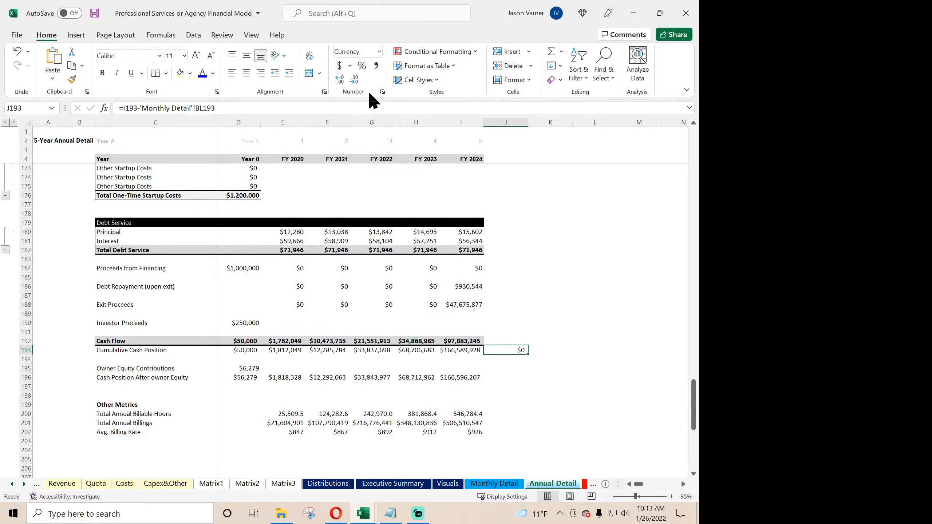
pyautogui.click(383, 92)
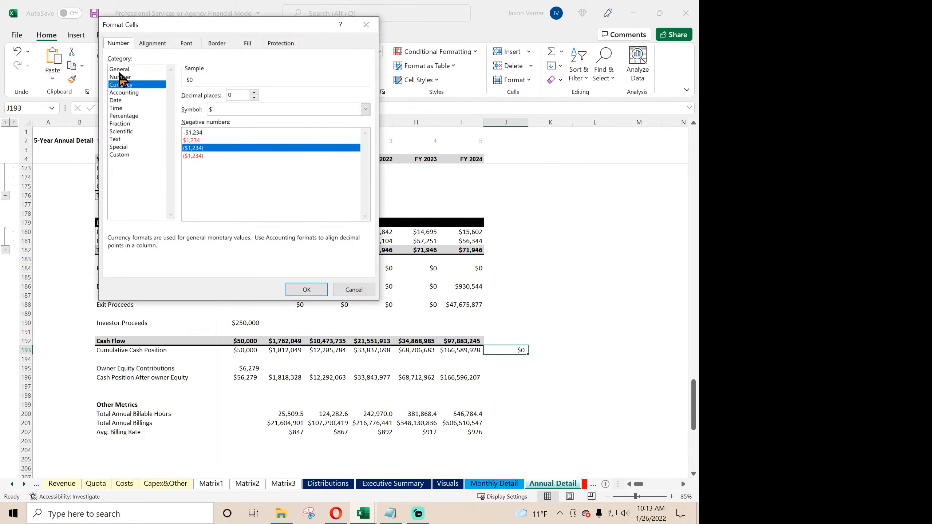
pyautogui.click(120, 71)
pyautogui.click(123, 76)
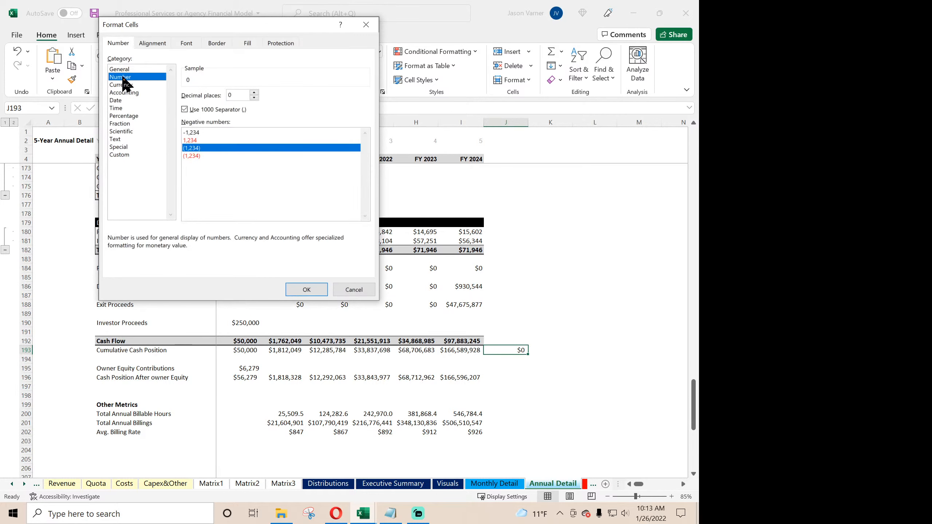
pyautogui.click(254, 93)
pyautogui.click(254, 93)
pyautogui.click(307, 289)
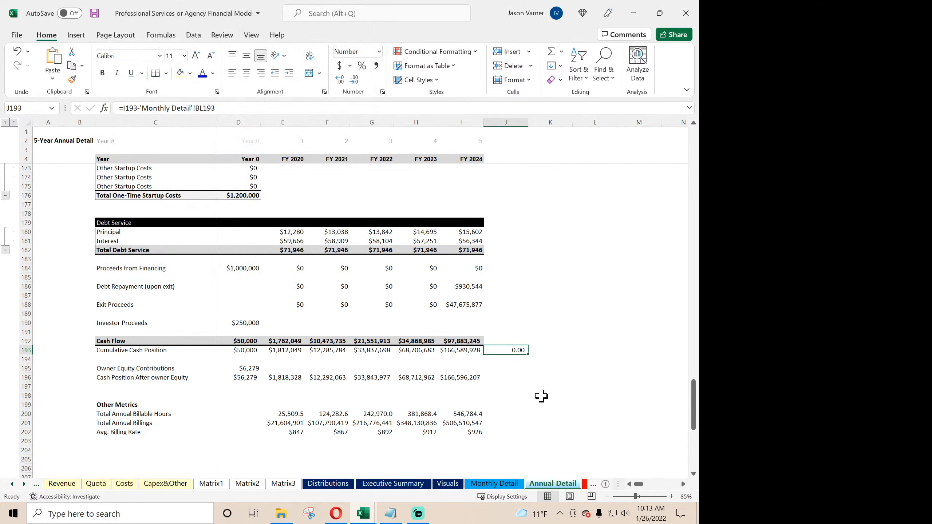
pyautogui.click(547, 404)
# - On the Debt Schedule sheet, colour the loan term, interest rate, payments per year and first payment date inputs blue
pyautogui.moveTo(640, 484); pyautogui.dragTo(640, 485)
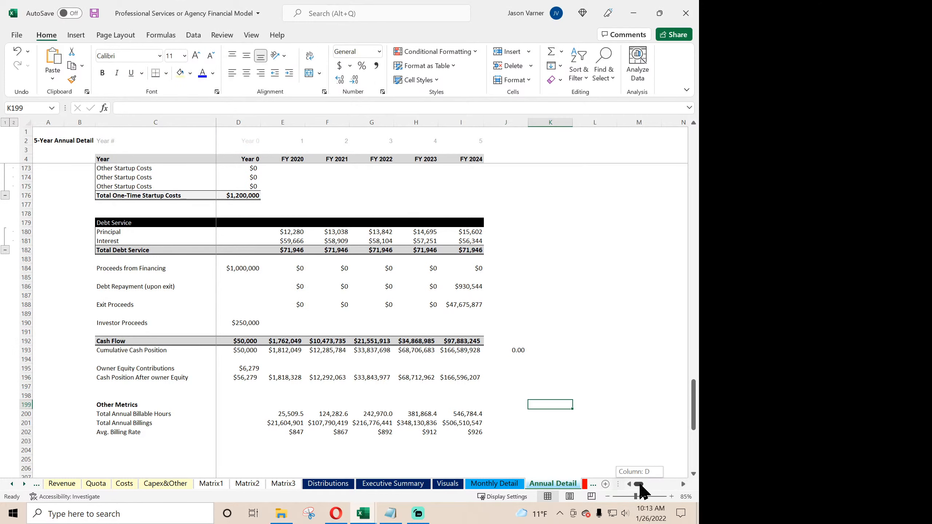
pyautogui.click(585, 484)
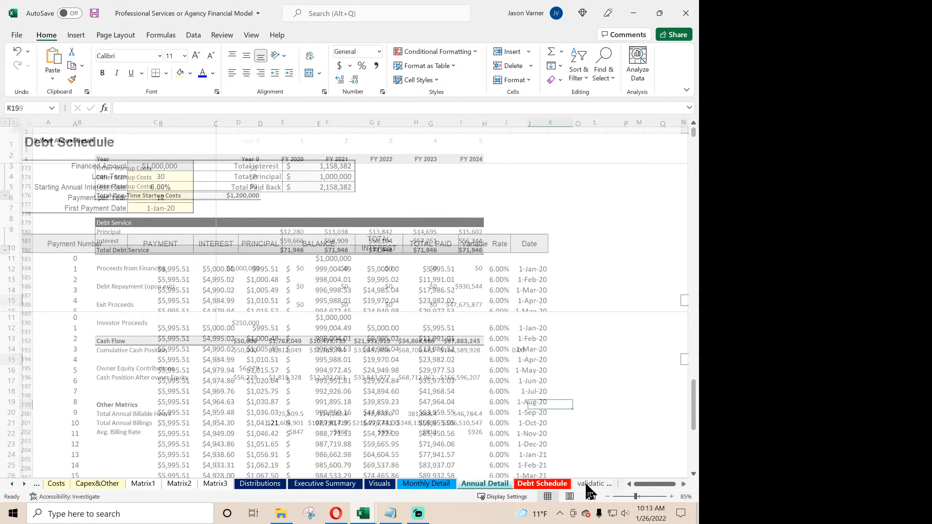
pyautogui.moveTo(158, 172); pyautogui.dragTo(158, 203)
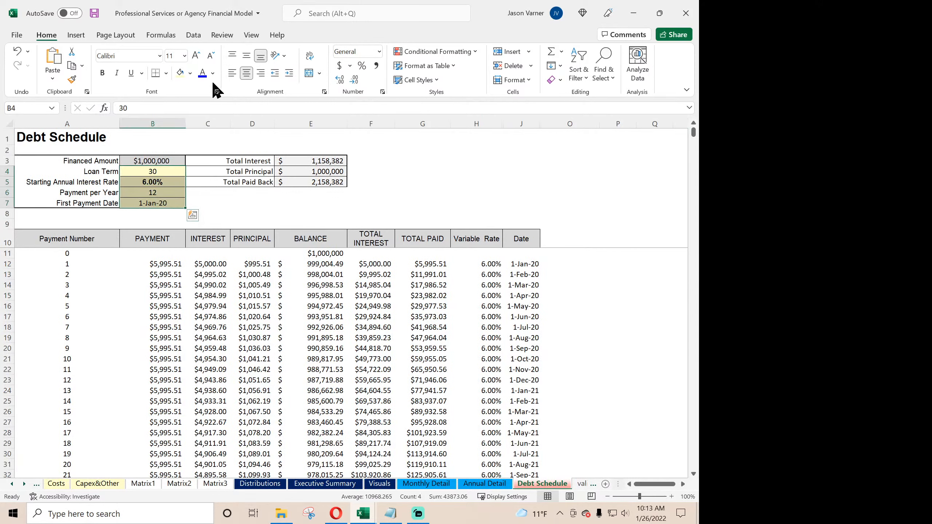
pyautogui.click(455, 172)
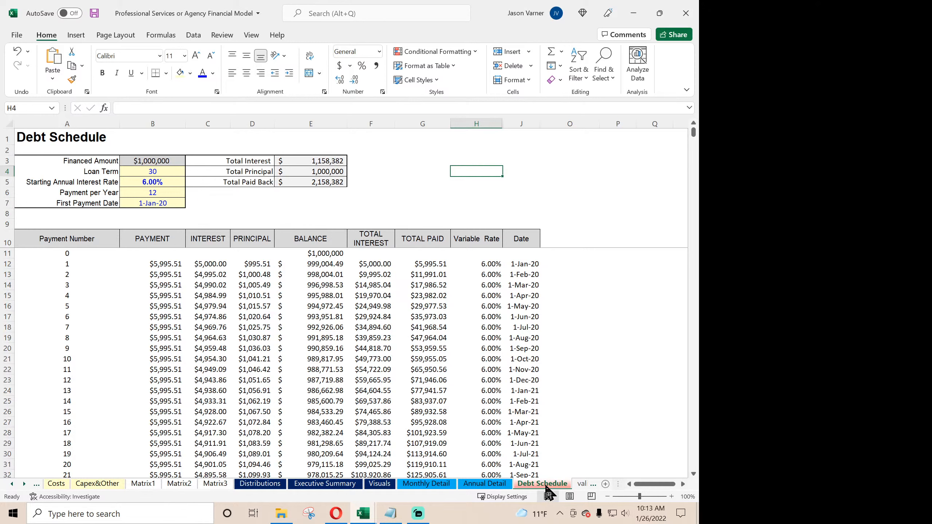
# - Move the Debt Schedule sheet directly after Capex&Other, and rename the Capex&Other sheet as Startup Costs
pyautogui.moveTo(547, 488); pyautogui.dragTo(122, 486)
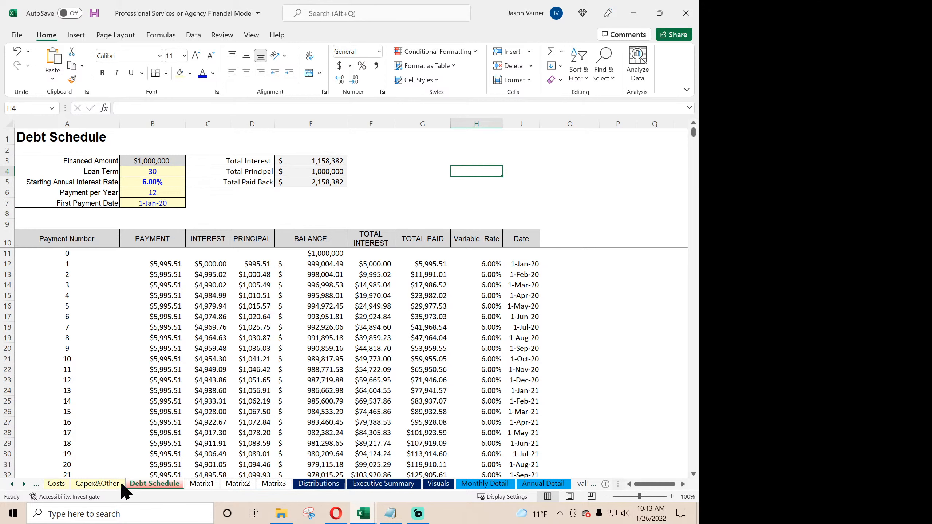
pyautogui.click(120, 484)
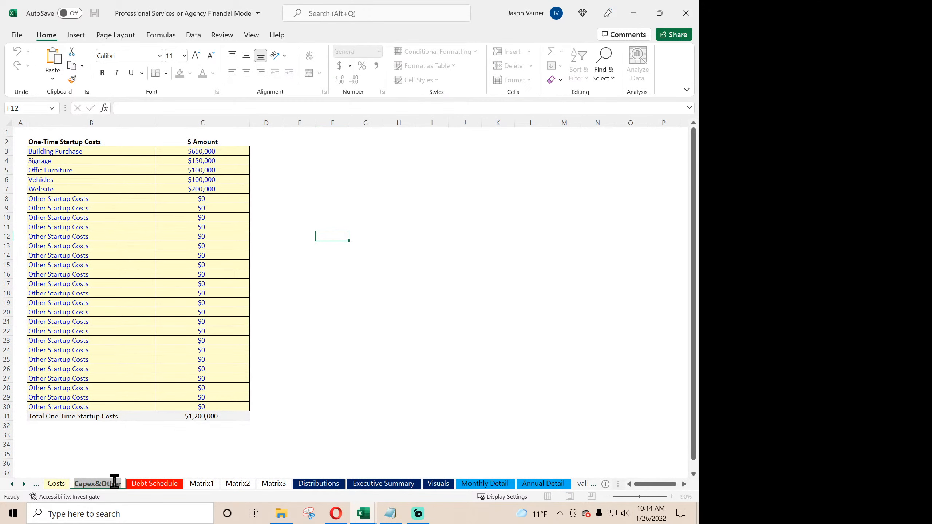
pyautogui.write('Startup Costs')
pyautogui.press('Return')
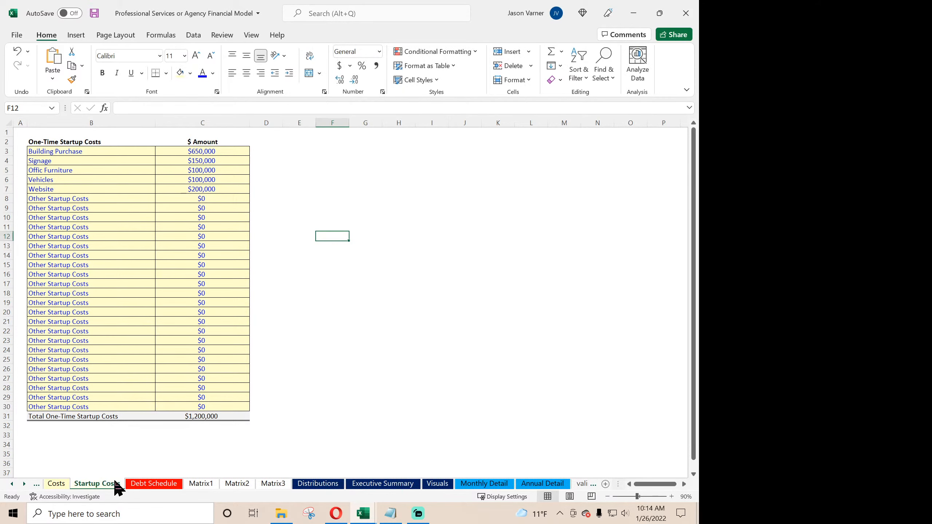
# - Set the Debt Schedule sheet's tab colour to the light yellow used for the other input sheets
pyautogui.rightClick(151, 485)
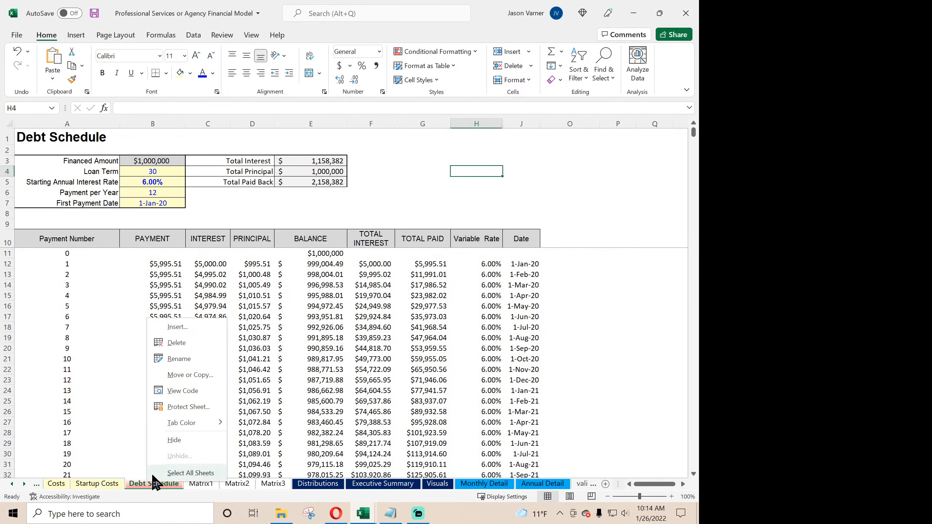
pyautogui.moveTo(192, 423)
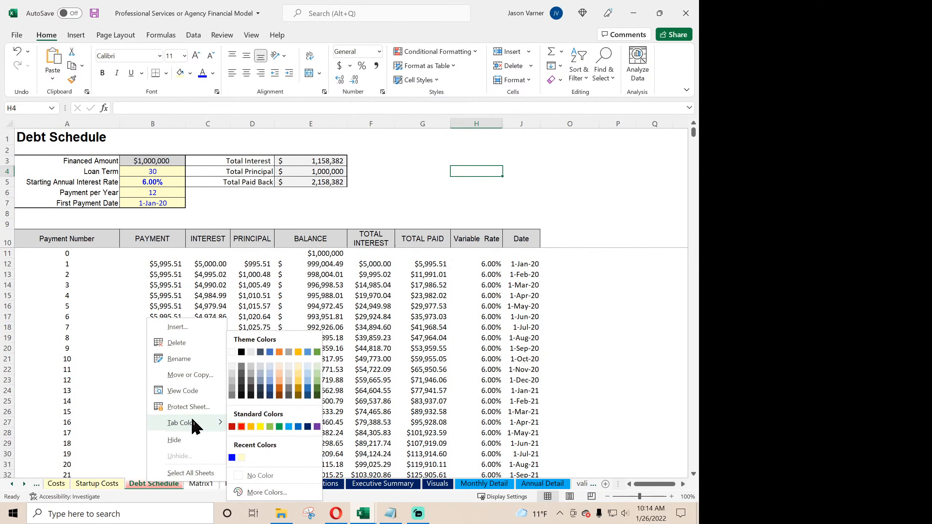
pyautogui.click(241, 457)
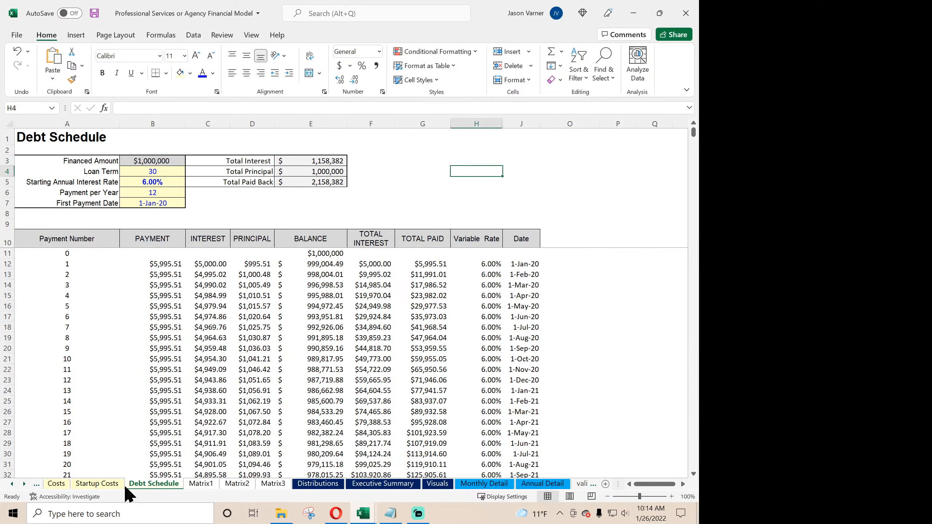
# - Look through the yellow input sheets from Control to Debt Schedule, and return to the Revenue sheet
pyautogui.click(12, 484)
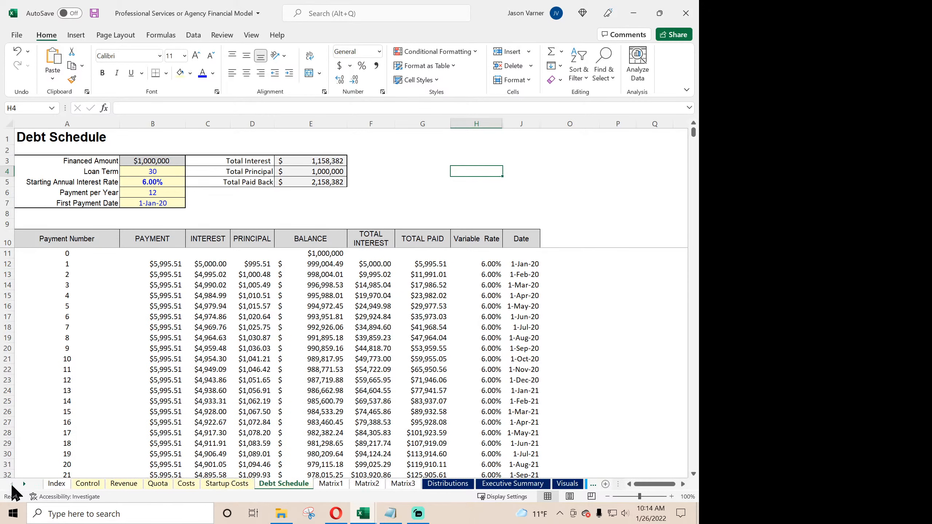
pyautogui.click(88, 484)
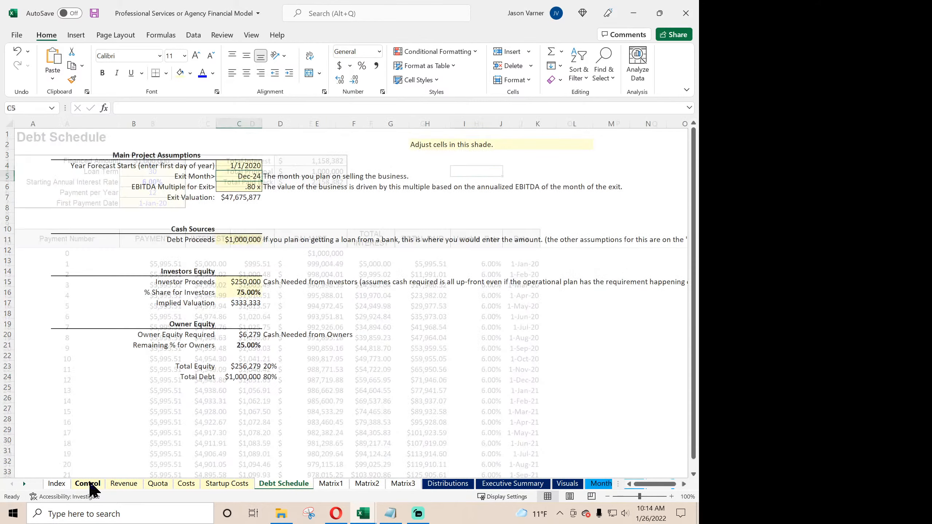
pyautogui.click(134, 483)
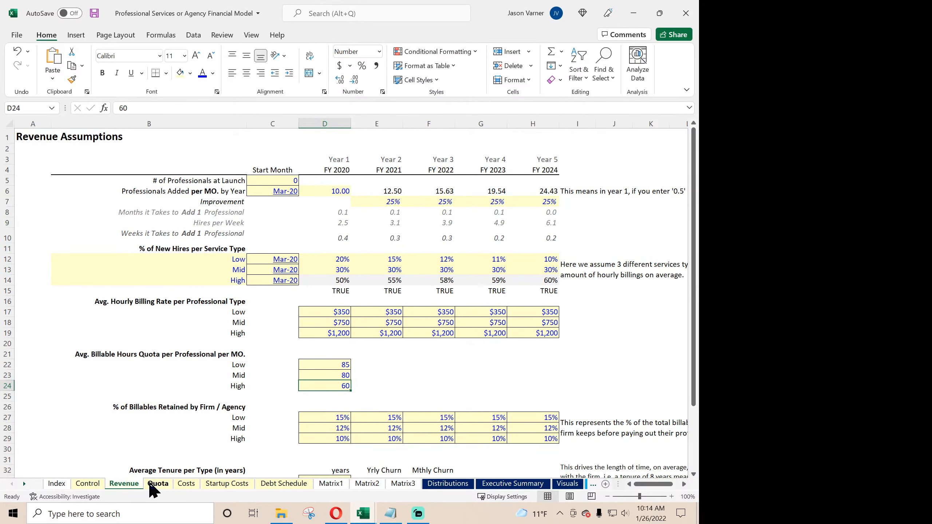
pyautogui.click(151, 484)
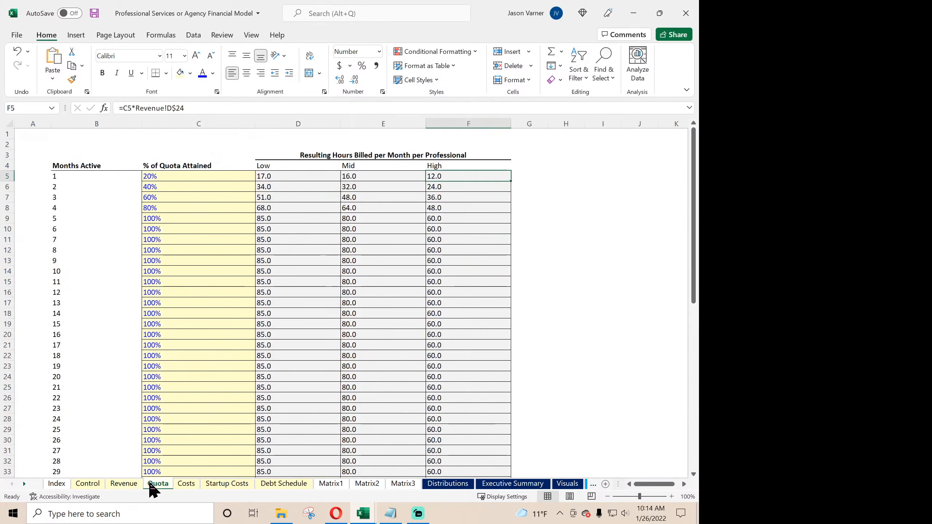
pyautogui.click(185, 484)
pyautogui.click(220, 484)
pyautogui.click(273, 485)
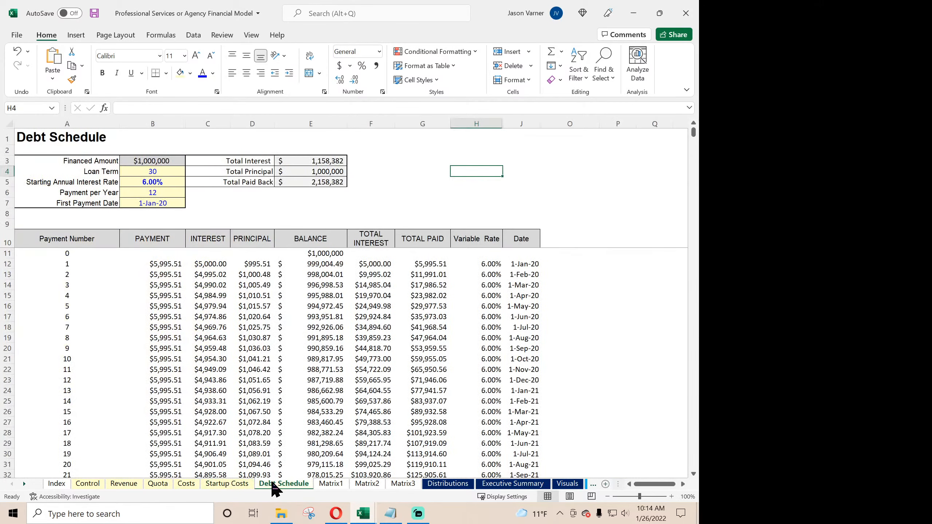
pyautogui.click(119, 484)
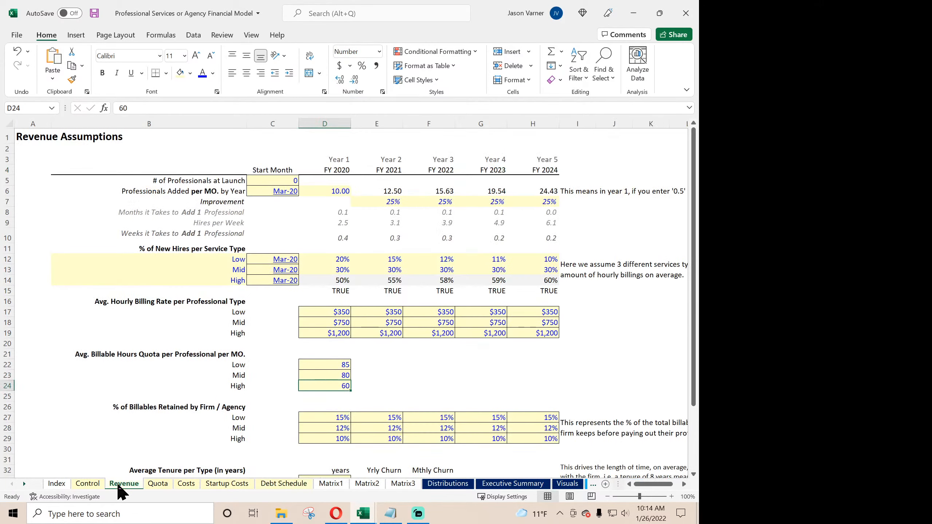
# - Switch to the freemium Financial Model workbook and close it, saving its changes
pyautogui.click(364, 514)
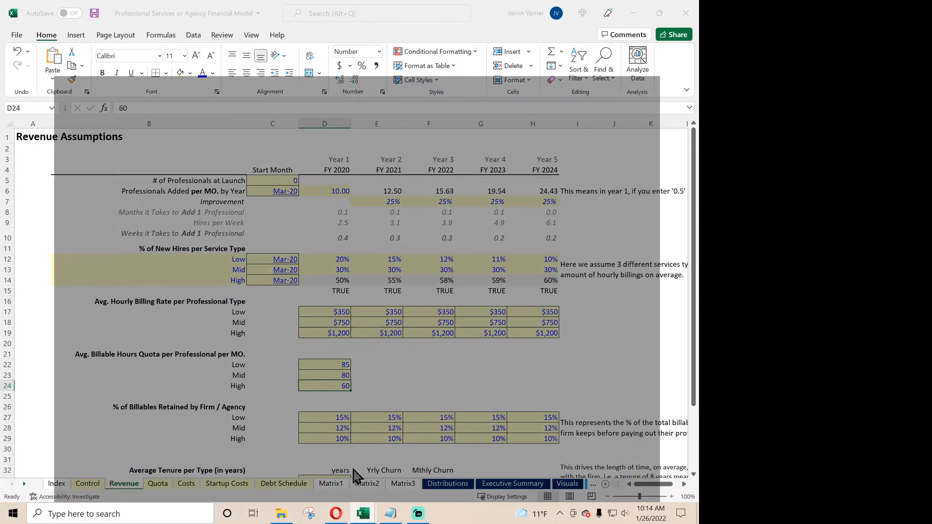
pyautogui.click(361, 474)
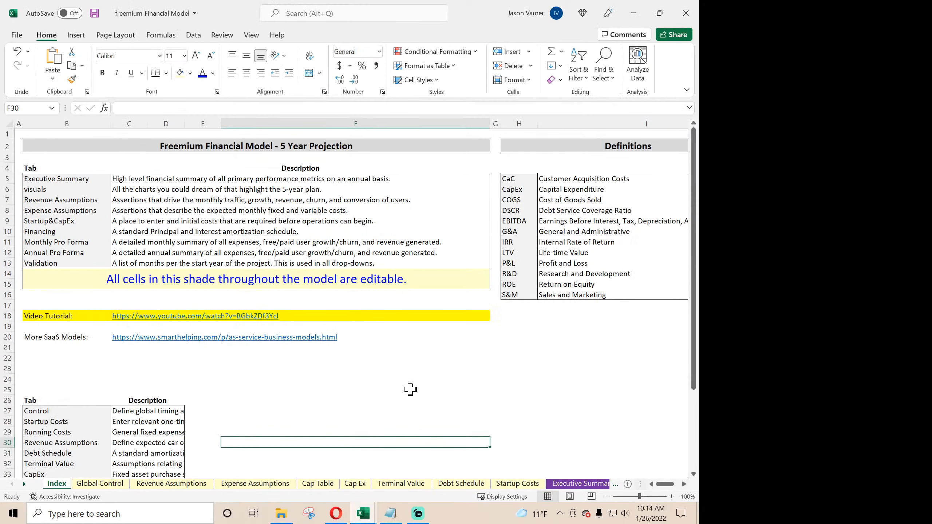
pyautogui.click(686, 13)
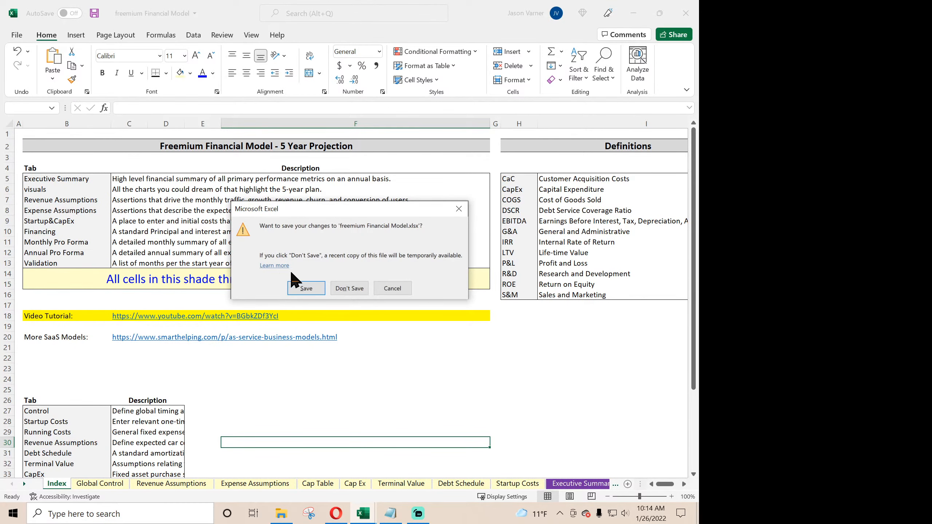
pyautogui.click(306, 289)
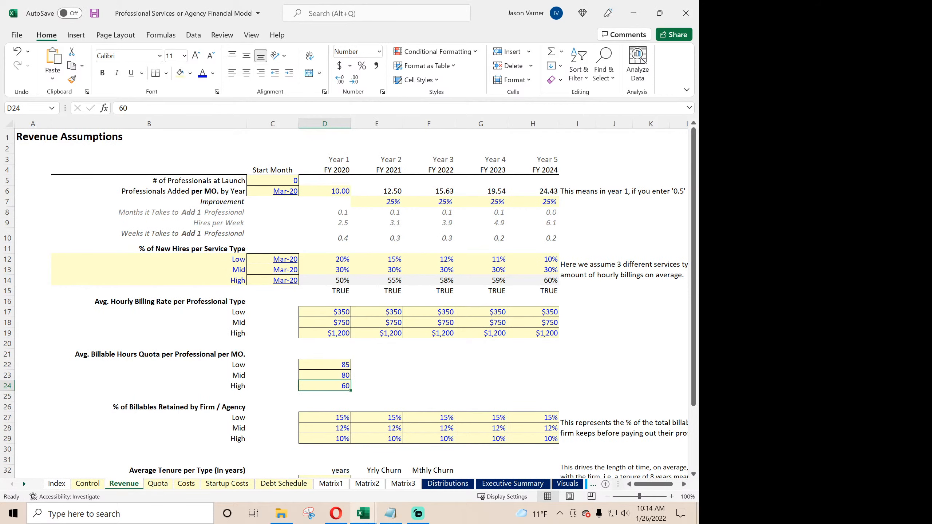
# - Switch to the Product as a Service - PaaS V3.0 workbook and examine the assumptions on its Global Control sheet
pyautogui.moveTo(364, 513)
pyautogui.click(329, 472)
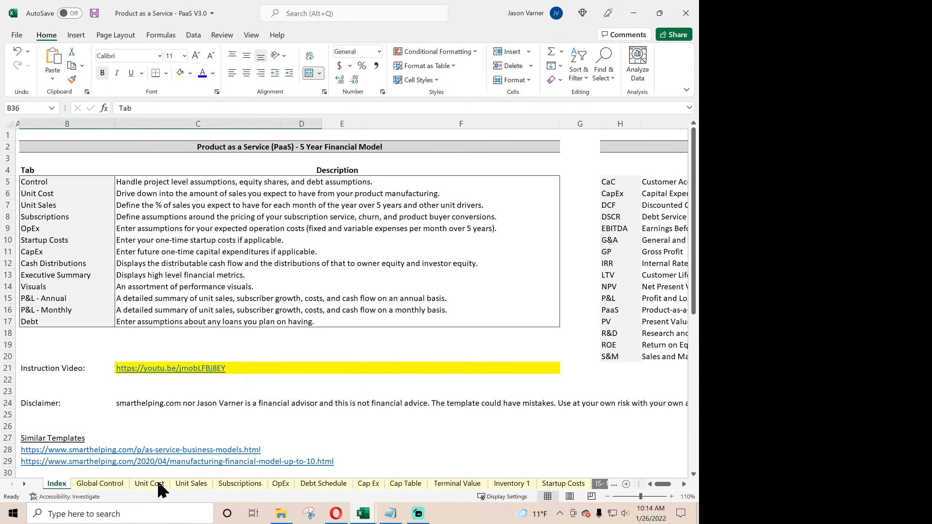
pyautogui.click(103, 484)
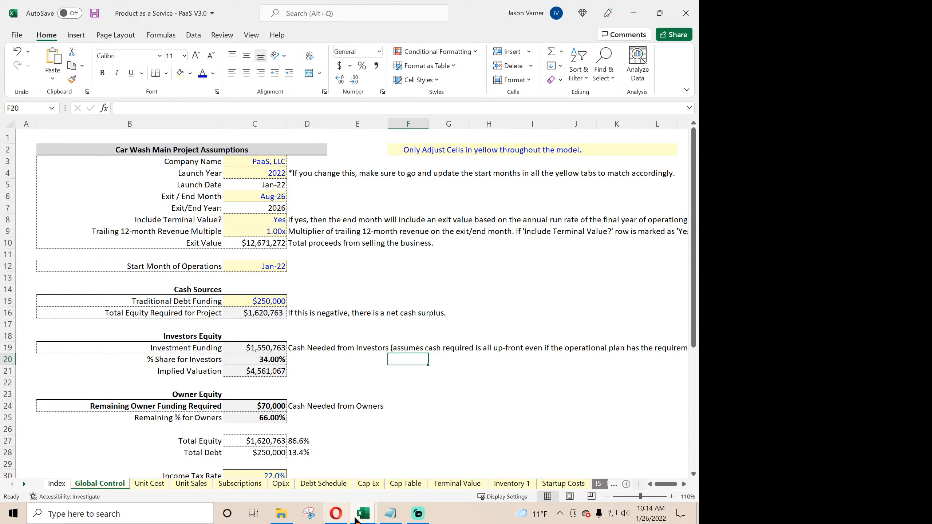
# - Switch to the Professional Services or Agency Financial Model workbook and rename the Control sheet as Global Control
pyautogui.moveTo(363, 514)
pyautogui.click(412, 472)
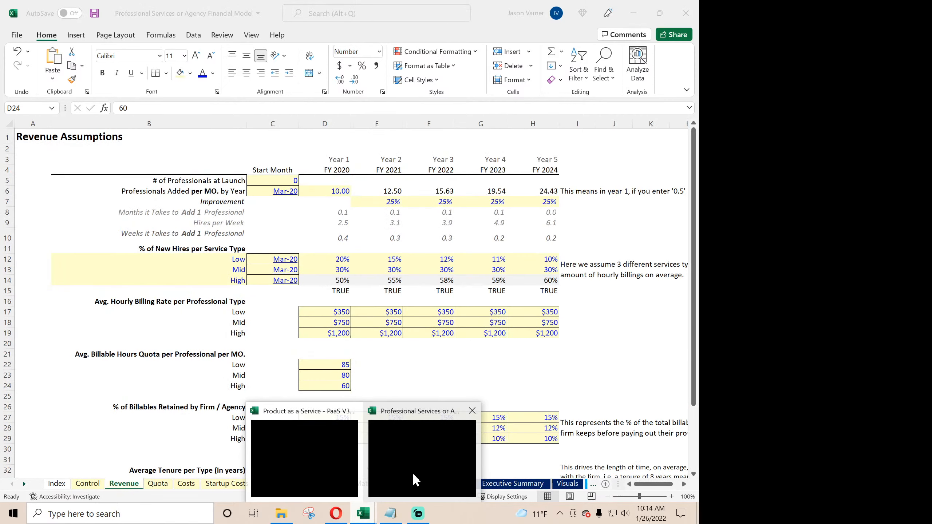
pyautogui.click(88, 483)
pyautogui.write('Gl')
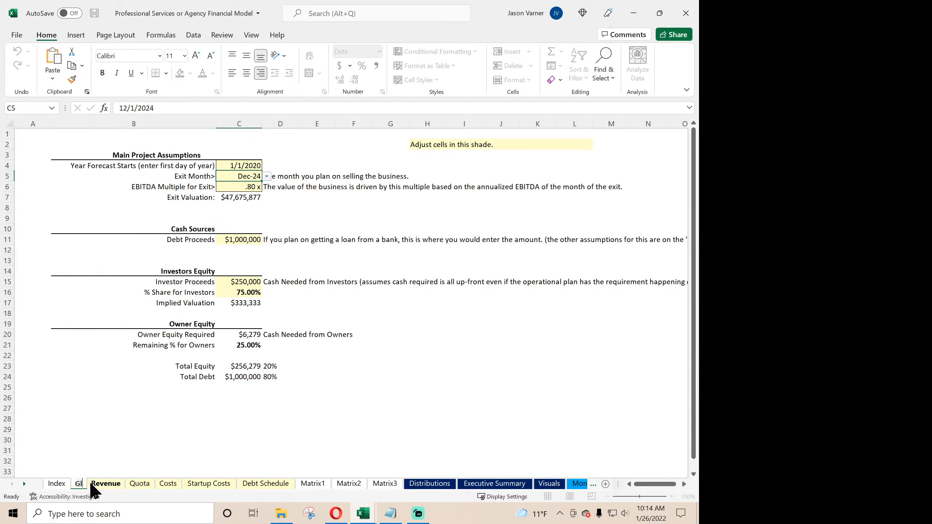
pyautogui.write('obal Control')
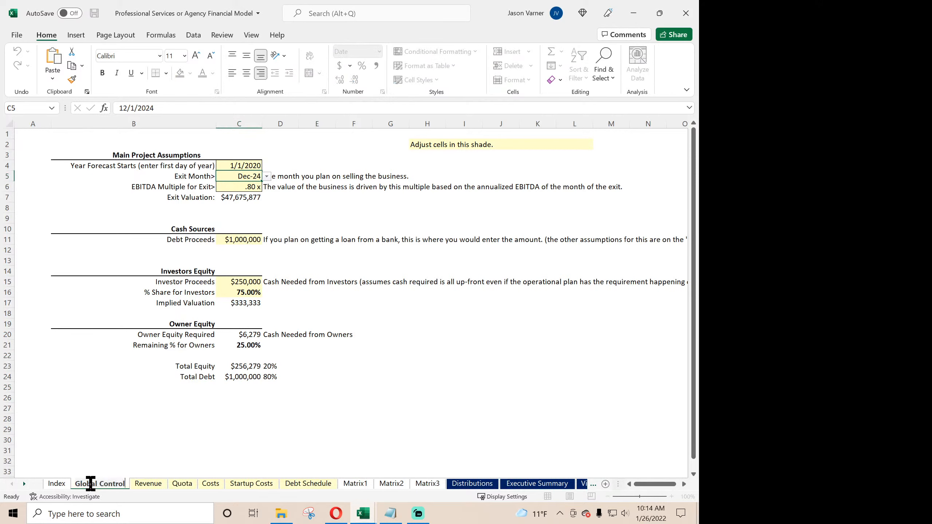
pyautogui.press('Return')
# - Add eight blank sheets directly after the Debt Schedule sheet
pyautogui.click(149, 484)
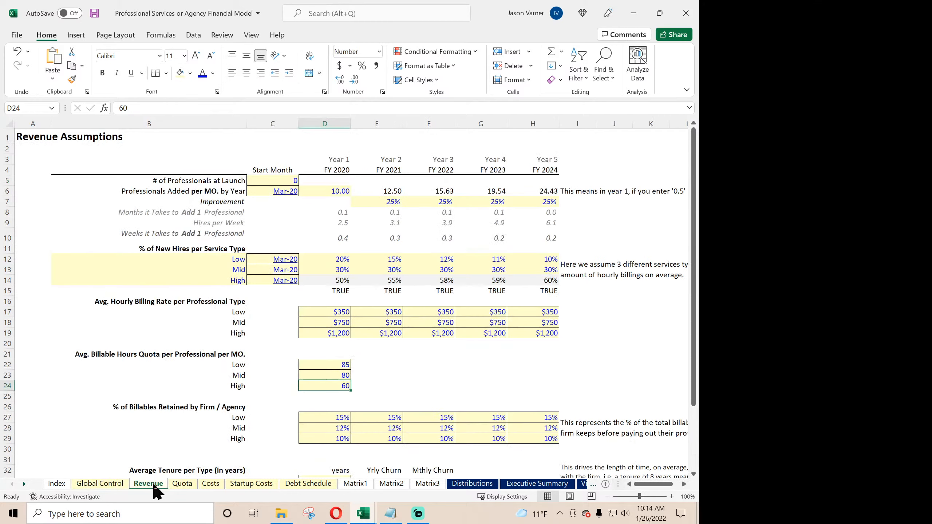
pyautogui.click(256, 483)
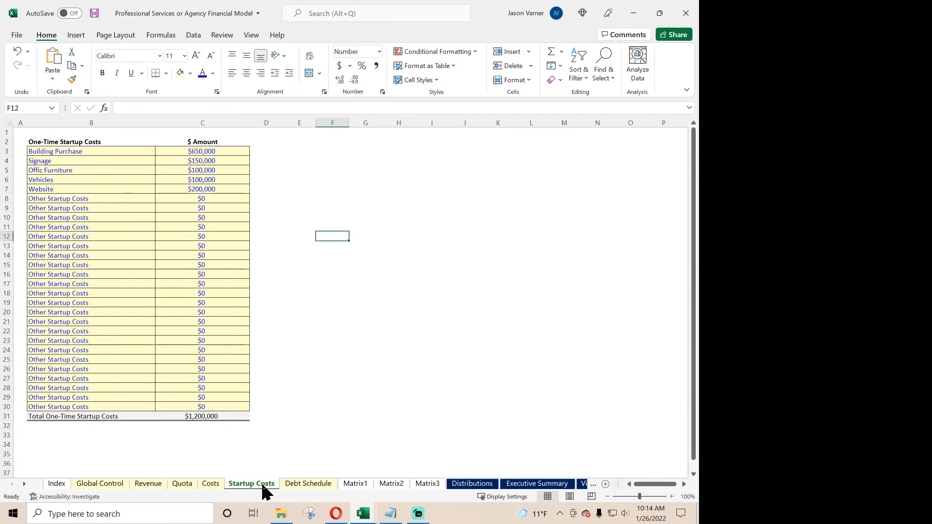
pyautogui.click(305, 484)
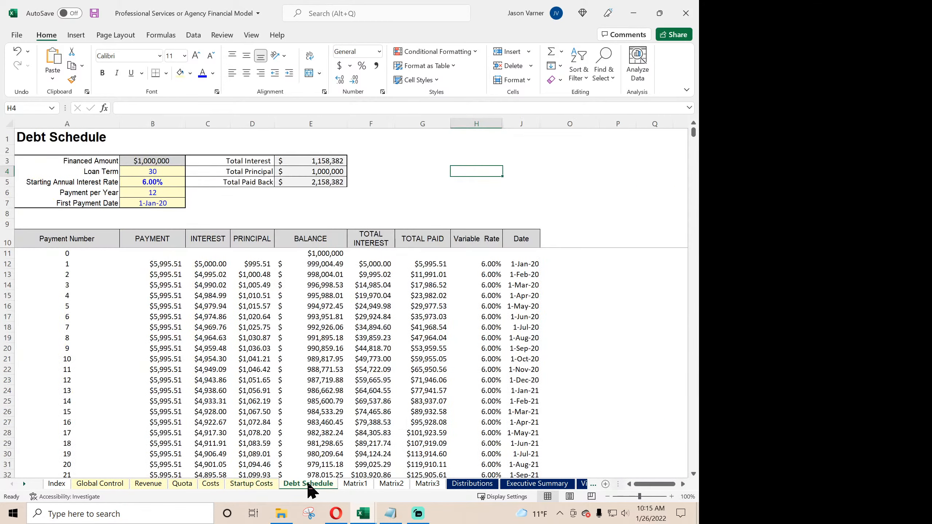
pyautogui.click(605, 484)
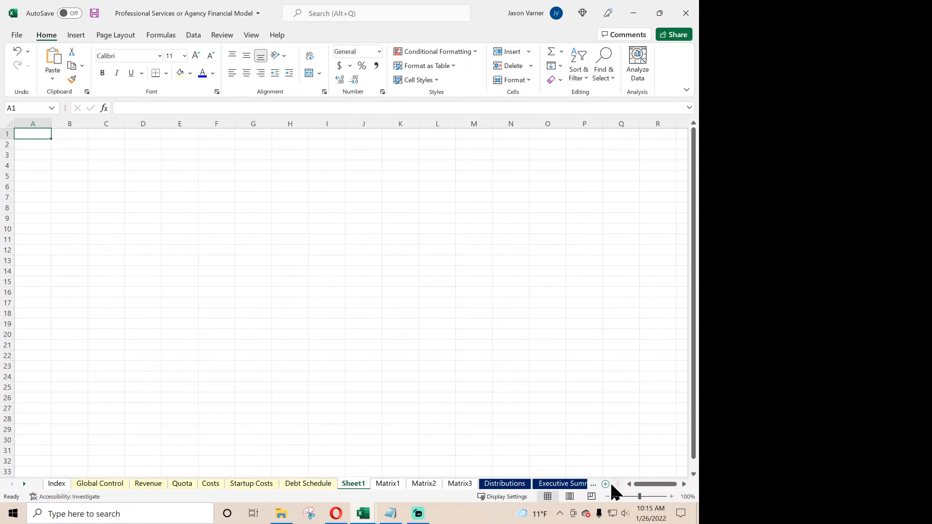
pyautogui.click(606, 484)
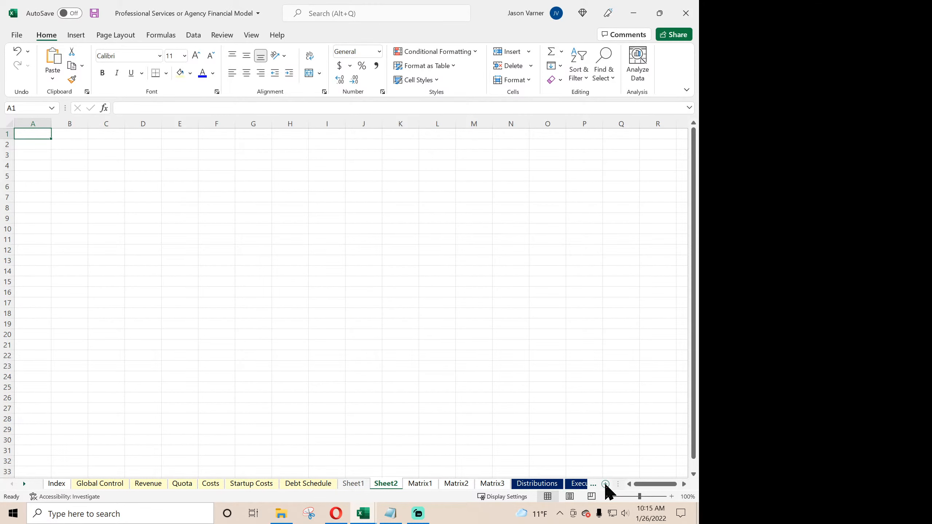
pyautogui.click(605, 484)
pyautogui.click(605, 484)
pyautogui.click(606, 484)
pyautogui.click(606, 484)
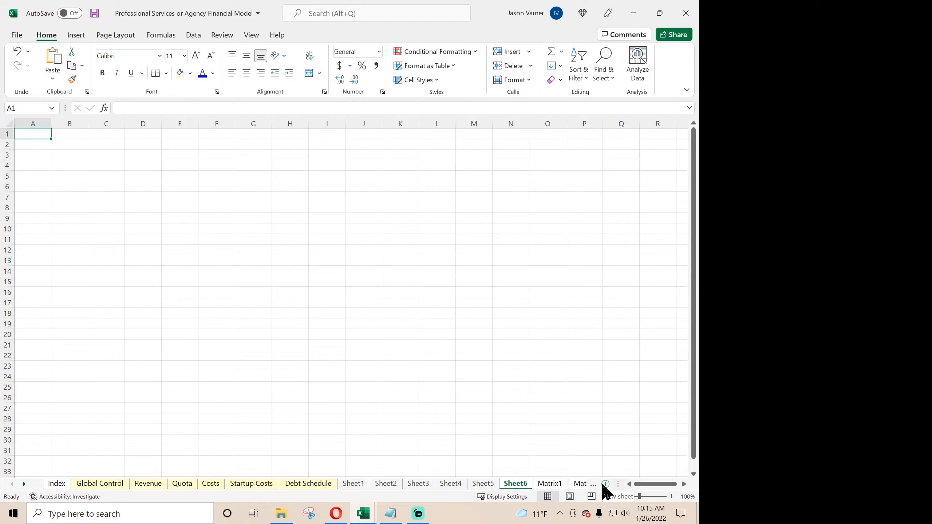
pyautogui.click(602, 484)
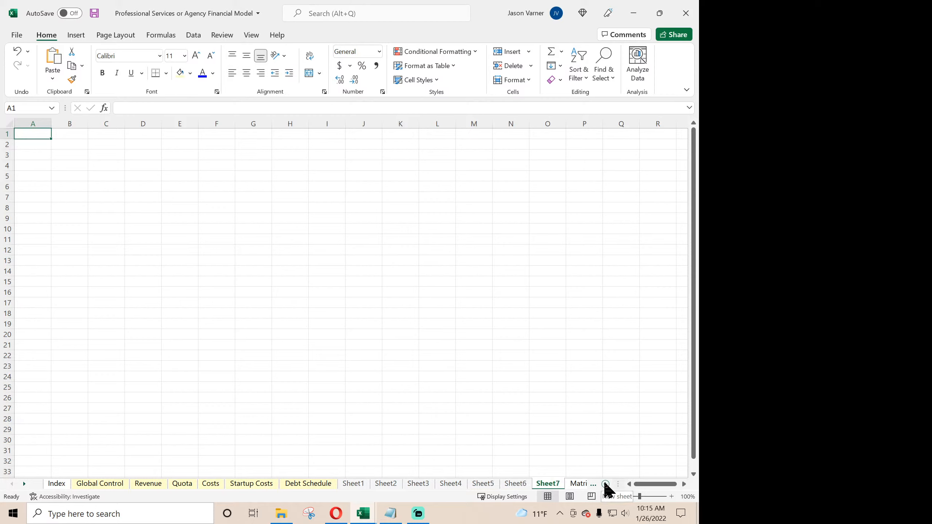
pyautogui.click(605, 484)
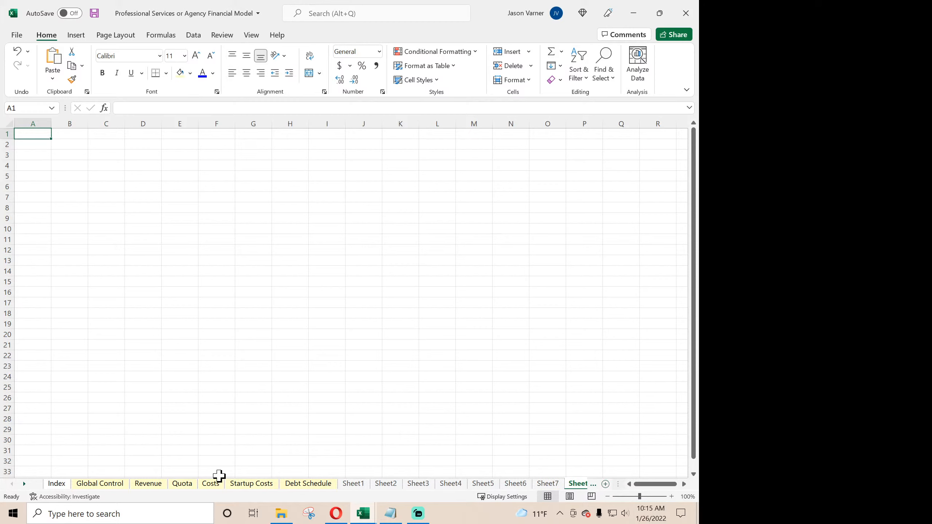
# - Check the sheet layout in the Product as a Service - PaaS V3.0 workbook, and add one more blank sheet after Sheet8 in the Professional Services workbook
pyautogui.click(24, 484)
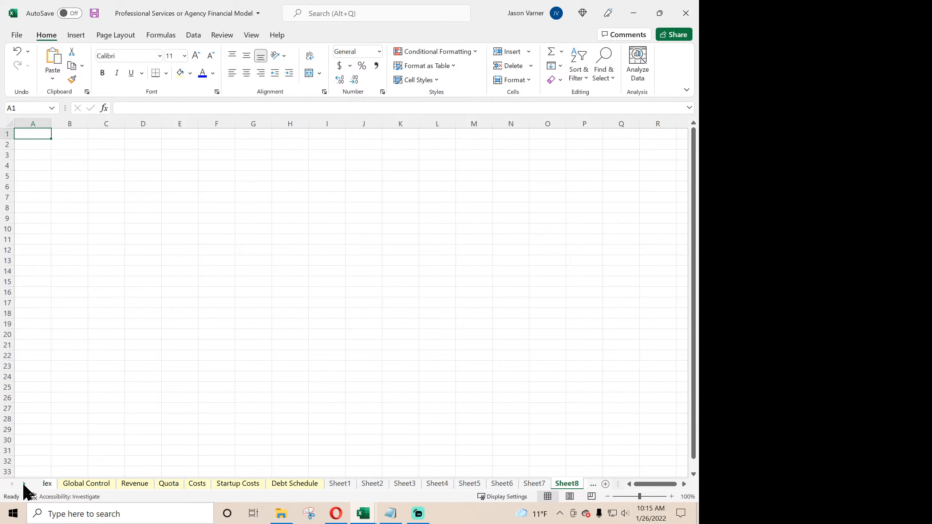
pyautogui.moveTo(363, 516)
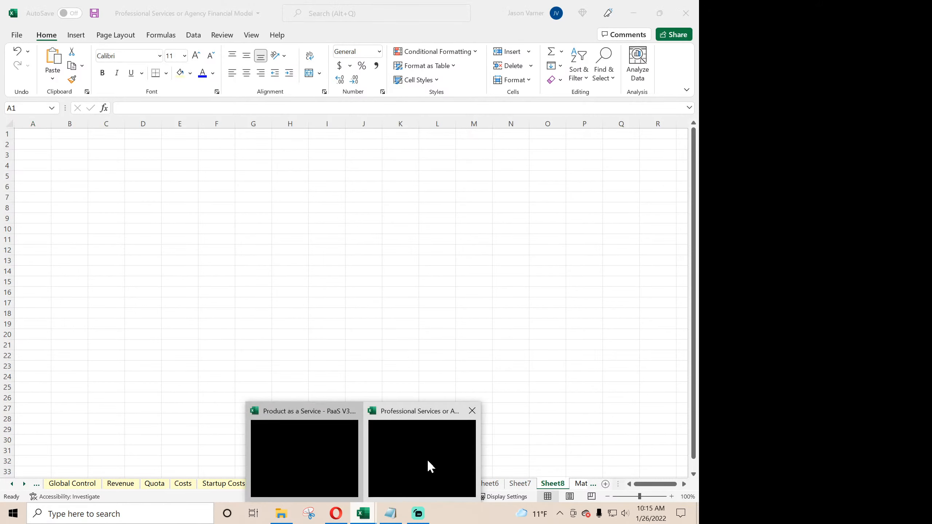
pyautogui.click(334, 468)
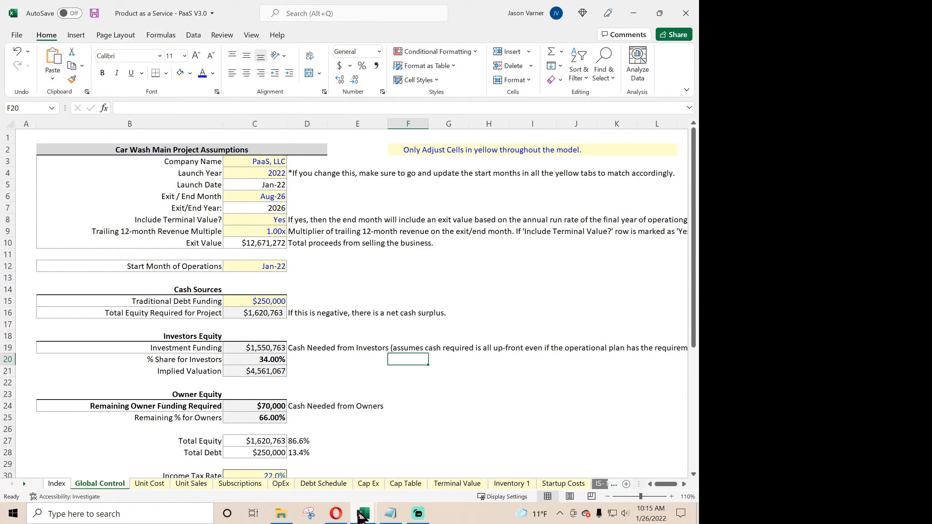
pyautogui.moveTo(373, 520)
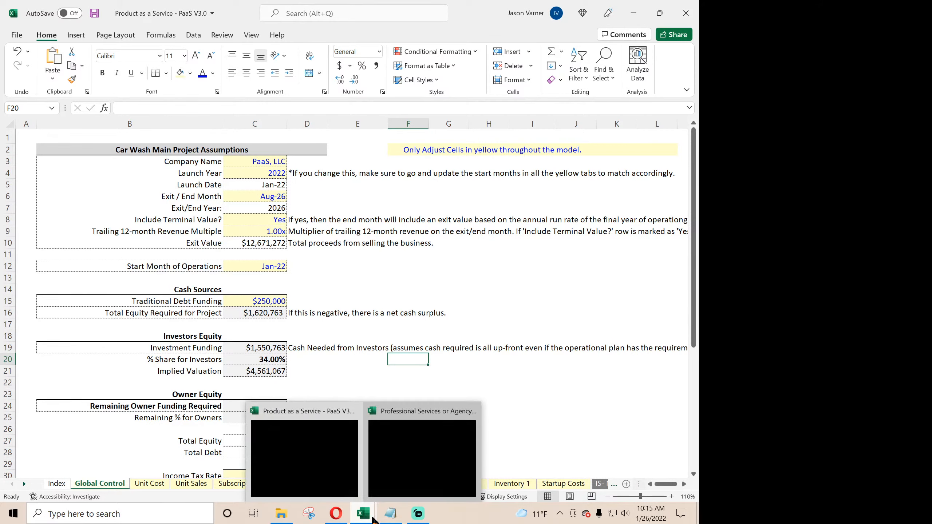
pyautogui.click(393, 483)
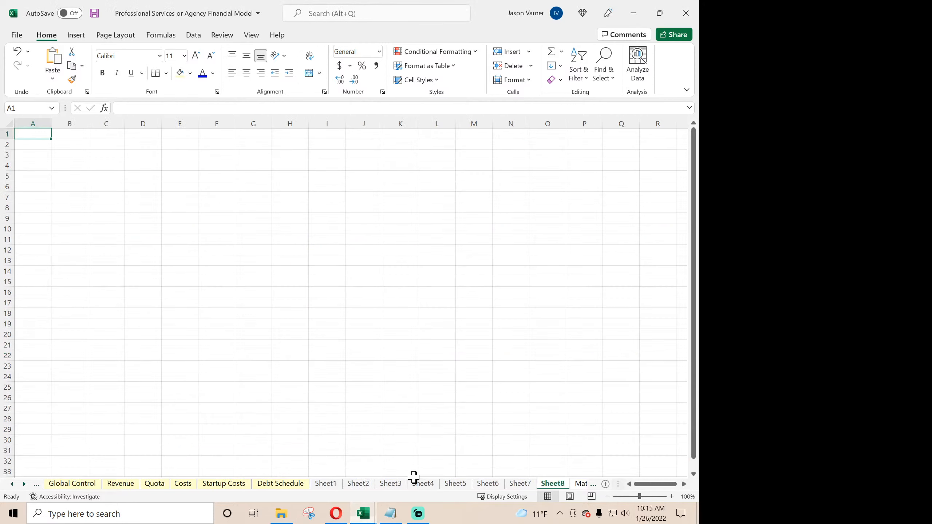
pyautogui.click(606, 484)
# - Rename Sheet1 as IS- M and Sheet2 as IS- A
pyautogui.click(318, 486)
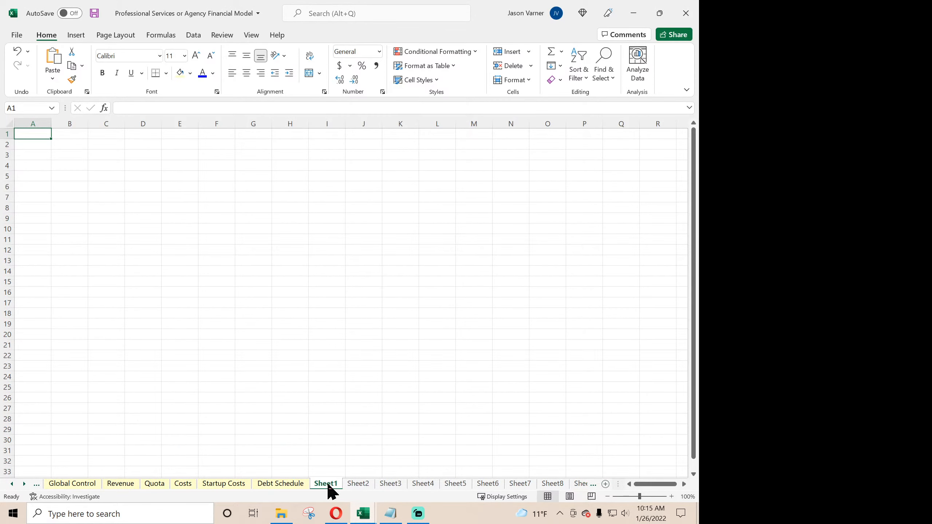
pyautogui.doubleClick(323, 484)
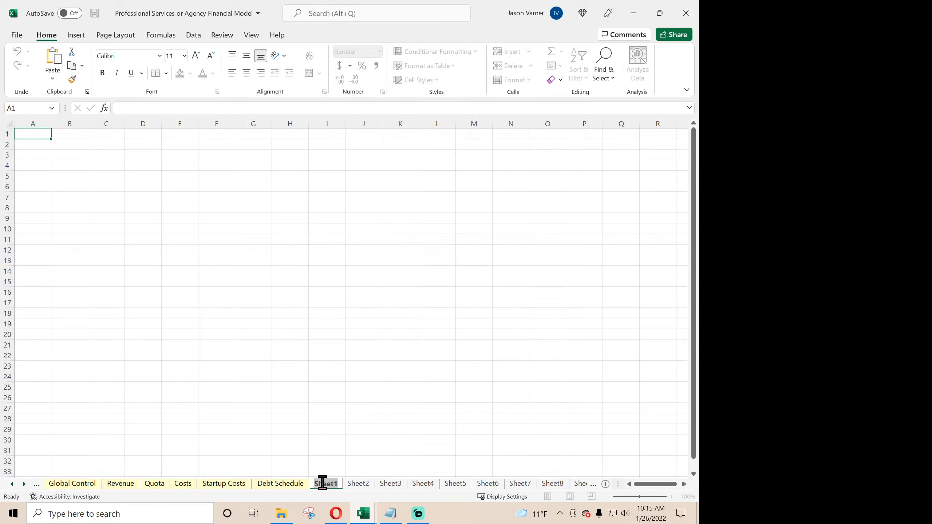
pyautogui.write('IS ')
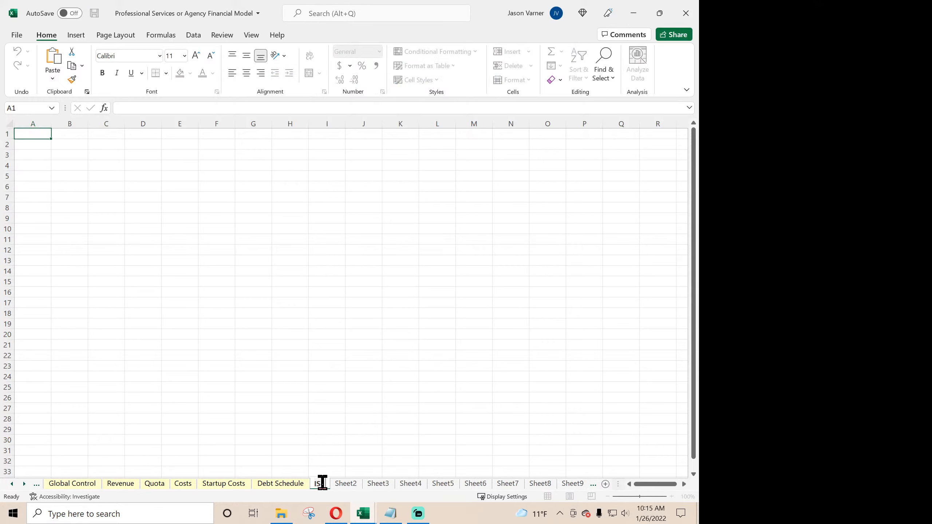
pyautogui.write('M')
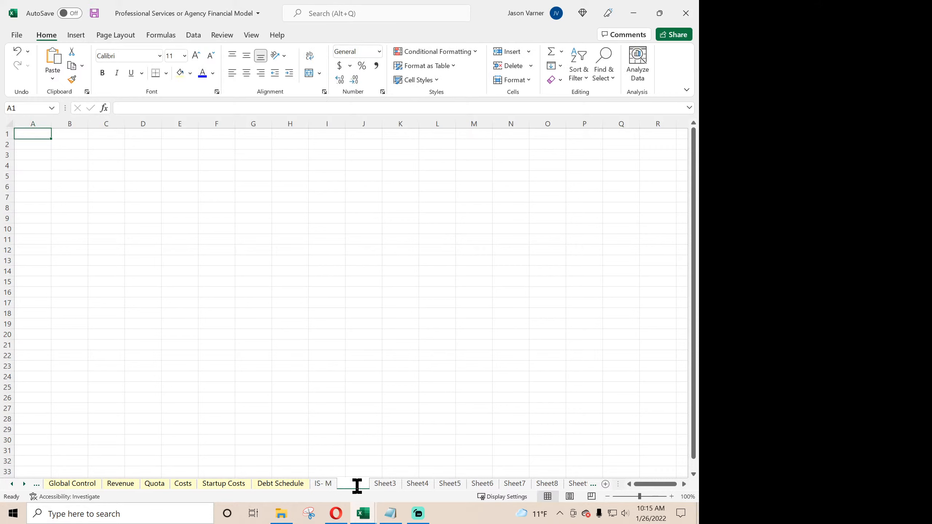
pyautogui.doubleClick(355, 484)
pyautogui.write('IS- A')
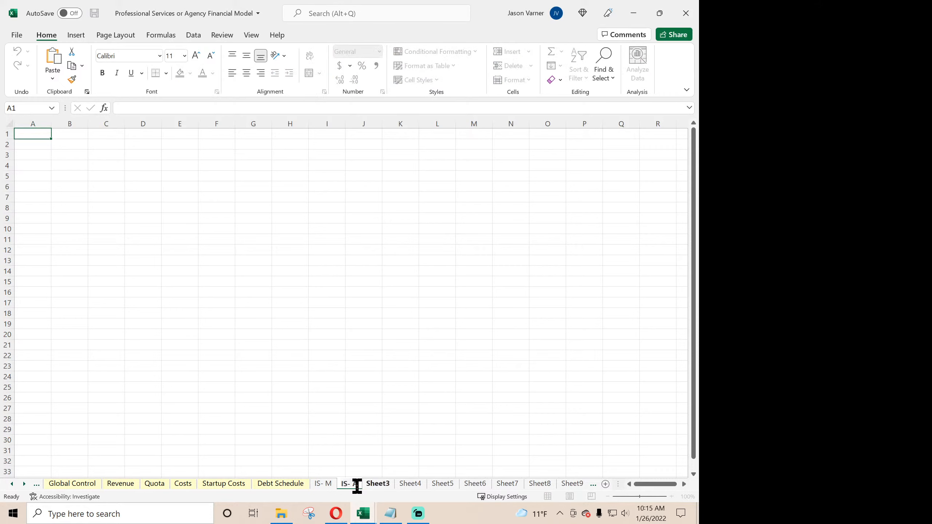
# - Rename Sheet3 as BS- M and Sheet4 as BS- A
pyautogui.doubleClick(378, 484)
pyautogui.write('BS')
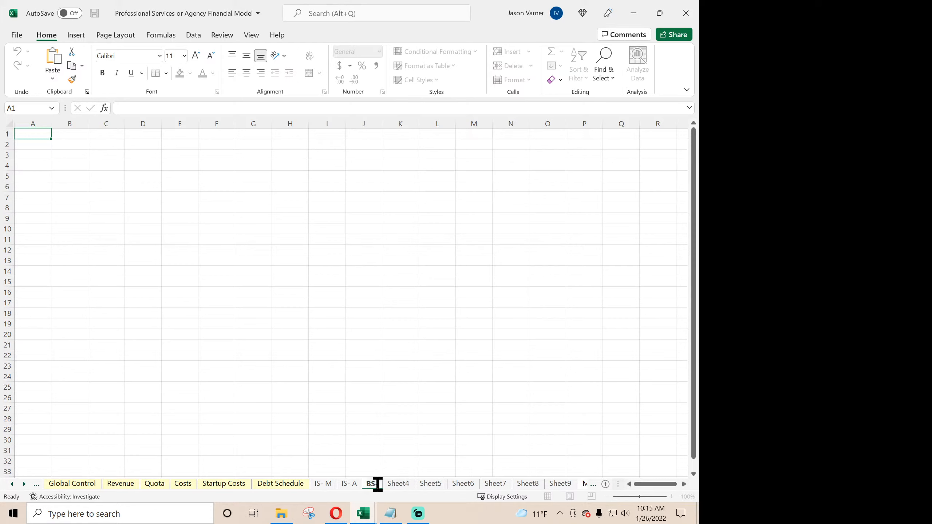
pyautogui.write('- M')
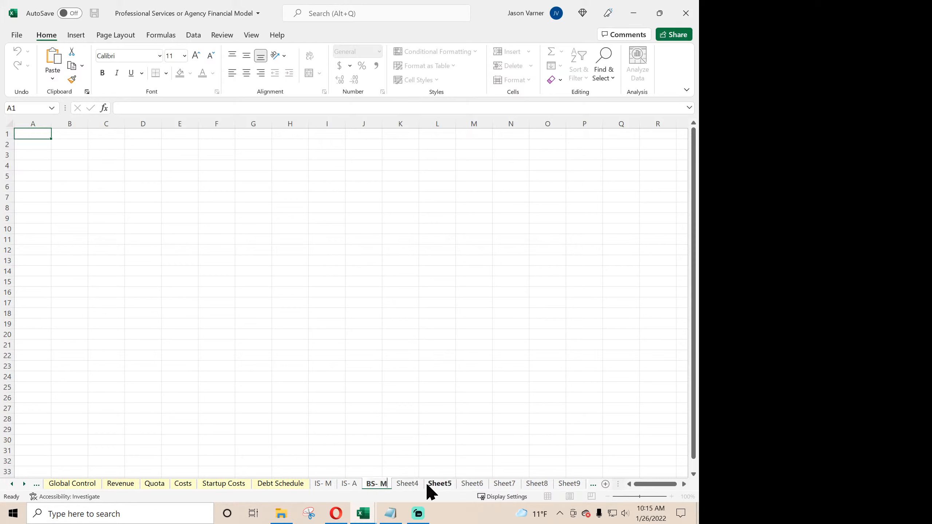
pyautogui.doubleClick(410, 484)
pyautogui.write('BS')
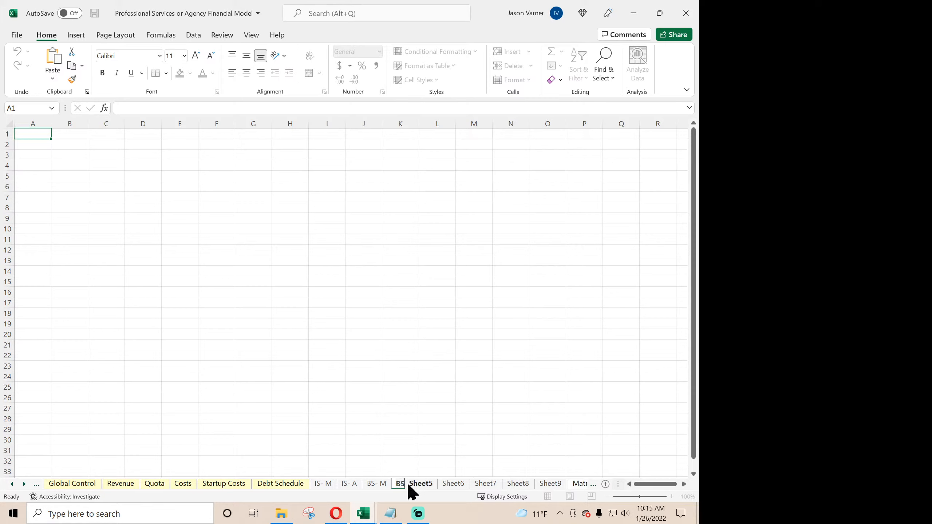
pyautogui.write('- A')
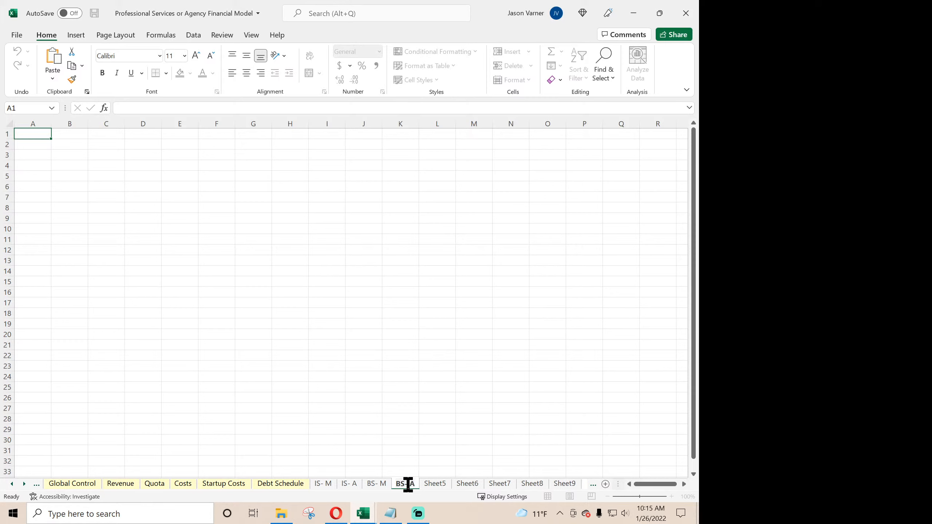
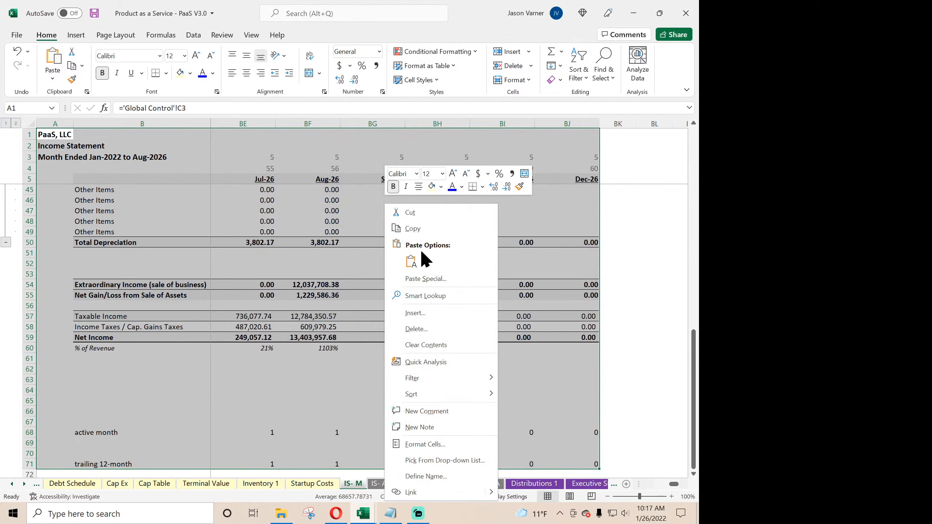
# - Copy the selected monthly income statement, A1 through BJ71, from the PaaS V3.0 workbook and switch to the Professional Services workbook
pyautogui.click(414, 231)
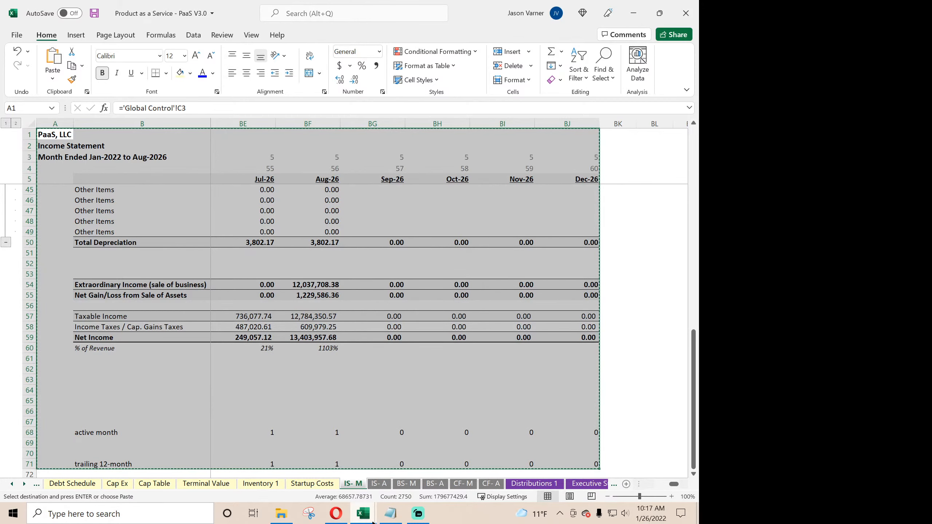
pyautogui.click(370, 519)
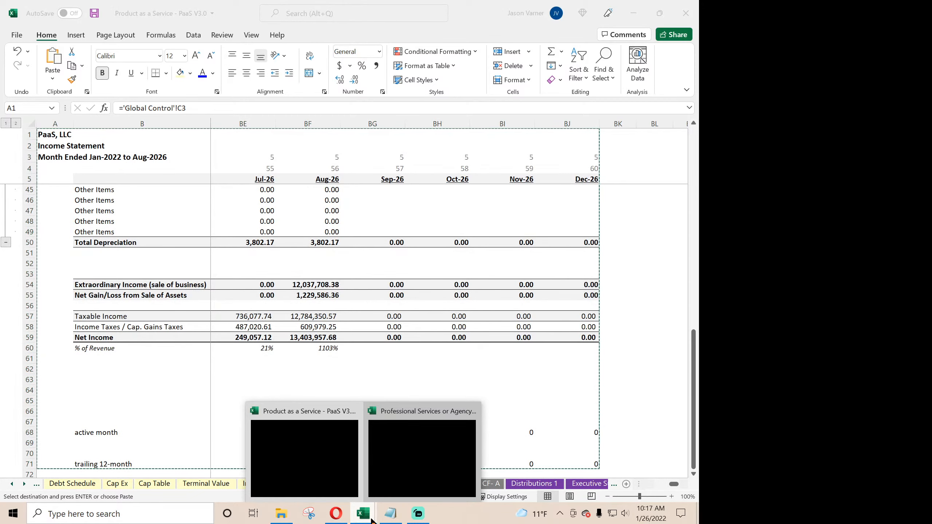
pyautogui.click(425, 465)
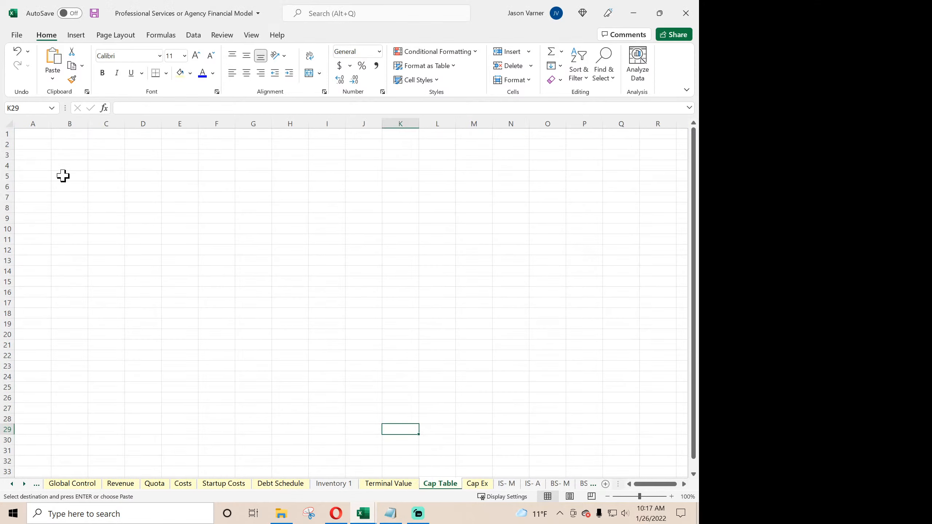
pyautogui.rightClick(31, 133)
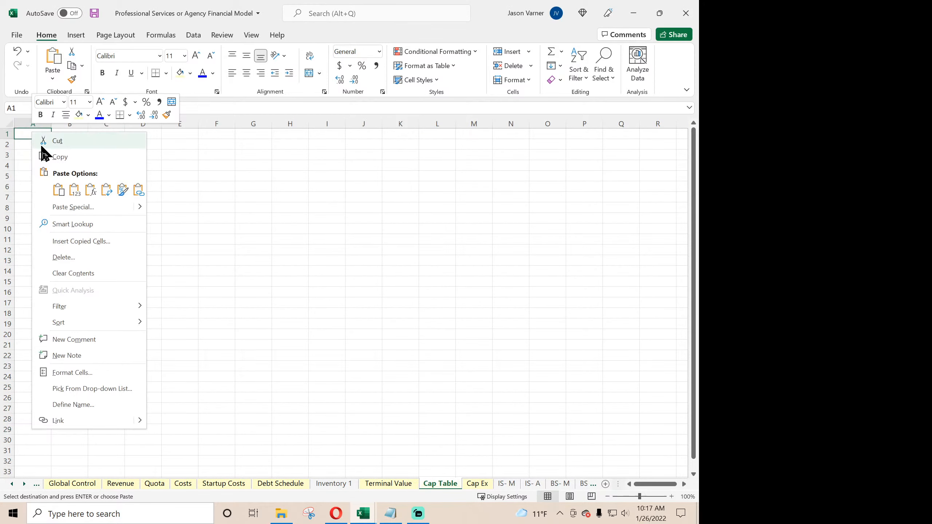
pyautogui.click(58, 192)
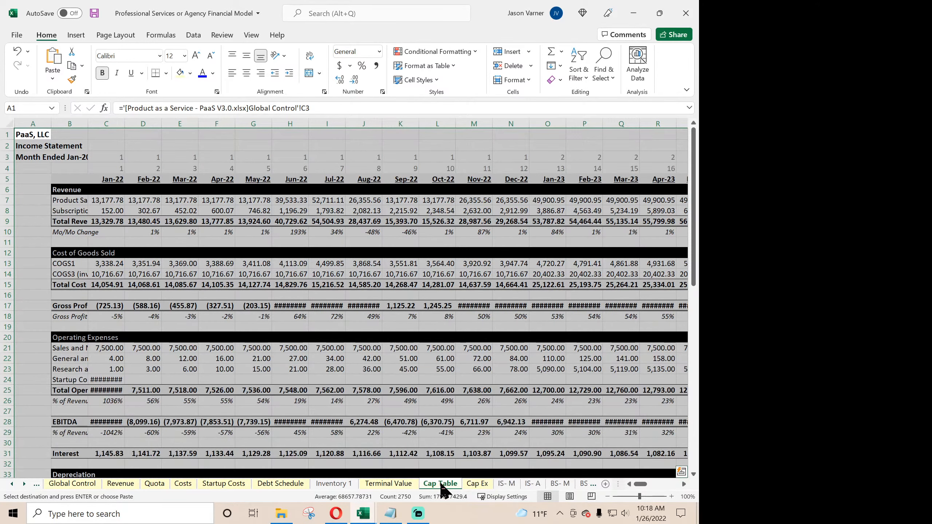
pyautogui.click(16, 51)
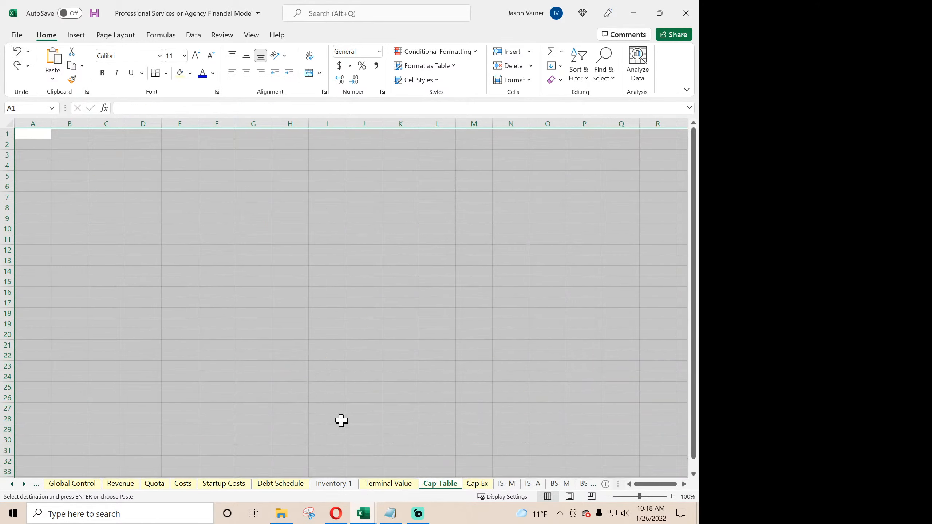
# - Paste the copied income statement at cell A1 of the IS- M sheet, and switch back to the PaaS V3.0 workbook
pyautogui.click(507, 484)
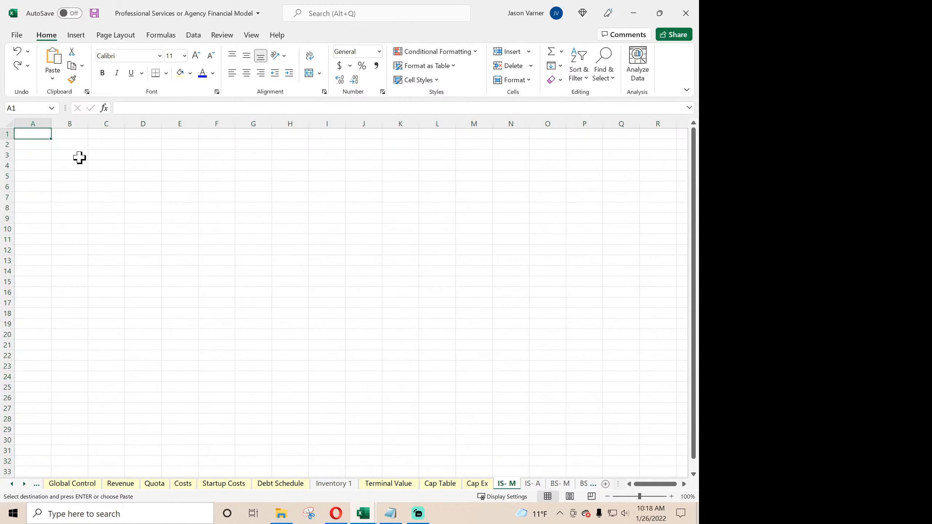
pyautogui.rightClick(41, 135)
pyautogui.click(71, 190)
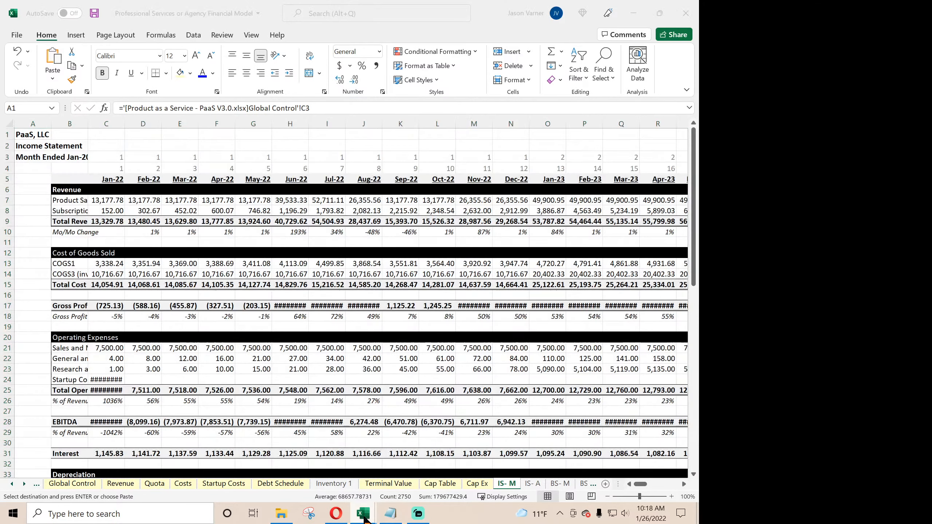
pyautogui.moveTo(363, 514)
pyautogui.click(329, 485)
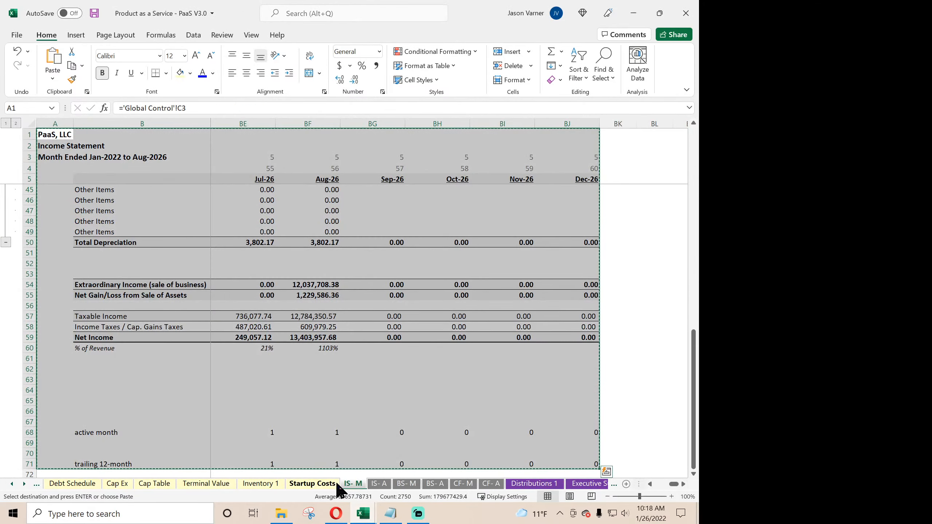
# - Copy the annual income statement, A1 through H65, from the IS- A sheet and switch to the Professional Services workbook
pyautogui.click(386, 487)
pyautogui.moveTo(39, 132); pyautogui.dragTo(545, 442)
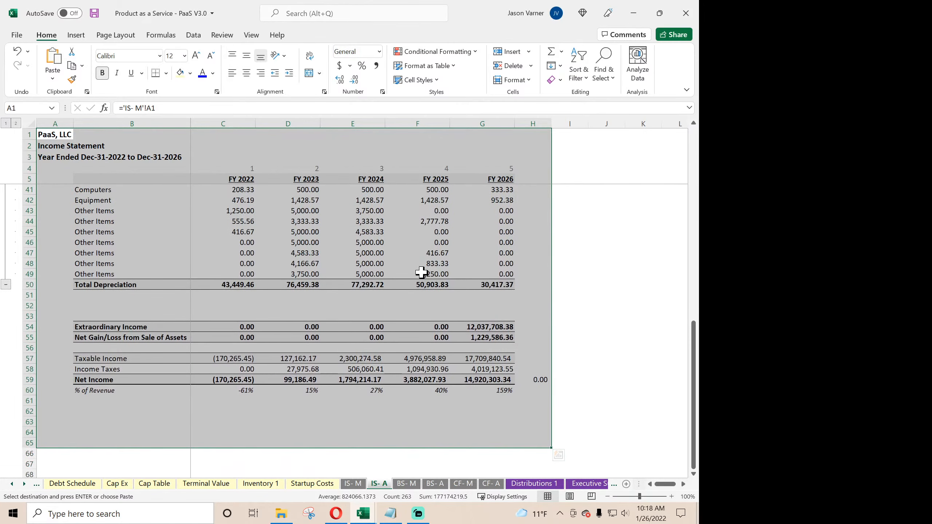
pyautogui.rightClick(421, 272)
pyautogui.click(445, 215)
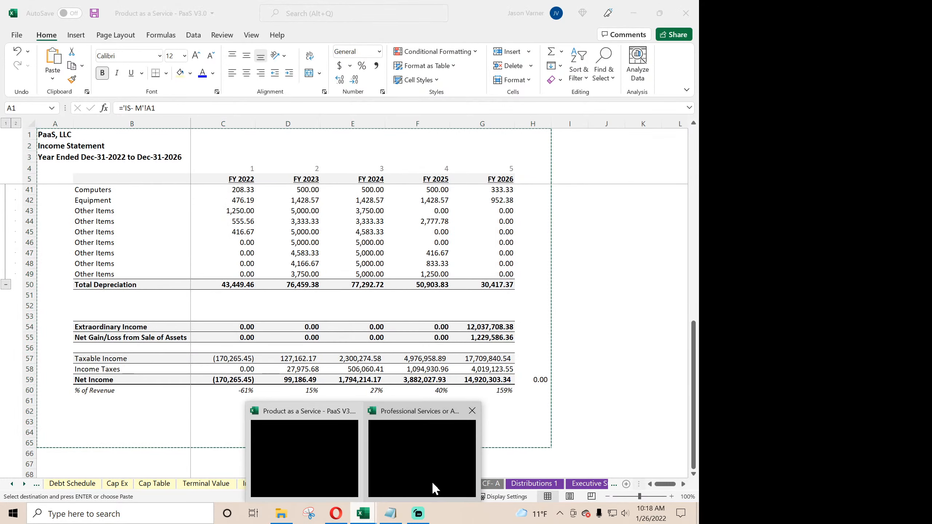
pyautogui.click(433, 485)
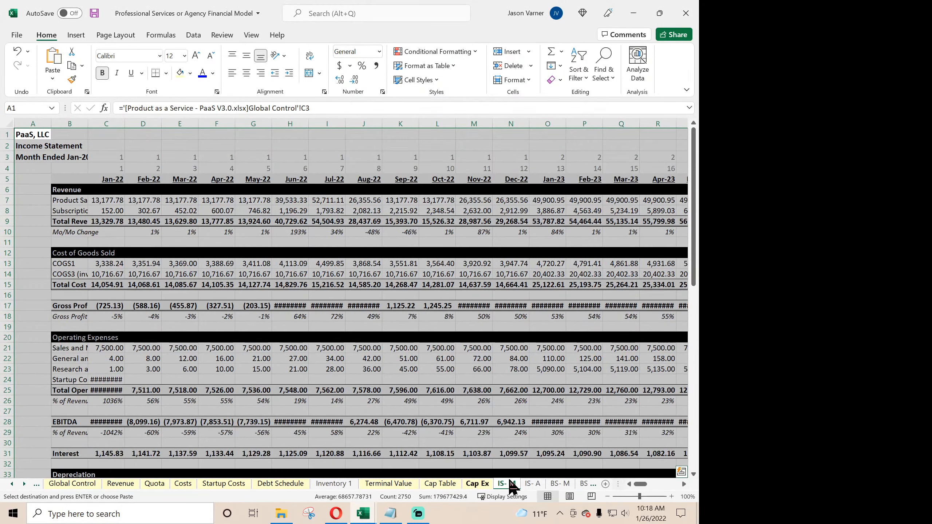
# - Paste the copied annual income statement at cell A1 of the IS- A sheet, and switch back to the PaaS V3.0 workbook
pyautogui.click(534, 485)
pyautogui.rightClick(45, 141)
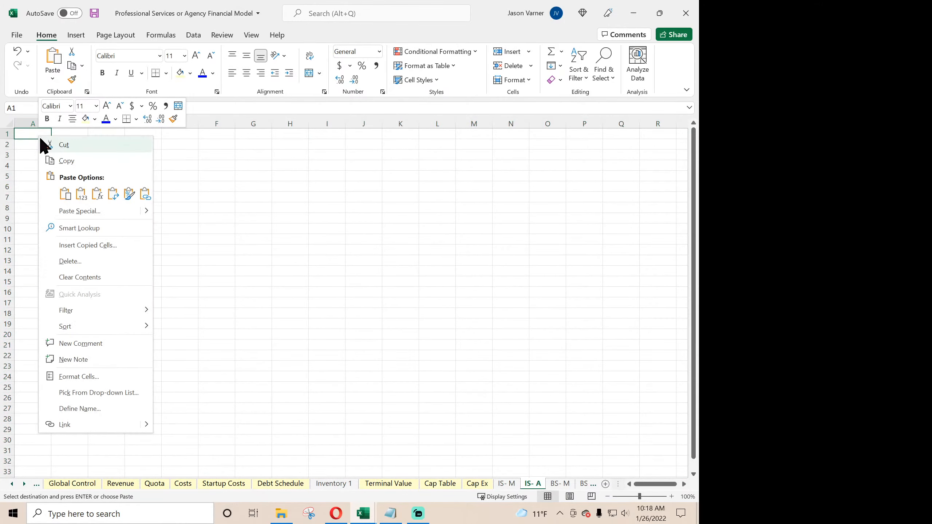
pyautogui.click(68, 193)
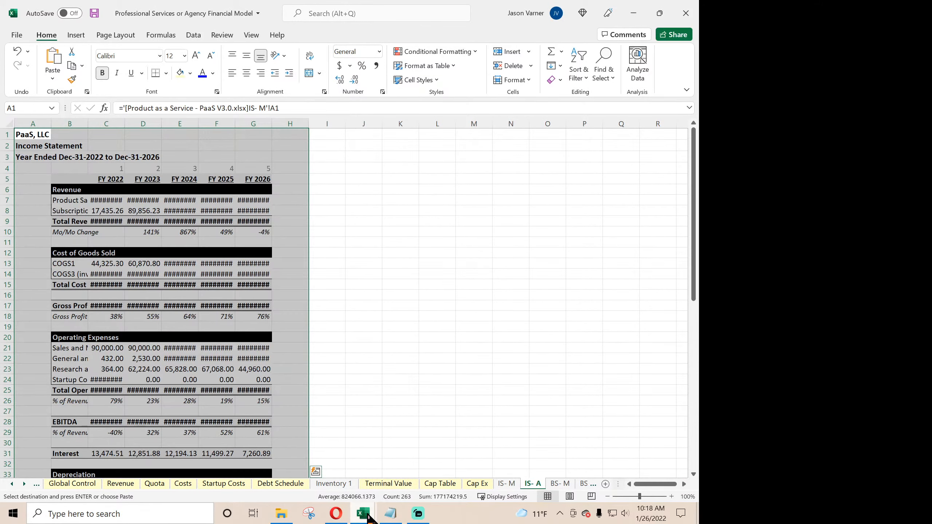
pyautogui.click(368, 518)
pyautogui.click(361, 497)
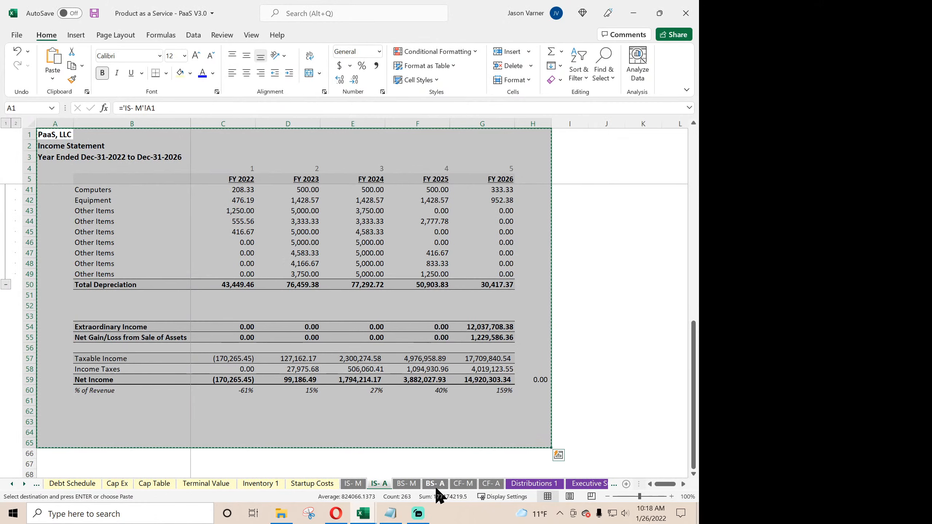
# - Copy the monthly balance sheet, A1 through BJ67, from the BS- M sheet and switch to the Professional Services workbook
pyautogui.click(406, 484)
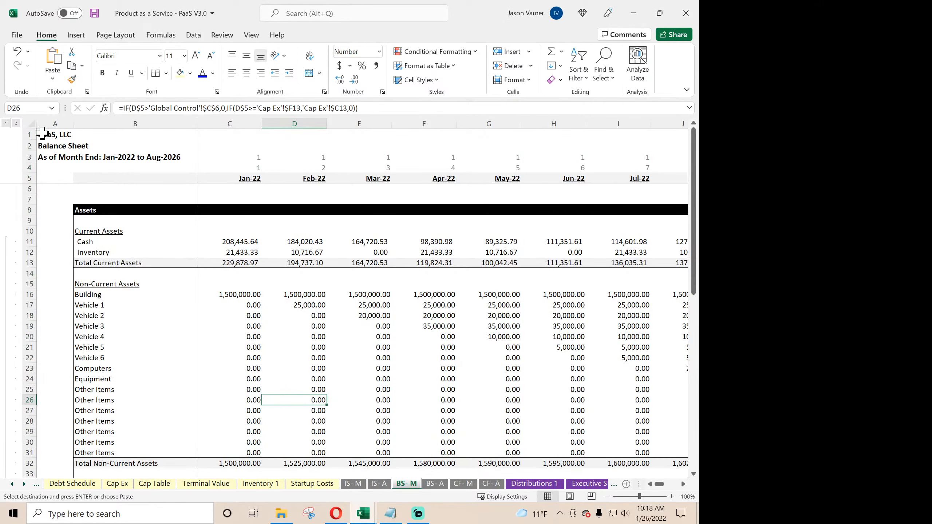
pyautogui.moveTo(42, 133); pyautogui.dragTo(618, 471)
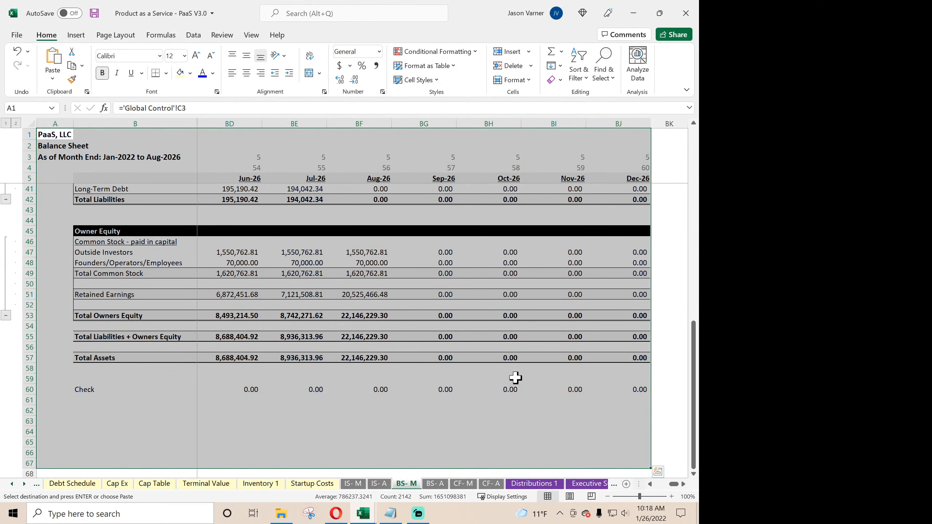
pyautogui.rightClick(423, 319)
pyautogui.click(460, 36)
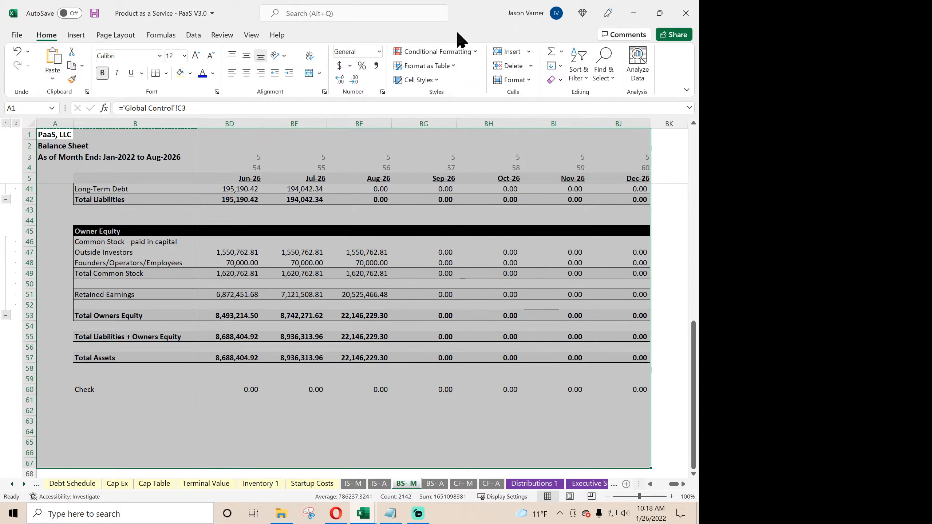
pyautogui.click(363, 514)
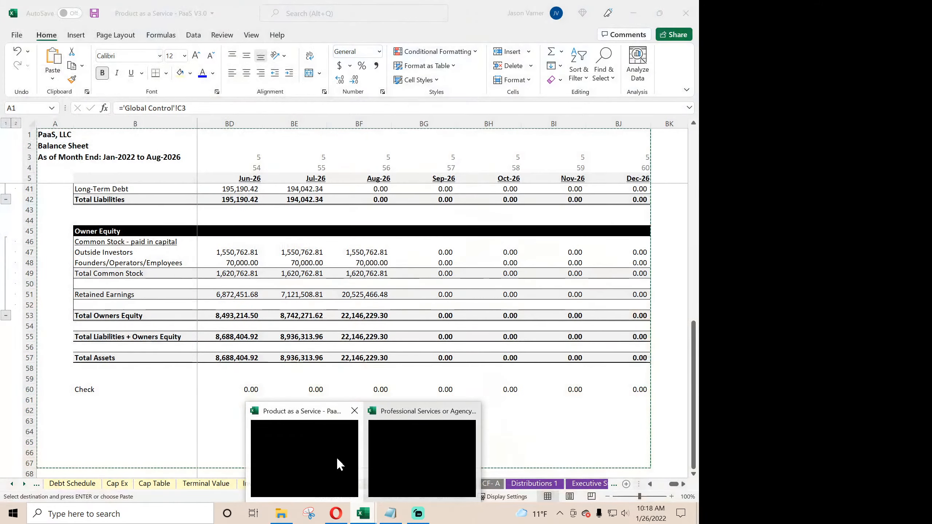
pyautogui.click(387, 457)
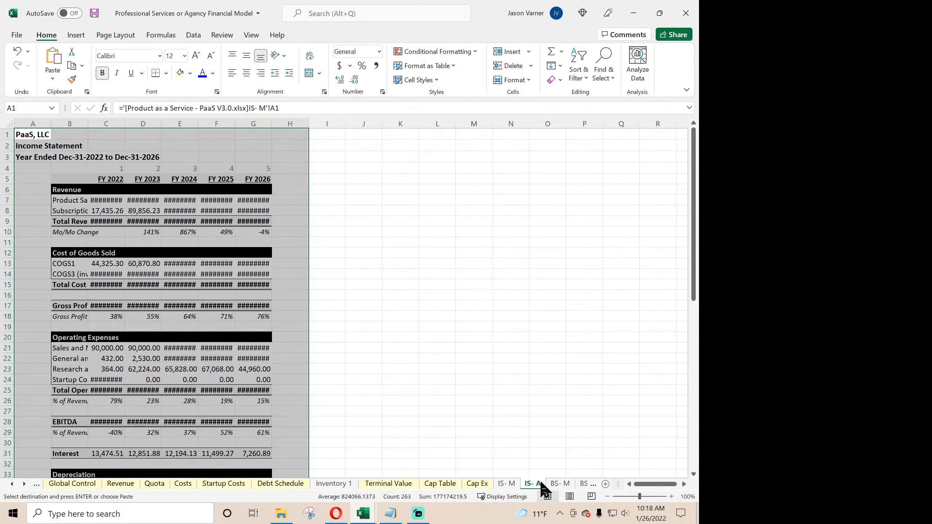
# - Paste the copied monthly balance sheet at cell A1 of the BS- M sheet, and switch back to the PaaS V3.0 workbook
pyautogui.hotkey('ctrl', 'pagedown')
pyautogui.rightClick(32, 130)
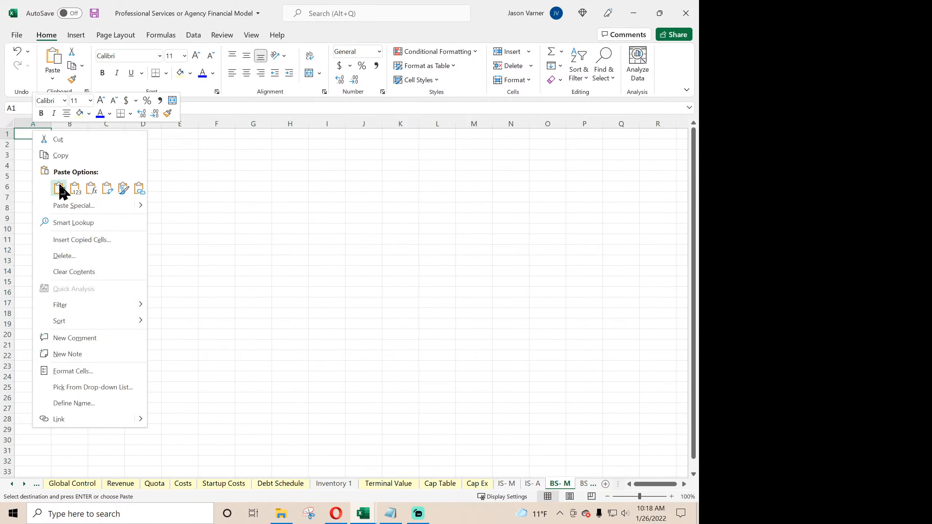
pyautogui.click(59, 188)
pyautogui.moveTo(362, 516)
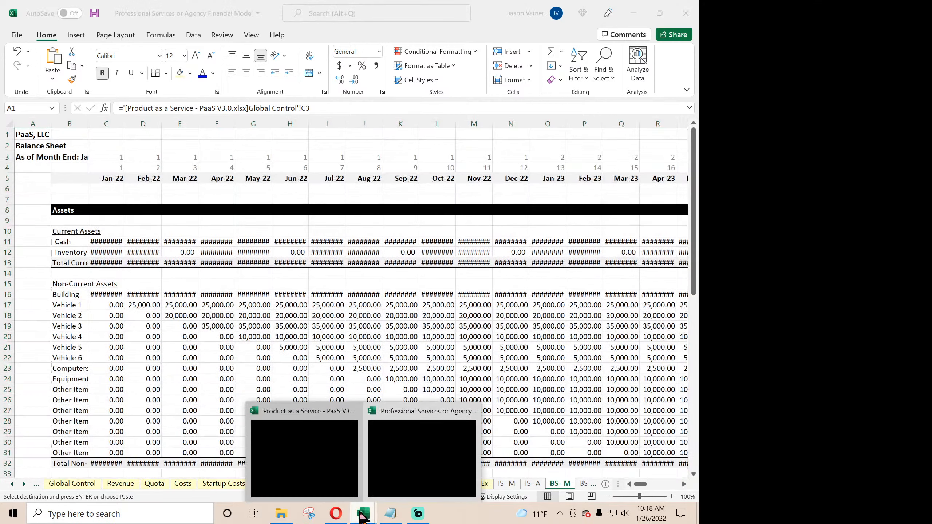
pyautogui.click(358, 477)
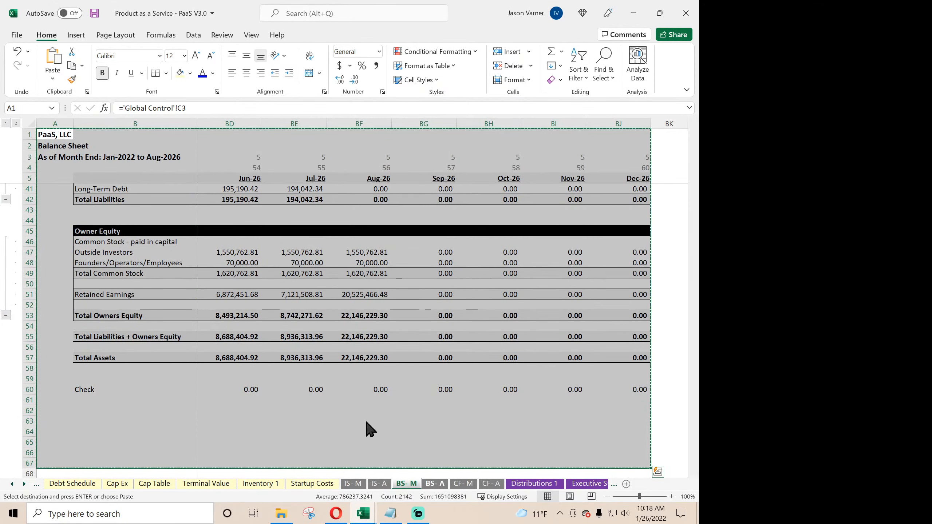
# - Copy the selected annual balance sheet, A1 through G60, from the BS- A sheet and switch to the Professional Services workbook
pyautogui.hotkey('ctrl', 'pagedown')
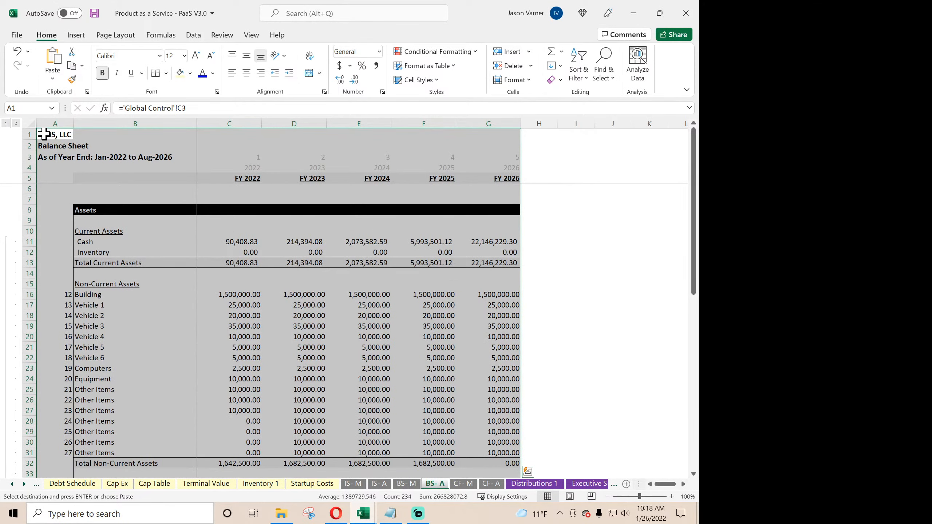
pyautogui.rightClick(44, 134)
pyautogui.click(109, 188)
pyautogui.scroll(-11, 133, 361)
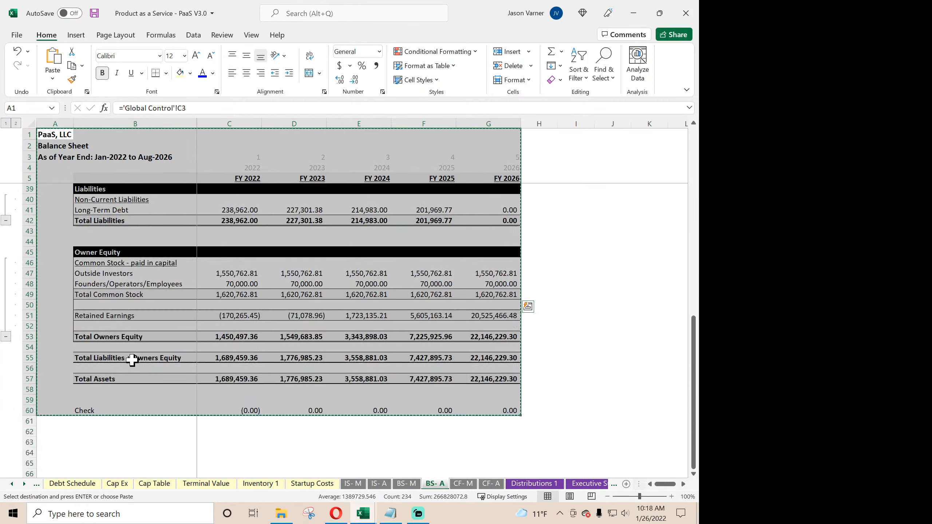
pyautogui.scroll(-10, 133, 358)
pyautogui.scroll(6, 134, 358)
pyautogui.click(365, 511)
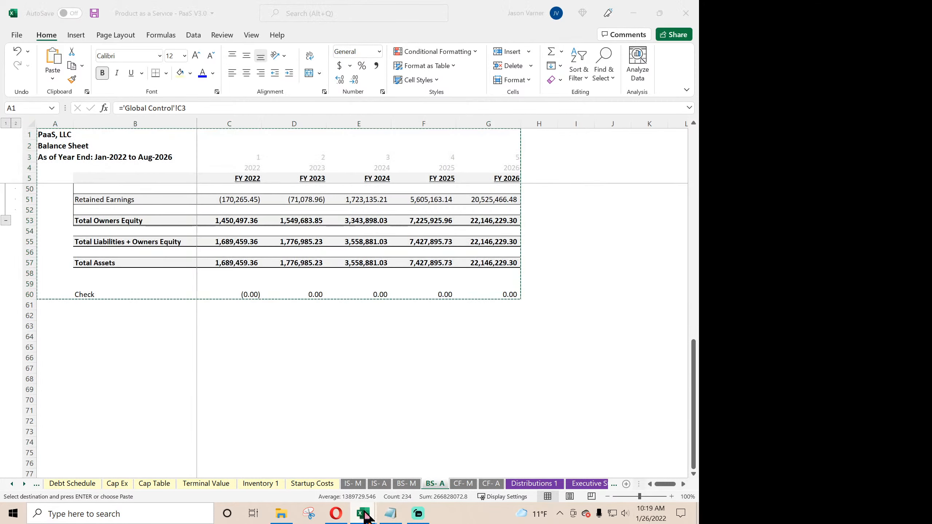
pyautogui.click(334, 473)
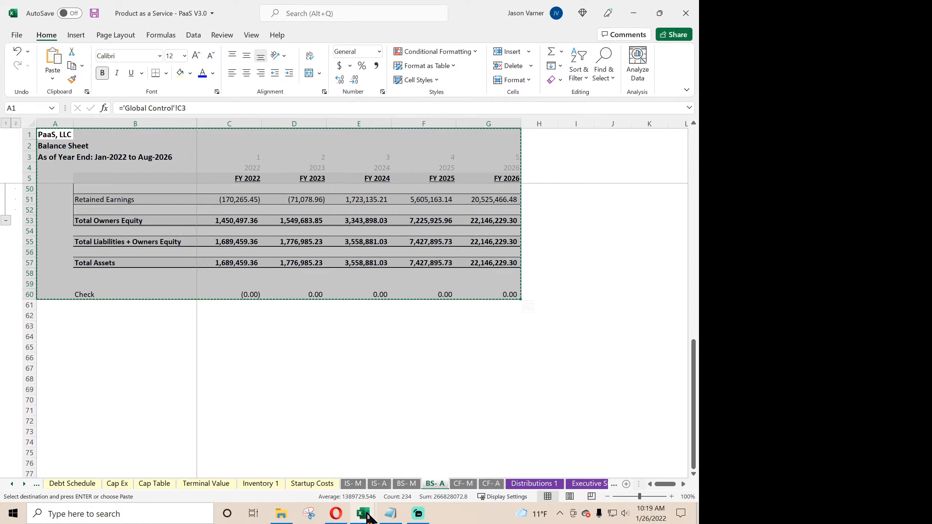
pyautogui.click(364, 514)
pyautogui.click(427, 477)
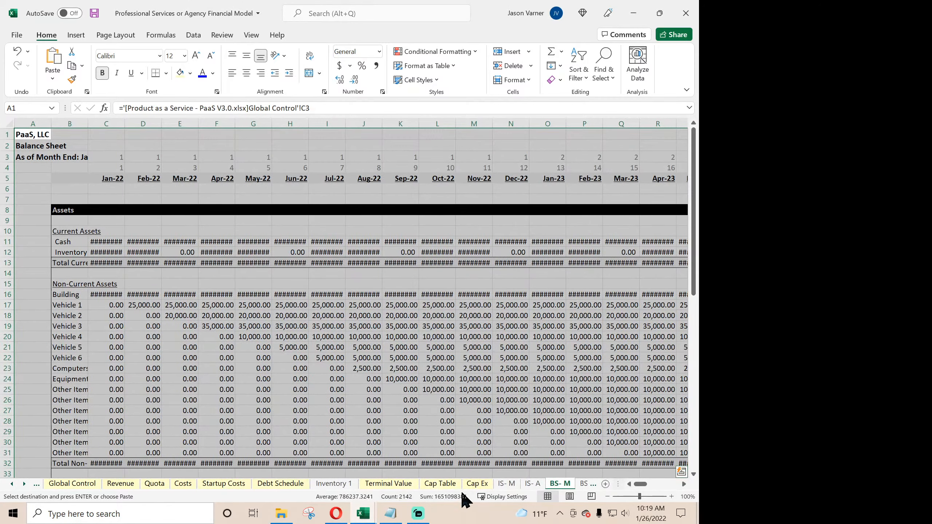
# - Paste the copied annual balance sheet at cell A1 of the BS- A sheet, and switch back to the PaaS V3.0 workbook
pyautogui.click(588, 484)
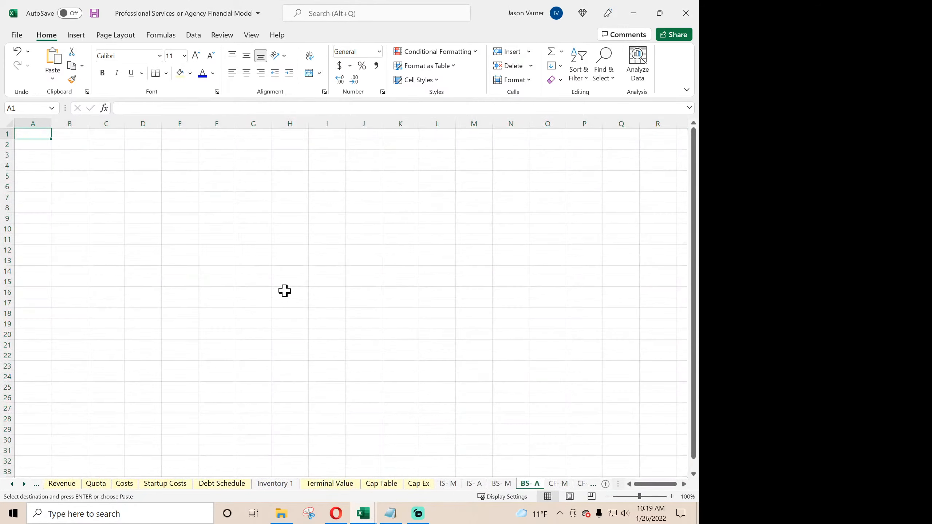
pyautogui.rightClick(37, 133)
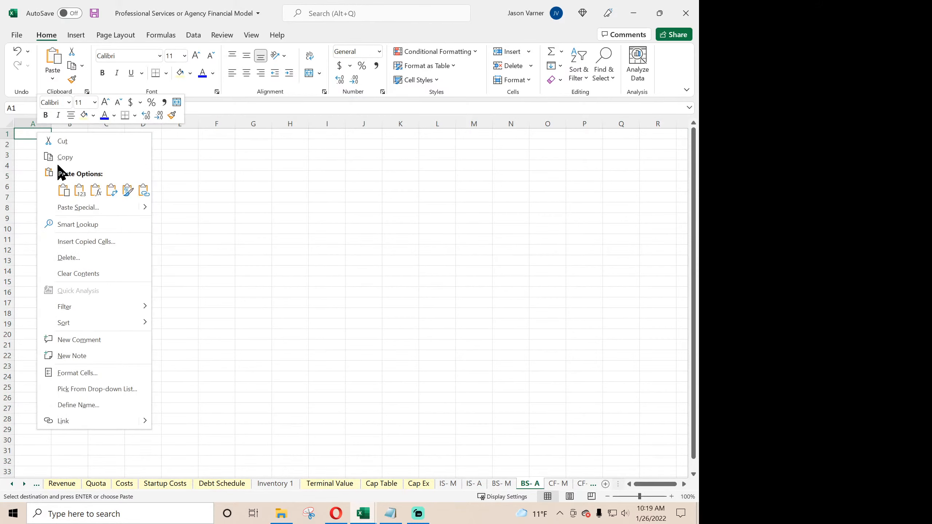
pyautogui.click(63, 190)
pyautogui.moveTo(374, 514)
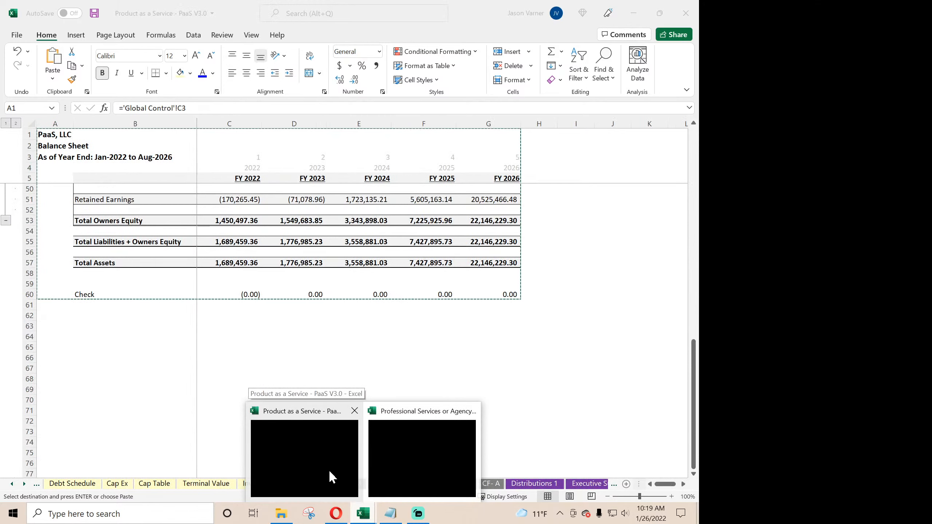
pyautogui.click(329, 469)
# - Copy the selected monthly statement of cash flows, rows 1 through 31, from the CF- M sheet and switch to the Professional Services workbook
pyautogui.click(460, 484)
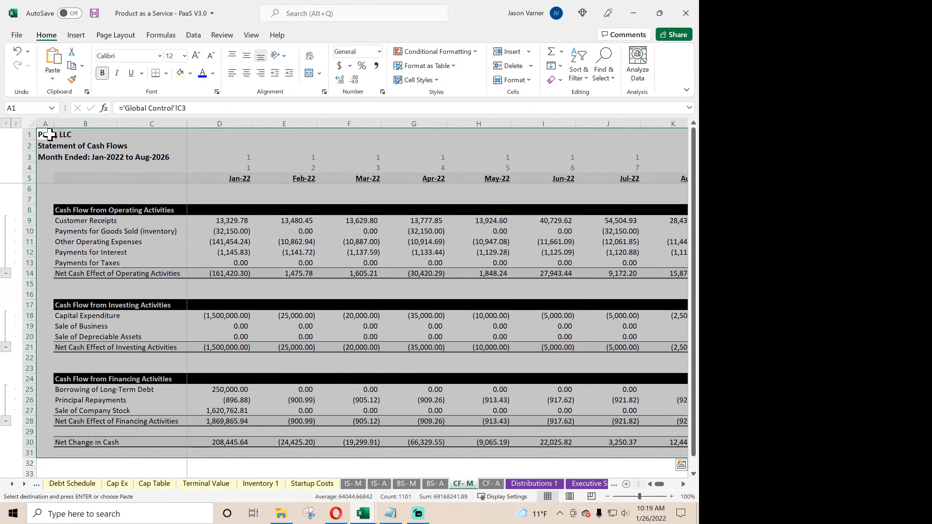
pyautogui.rightClick(90, 160)
pyautogui.click(147, 215)
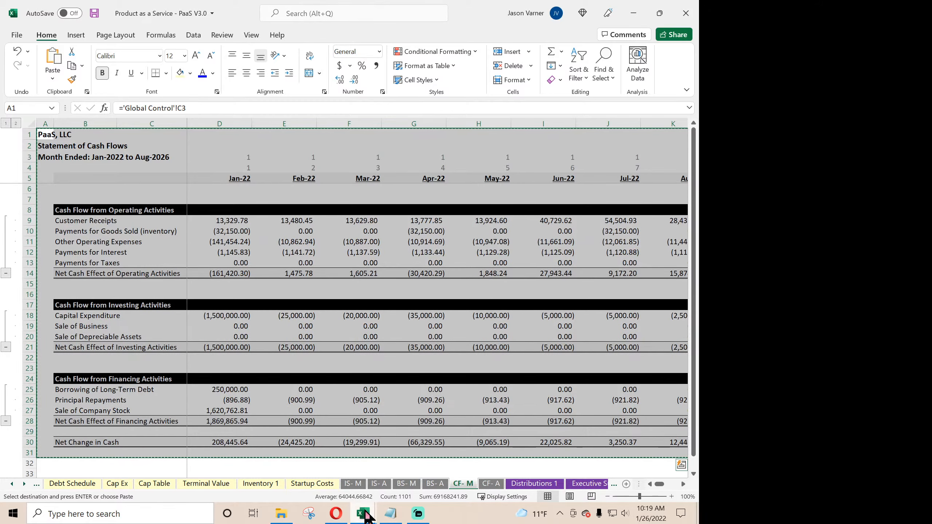
pyautogui.click(365, 515)
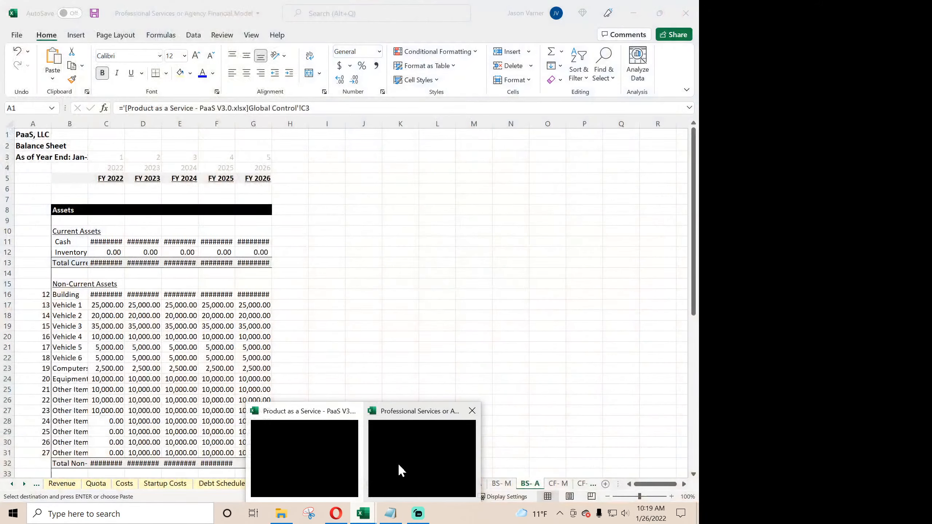
pyautogui.click(398, 463)
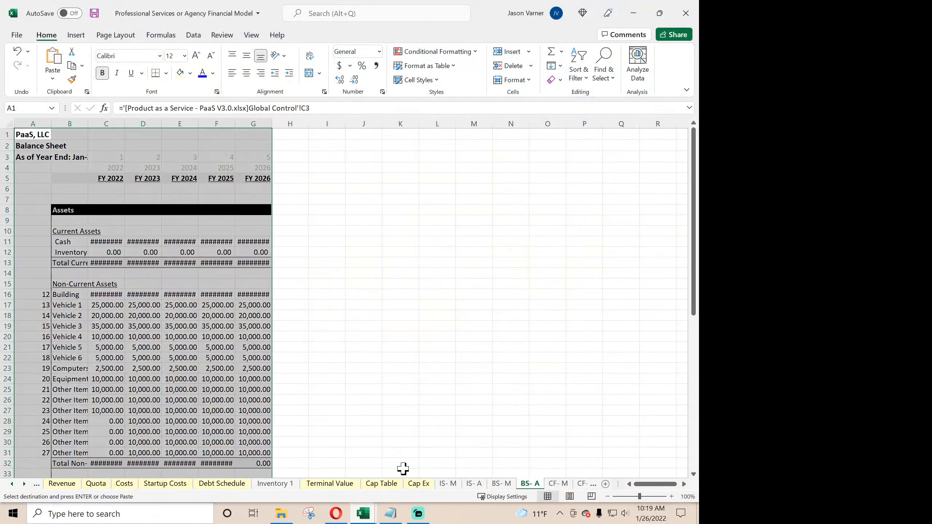
# - Paste the copied monthly cash flow statement at cell A1 of the CF- M sheet, and switch back to the PaaS V3.0 workbook
pyautogui.click(558, 484)
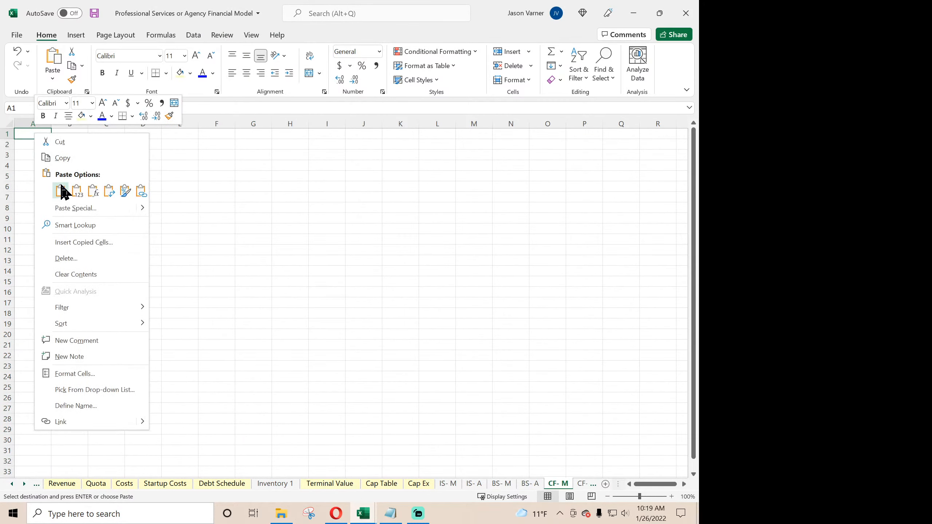
pyautogui.click(62, 187)
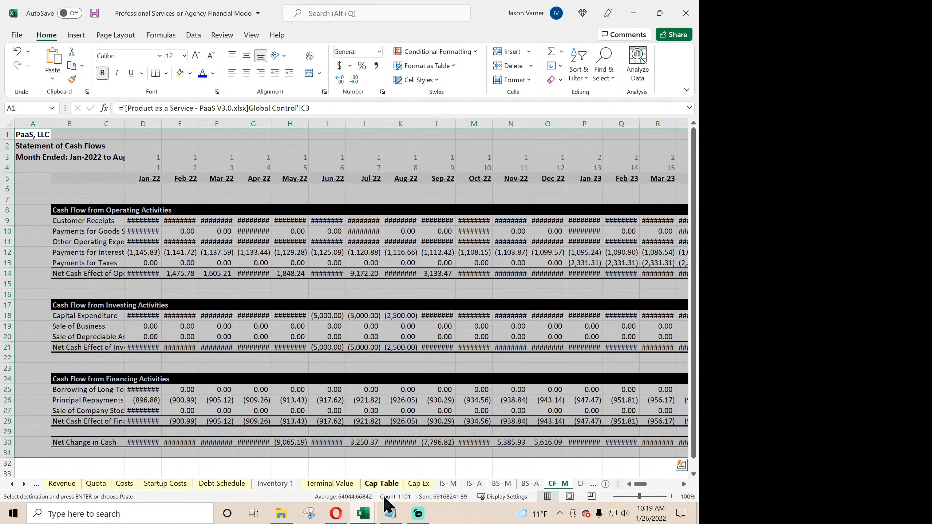
pyautogui.click(359, 515)
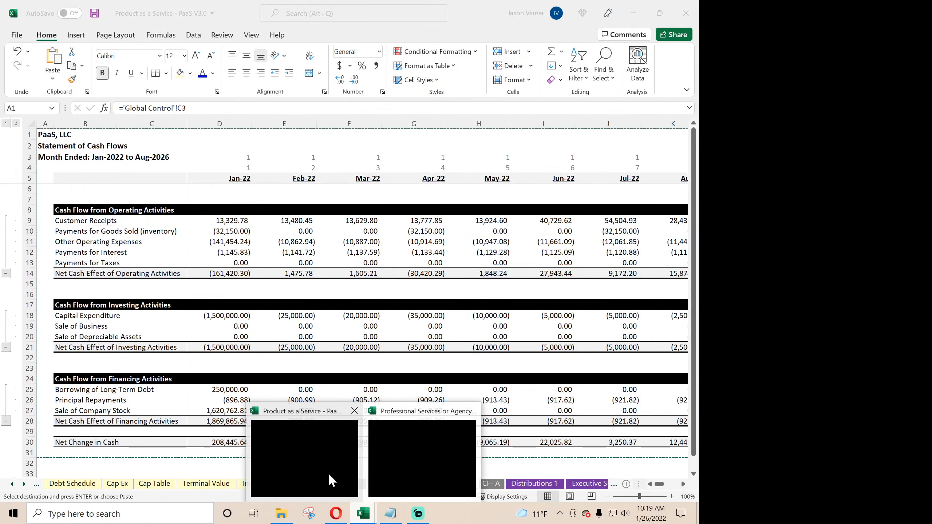
pyautogui.click(328, 473)
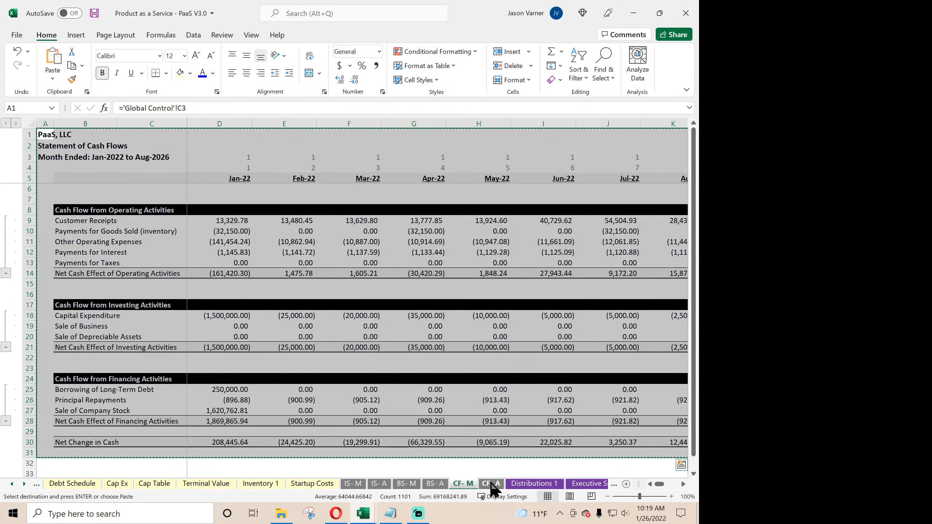
# - Copy the selected annual statement of cash flows, columns A through H, from the CF- A sheet and switch to the Professional Services workbook
pyautogui.click(492, 484)
pyautogui.rightClick(46, 135)
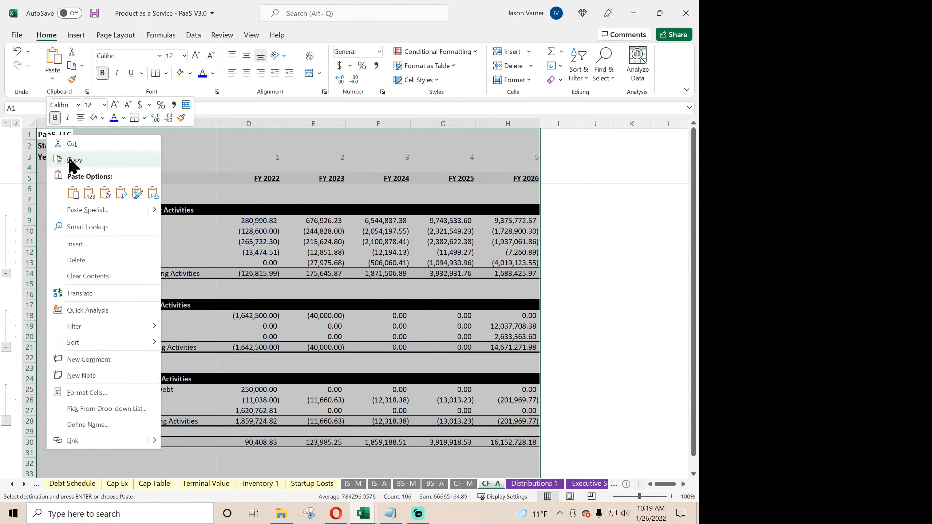
pyautogui.press('Escape')
pyautogui.scroll(-10, 112, 334)
pyautogui.scroll(10, 112, 333)
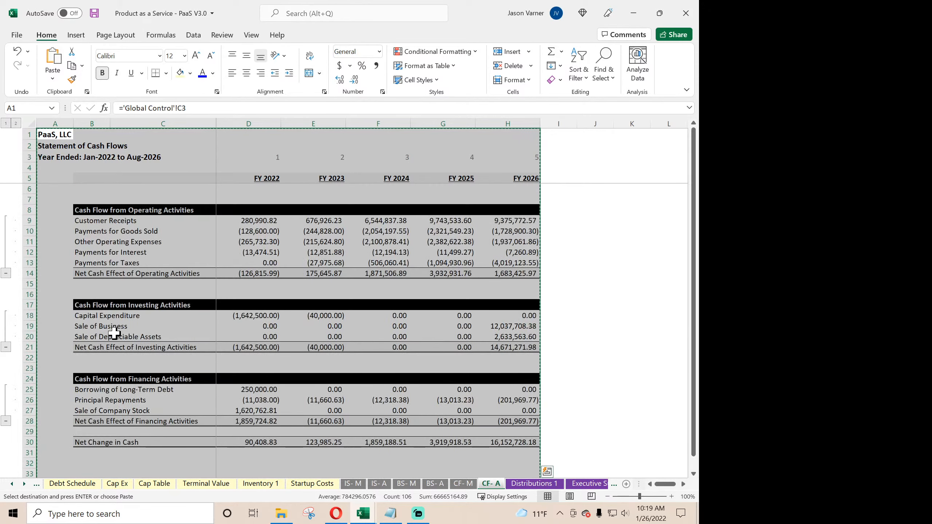
pyautogui.click(363, 513)
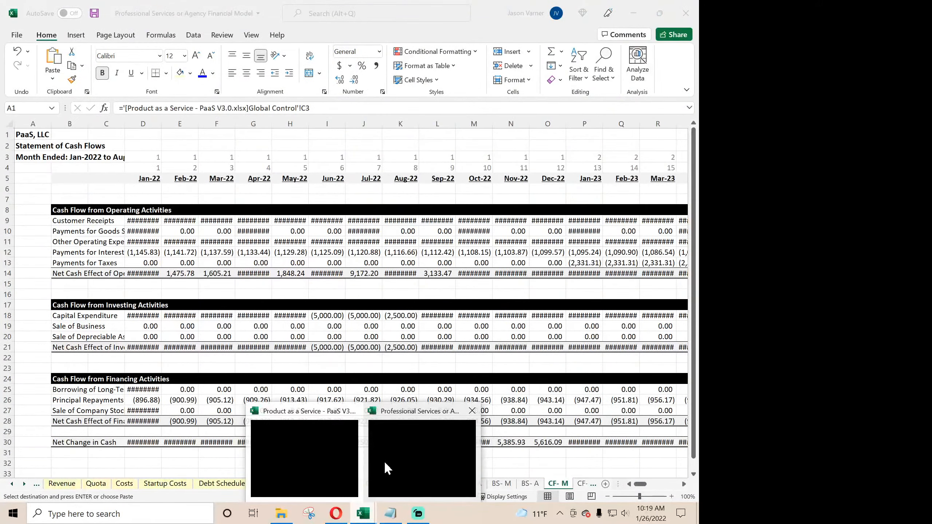
pyautogui.click(384, 460)
# - Paste the copied annual cash flow statement at cell A1 of the CF- A sheet
pyautogui.click(584, 484)
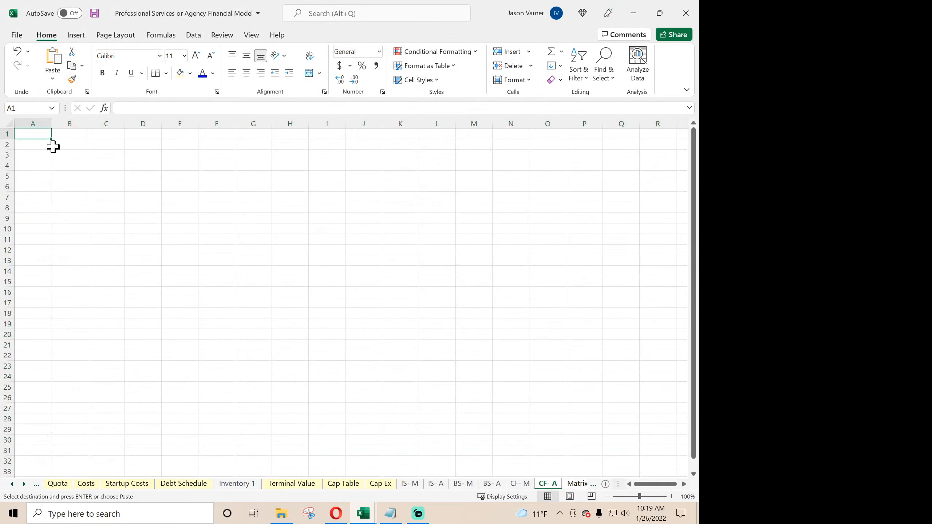
pyautogui.rightClick(31, 134)
pyautogui.click(57, 192)
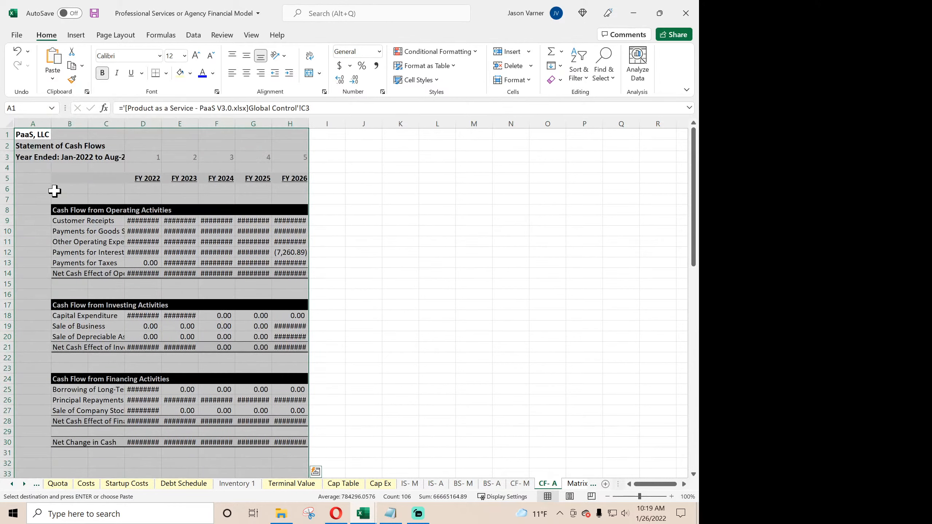
# - Copy the valuation block A1:E12 from the PaaS V3.0 workbook's Terminal Value sheet and switch to the Professional Services workbook
pyautogui.click(410, 484)
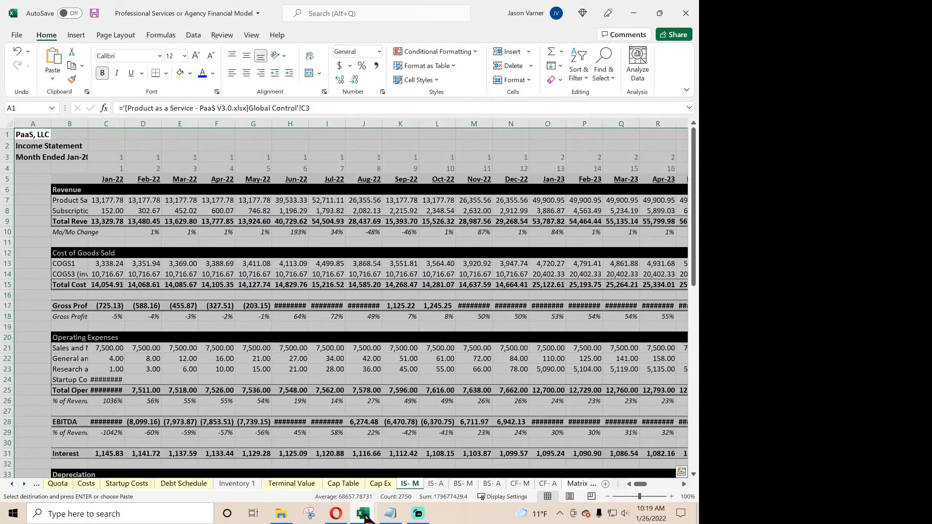
pyautogui.moveTo(364, 513)
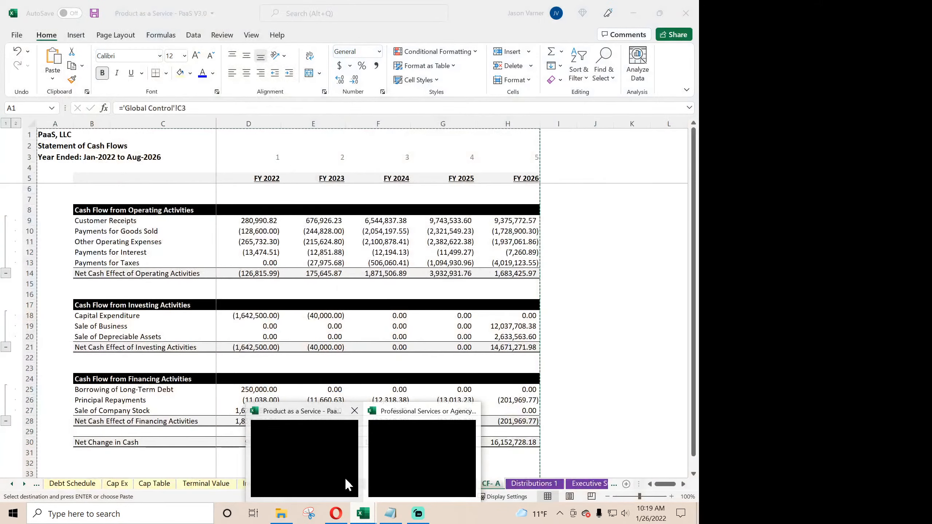
pyautogui.click(344, 477)
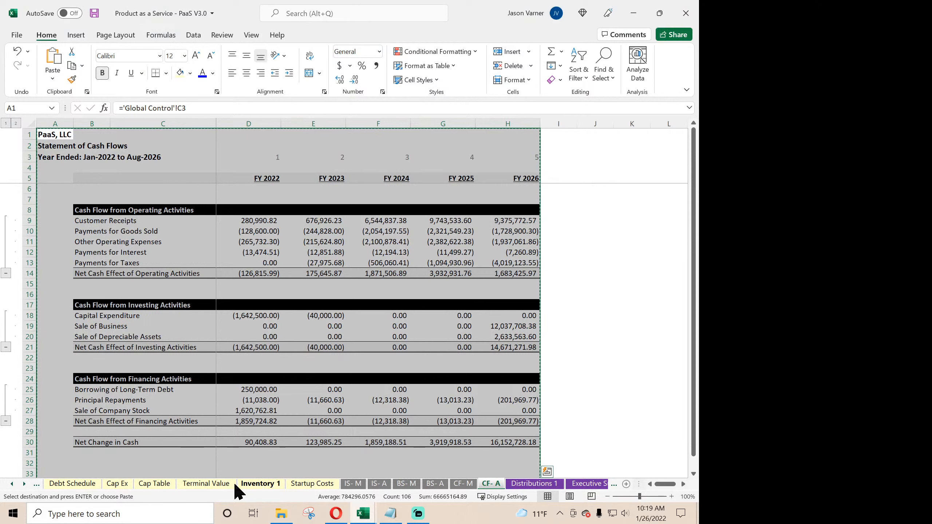
pyautogui.click(204, 483)
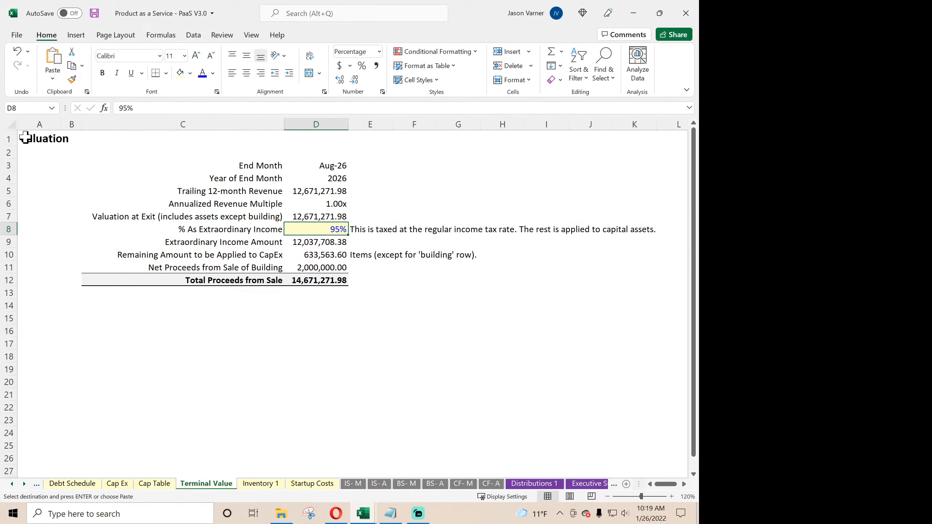
pyautogui.moveTo(25, 138); pyautogui.dragTo(392, 287)
pyautogui.rightClick(305, 224)
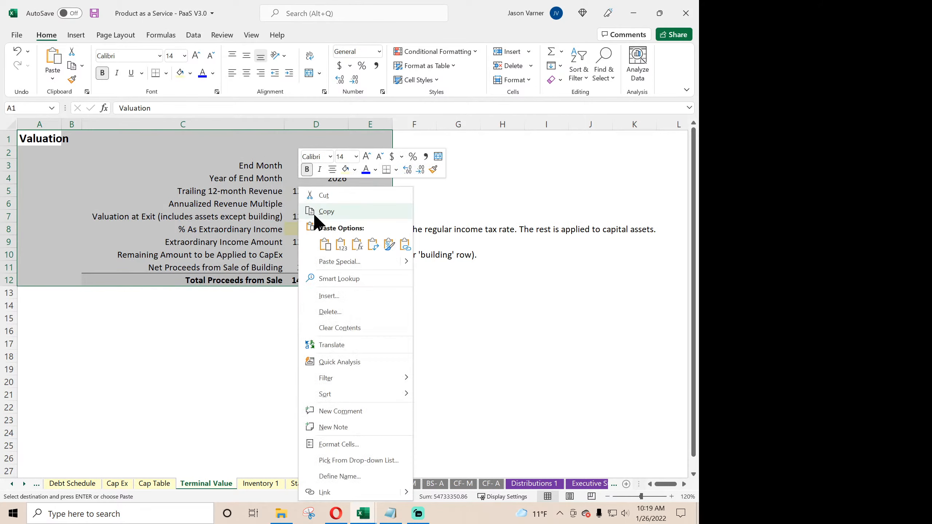
pyautogui.click(326, 212)
pyautogui.click(365, 515)
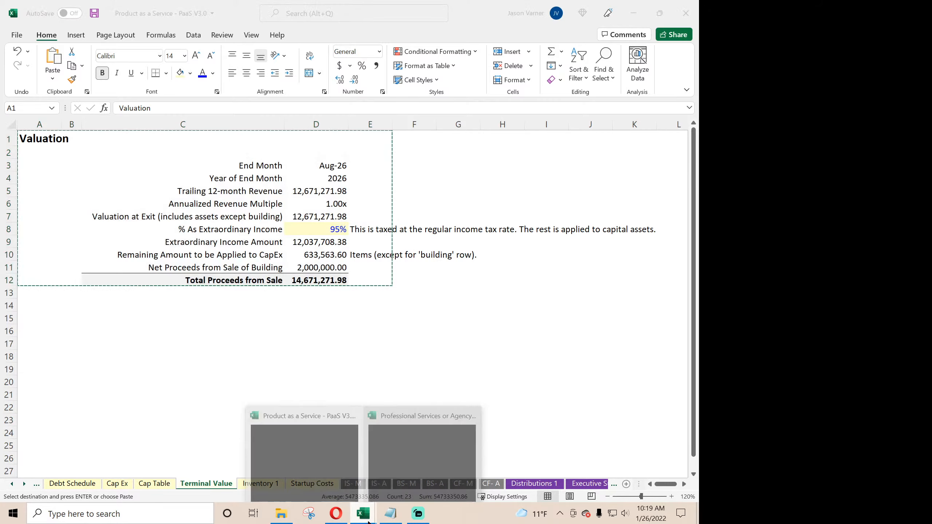
pyautogui.click(389, 469)
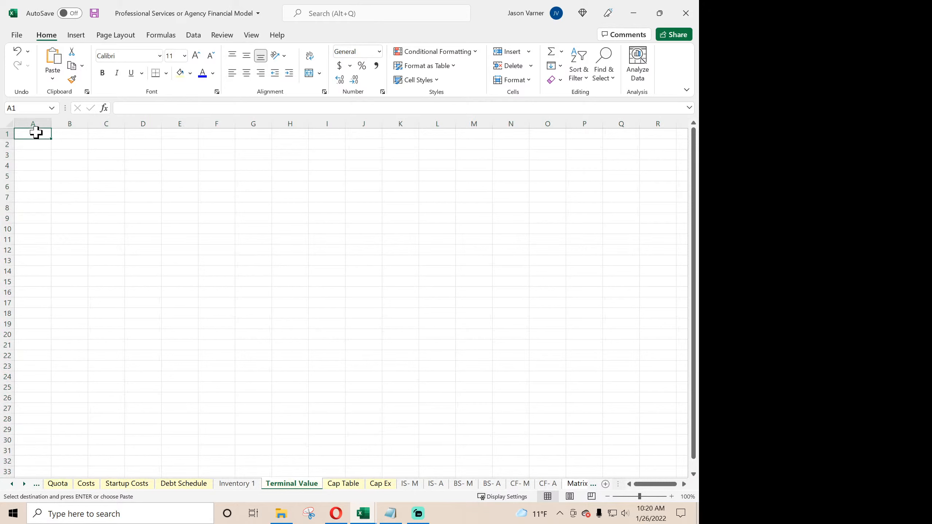
# - Paste the copied valuation block at cell A1 of the Terminal Value sheet, and switch back to the PaaS V3.0 workbook
pyautogui.rightClick(36, 133)
pyautogui.click(69, 188)
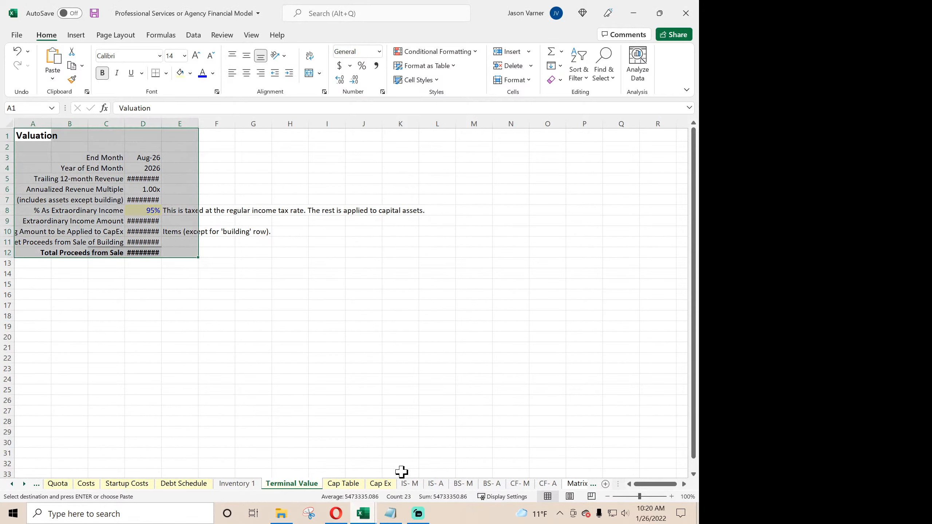
pyautogui.moveTo(366, 501)
pyautogui.click(305, 447)
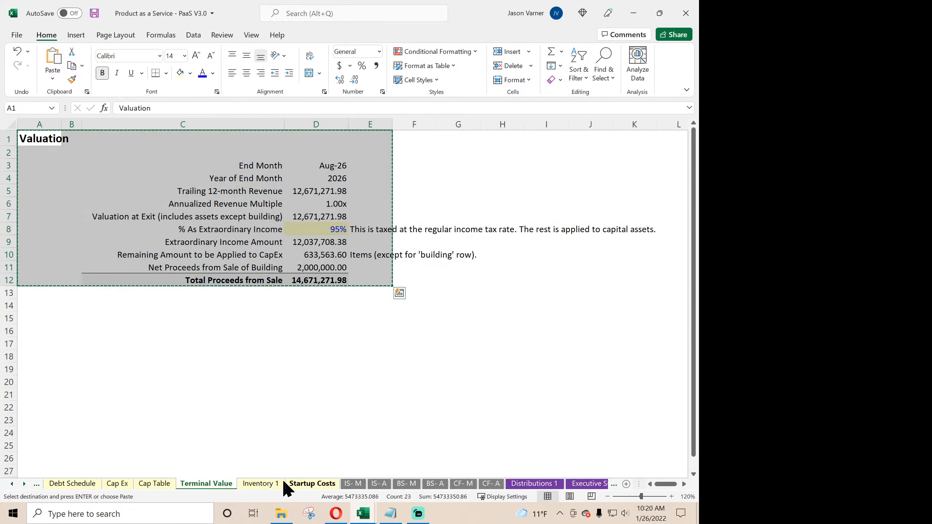
# - Copy the capitalization table, cells A1:T63, from the Cap Table sheet and switch to the Professional Services workbook
pyautogui.click(156, 484)
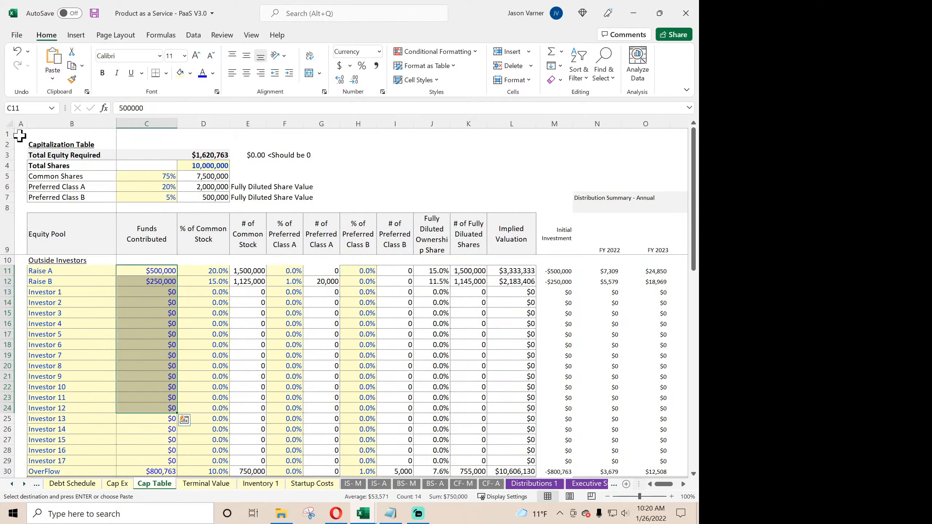
pyautogui.moveTo(19, 136); pyautogui.dragTo(635, 520)
pyautogui.rightClick(202, 265)
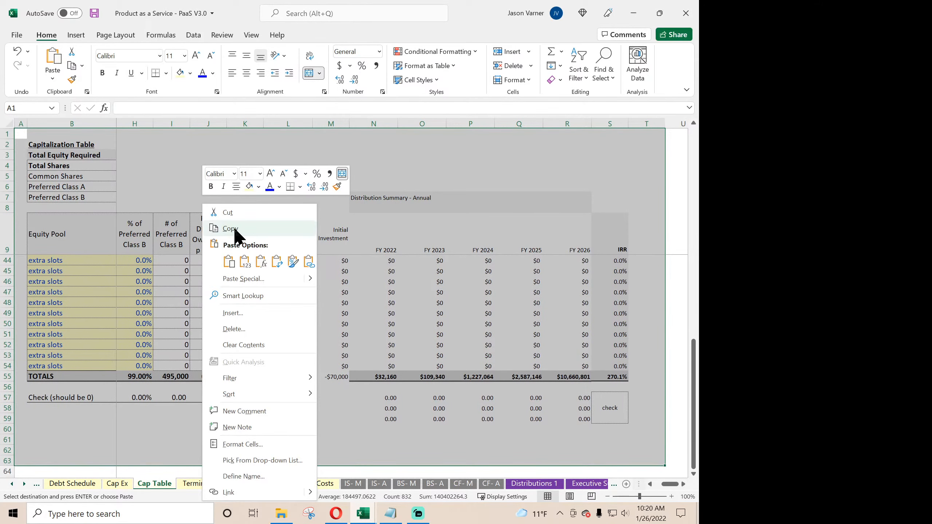
pyautogui.click(230, 228)
pyautogui.click(363, 513)
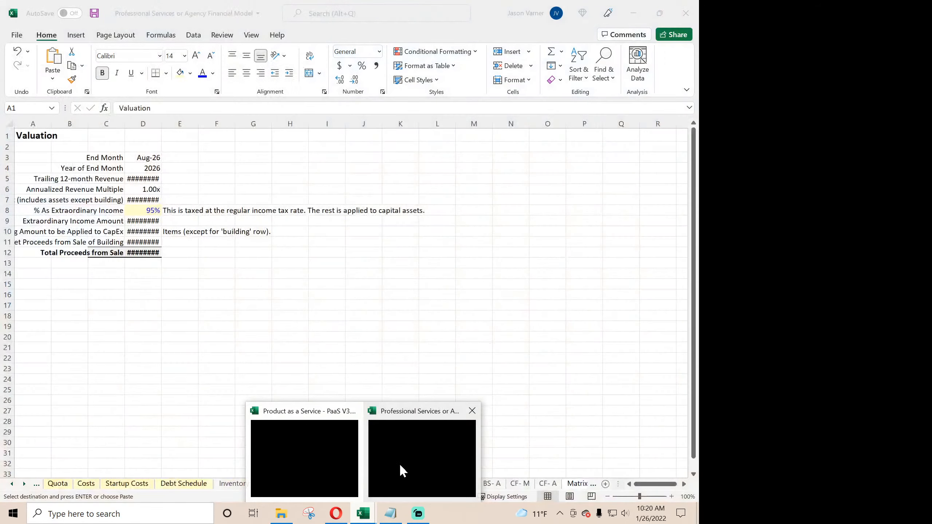
pyautogui.click(399, 464)
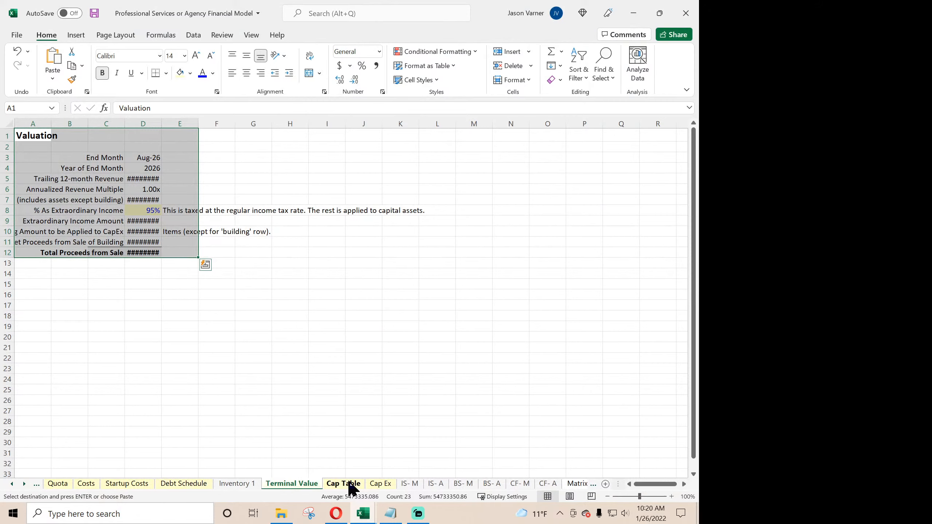
# - Paste the copied capitalization table at cell A1 of the Cap Table sheet, and switch back to the PaaS V3.0 workbook
pyautogui.hotkey('ctrl', 'pagedown')
pyautogui.rightClick(32, 136)
pyautogui.click(28, 135)
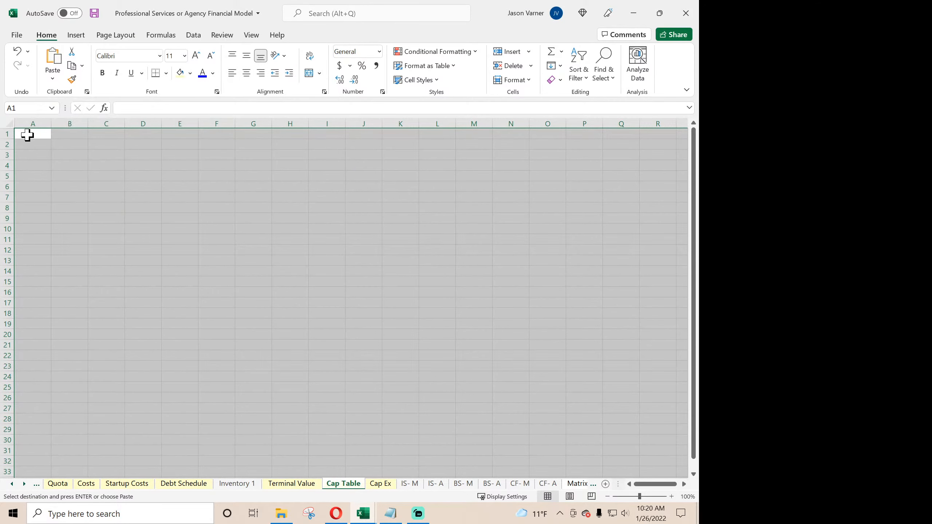
pyautogui.click(29, 135)
pyautogui.rightClick(28, 135)
pyautogui.click(54, 191)
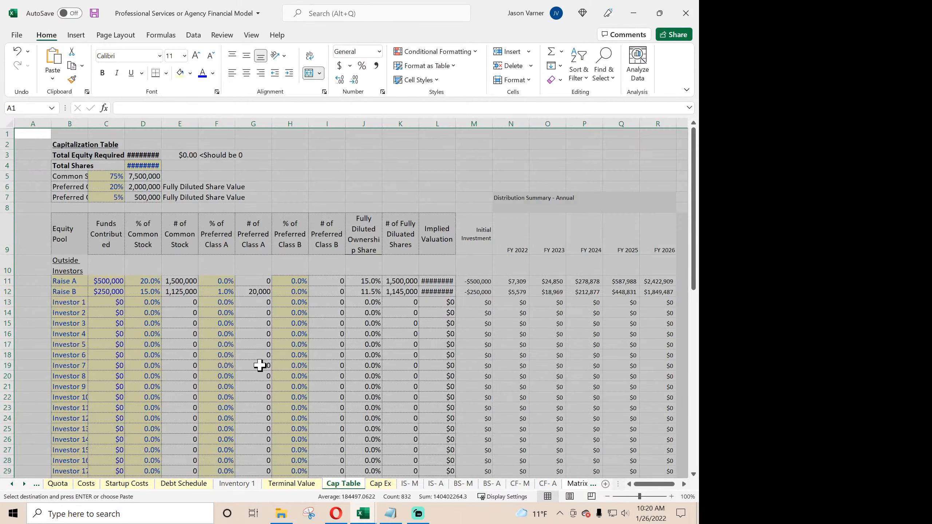
pyautogui.click(367, 518)
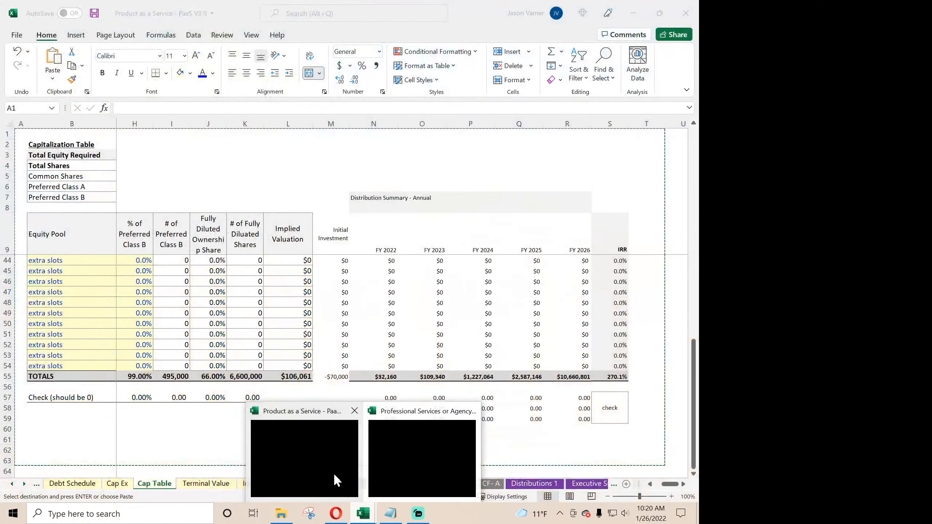
pyautogui.click(332, 478)
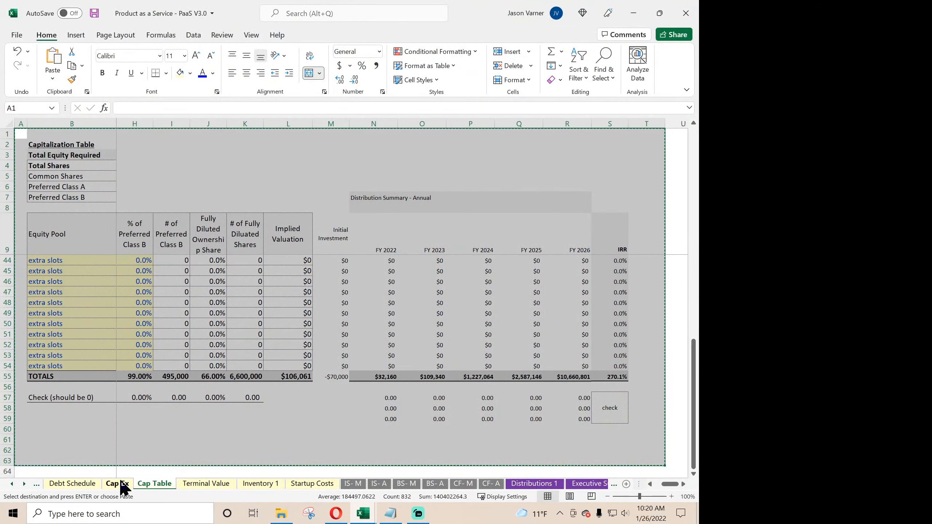
# - Copy the capital expenditure schedule with its notes, cells A1:N28, from the Cap Ex sheet and switch to the Professional Services workbook
pyautogui.hotkey('ctrl', 'pageup')
pyautogui.moveTo(18, 136)
pyautogui.mouseDown()
pyautogui.moveTo(632, 382)
pyautogui.moveTo(603, 414)
pyautogui.mouseUp()
pyautogui.rightClick(463, 260)
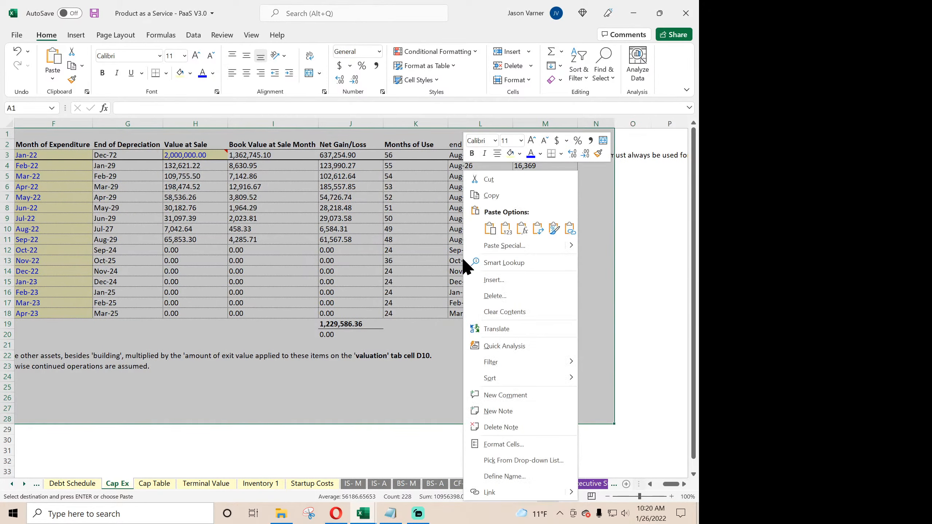
pyautogui.click(487, 197)
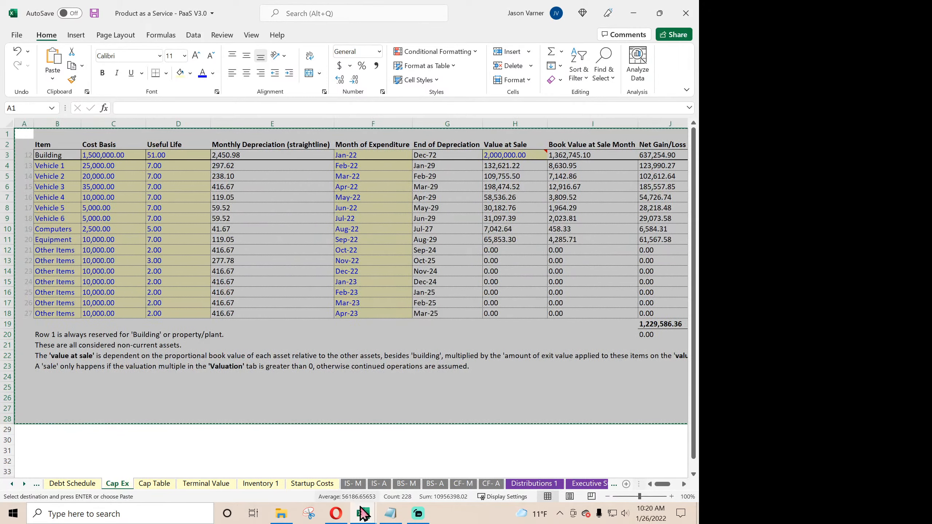
pyautogui.moveTo(364, 516)
pyautogui.click(406, 468)
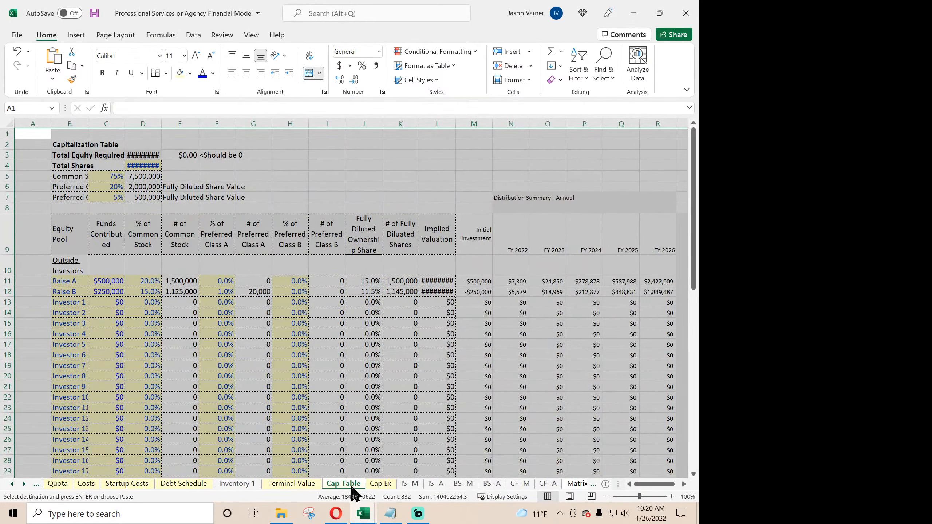
# - Paste the copied capital expenditure schedule at cell A1 of the Cap Ex sheet
pyautogui.click(381, 485)
pyautogui.rightClick(18, 135)
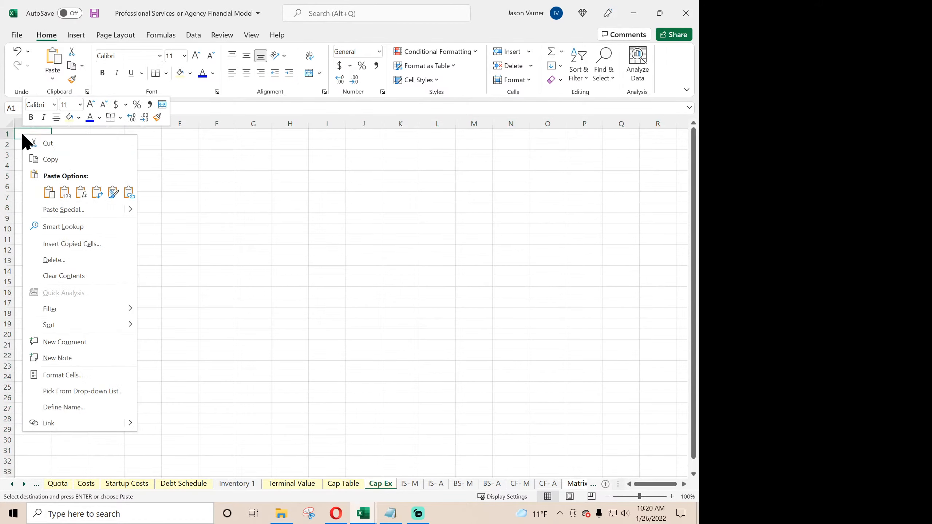
pyautogui.click(52, 199)
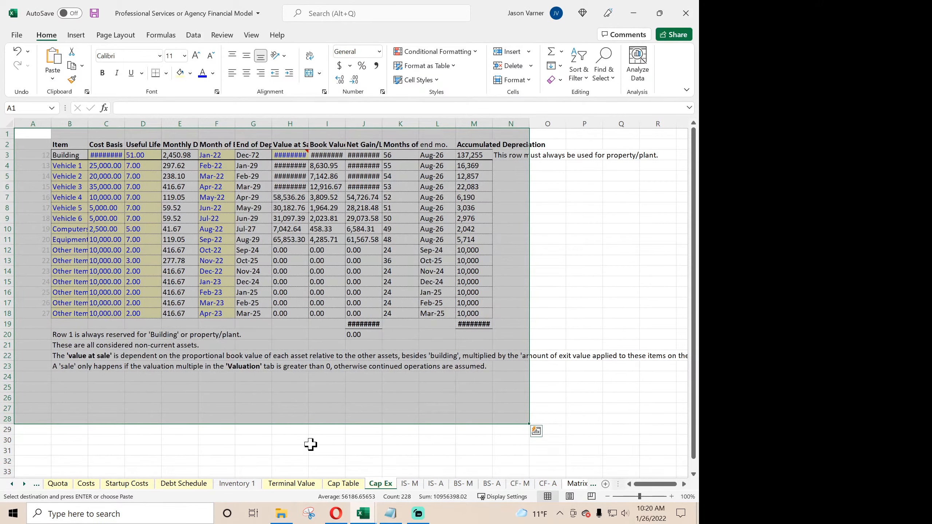
# - Review the Cap Table, Terminal Value, Debt Schedule, Startup Costs and Costs sheets of the Professional Services workbook
pyautogui.click(341, 484)
pyautogui.click(290, 484)
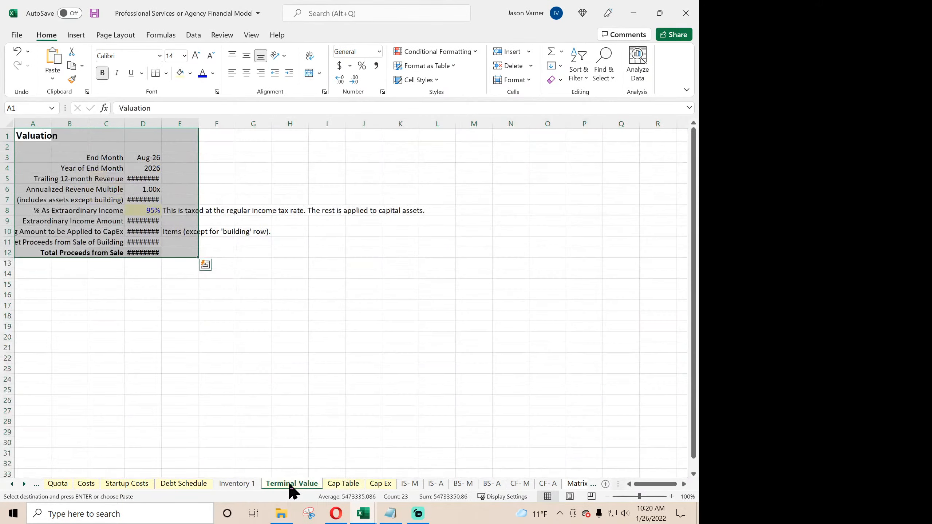
pyautogui.click(181, 486)
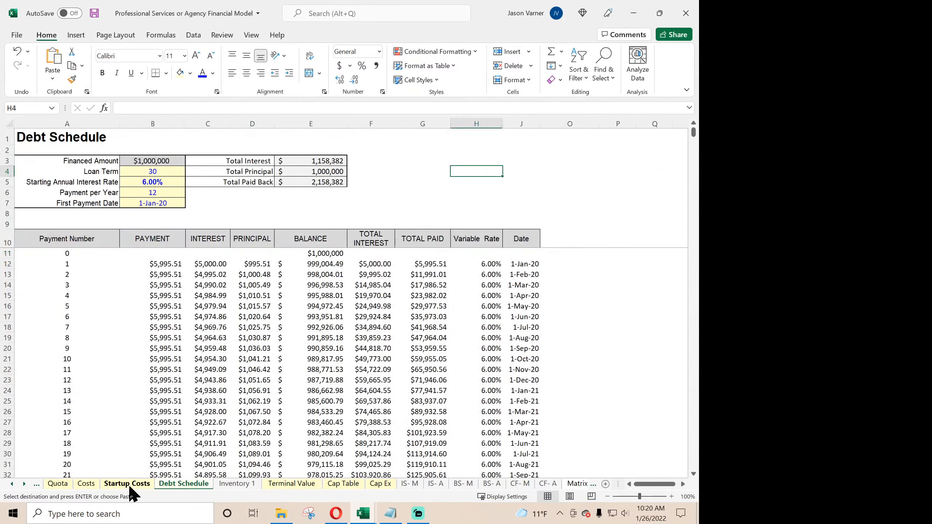
pyautogui.click(126, 485)
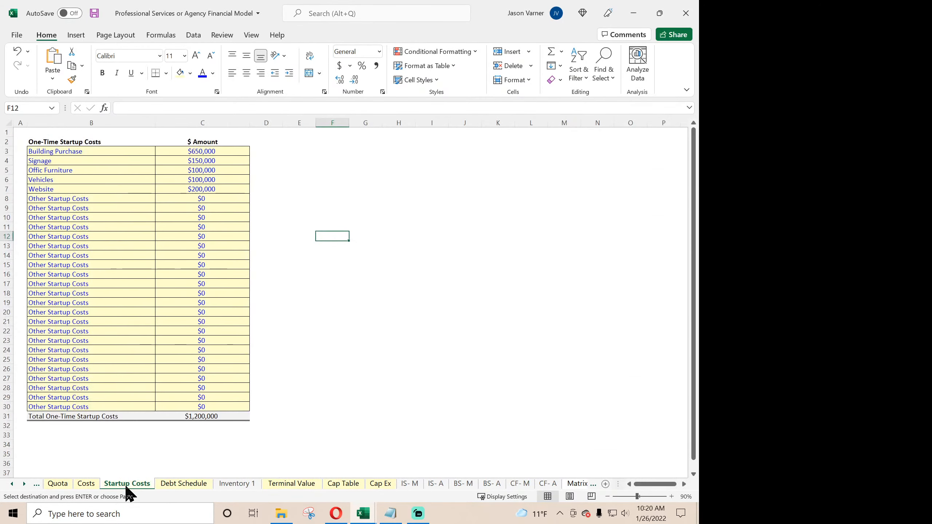
pyautogui.click(87, 486)
pyautogui.click(12, 484)
pyautogui.click(12, 484)
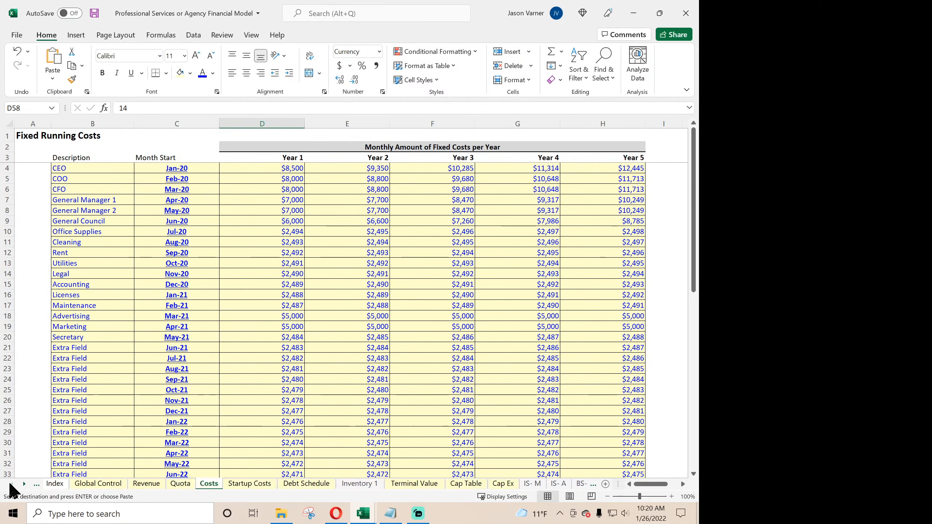
pyautogui.click(12, 484)
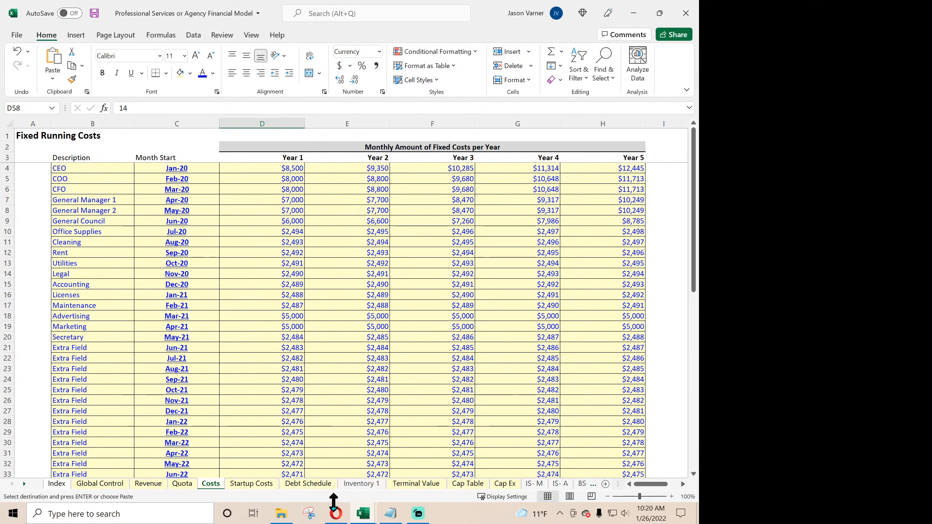
# - Copy the project assumptions and check summary, cells A1:J44, from the PaaS V3.0 Global Control sheet and switch to the Professional Services workbook
pyautogui.moveTo(363, 517)
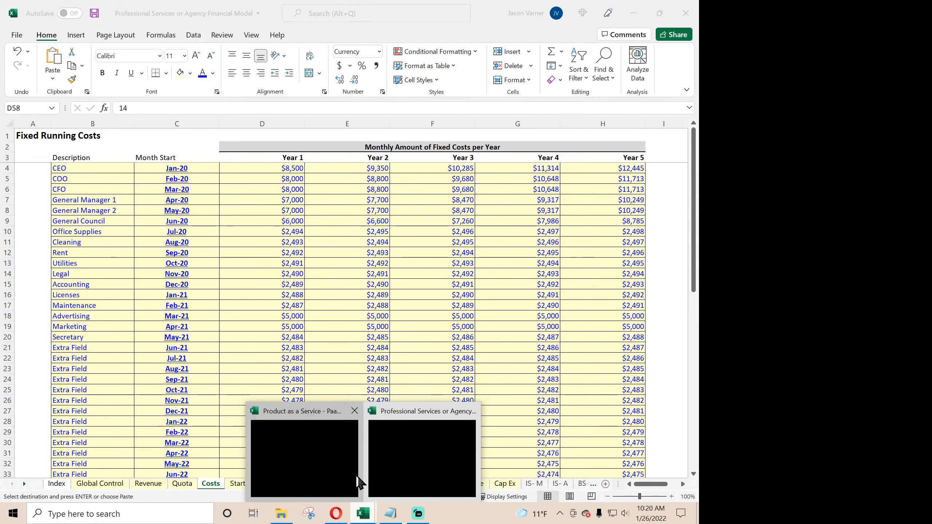
pyautogui.click(325, 472)
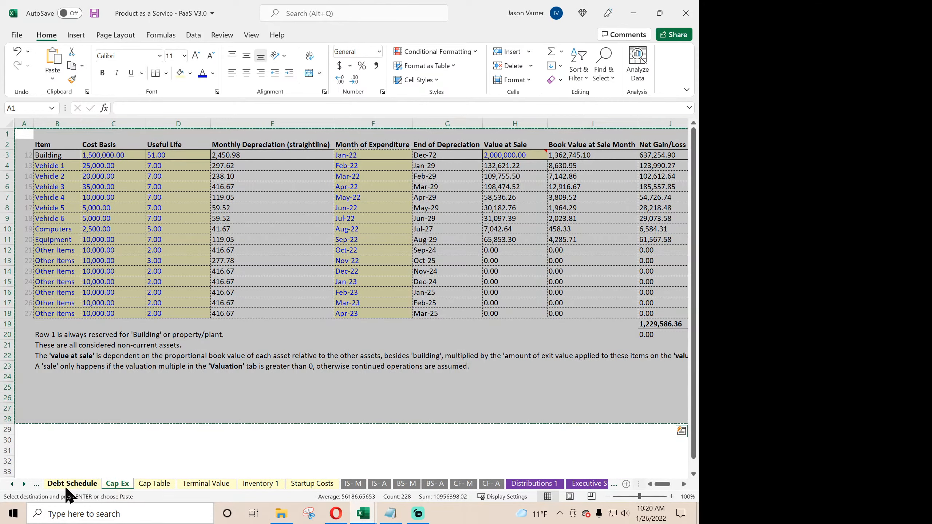
pyautogui.click(12, 484)
pyautogui.click(12, 484)
pyautogui.click(12, 484)
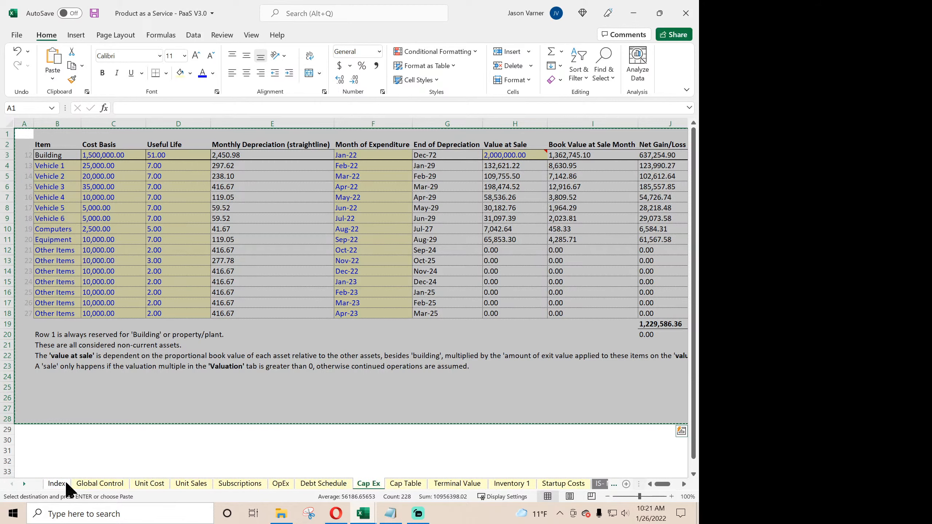
pyautogui.click(100, 484)
pyautogui.moveTo(25, 136); pyautogui.dragTo(441, 452)
pyautogui.rightClick(299, 242)
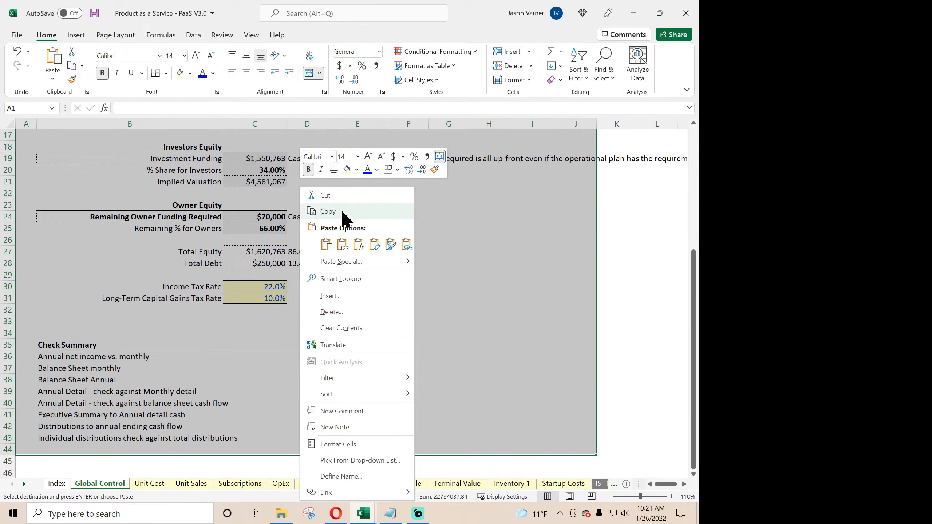
pyautogui.click(344, 212)
pyautogui.click(363, 515)
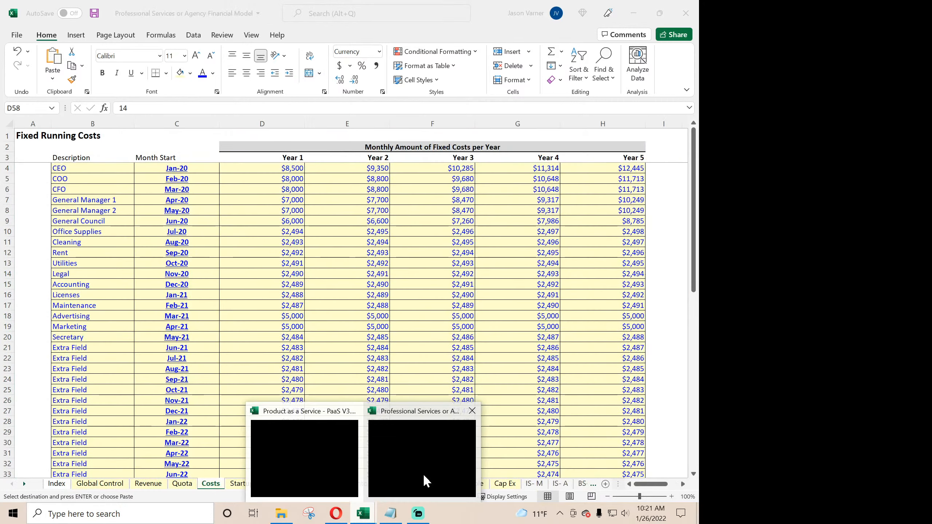
pyautogui.click(422, 478)
# - Paste the copied project assumptions at cell A1 of the Global Control sheet, over the existing assumptions
pyautogui.click(96, 484)
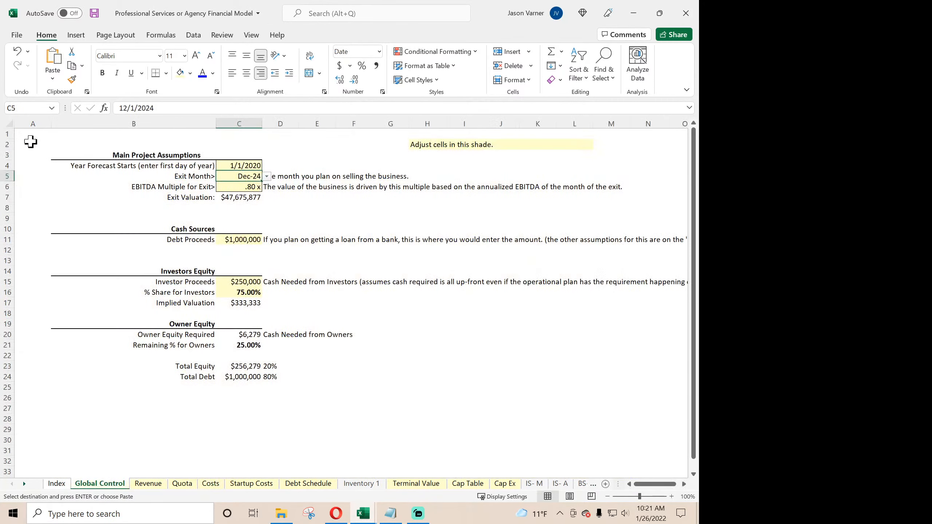
pyautogui.rightClick(24, 136)
pyautogui.click(48, 194)
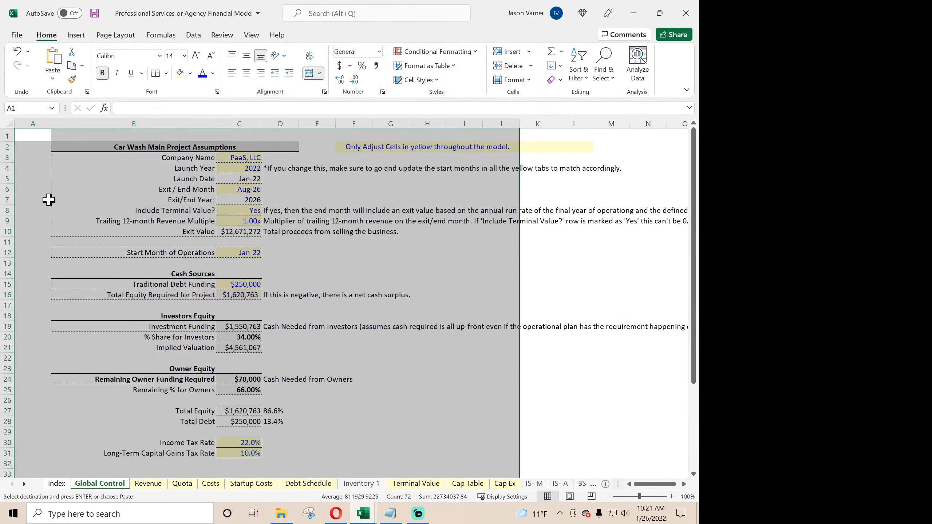
# - View the monthly income statement sheet (IS- M) in the Professional Services or Agency Financial Model workbook
pyautogui.click(378, 379)
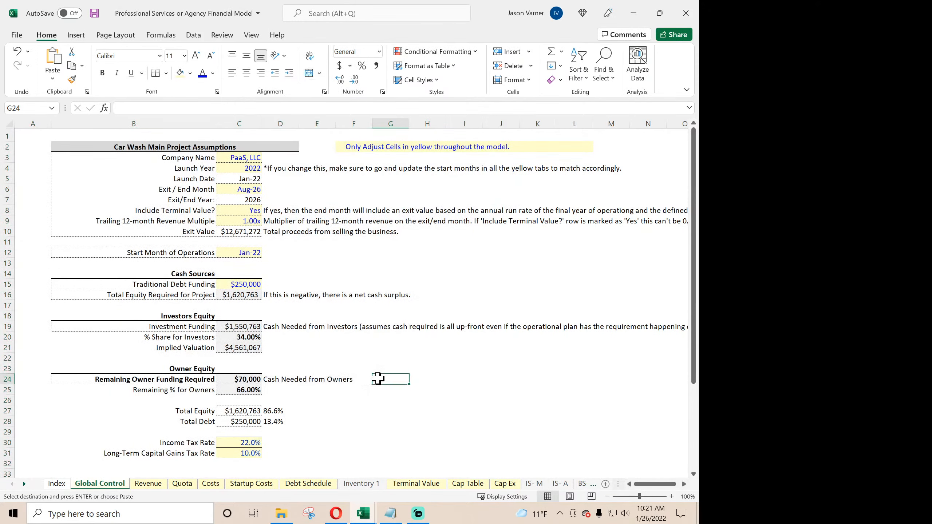
pyautogui.click(282, 514)
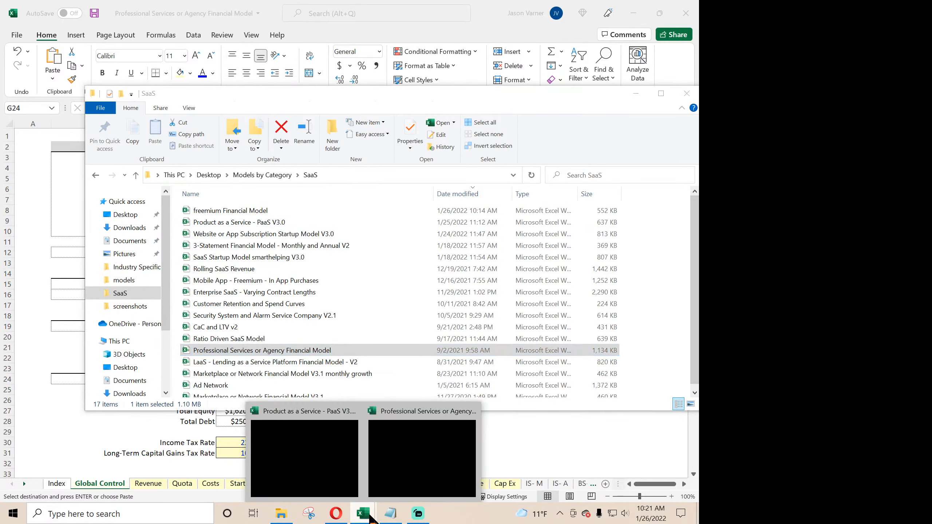
pyautogui.click(404, 468)
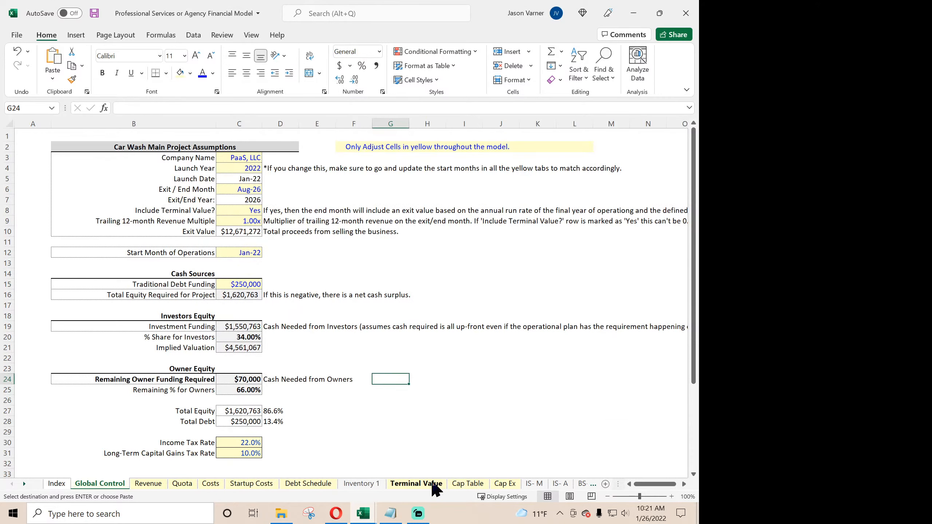
pyautogui.click(539, 484)
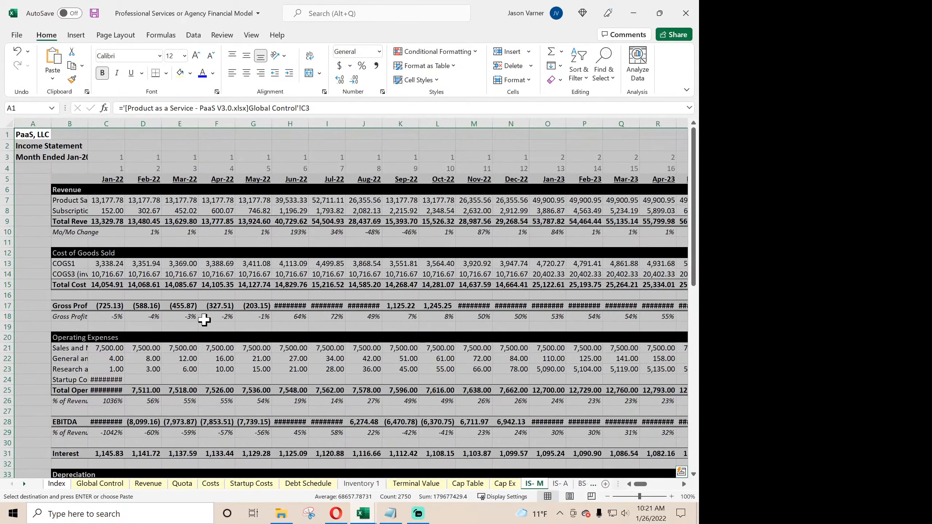
# - Switch to the Product as a Service - PaaS V3.0 workbook and view its monthly income statement from Jan-22
pyautogui.click(363, 513)
pyautogui.click(332, 466)
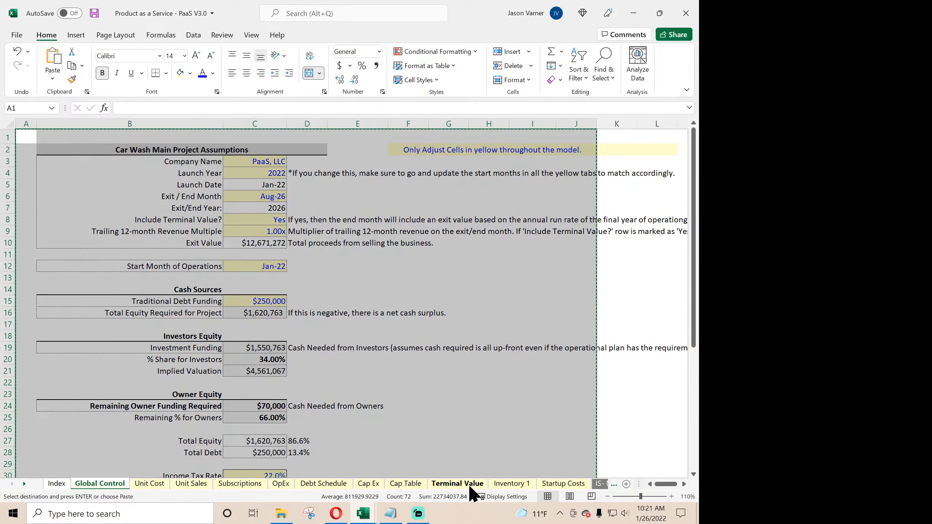
pyautogui.click(599, 484)
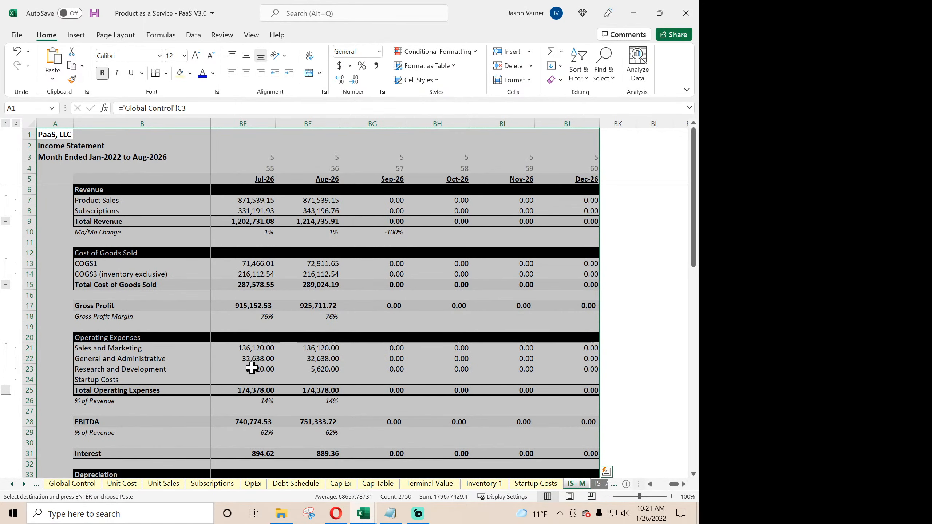
pyautogui.click(253, 378)
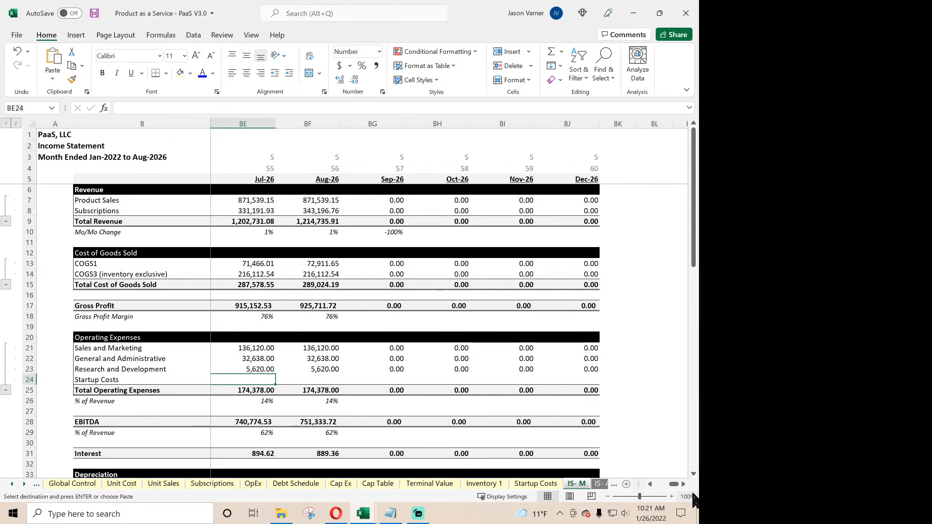
pyautogui.moveTo(674, 485); pyautogui.dragTo(656, 485)
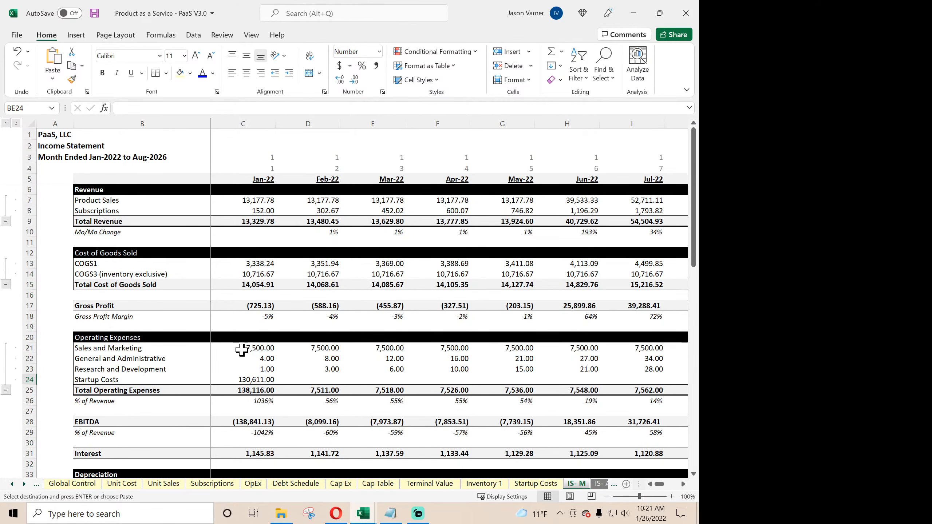
# - Trace the Jan-22 startup costs on the monthly income statement to the total on the Startup Costs sheet
pyautogui.click(246, 387)
pyautogui.click(245, 380)
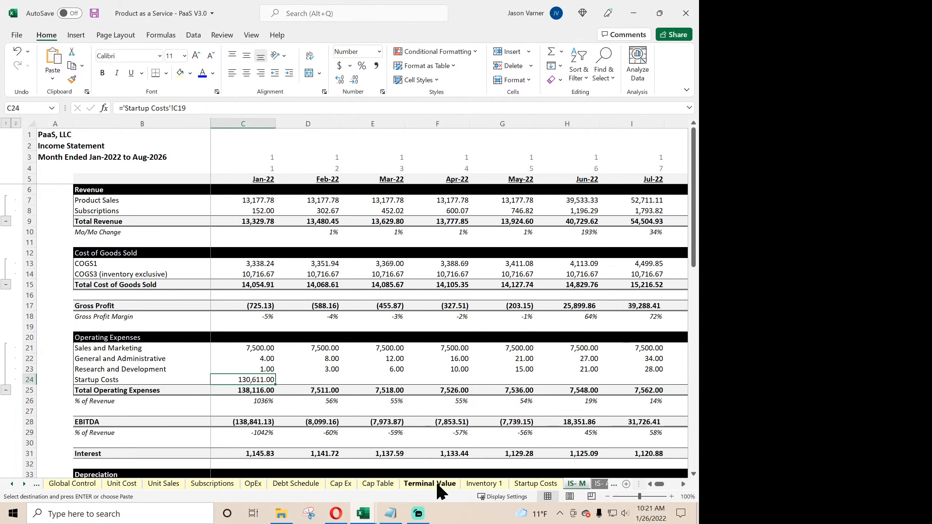
pyautogui.click(536, 483)
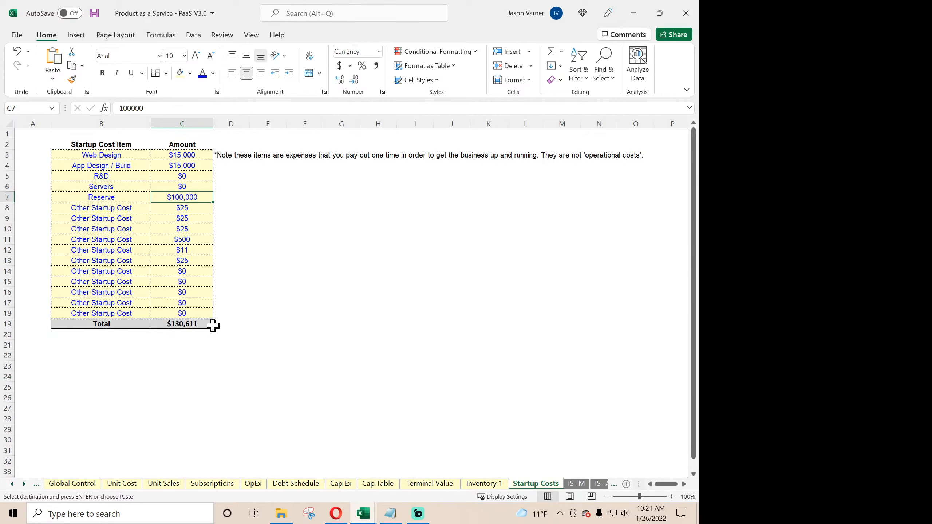
pyautogui.click(193, 325)
# - Open the freemium Financial Model workbook and examine the startup costs formulas on its Startup Costs and Executive Summary sheets
pyautogui.click(281, 514)
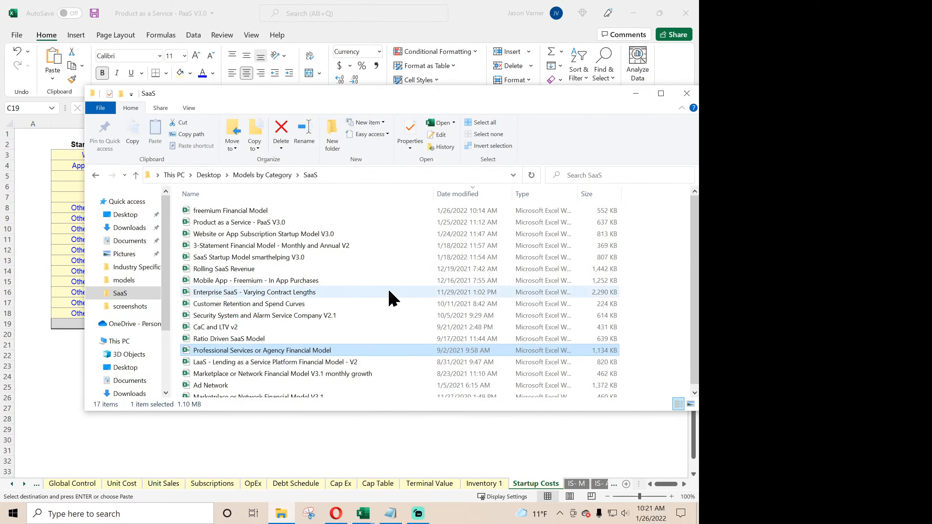
pyautogui.doubleClick(242, 211)
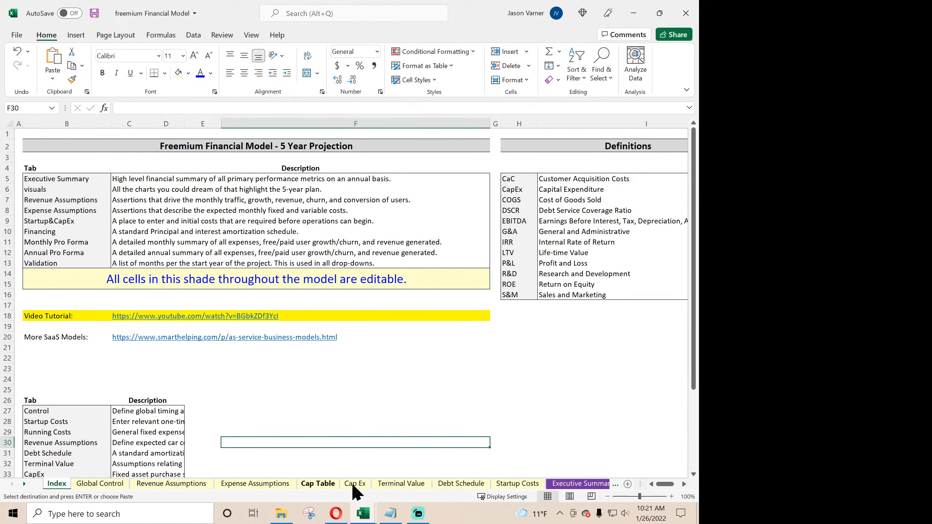
pyautogui.click(510, 484)
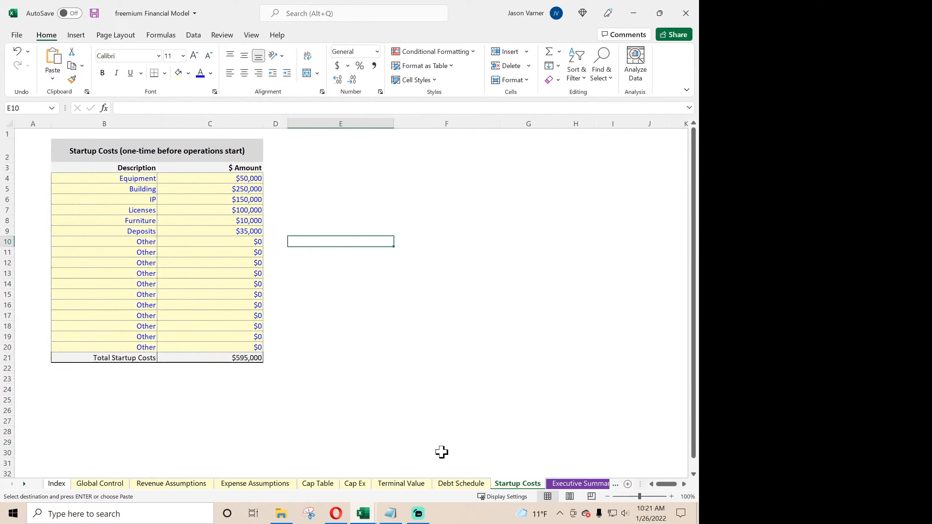
pyautogui.click(232, 356)
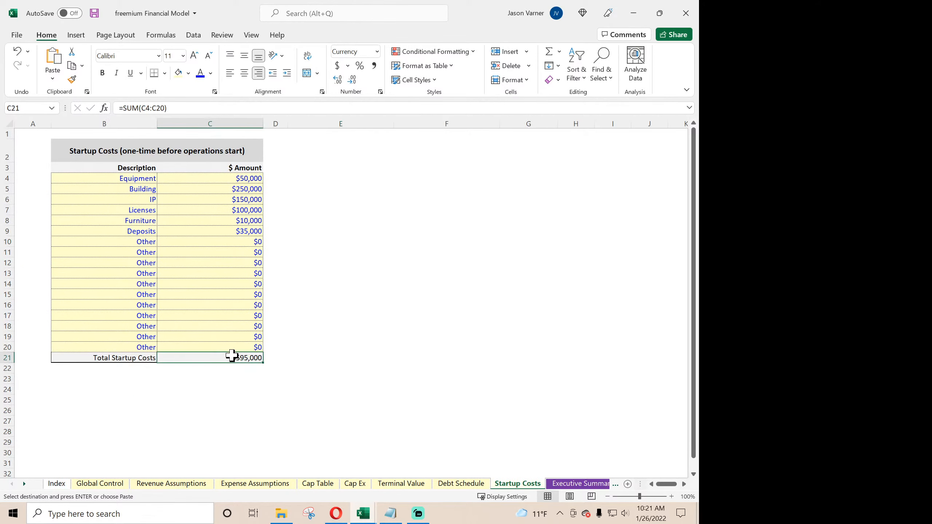
pyautogui.click(558, 484)
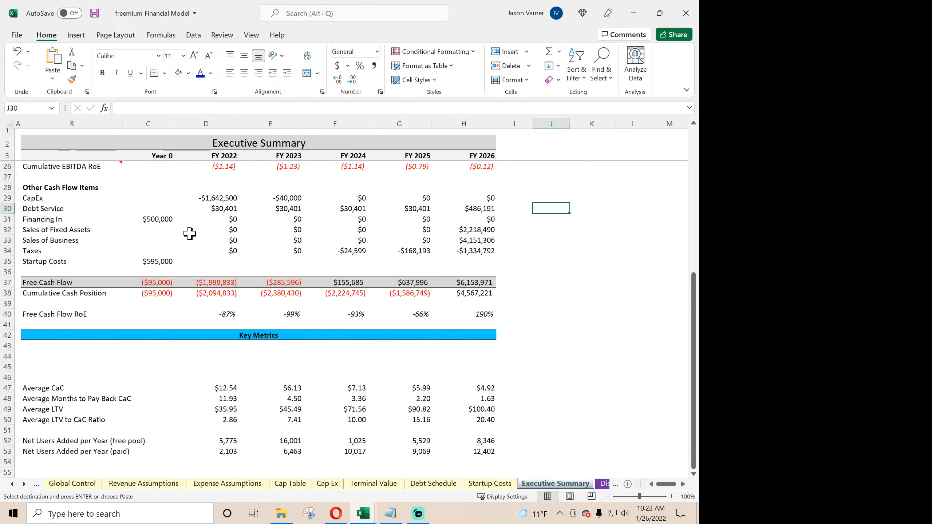
pyautogui.click(168, 260)
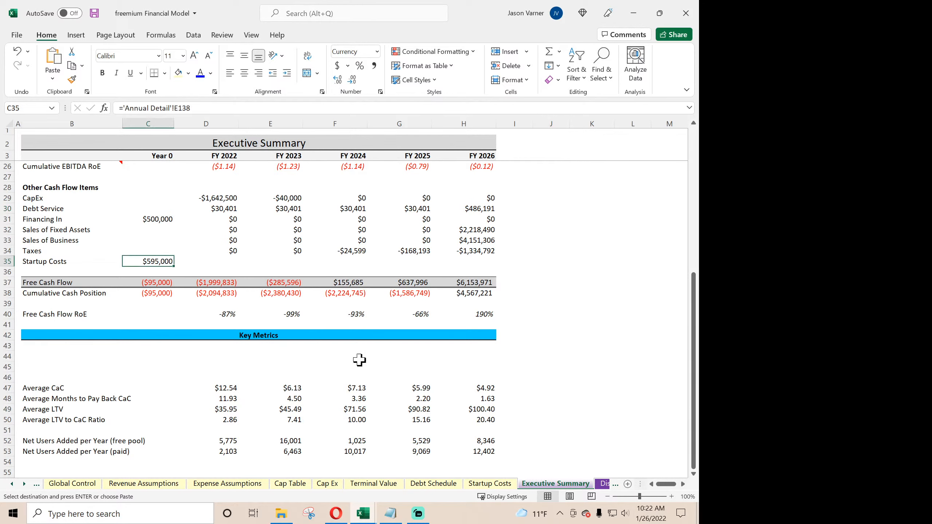
# - Examine the Jan-22 startup costs formula on the freemium model's monthly income statement, and close that workbook
pyautogui.click(600, 484)
pyautogui.click(602, 484)
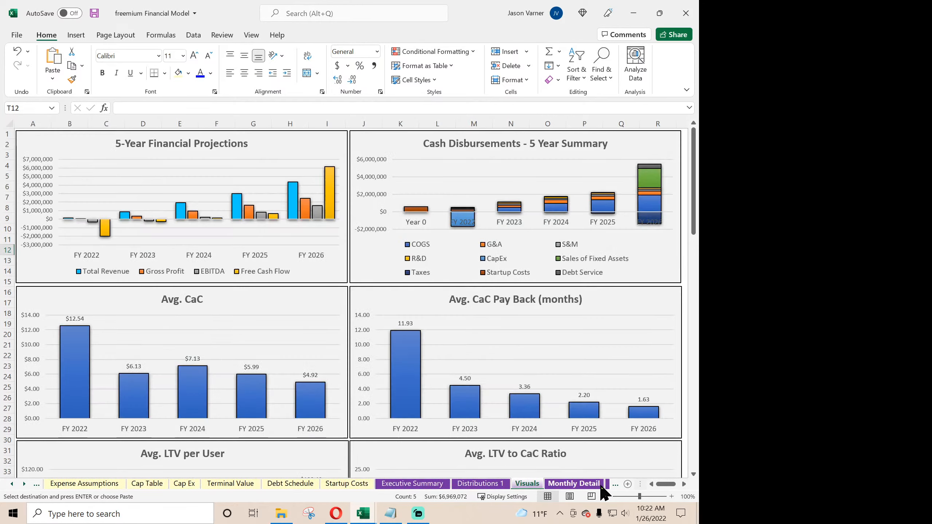
pyautogui.click(598, 485)
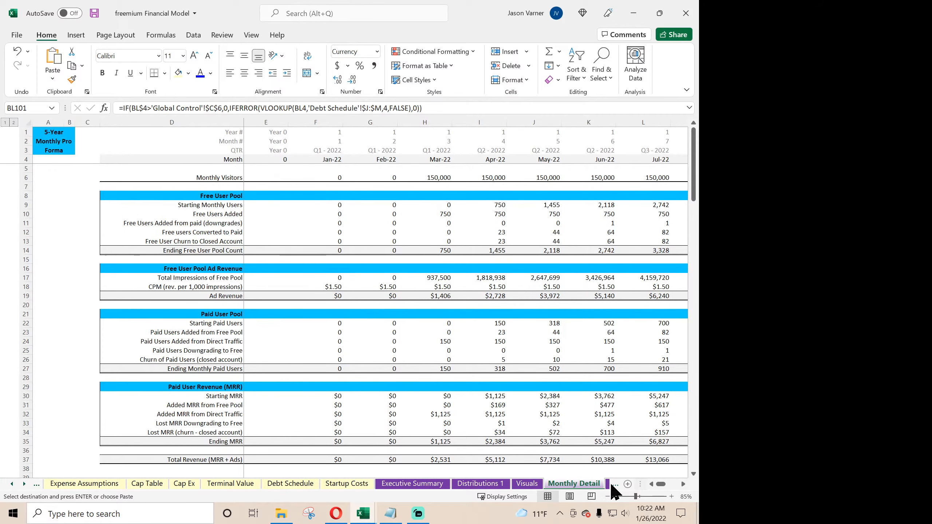
pyautogui.click(610, 483)
pyautogui.click(606, 483)
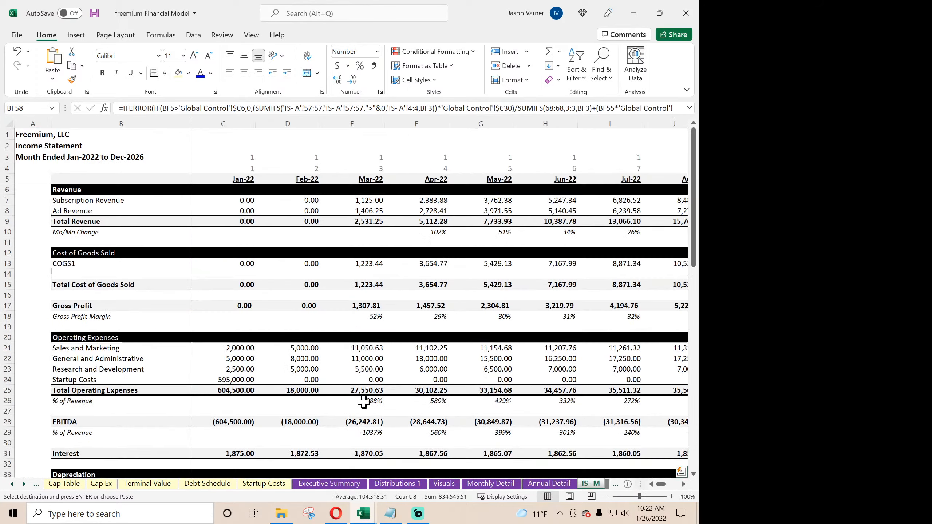
pyautogui.scroll(-15, 195, 364)
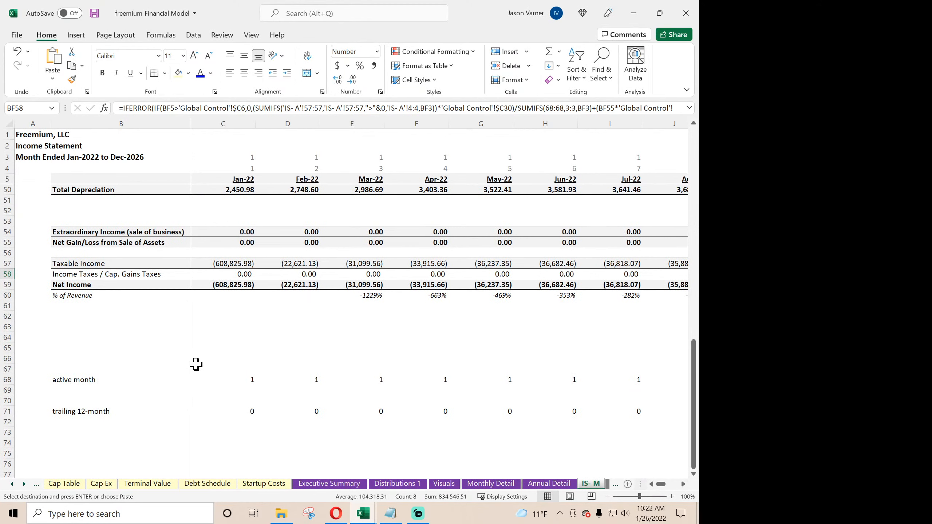
pyautogui.scroll(11, 195, 364)
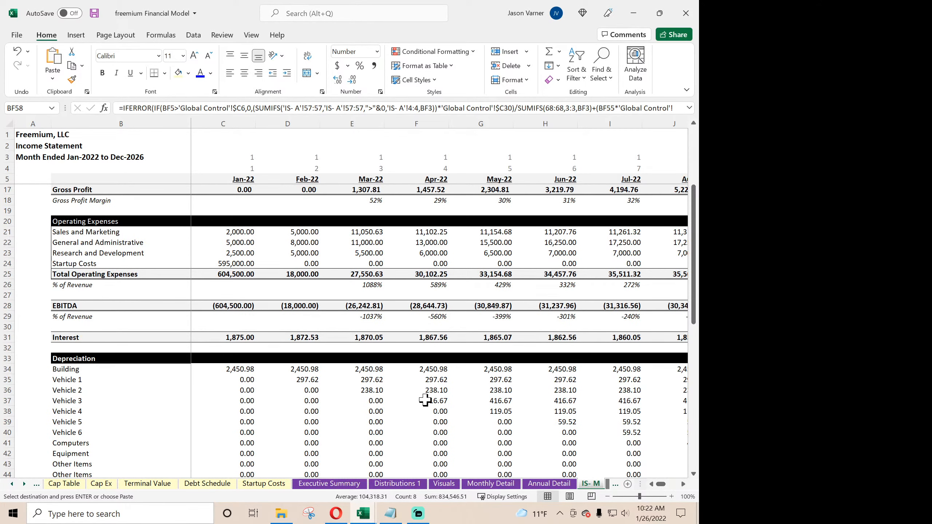
pyautogui.click(230, 263)
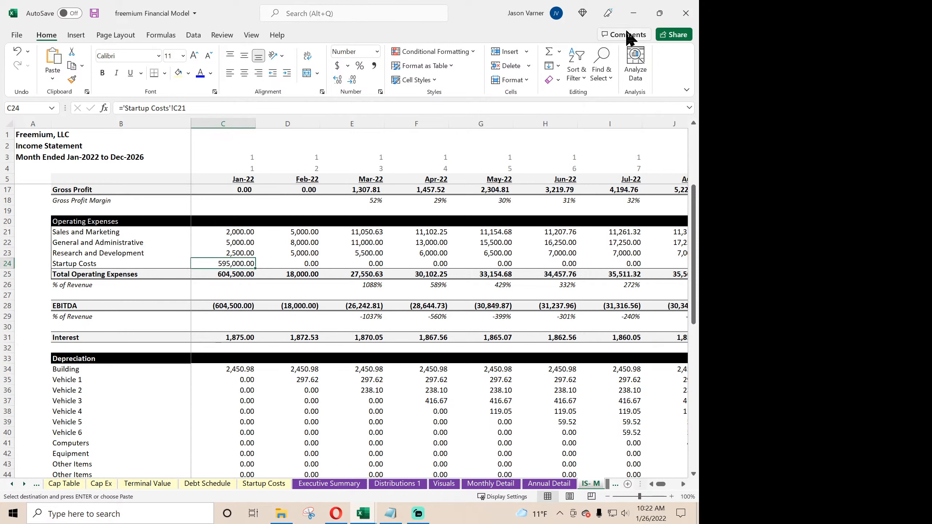
pyautogui.click(685, 14)
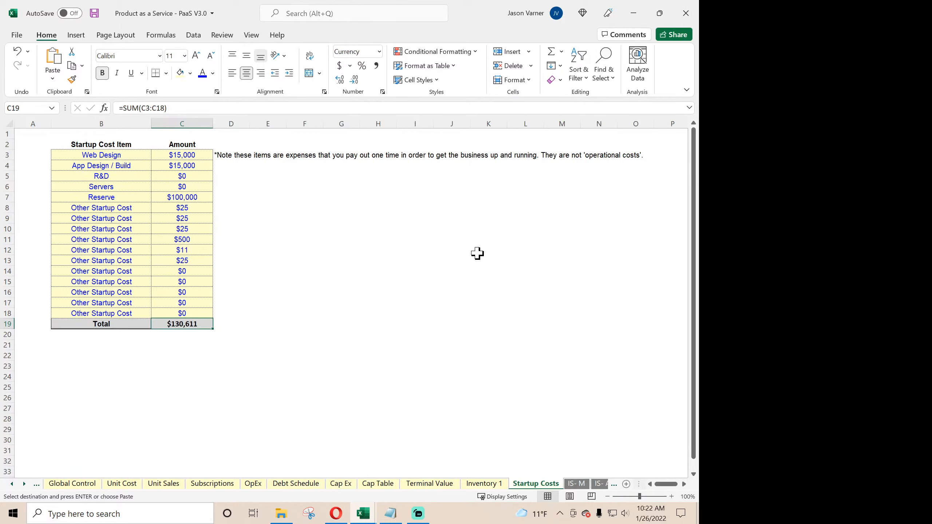
# - Return to the Global Control sheet of the Professional Services or Agency Financial Model workbook
pyautogui.click(440, 305)
pyautogui.click(371, 515)
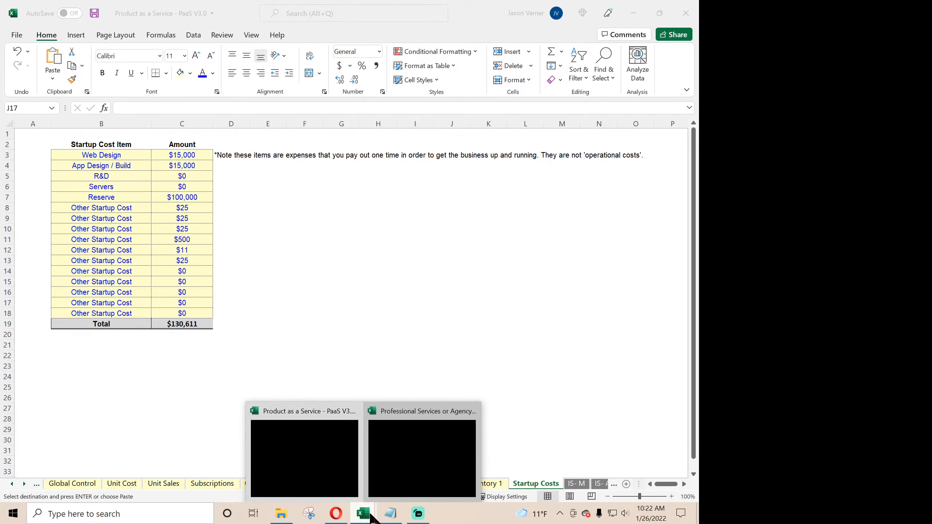
pyautogui.click(411, 477)
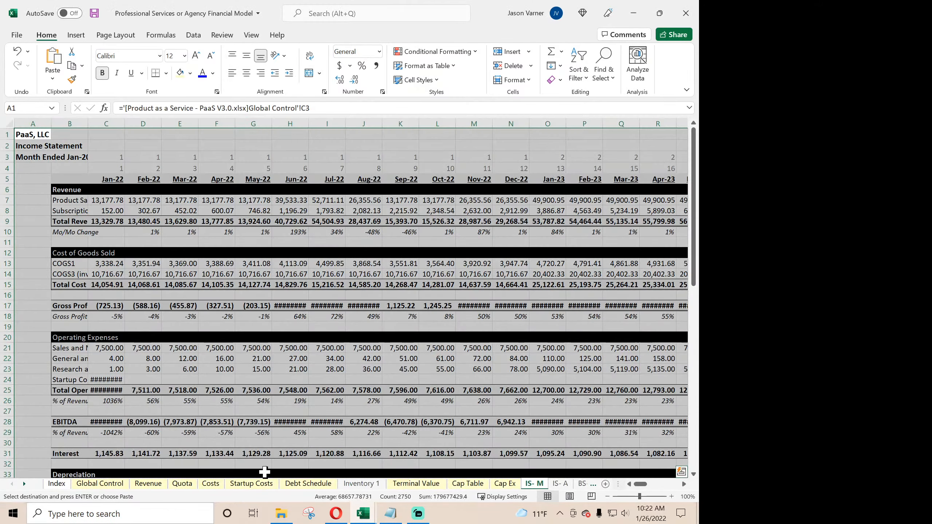
pyautogui.click(111, 484)
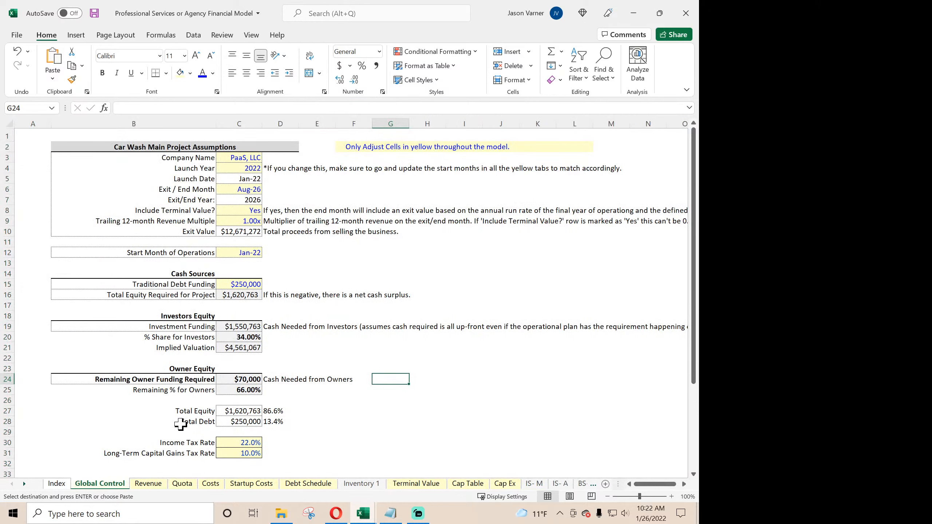
# - Copy the external reference "[Product as a Service - PaaS V3.0.xlsx]" out of the Investment Funding formula in C19
pyautogui.click(237, 326)
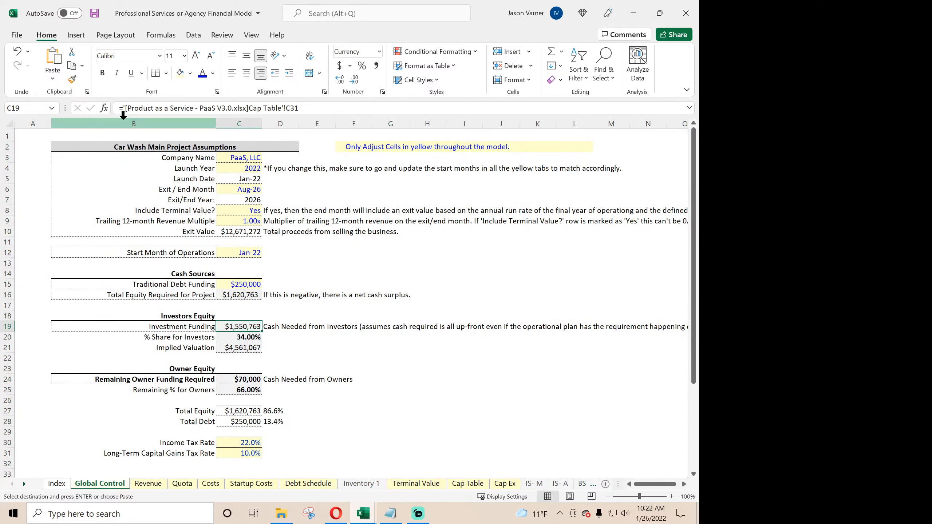
pyautogui.click(127, 108)
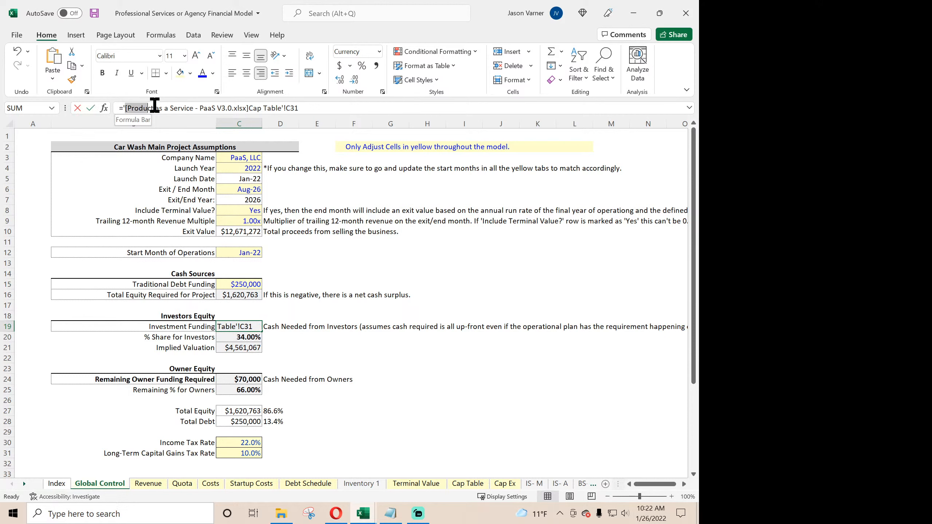
pyautogui.moveTo(154, 105); pyautogui.dragTo(237, 105)
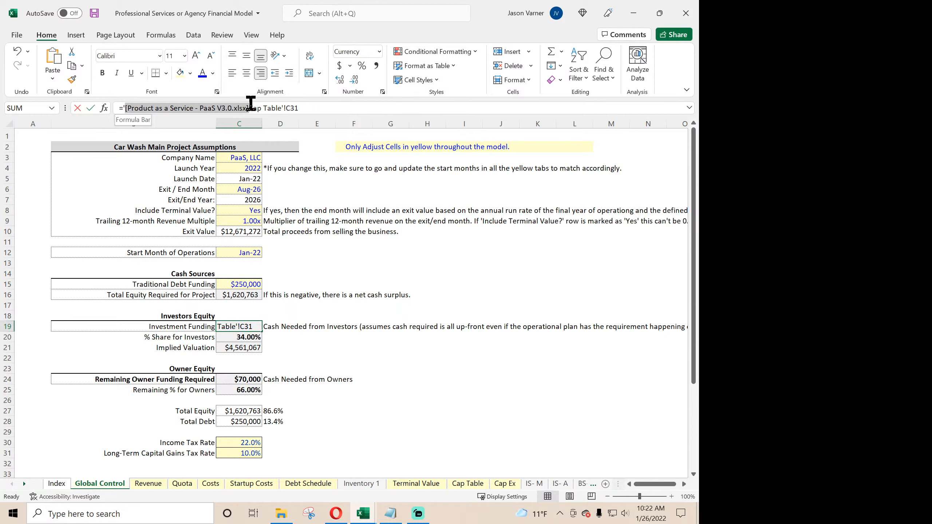
pyautogui.rightClick(234, 107)
pyautogui.click(260, 132)
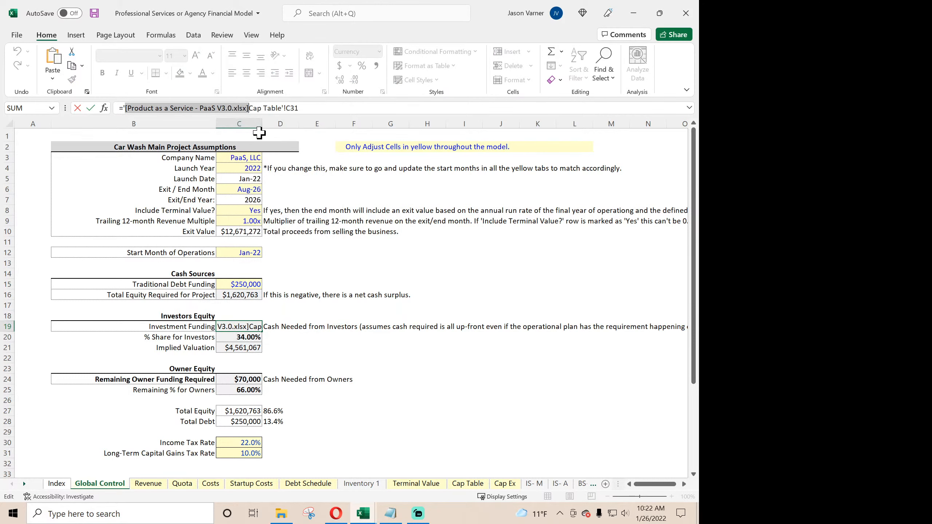
pyautogui.press('Return')
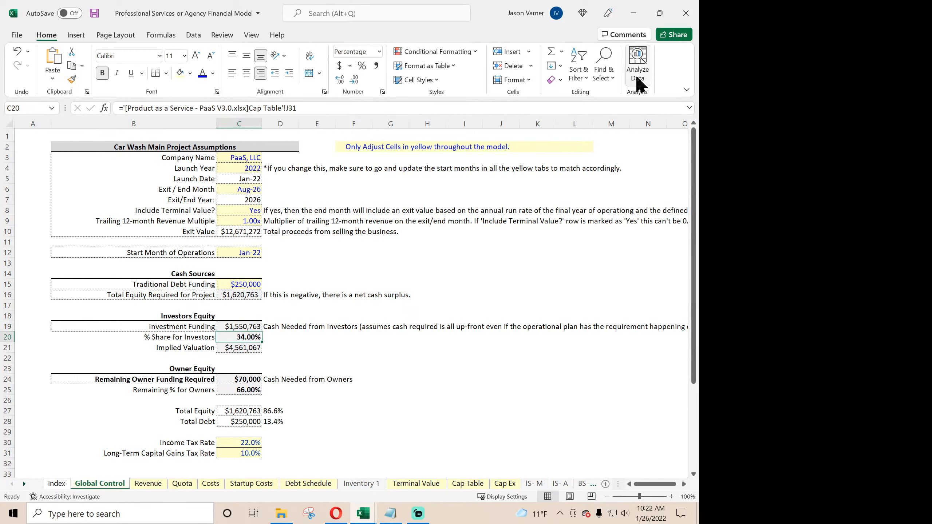
# - Replace all occurrences of "[Product as a Service - PaaS V3.0.xlsx]" with nothing across the whole workbook, cancelling the file request for Distributions 1
pyautogui.click(606, 81)
pyautogui.click(620, 112)
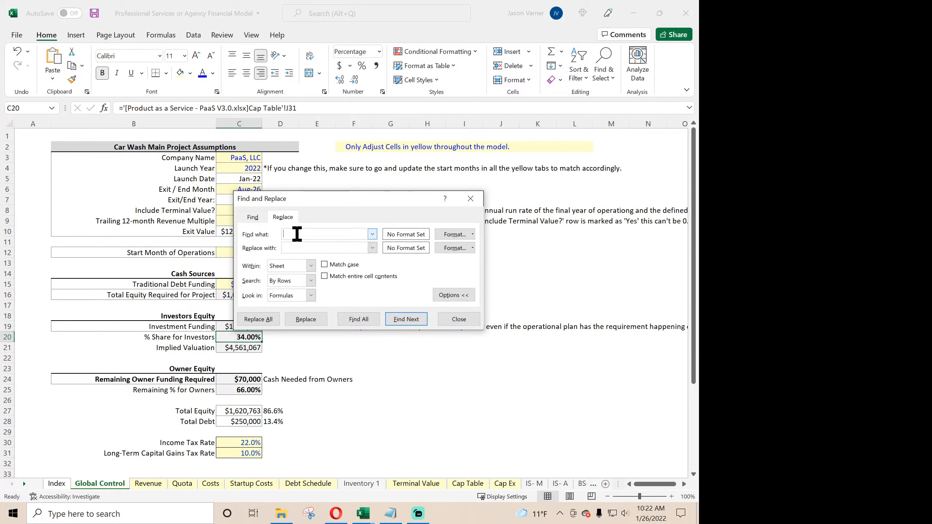
pyautogui.hotkey('ctrl', 'v')
pyautogui.click(296, 265)
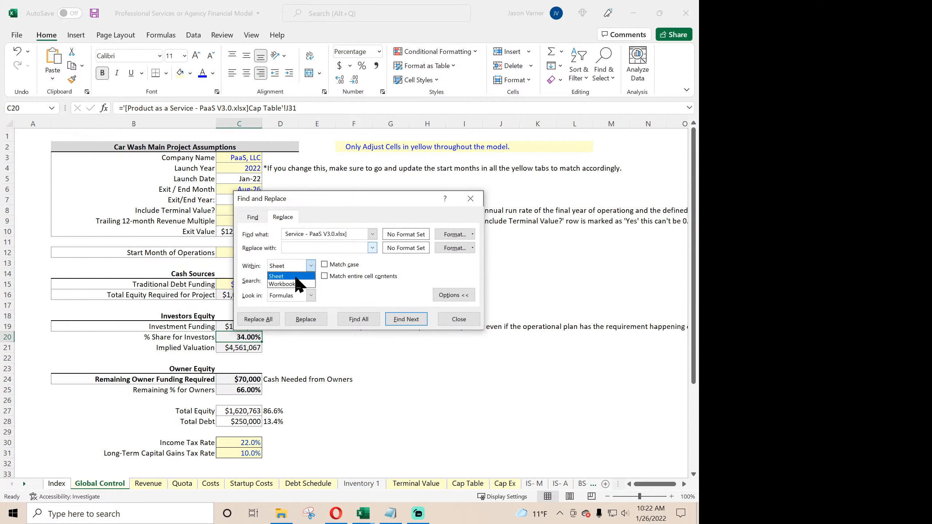
pyautogui.click(296, 284)
pyautogui.click(258, 319)
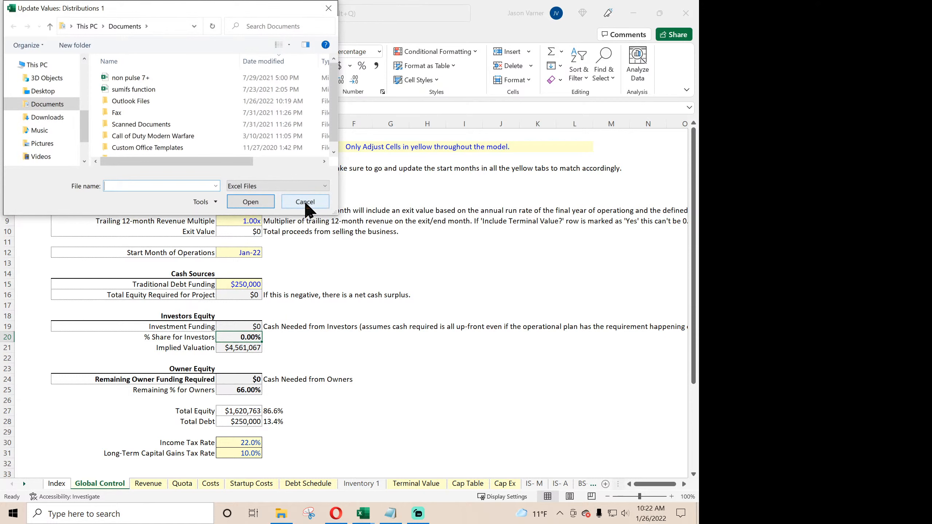
pyautogui.click(306, 202)
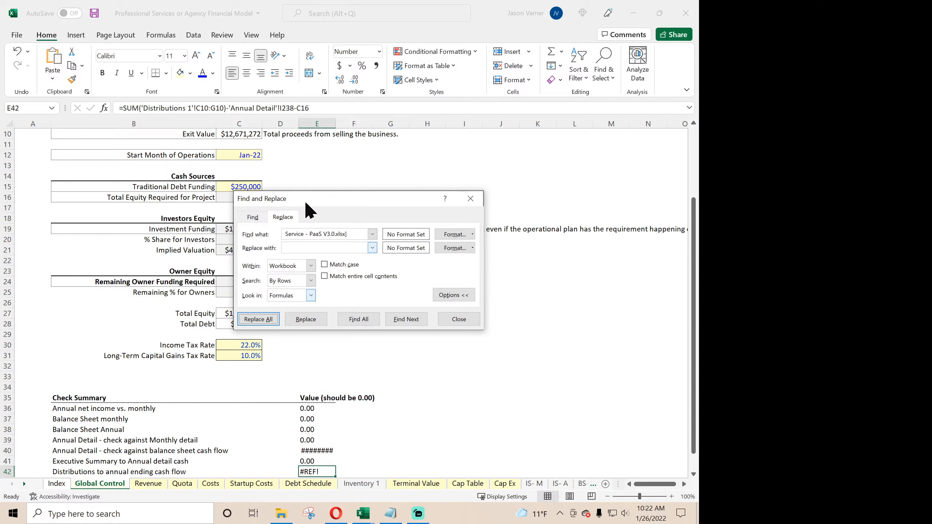
# - Undo the workbook-wide replacement of the external reference and check the Total Equity Required for Project formula in C16
pyautogui.click(465, 319)
pyautogui.click(17, 55)
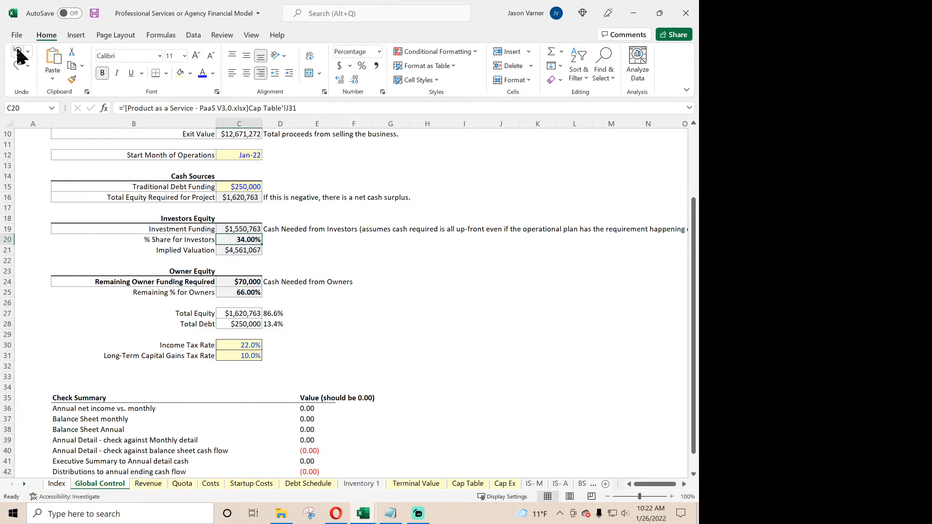
pyautogui.click(251, 196)
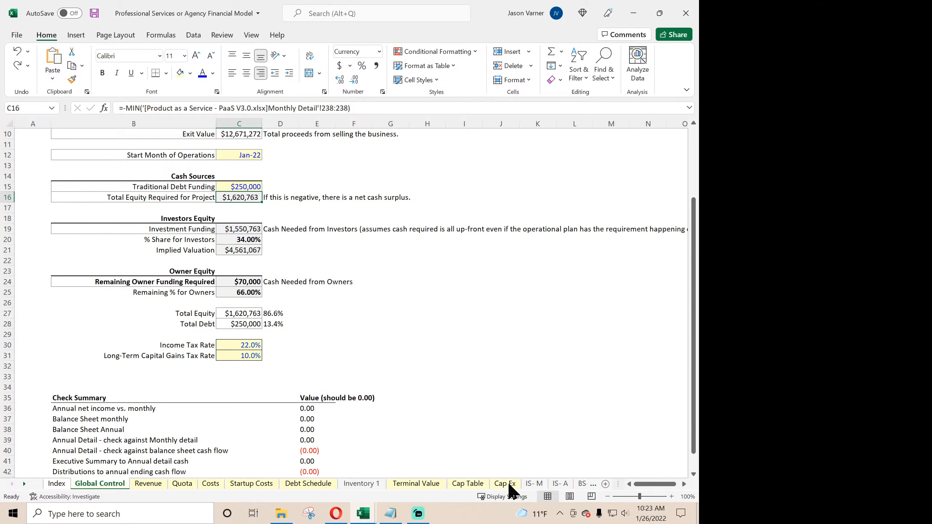
# - Compare the output sheets' names and tab colors in Product as a Service - PaaS V3.0 with those in the Professional Services or Agency Financial Model
pyautogui.click(20, 483)
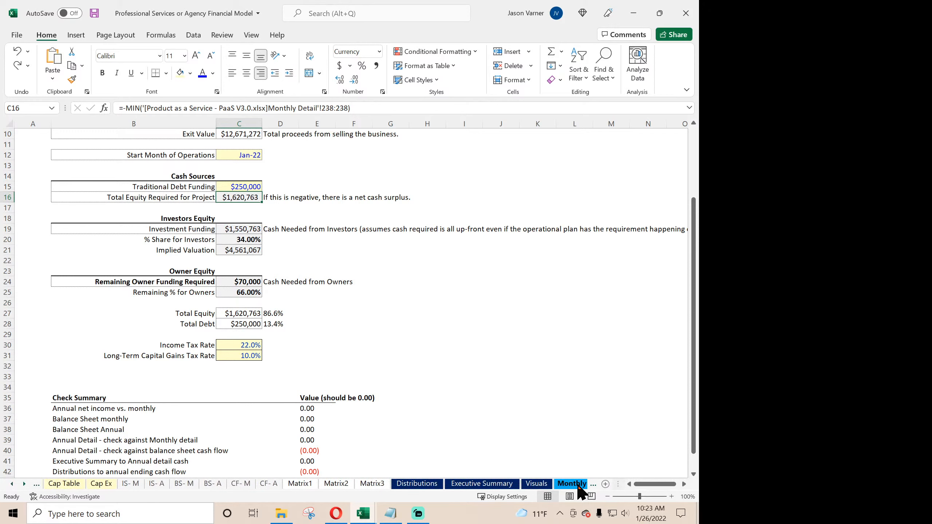
pyautogui.click(570, 484)
pyautogui.click(581, 484)
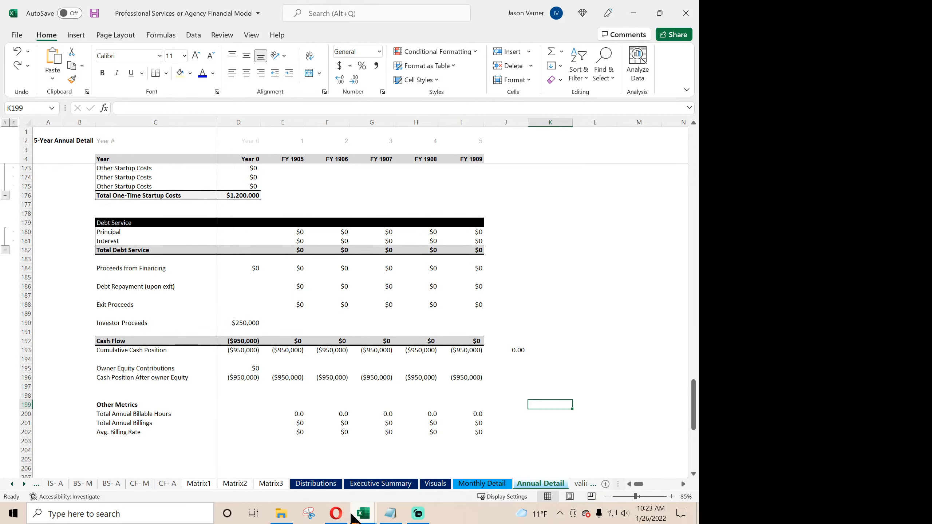
pyautogui.moveTo(364, 516)
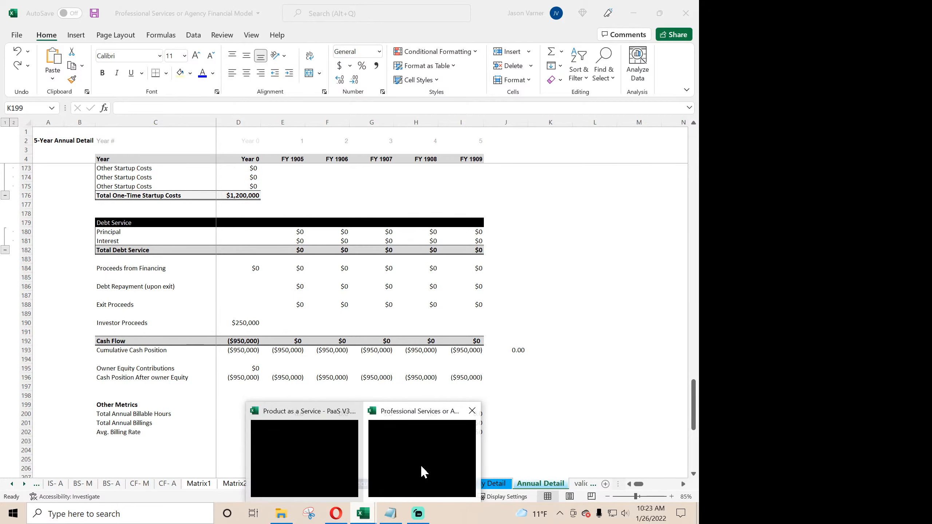
pyautogui.click(334, 469)
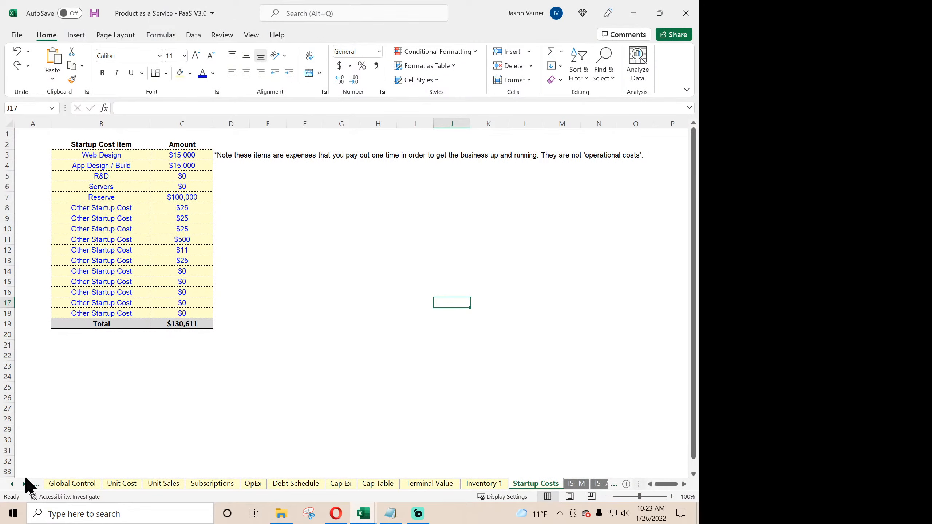
pyautogui.click(25, 484)
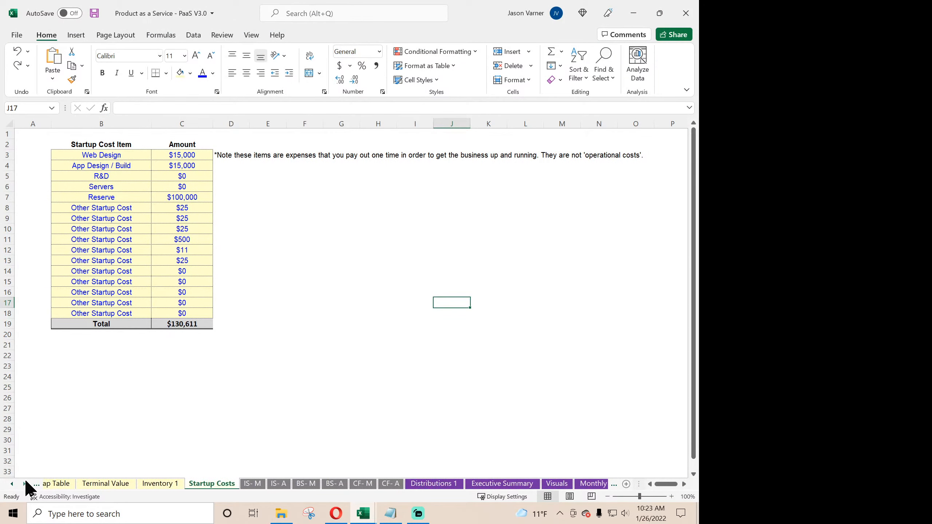
pyautogui.click(25, 484)
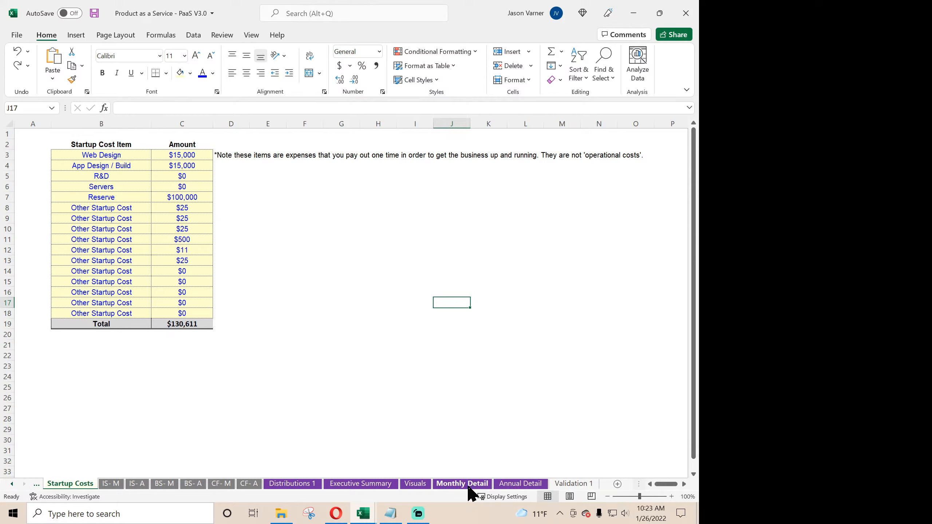
pyautogui.click(363, 513)
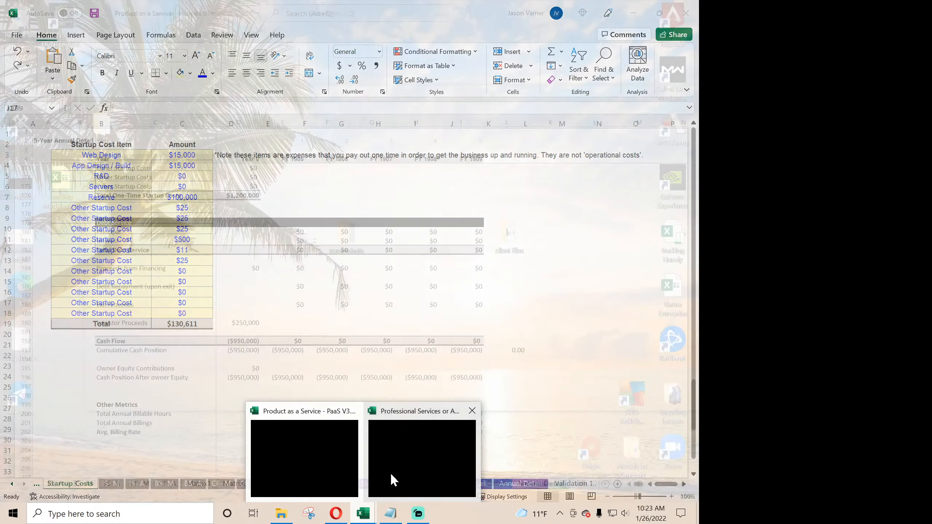
pyautogui.click(390, 472)
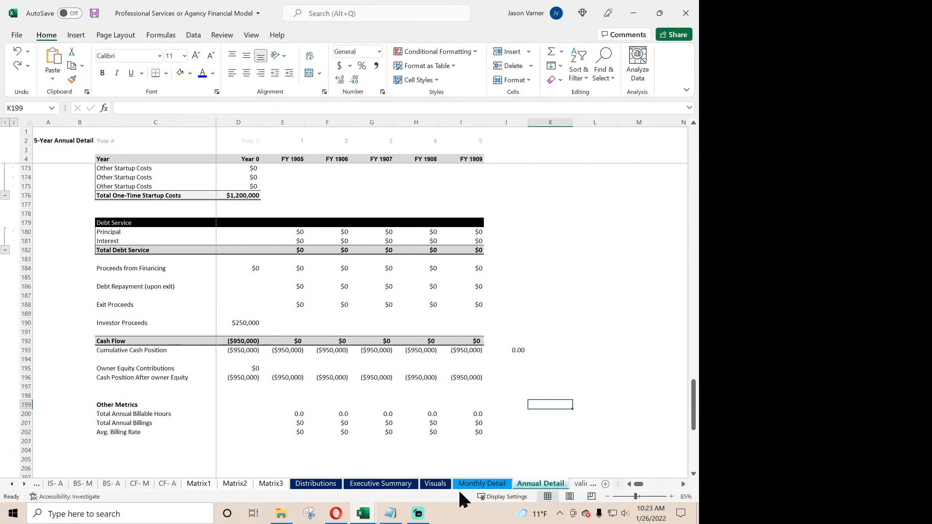
# - Color the Monthly Detail and Annual Detail sheet tabs purple
pyautogui.click(478, 485)
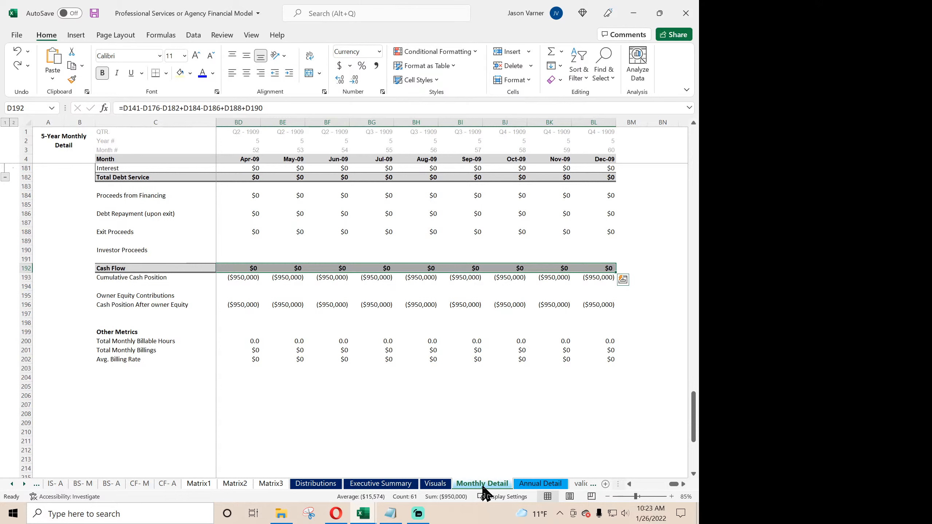
pyautogui.rightClick(483, 486)
pyautogui.moveTo(530, 427)
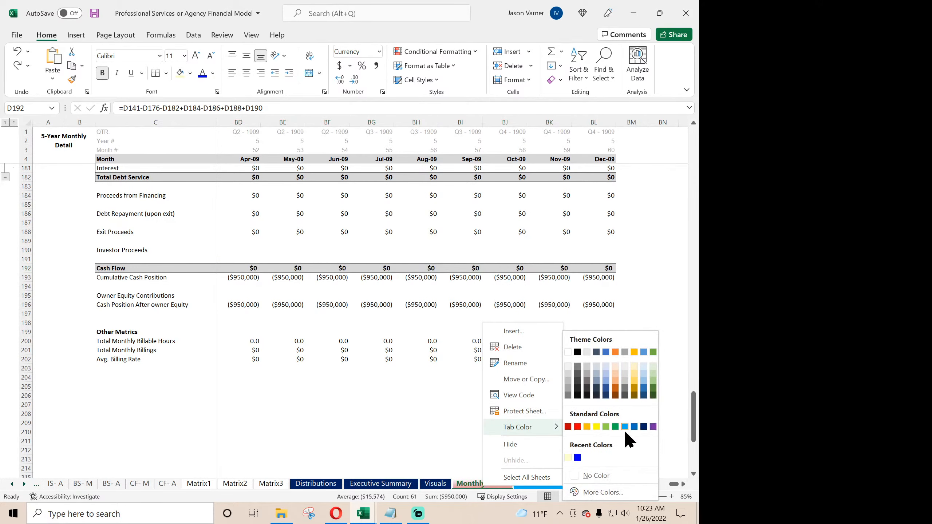
pyautogui.click(653, 427)
pyautogui.rightClick(544, 490)
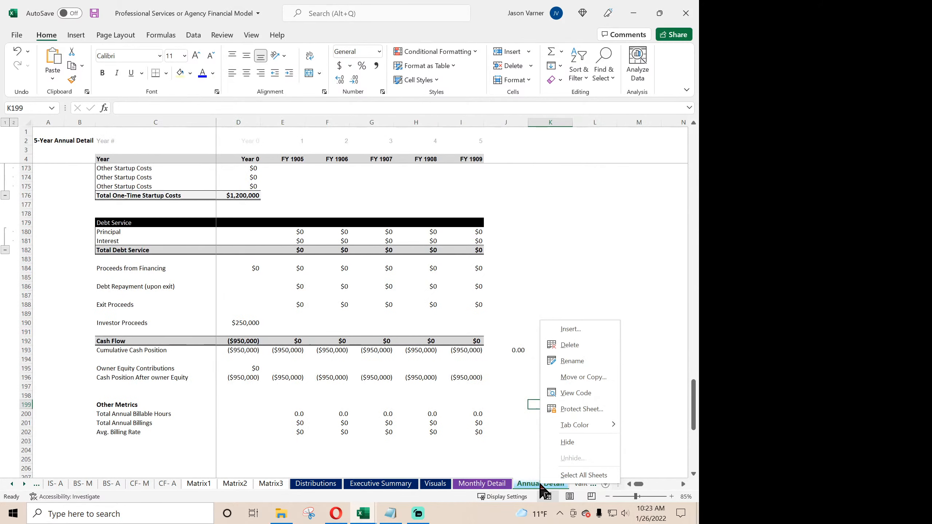
pyautogui.moveTo(576, 425)
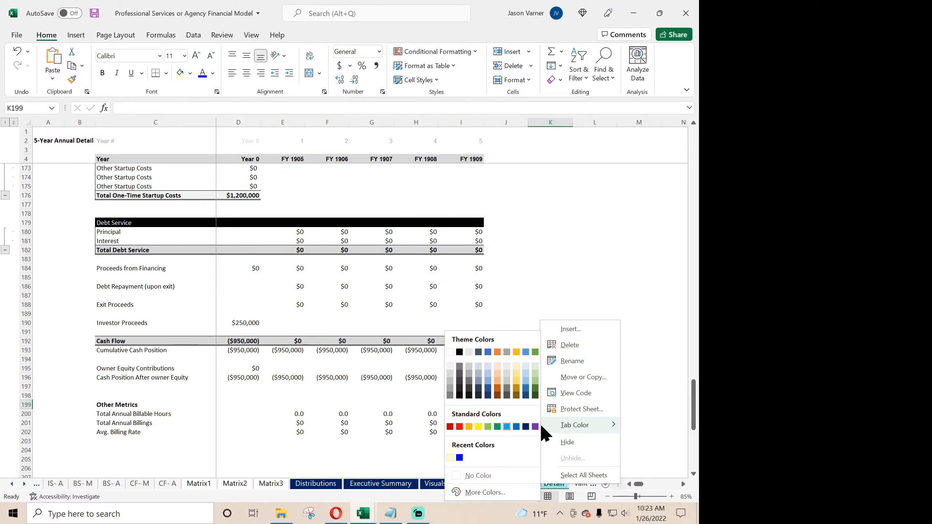
pyautogui.click(462, 476)
# - Color the Visuals and Executive Summary sheet tabs purple
pyautogui.rightClick(436, 486)
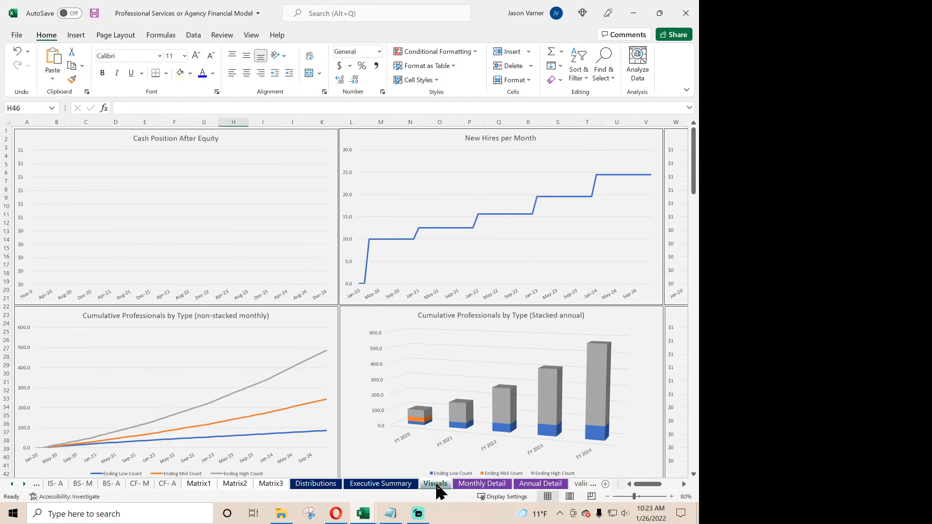
pyautogui.moveTo(482, 427)
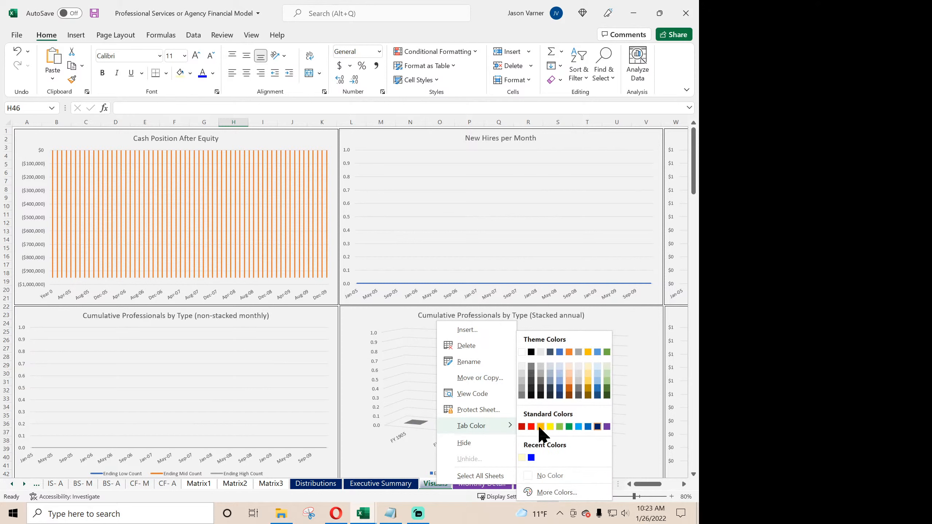
pyautogui.click(608, 427)
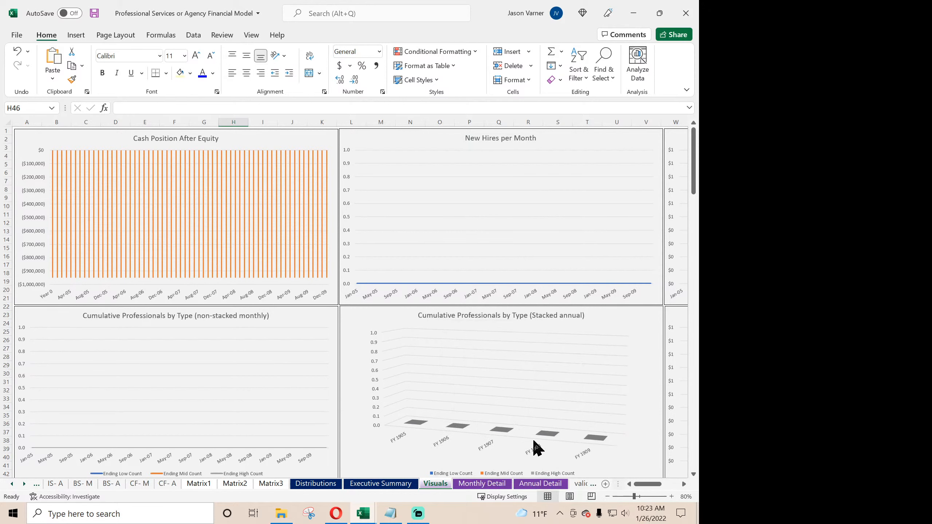
pyautogui.click(385, 484)
pyautogui.rightClick(386, 484)
pyautogui.moveTo(429, 425)
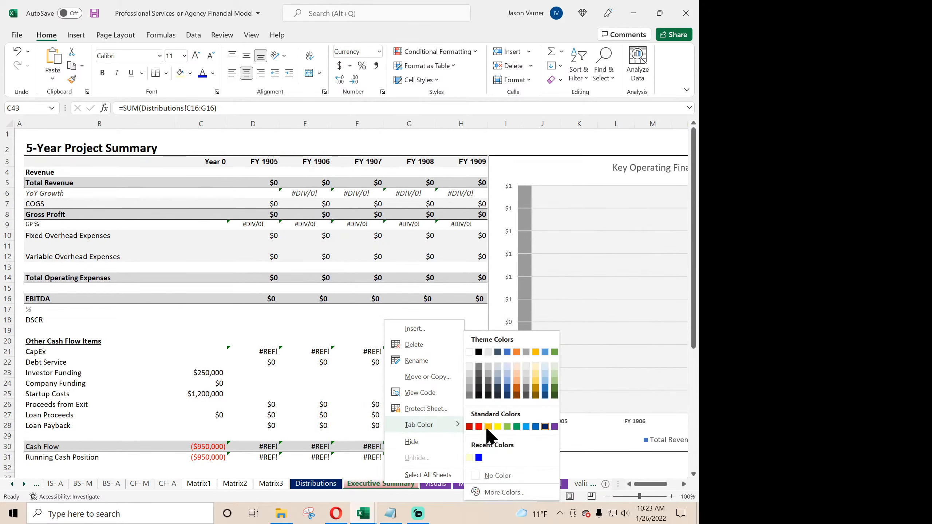
pyautogui.click(555, 428)
# - Rename the Distributions sheet as "Distributions 1" and color its tab purple
pyautogui.click(325, 484)
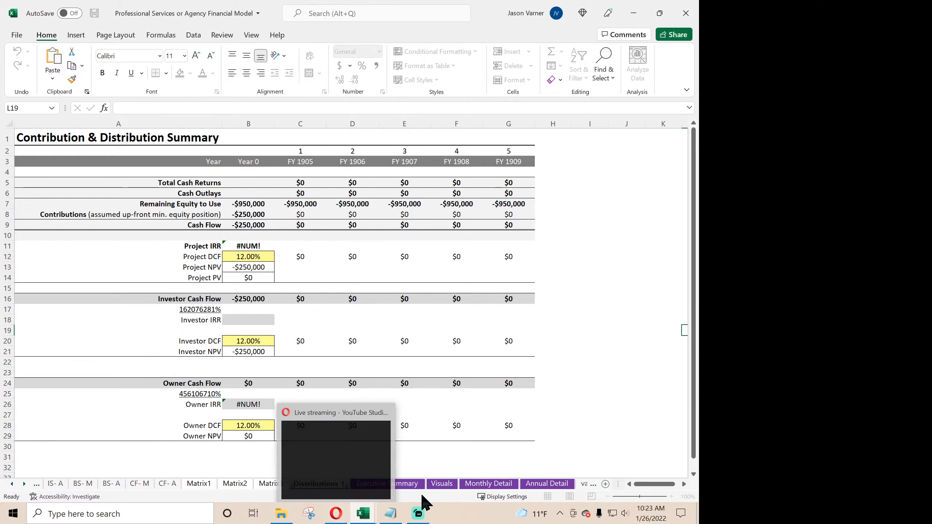
pyautogui.click(404, 484)
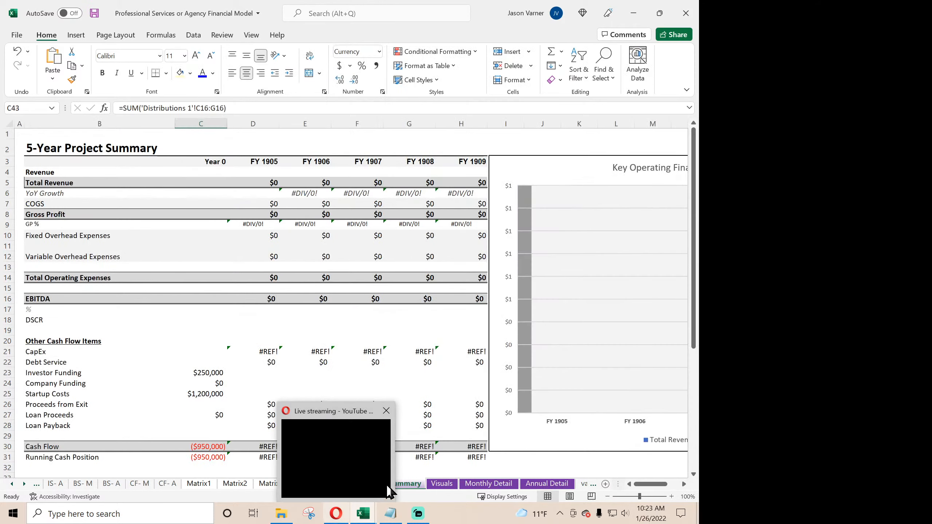
pyautogui.click(324, 484)
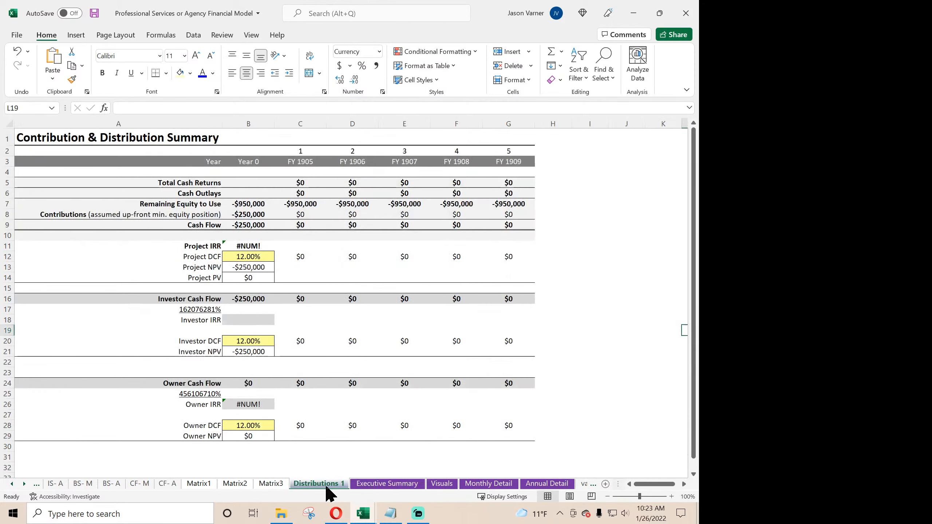
pyautogui.rightClick(335, 483)
pyautogui.moveTo(370, 428)
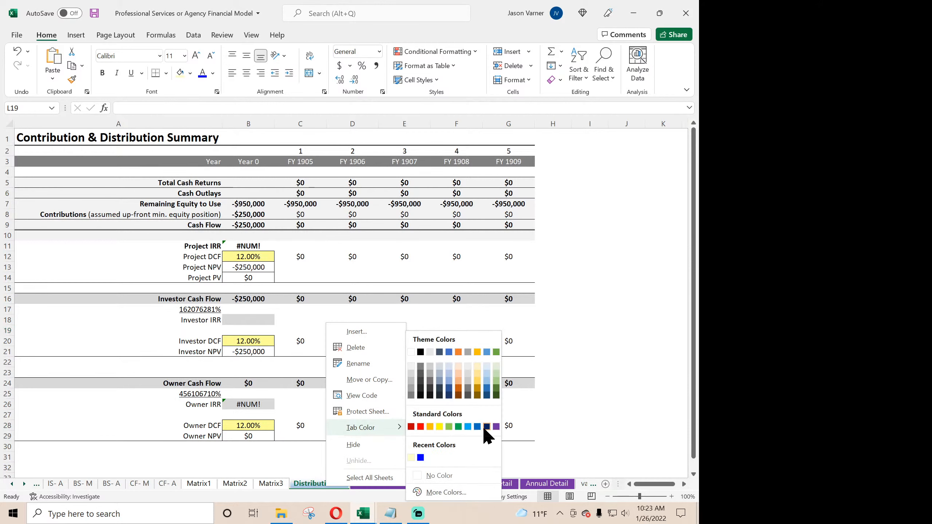
pyautogui.click(496, 427)
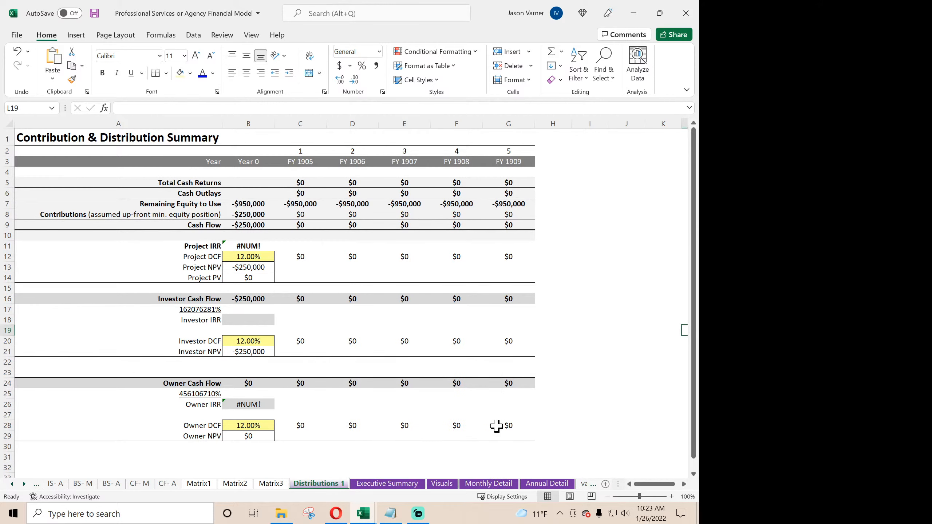
# - Rename the validation sheet as "validation 1"
pyautogui.click(24, 483)
pyautogui.click(24, 484)
pyautogui.click(541, 476)
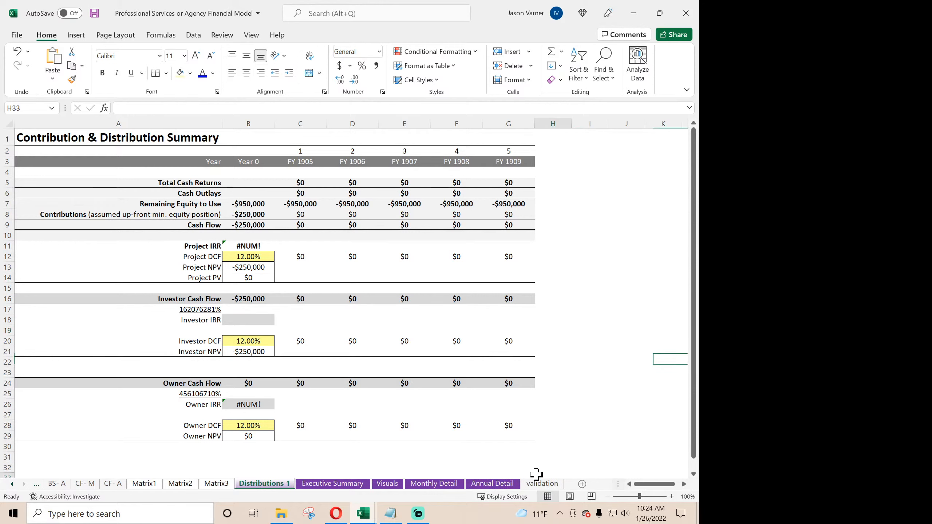
pyautogui.doubleClick(542, 484)
pyautogui.click(559, 484)
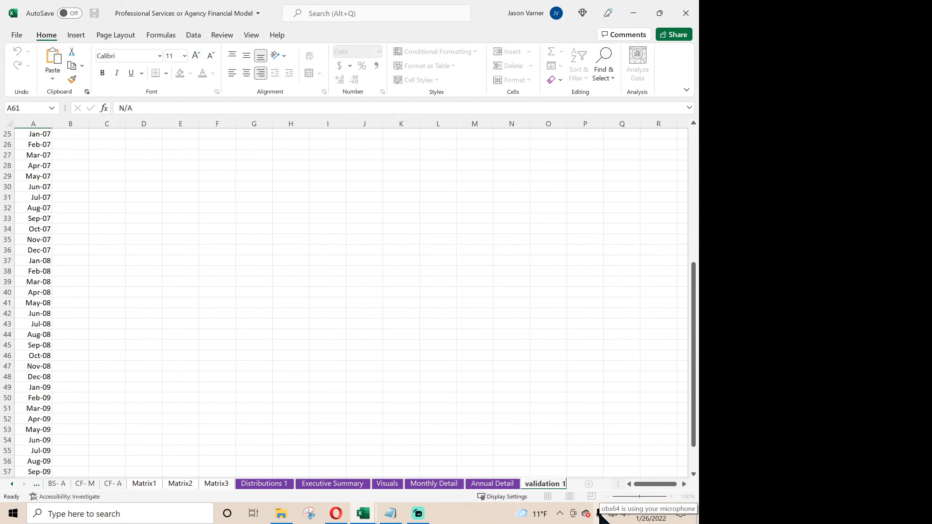
pyautogui.click(547, 439)
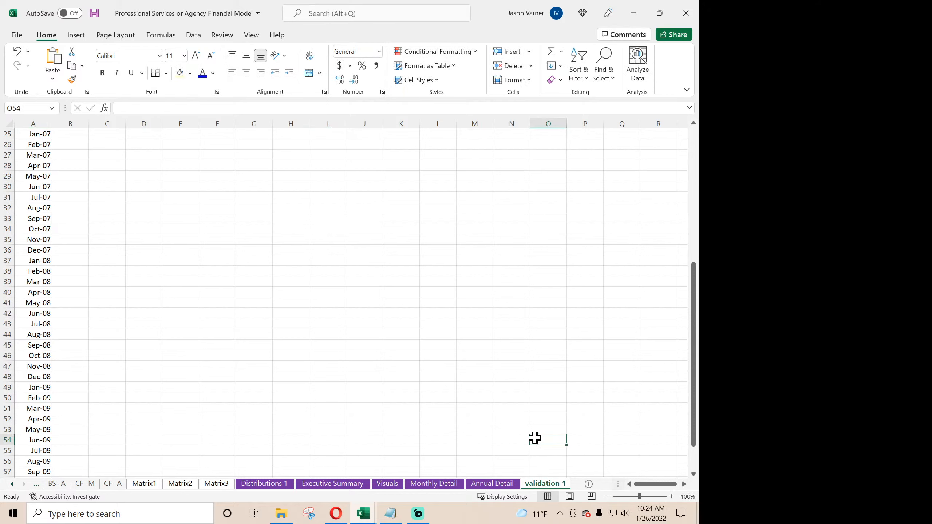
# - Return to the Global Control sheet
pyautogui.click(12, 485)
pyautogui.click(11, 485)
pyautogui.click(12, 485)
pyautogui.click(11, 485)
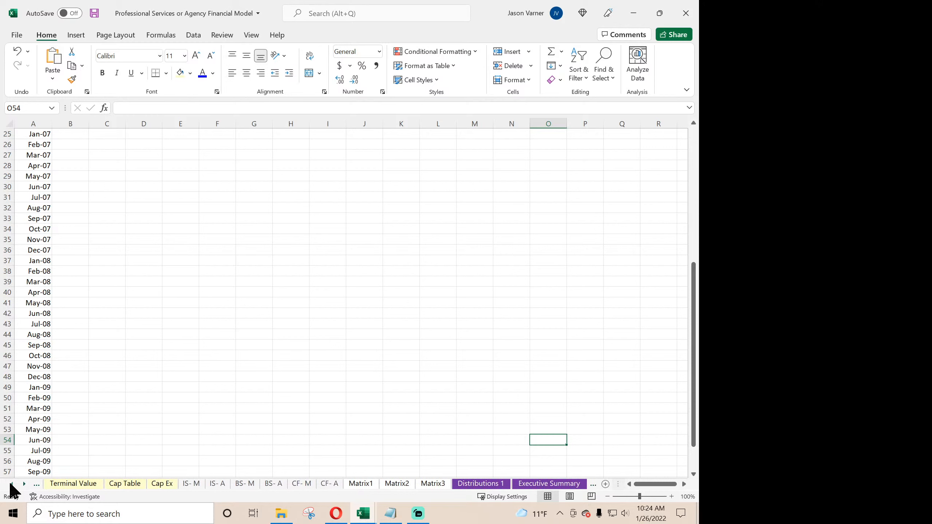
pyautogui.click(11, 485)
pyautogui.click(11, 485)
pyautogui.click(10, 485)
pyautogui.click(11, 485)
pyautogui.click(10, 485)
pyautogui.click(11, 485)
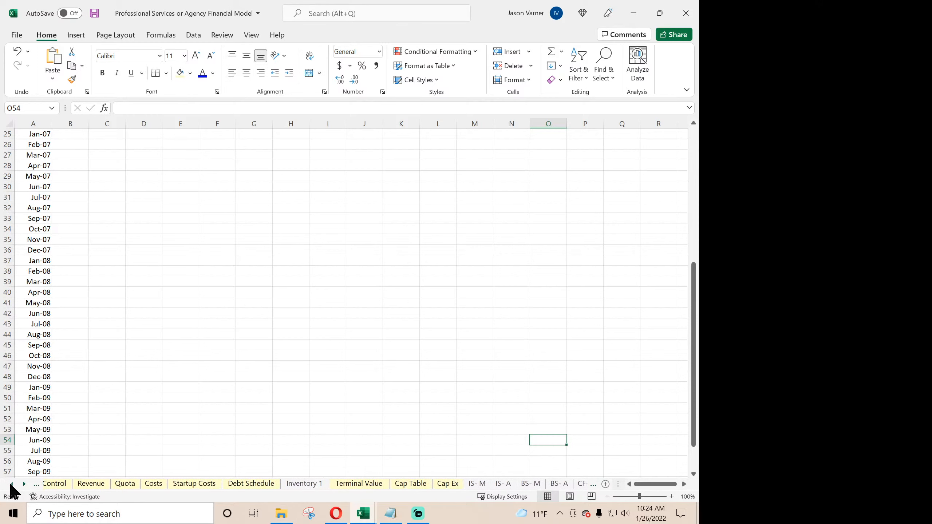
pyautogui.click(10, 485)
pyautogui.click(100, 484)
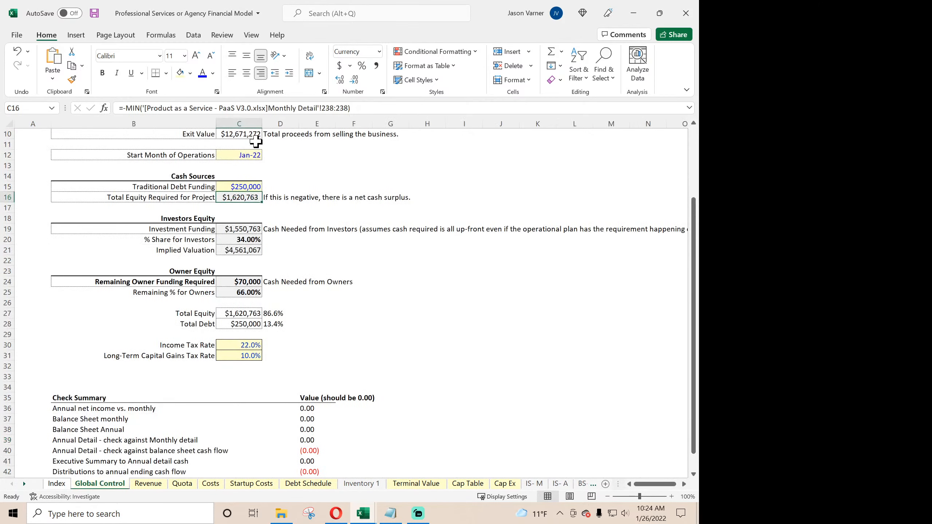
# - Replace all occurrences of "[Product as a Service - PaaS V3.0.xlsx]" with nothing across the whole workbook
pyautogui.click(601, 75)
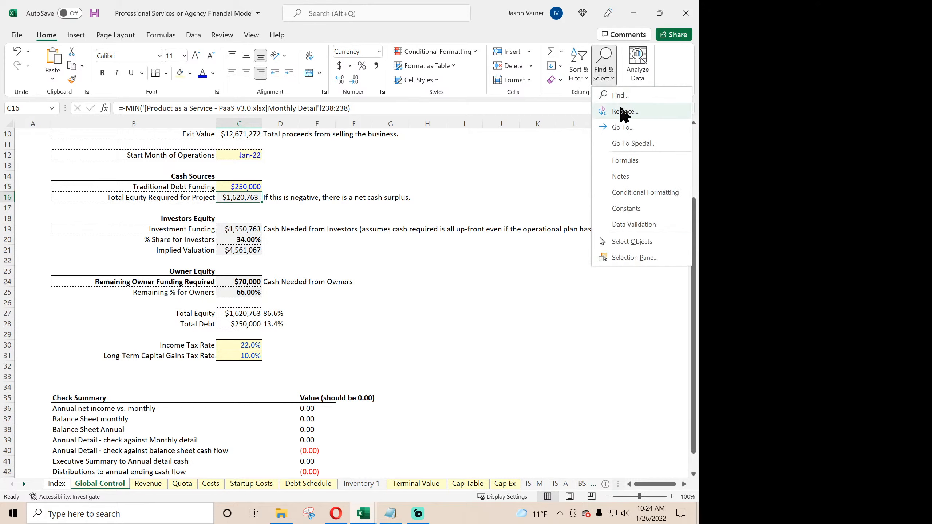
pyautogui.click(620, 111)
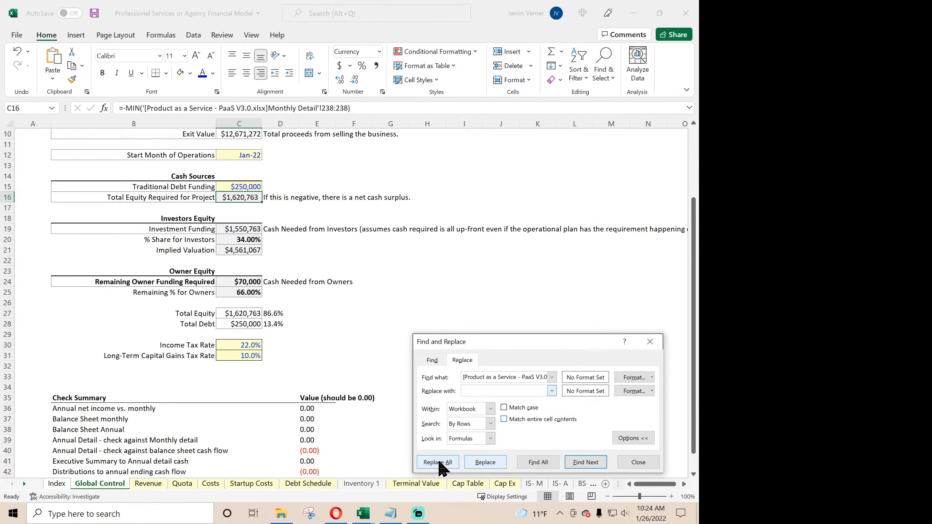
pyautogui.click(438, 462)
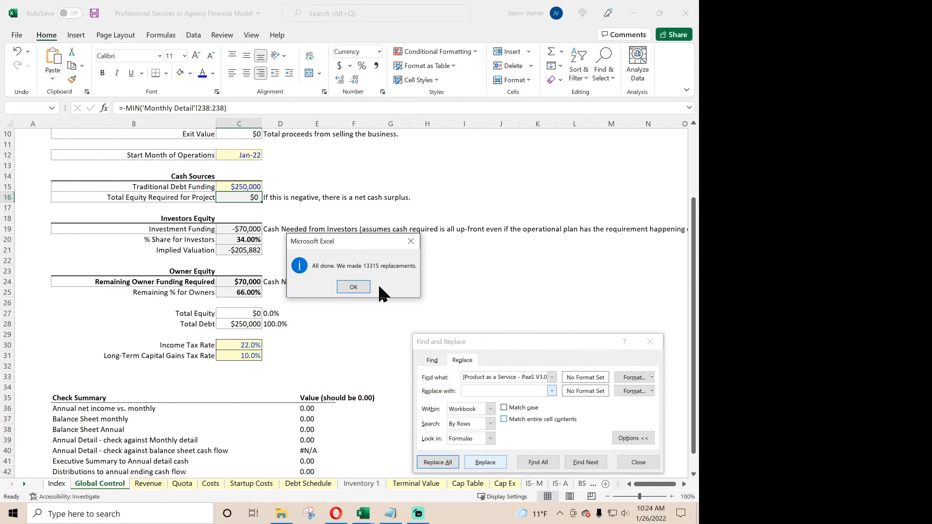
pyautogui.click(354, 287)
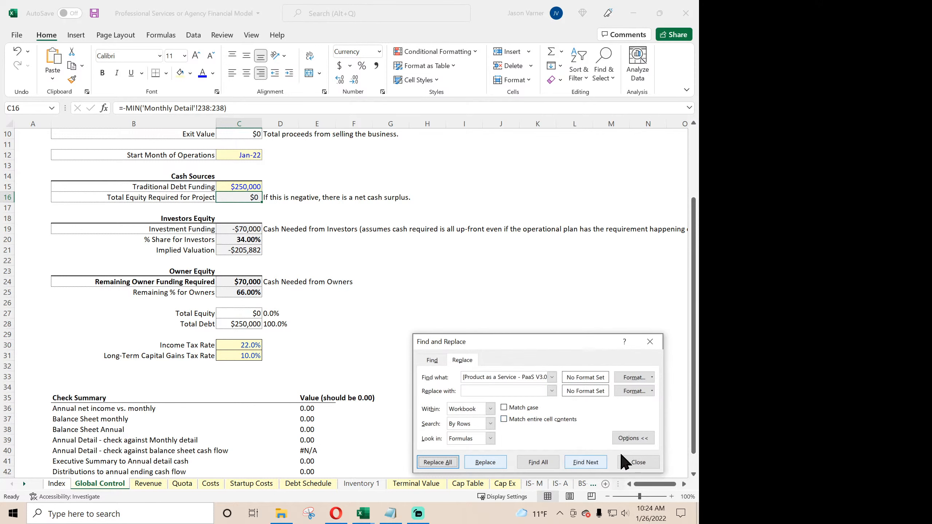
pyautogui.click(632, 462)
# - Save the workbook under the new name "Professional Services or Agency Financial Model V2" in the SaaS folder
pyautogui.click(427, 356)
pyautogui.scroll(3, 375, 374)
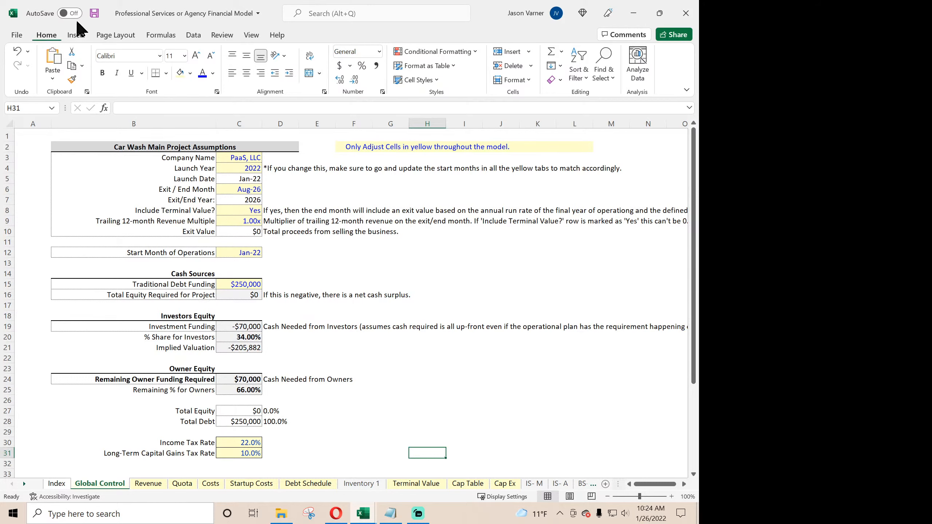
pyautogui.click(16, 41)
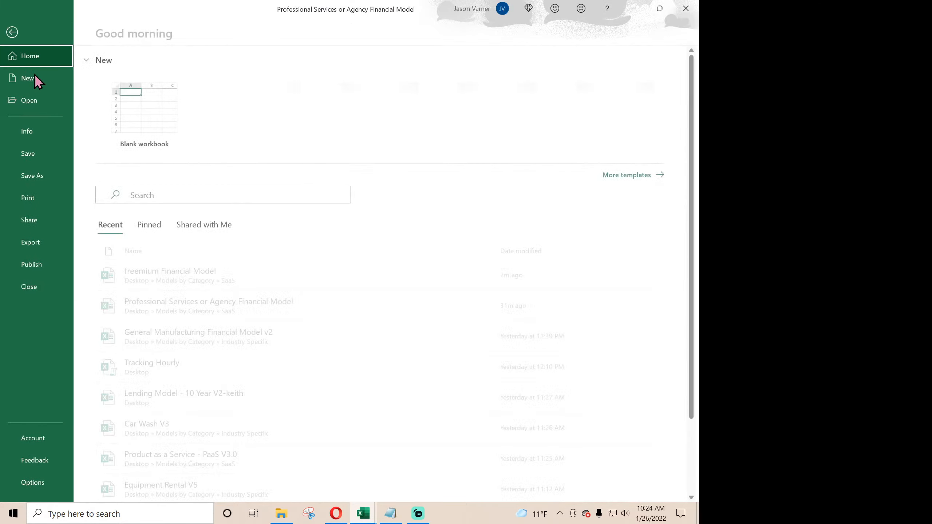
pyautogui.click(47, 175)
pyautogui.click(108, 206)
pyautogui.click(158, 257)
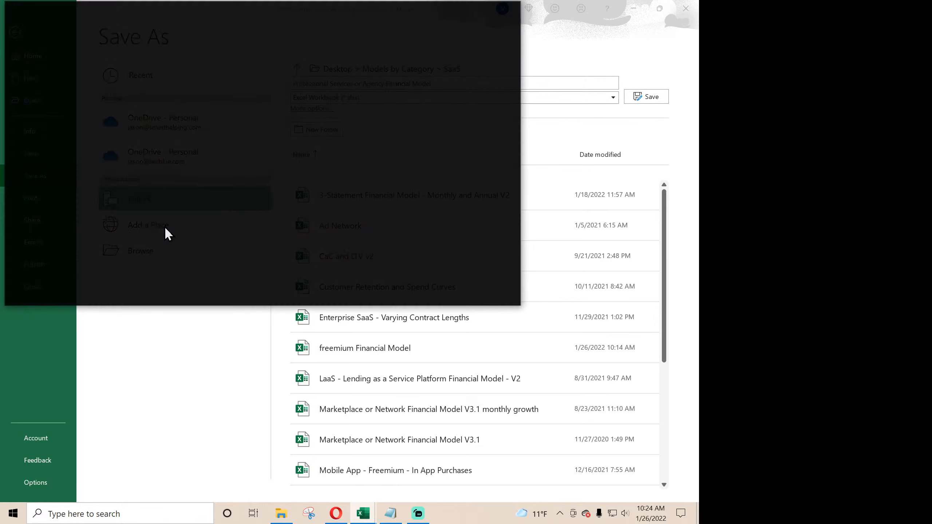
pyautogui.click(224, 211)
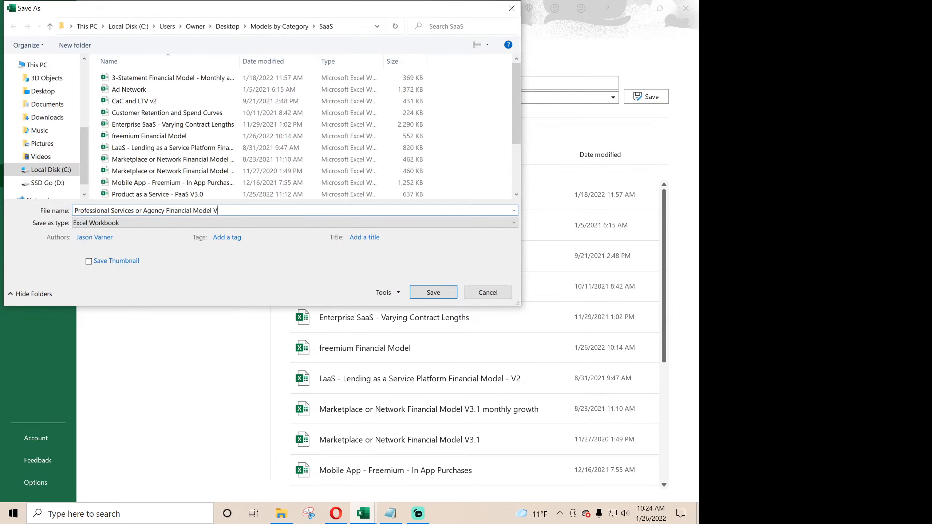
pyautogui.press('Return')
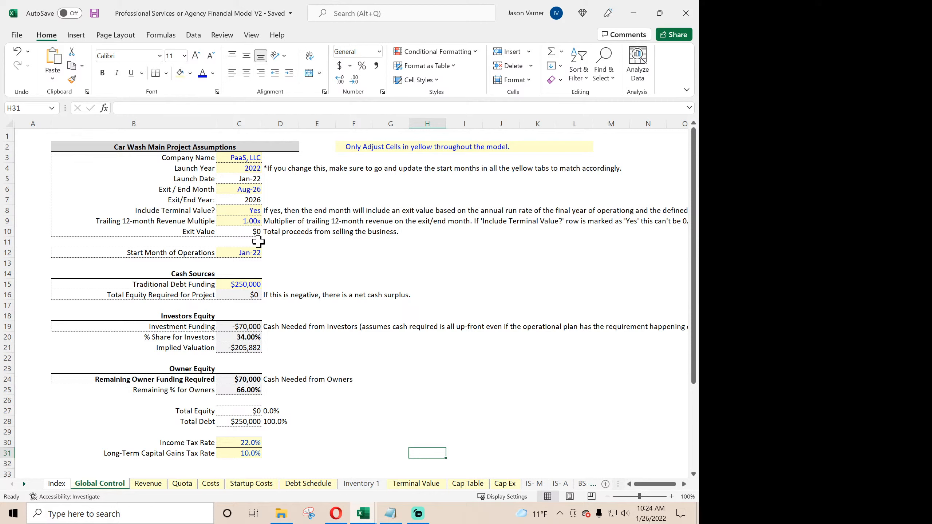
# - Clear the Start Month of Operations entry in row 12 of the Global Control sheet, including its formatting
pyautogui.click(288, 251)
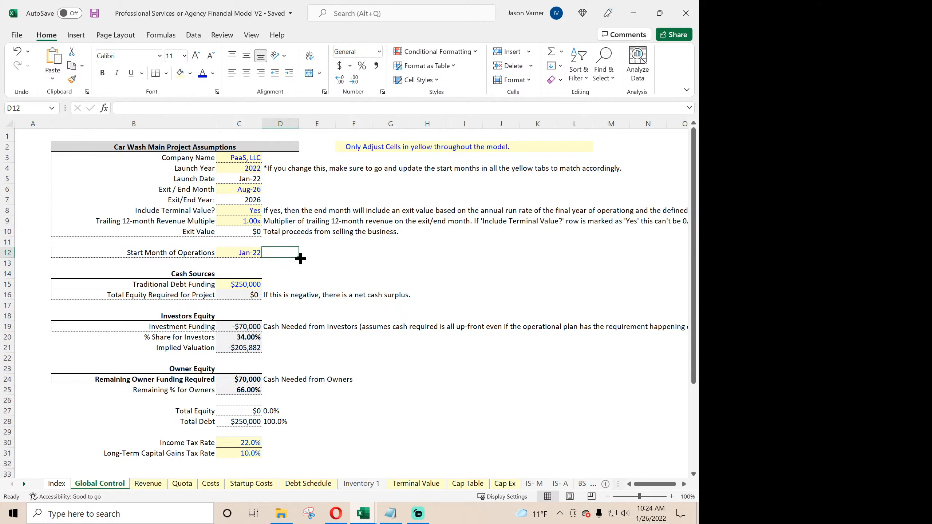
pyautogui.moveTo(300, 259); pyautogui.dragTo(37, 259)
# - Check the start month choices offered for Professionals Added per MO. on the Revenue sheet
pyautogui.click(138, 484)
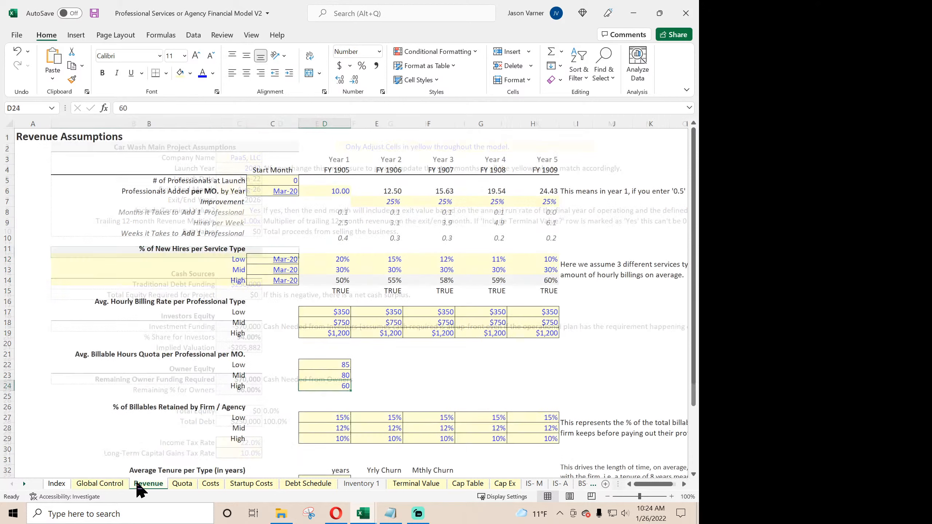
pyautogui.click(277, 185)
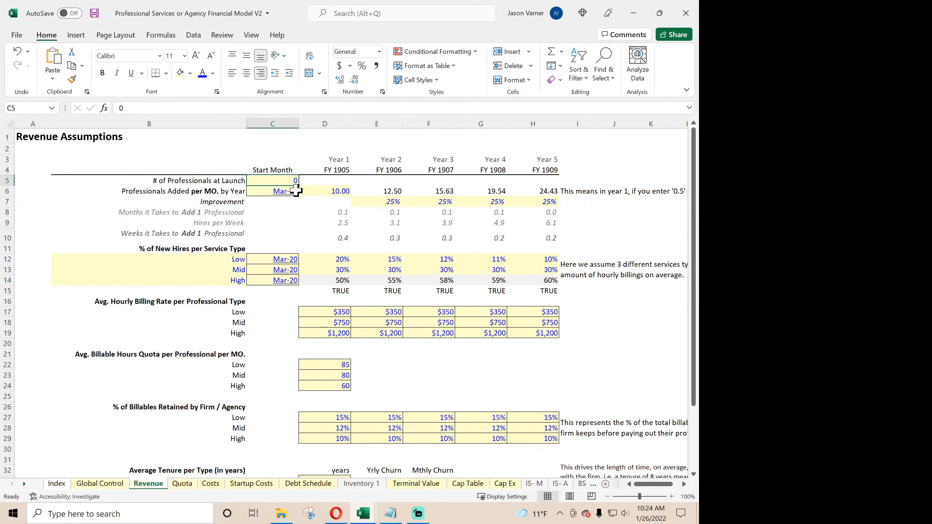
pyautogui.click(291, 189)
pyautogui.click(304, 191)
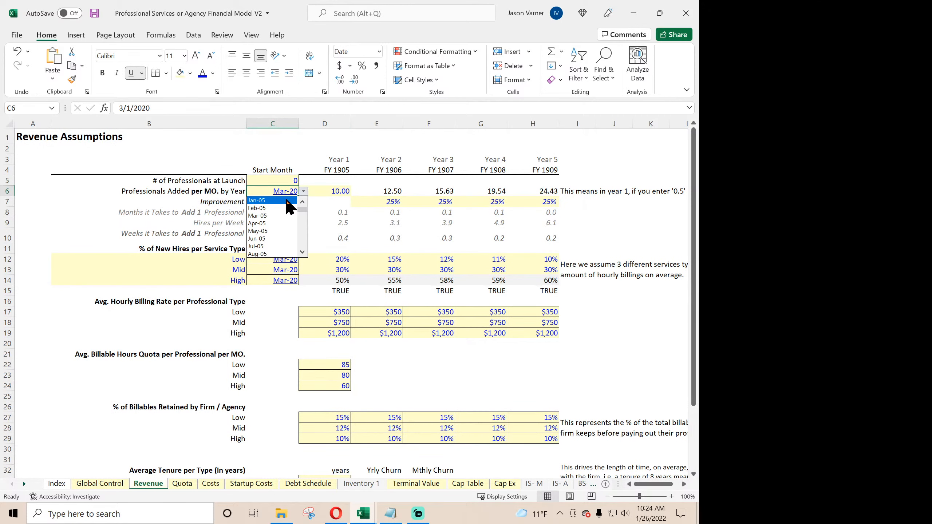
pyautogui.press('Escape')
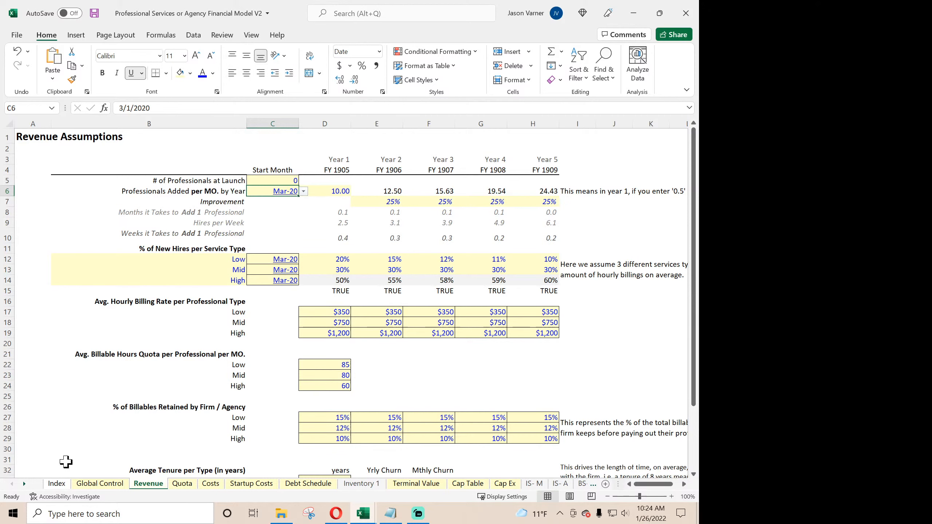
# - Return to the Global Control sheet and widen column C slightly
pyautogui.click(85, 484)
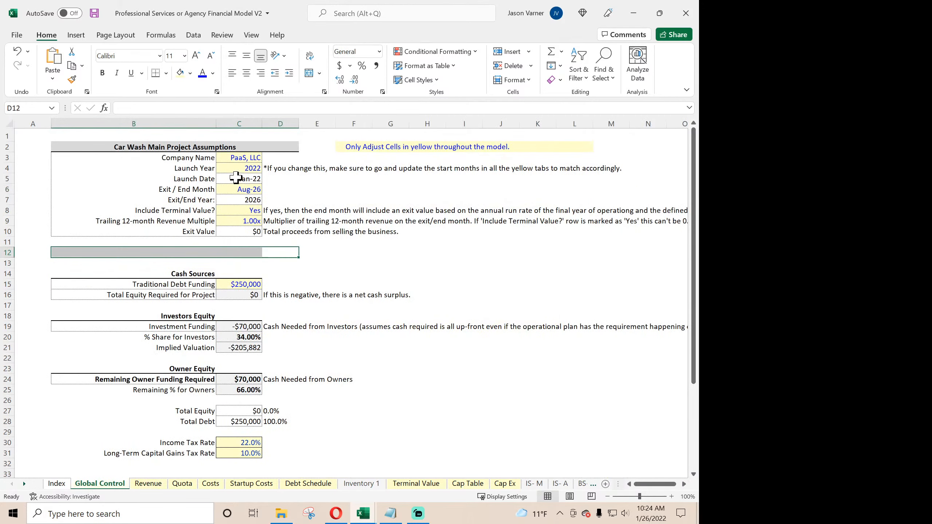
pyautogui.moveTo(262, 126); pyautogui.dragTo(271, 125)
# - Set the data validation of the Exit / End Month cell to allow a list
pyautogui.click(255, 191)
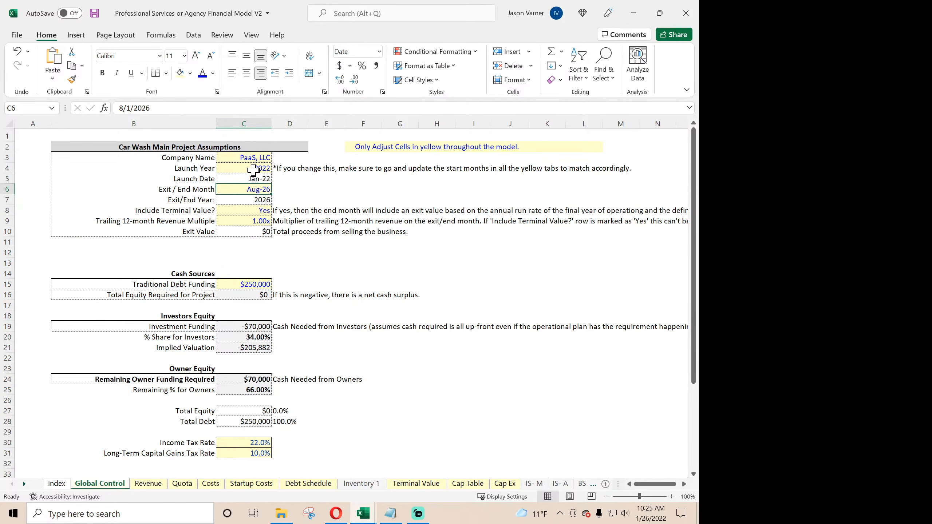
pyautogui.click(253, 170)
pyautogui.click(249, 178)
pyautogui.click(249, 189)
pyautogui.click(194, 34)
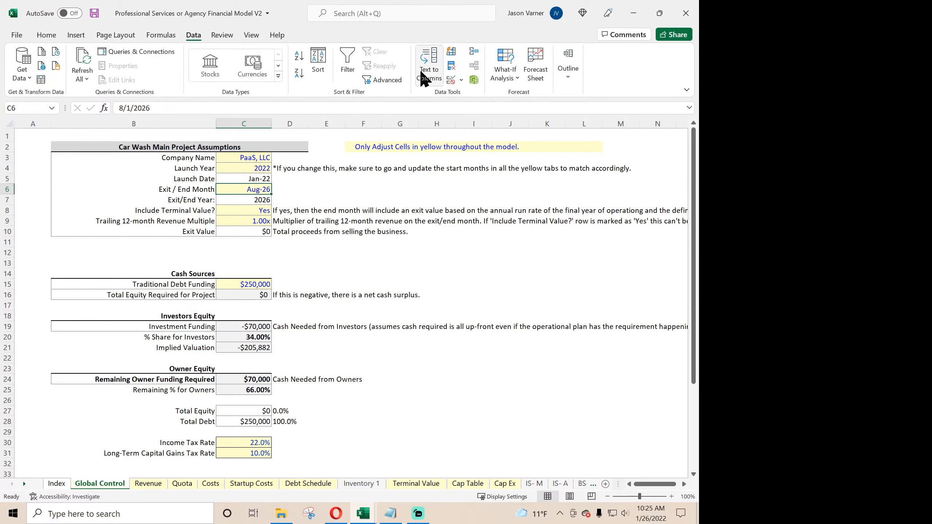
pyautogui.click(452, 82)
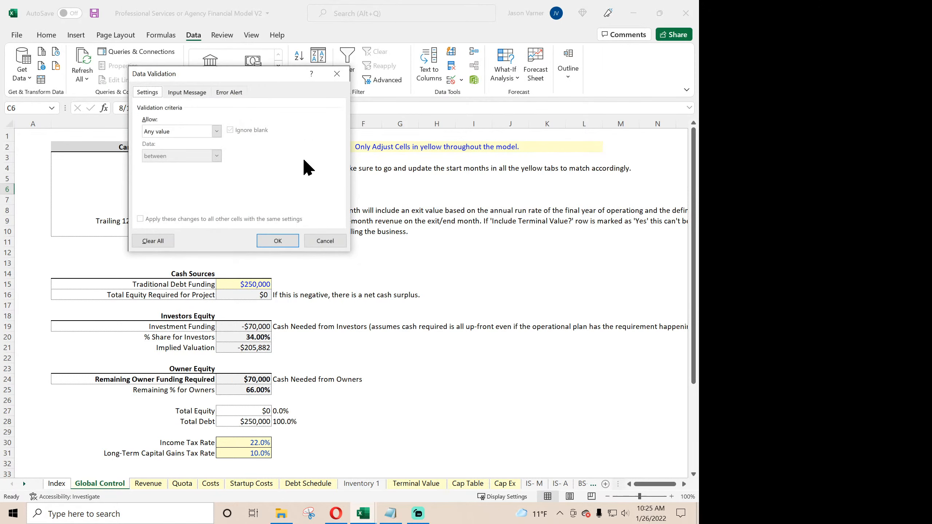
pyautogui.click(171, 136)
pyautogui.click(171, 162)
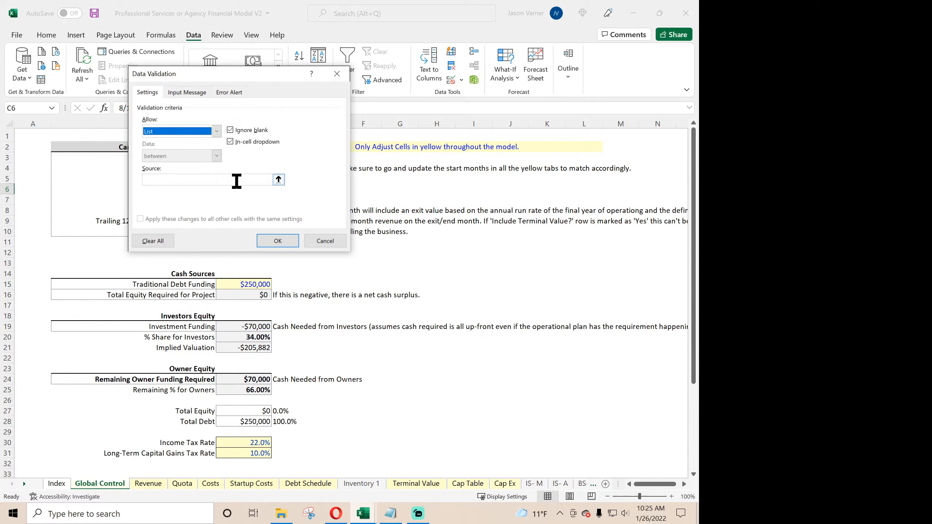
# - Use cells A1:A60 of the validation 1 sheet as the list source and apply the validation rule
pyautogui.click(278, 180)
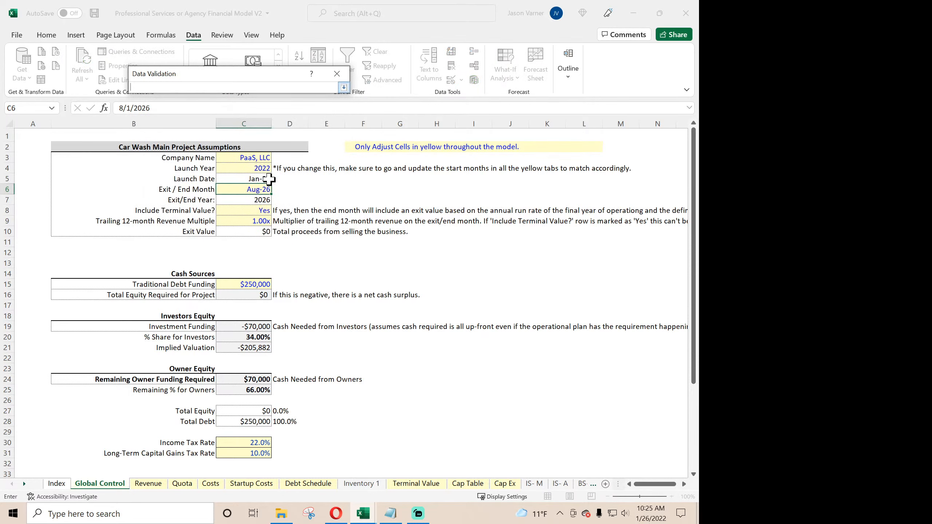
pyautogui.click(24, 484)
pyautogui.click(24, 484)
pyautogui.click(25, 484)
pyautogui.click(24, 484)
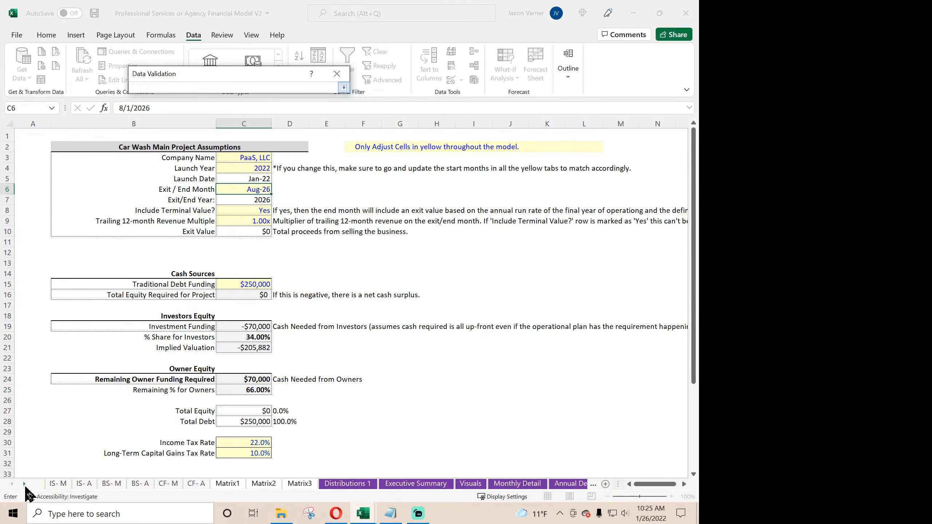
pyautogui.click(24, 485)
pyautogui.click(25, 484)
pyautogui.click(25, 484)
pyautogui.click(551, 483)
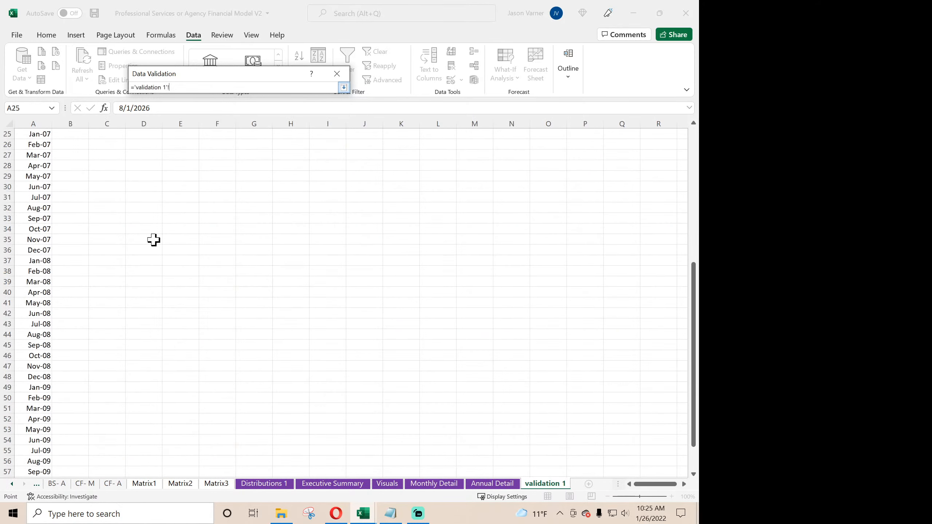
pyautogui.scroll(8, 153, 240)
pyautogui.moveTo(39, 139); pyautogui.dragTo(42, 437)
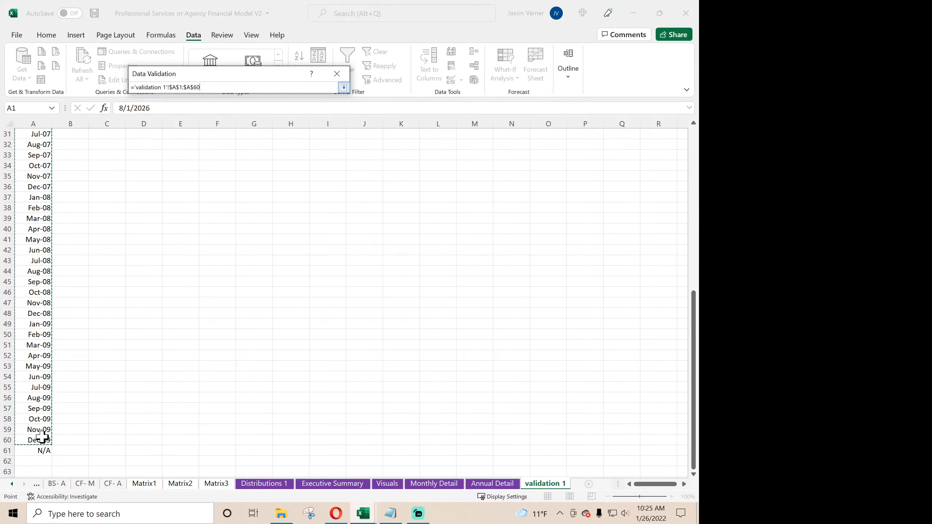
pyautogui.click(343, 88)
pyautogui.click(275, 242)
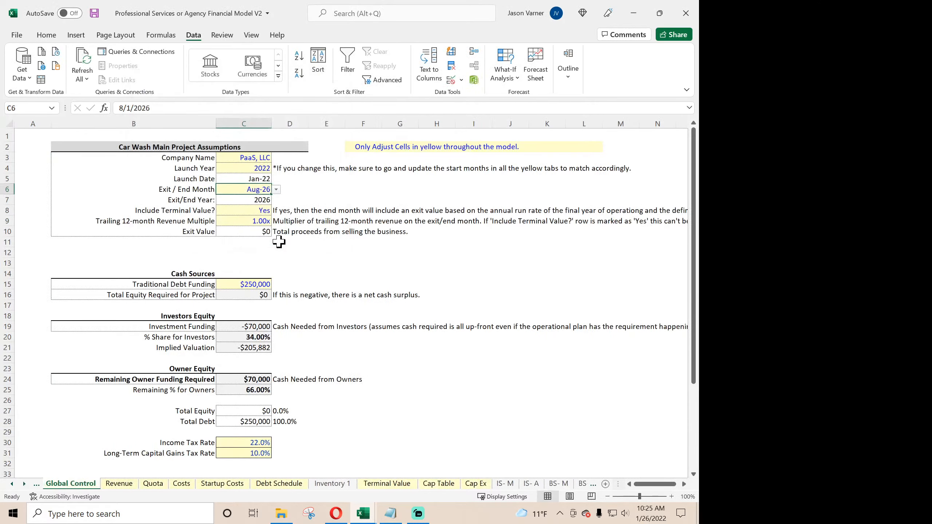
# - Choose Jan-05 from the list as the Exit / End Month
pyautogui.click(276, 189)
pyautogui.click(262, 199)
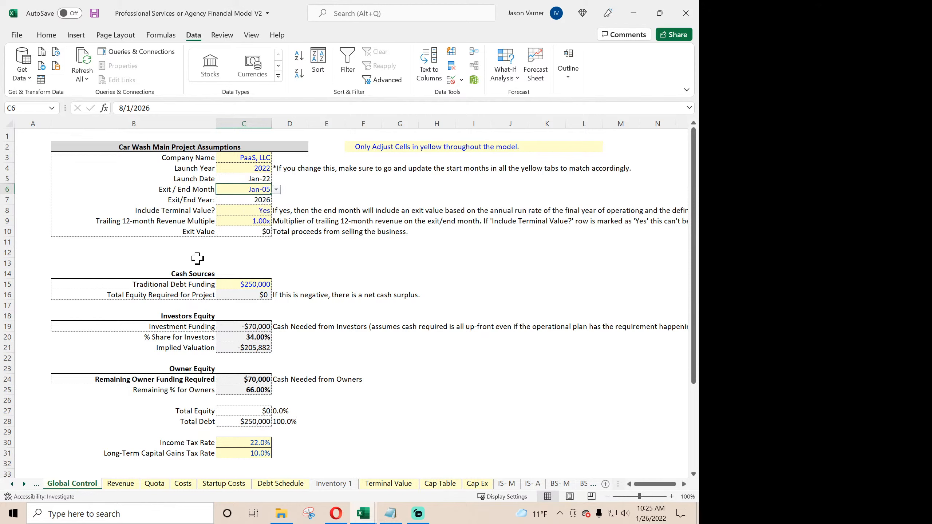
# - Link cell A1 of the validation 1 sheet to the Launch Date in 'Global Control'!C5
pyautogui.click(24, 484)
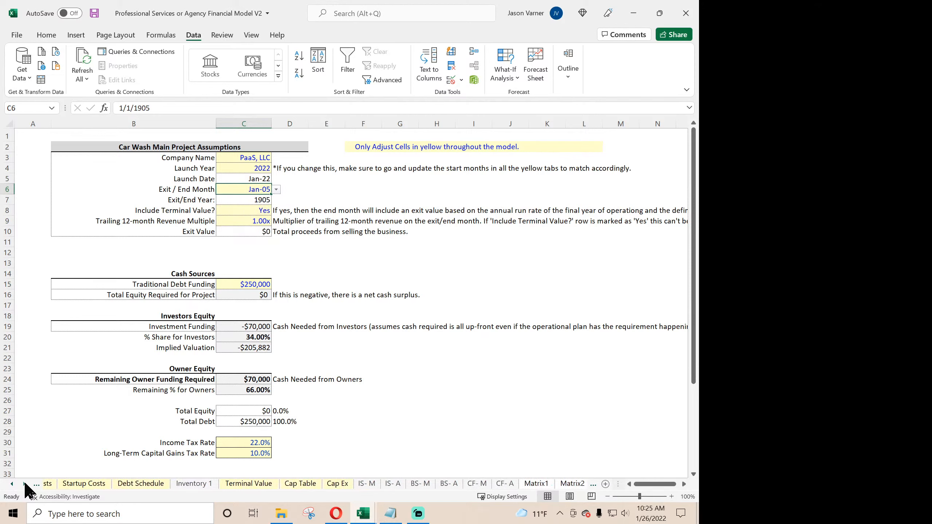
pyautogui.click(24, 484)
pyautogui.click(24, 483)
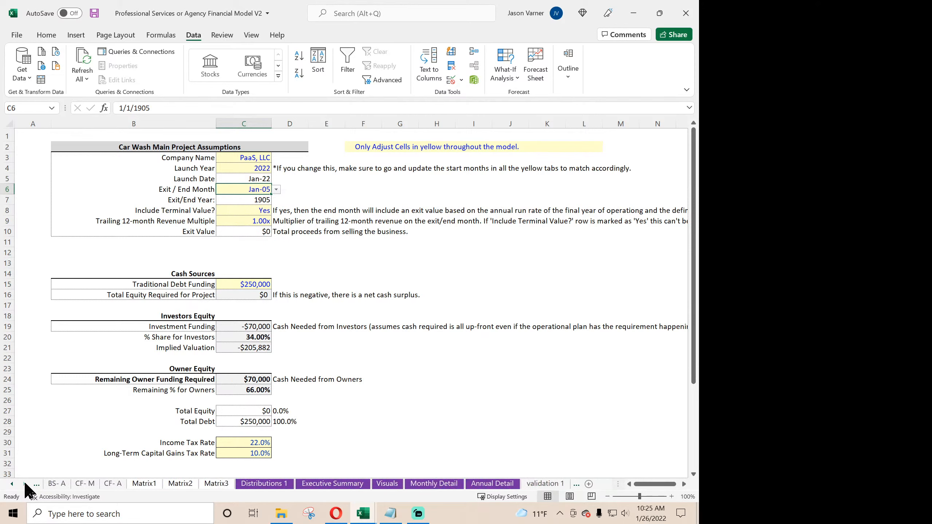
pyautogui.click(542, 484)
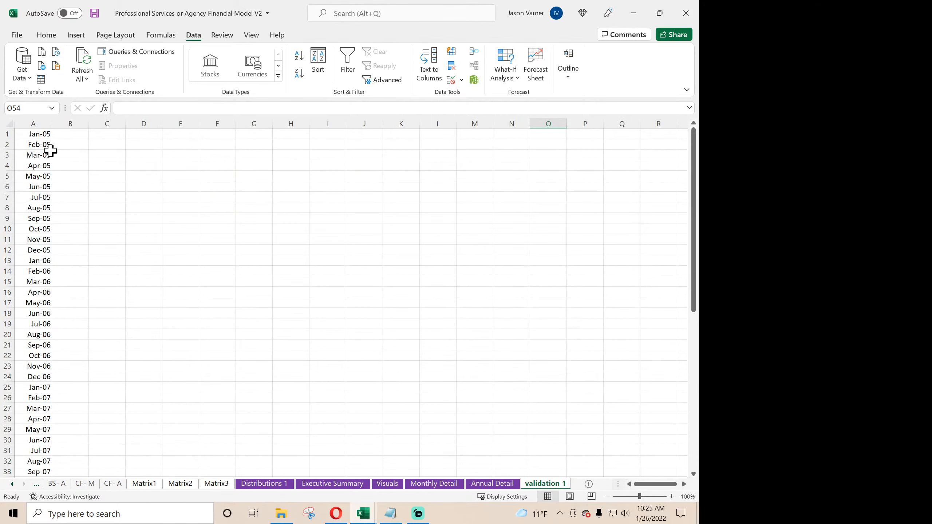
pyautogui.click(39, 135)
pyautogui.write('=')
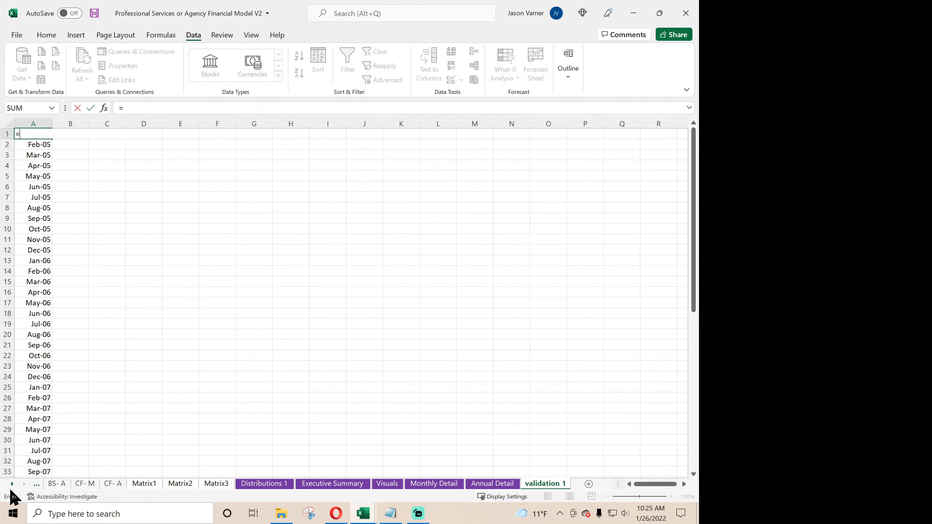
pyautogui.click(11, 484)
pyautogui.click(11, 484)
pyautogui.click(12, 484)
pyautogui.click(12, 484)
pyautogui.click(12, 484)
pyautogui.click(12, 484)
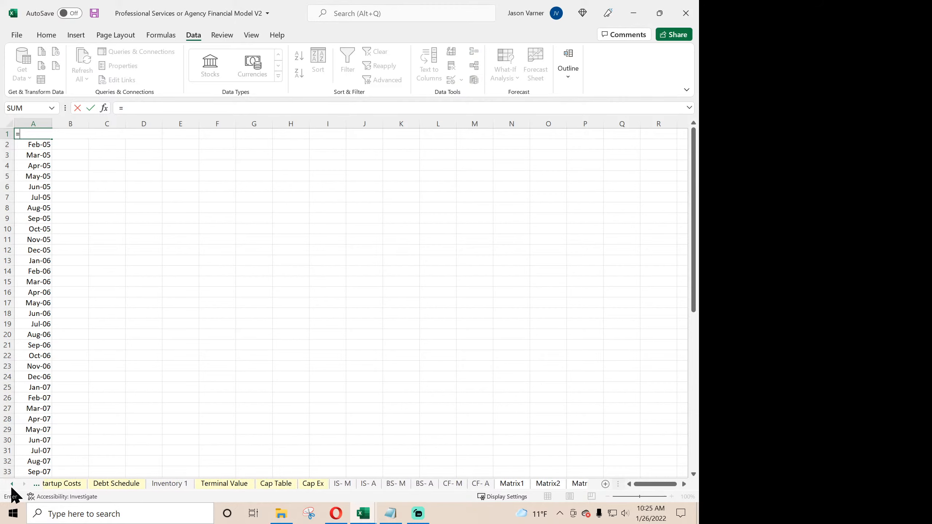
pyautogui.click(12, 484)
pyautogui.click(12, 484)
pyautogui.click(119, 487)
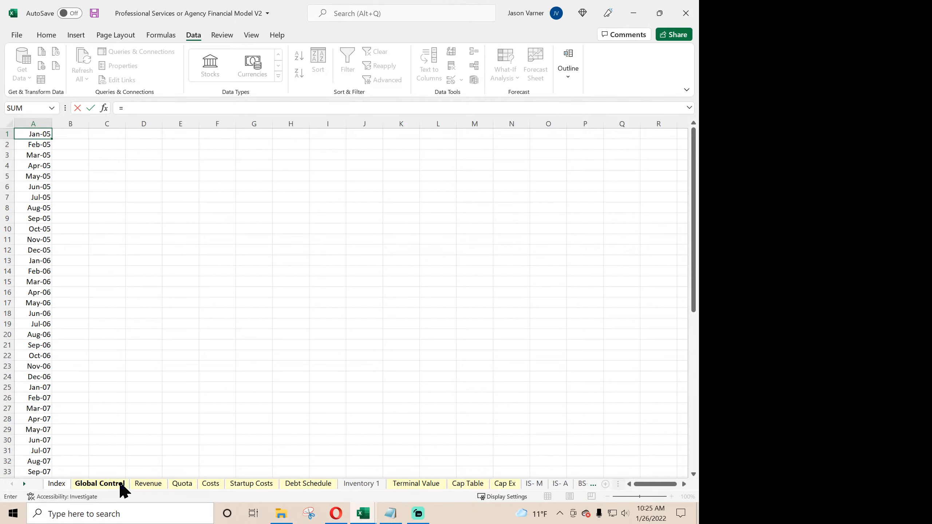
pyautogui.click(256, 178)
pyautogui.press('Return')
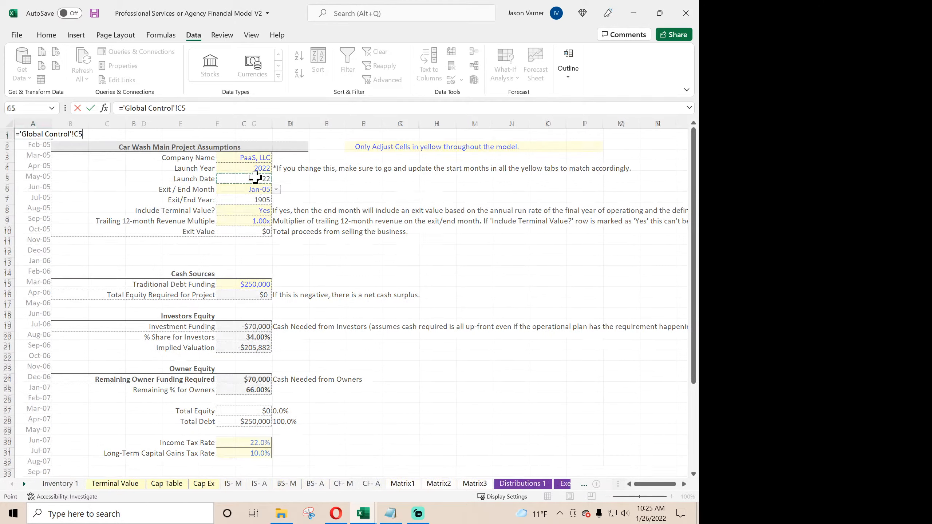
# - Check the formula of the first month heading in cell E4 on the Monthly Detail sheet
pyautogui.click(422, 485)
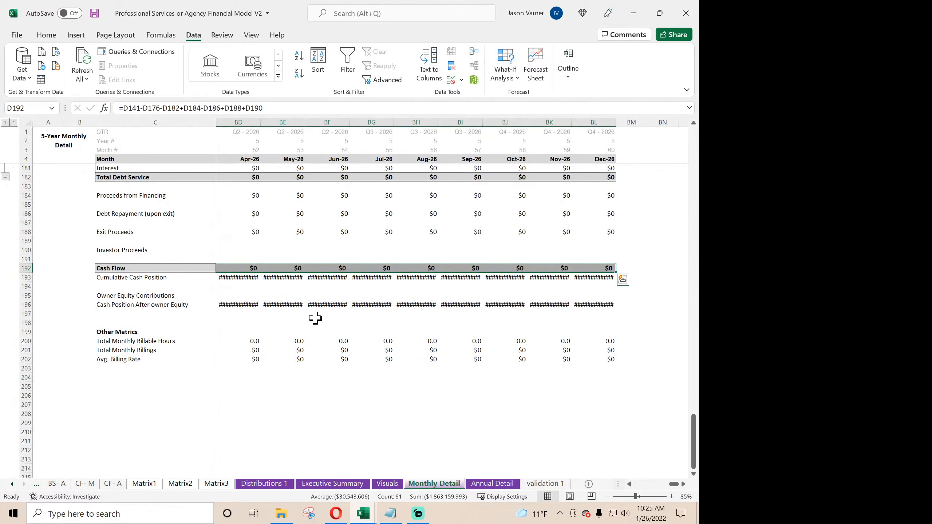
pyautogui.scroll(10, 265, 235)
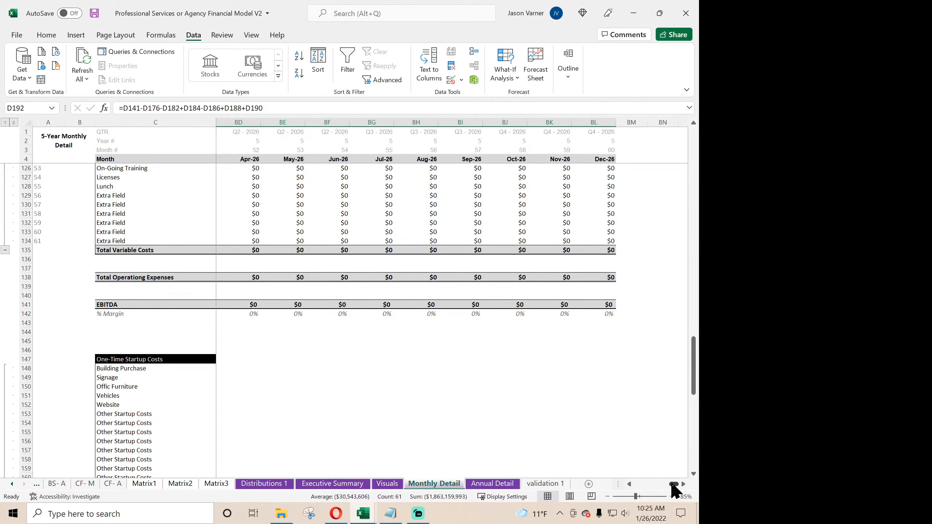
pyautogui.moveTo(673, 484); pyautogui.dragTo(637, 485)
pyautogui.scroll(15, 360, 254)
pyautogui.click(296, 158)
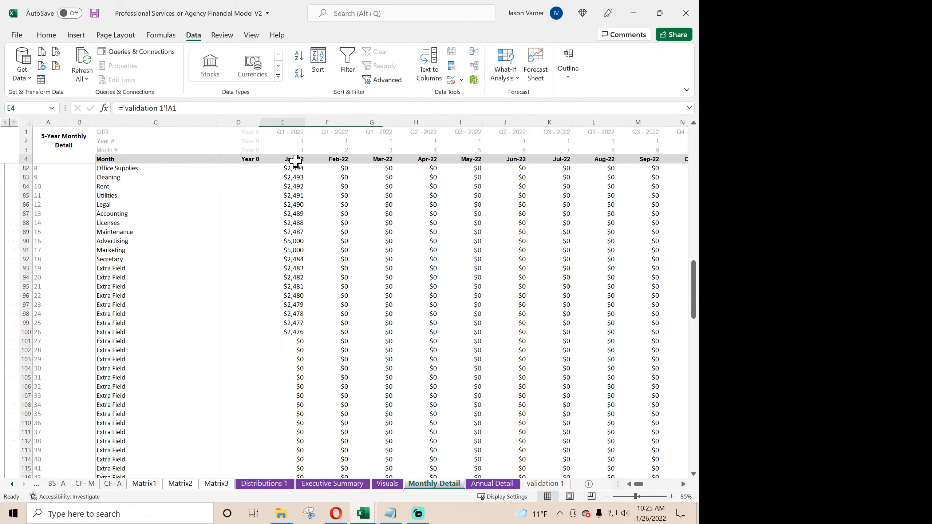
# - Check the first year heading on the Annual Detail sheet and review the Executive Summary and Distributions 1 sheets
pyautogui.click(493, 484)
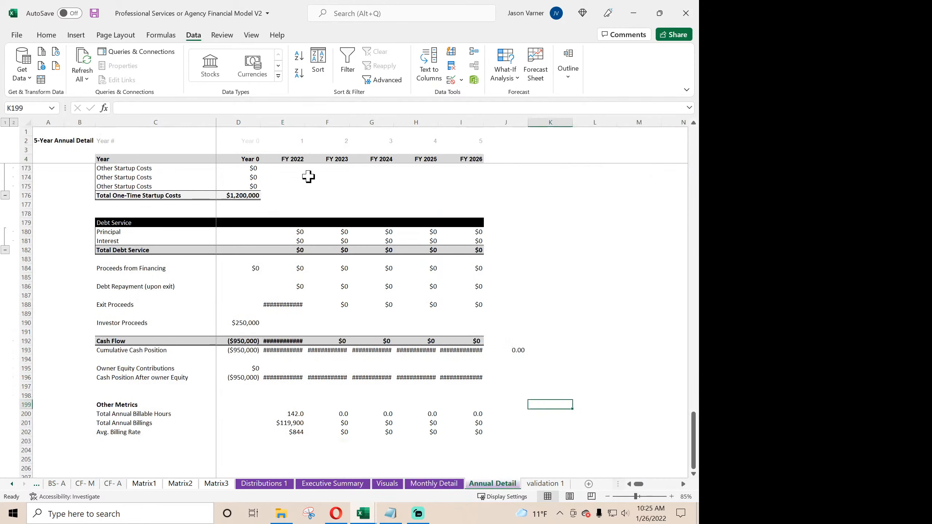
pyautogui.scroll(20, 287, 255)
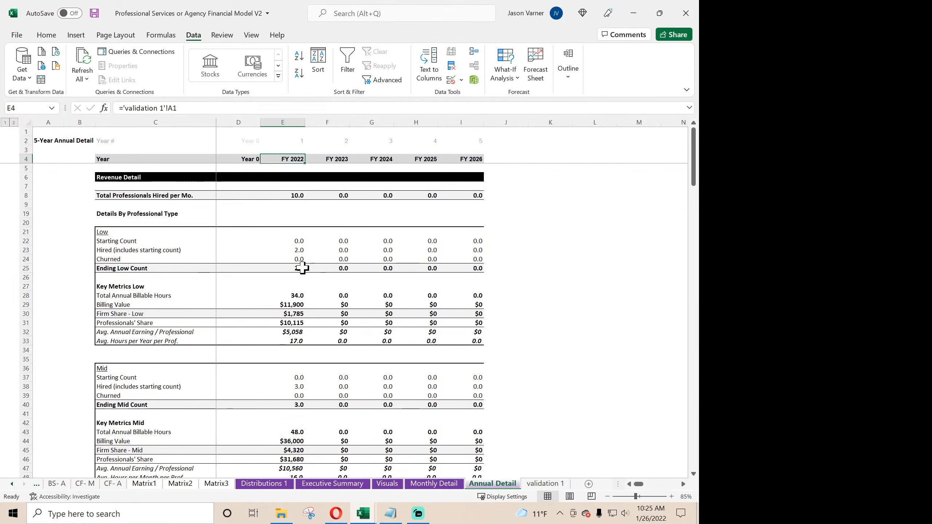
pyautogui.click(338, 484)
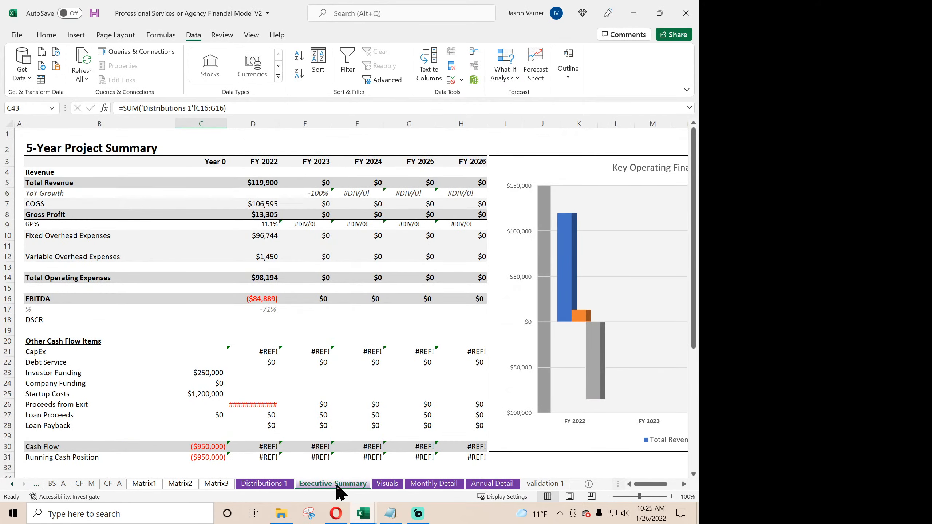
pyautogui.click(263, 485)
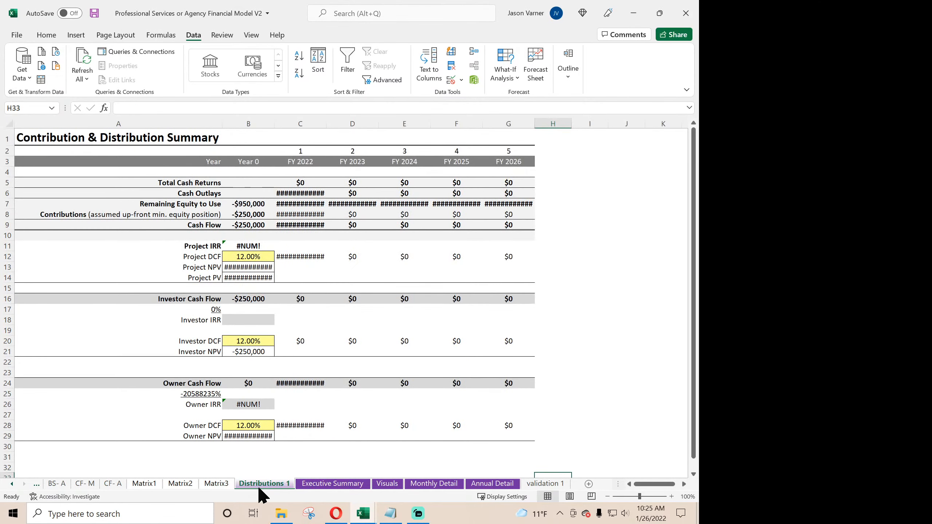
# - Return to the Global Control sheet and check the formula behind the Exit Value in cell C10
pyautogui.click(11, 484)
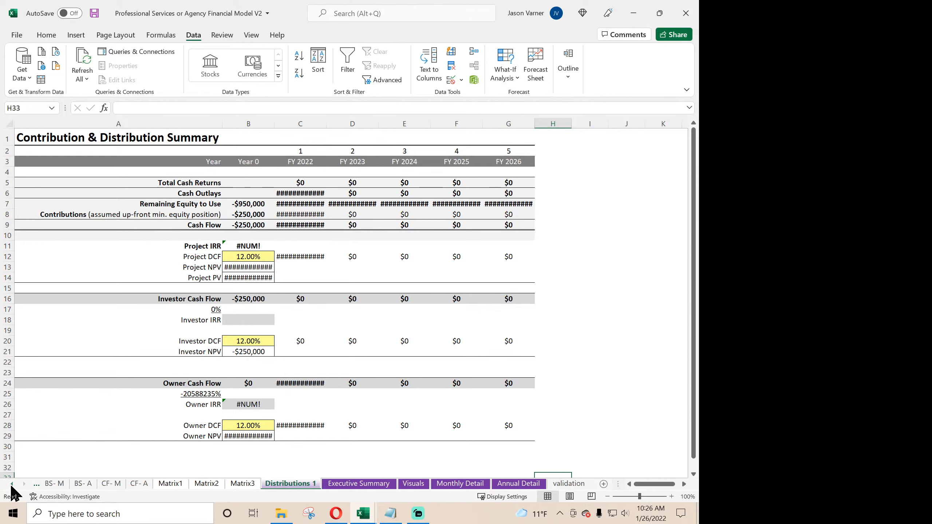
pyautogui.click(12, 484)
pyautogui.click(12, 484)
pyautogui.click(11, 484)
pyautogui.click(11, 484)
pyautogui.click(12, 484)
pyautogui.click(11, 485)
pyautogui.click(11, 484)
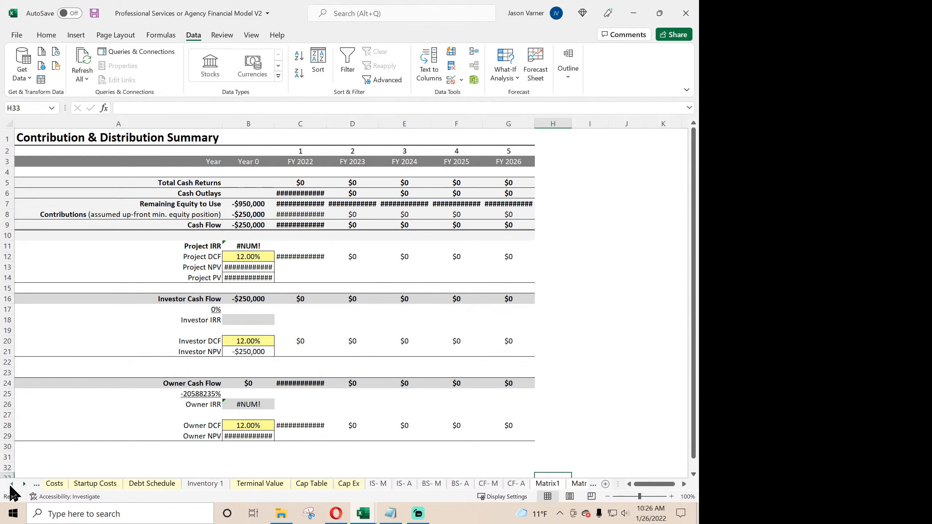
pyautogui.click(12, 484)
pyautogui.click(12, 484)
pyautogui.click(11, 484)
pyautogui.click(97, 483)
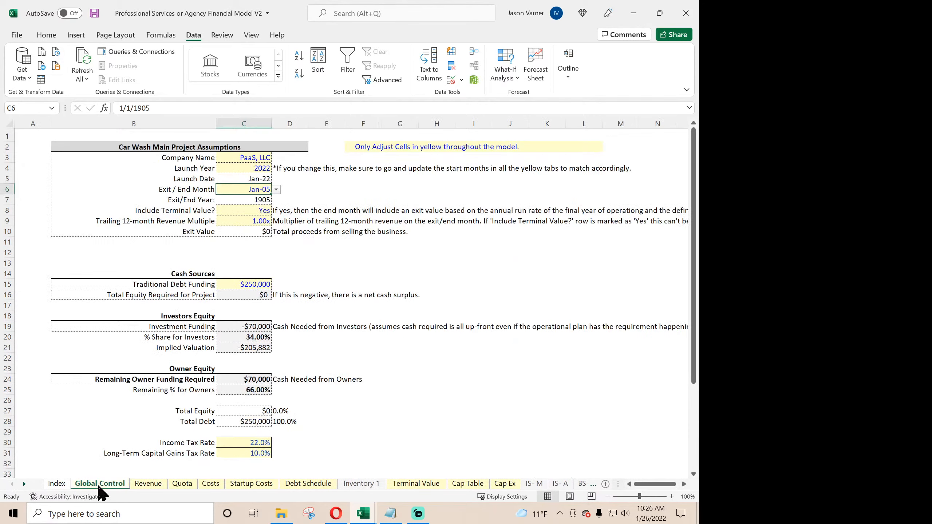
pyautogui.click(89, 484)
pyautogui.click(248, 227)
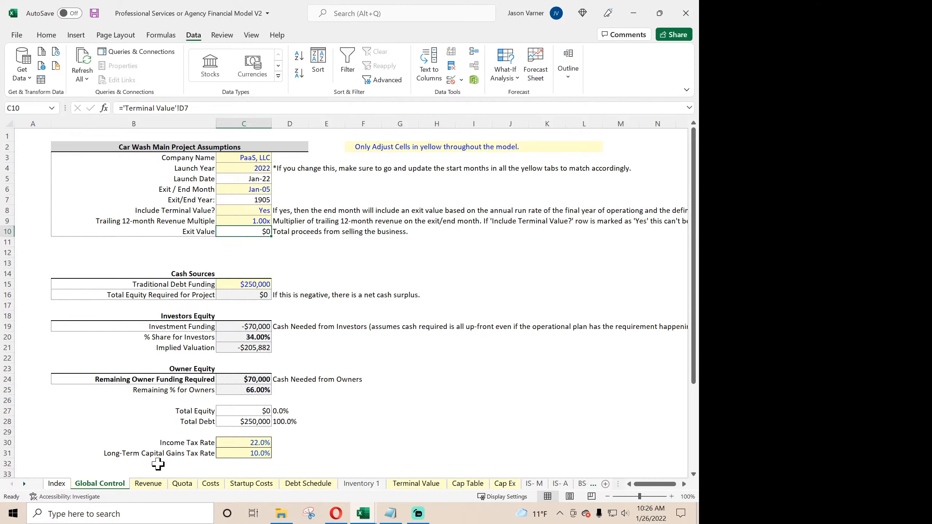
# - On the Revenue sheet, set the start month for Professionals Added per MO. by Year to Mar-22
pyautogui.click(147, 484)
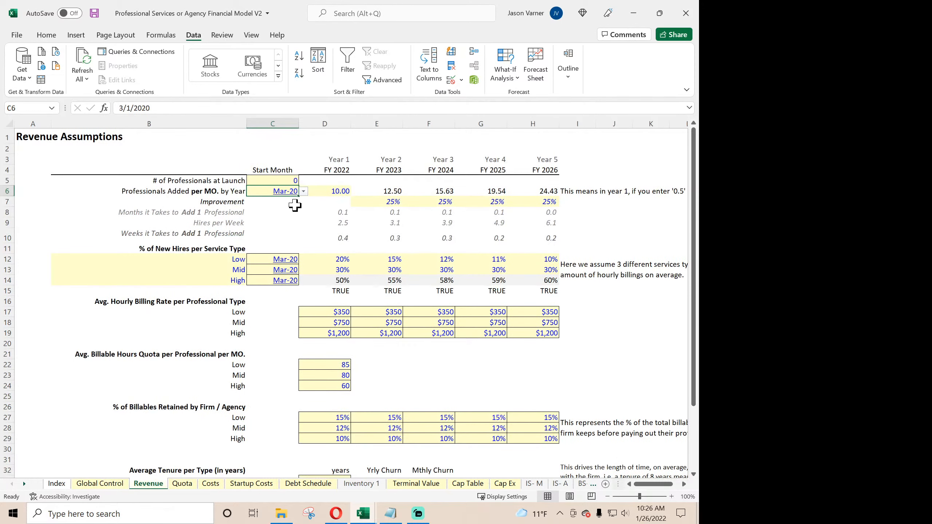
pyautogui.click(307, 191)
pyautogui.click(279, 224)
# - Set the Low, Mid and High start months under % of New Hires per Service Type to Mar-22
pyautogui.click(281, 257)
pyautogui.click(303, 259)
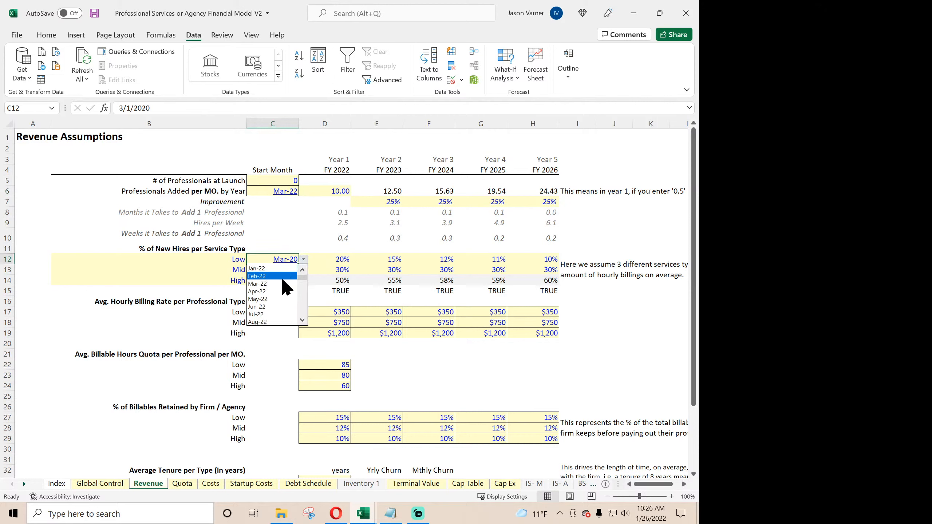
pyautogui.click(286, 285)
pyautogui.click(294, 269)
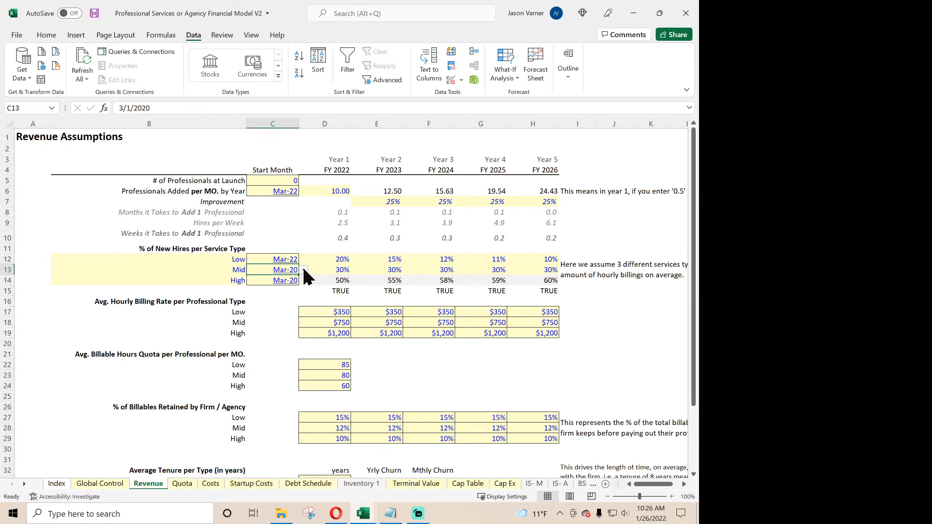
pyautogui.click(304, 270)
pyautogui.click(279, 295)
pyautogui.moveTo(282, 259); pyautogui.dragTo(298, 283)
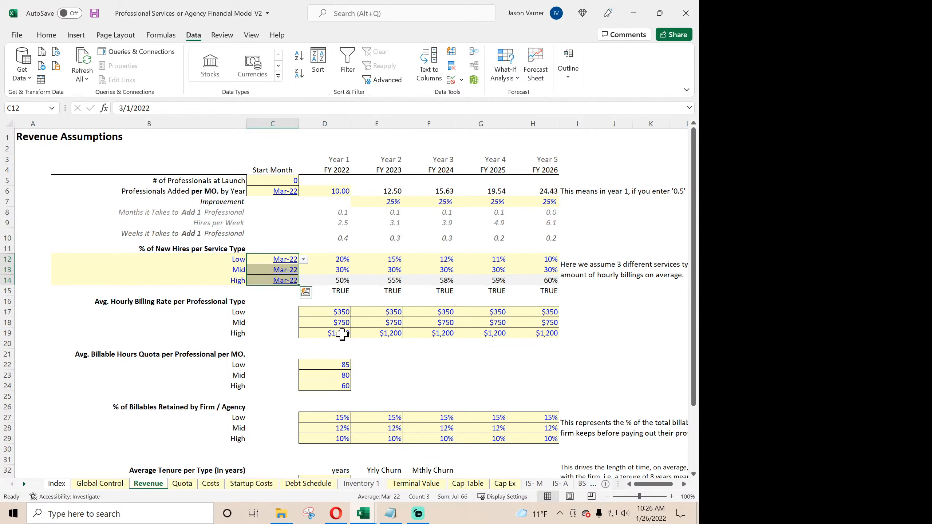
pyautogui.scroll(-4, 343, 334)
pyautogui.scroll(4, 309, 334)
# - On the Costs sheet, set the Month Start of the CEO row to Jan-22 and the COO row to Feb-22
pyautogui.click(183, 487)
pyautogui.click(213, 486)
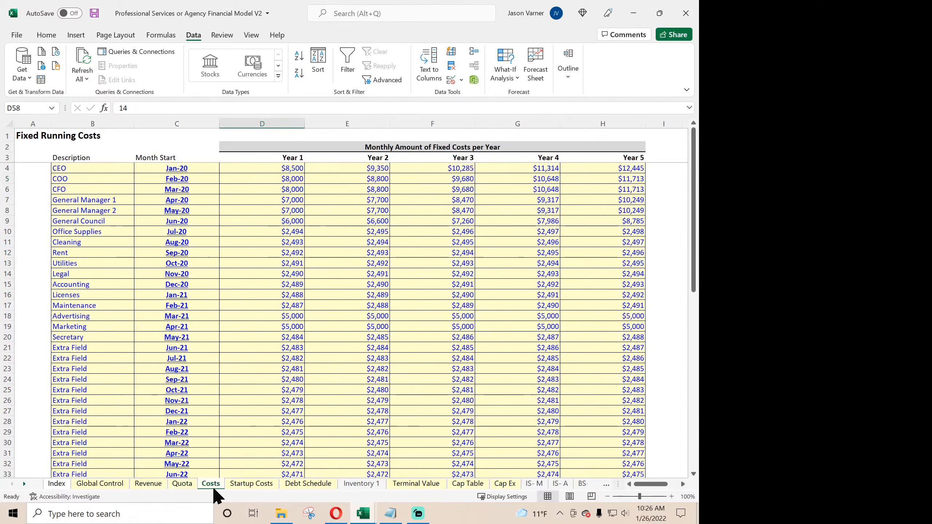
pyautogui.click(201, 169)
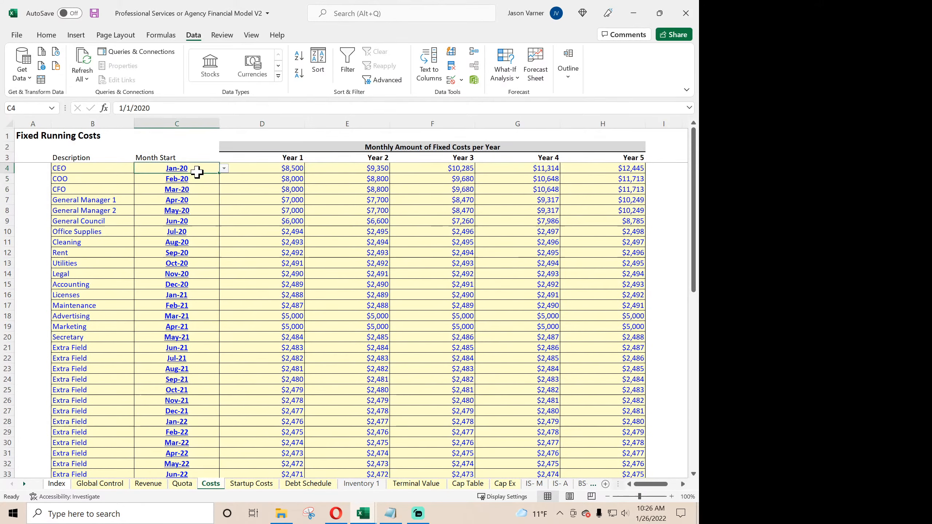
pyautogui.click(224, 168)
pyautogui.click(209, 178)
pyautogui.click(202, 181)
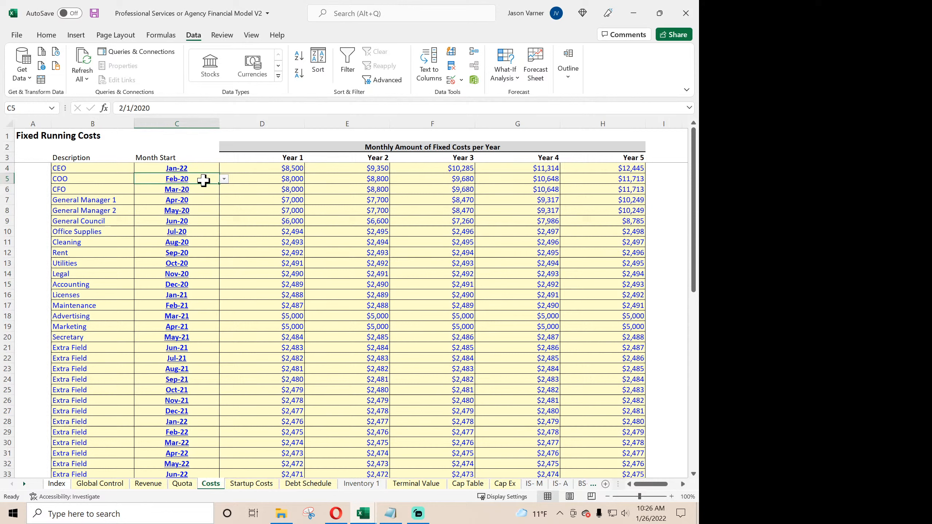
pyautogui.click(224, 178)
pyautogui.click(195, 197)
# - Fill the Month Start column as a monthly series from the CEO and COO dates through row 49
pyautogui.moveTo(193, 169); pyautogui.dragTo(201, 453)
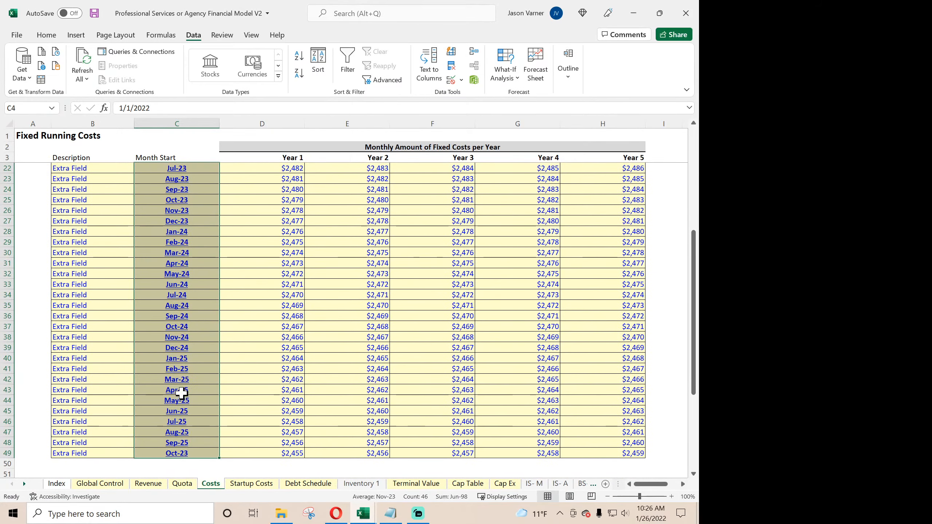
pyautogui.scroll(-6, 182, 393)
pyautogui.scroll(-2, 182, 394)
pyautogui.scroll(14, 193, 387)
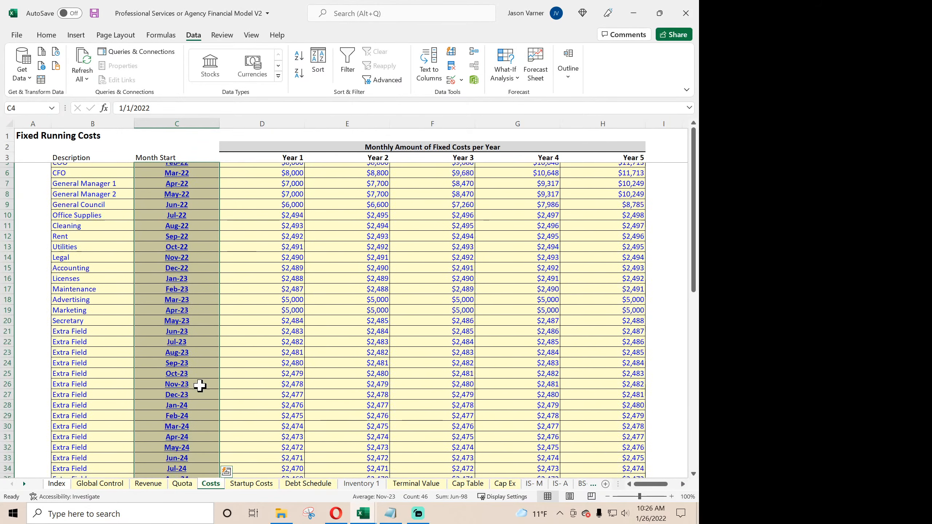
# - Look over the Startup Costs sheet and set the First Payment Date on the Debt Schedule sheet to Jan-22
pyautogui.click(257, 484)
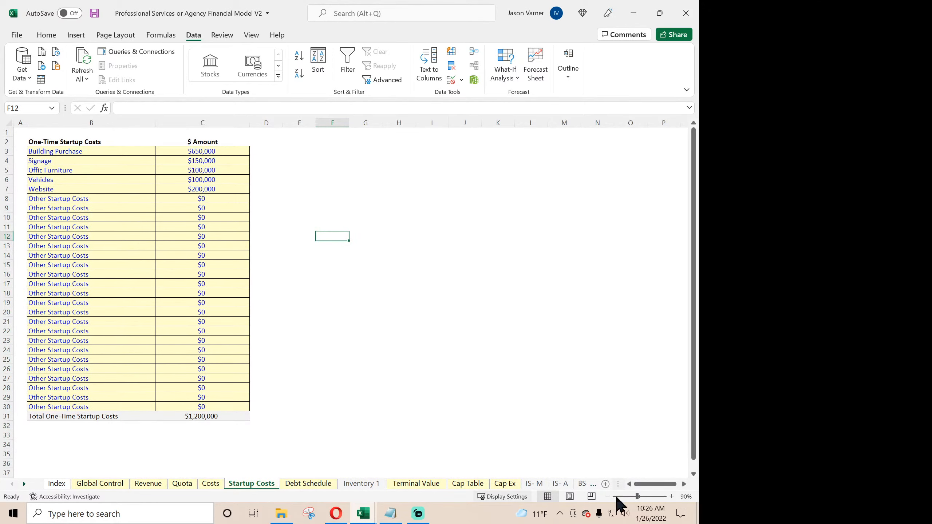
pyautogui.click(672, 497)
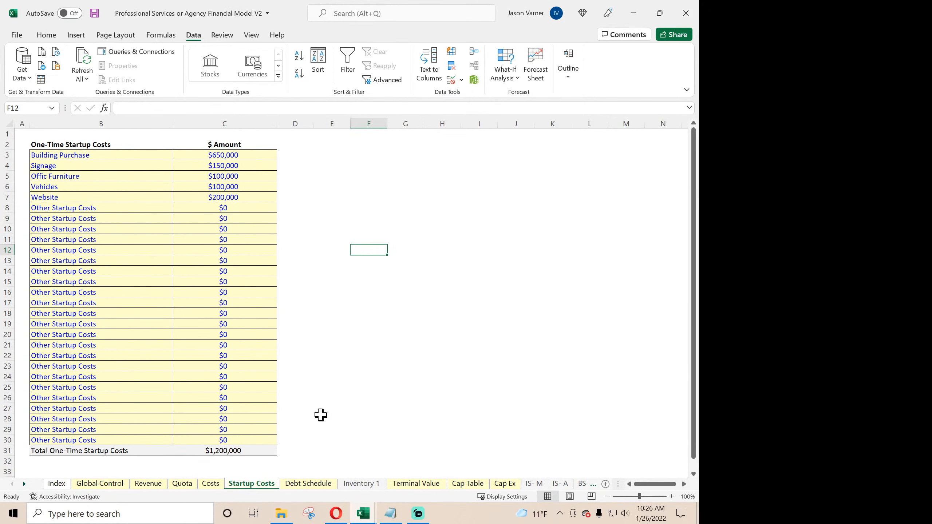
pyautogui.click(308, 484)
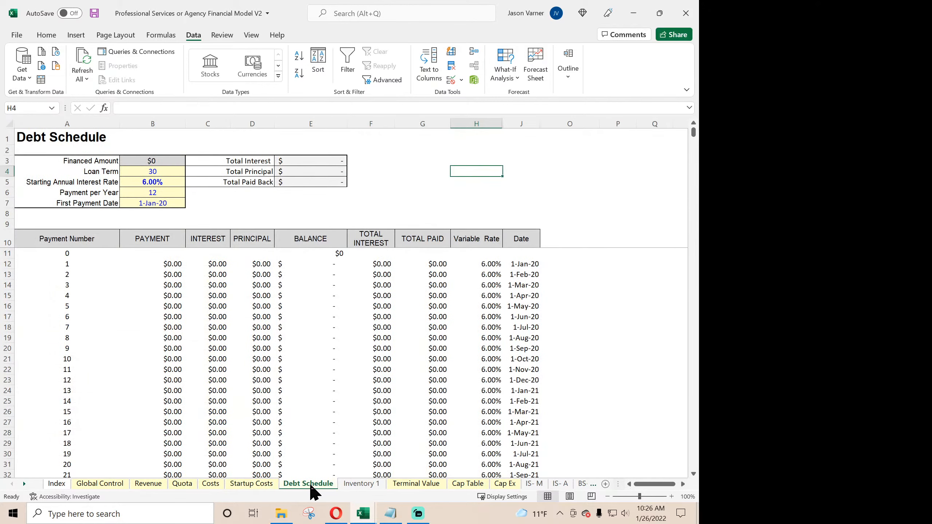
pyautogui.click(167, 204)
pyautogui.click(190, 204)
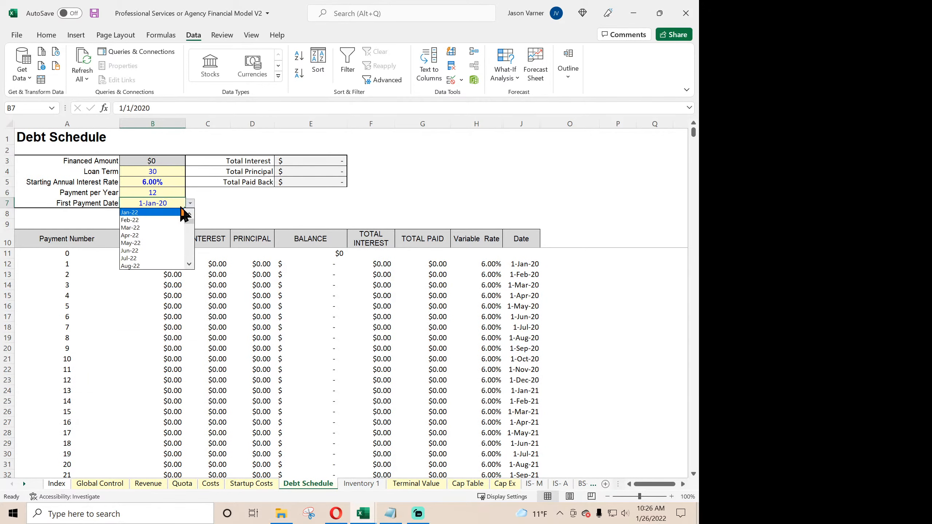
pyautogui.click(173, 219)
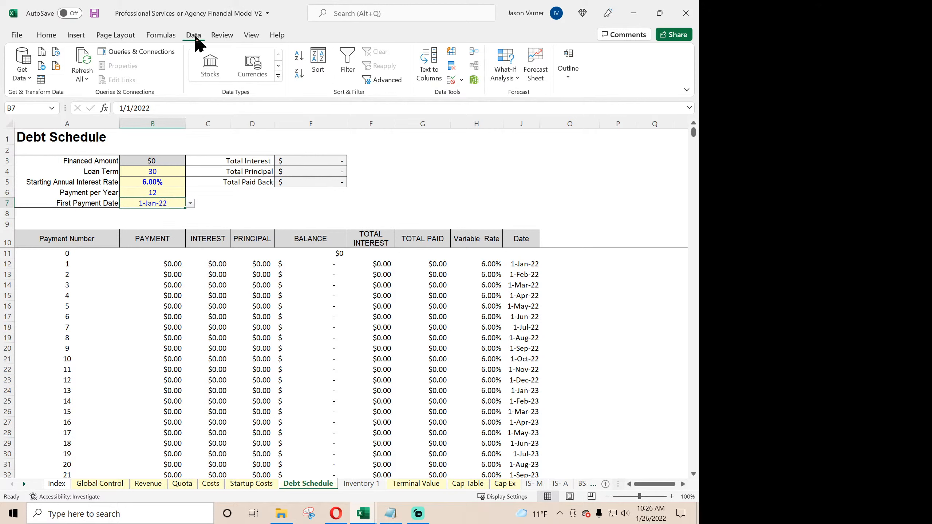
# - Format the First Payment Date cell with the month-year date type Mar-12
pyautogui.click(47, 35)
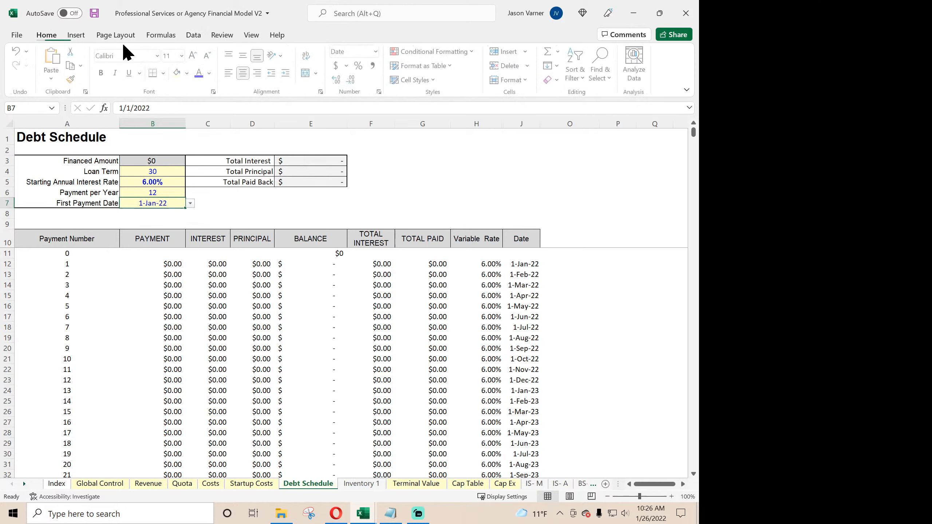
pyautogui.click(379, 92)
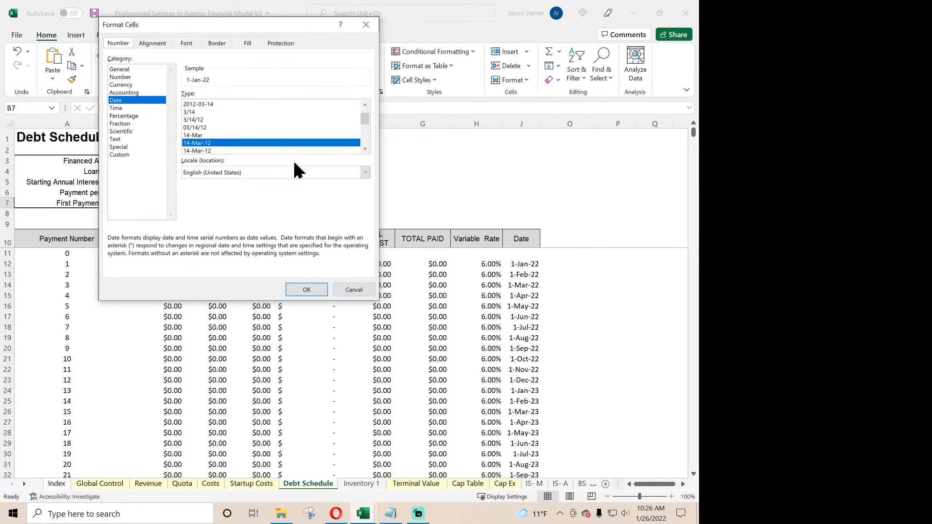
pyautogui.click(365, 148)
pyautogui.click(365, 148)
pyautogui.click(365, 149)
pyautogui.click(214, 136)
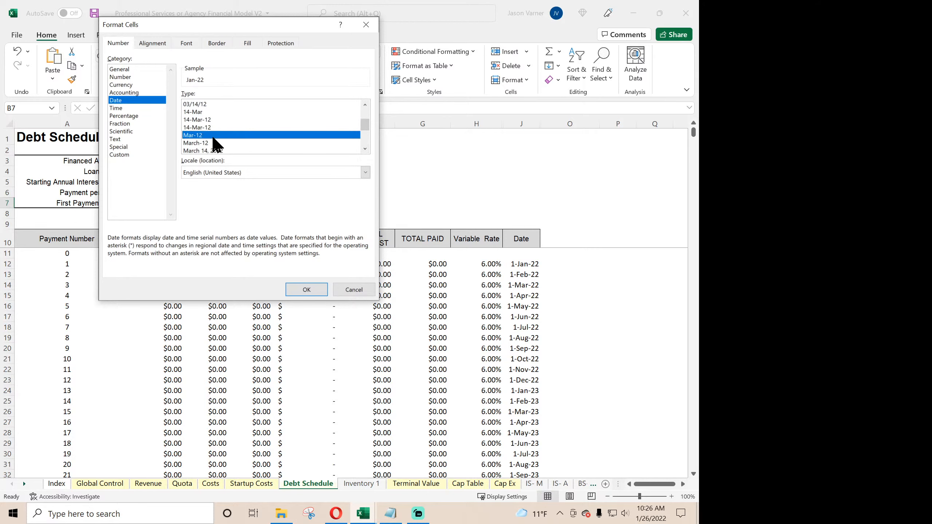
pyautogui.click(304, 290)
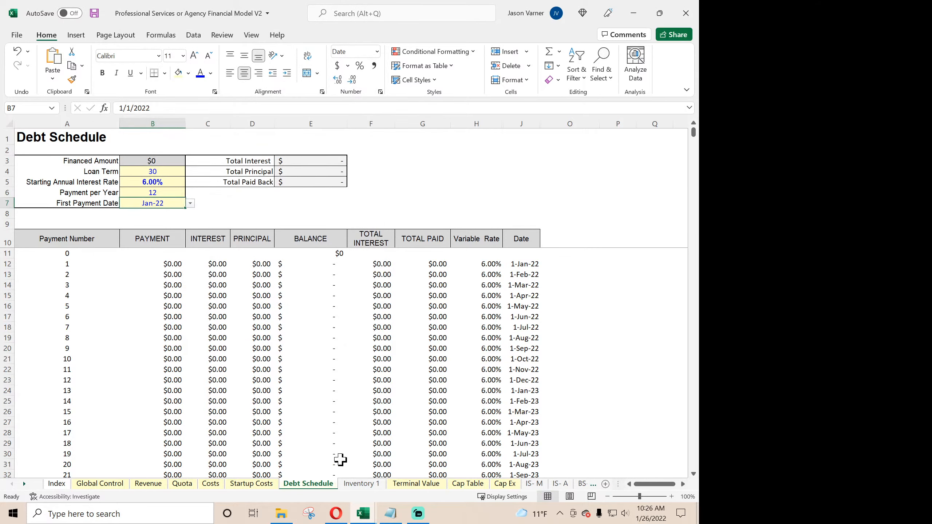
# - On the Terminal Value sheet, hide the gridlines and widen columns C and D to show their full contents
pyautogui.click(416, 484)
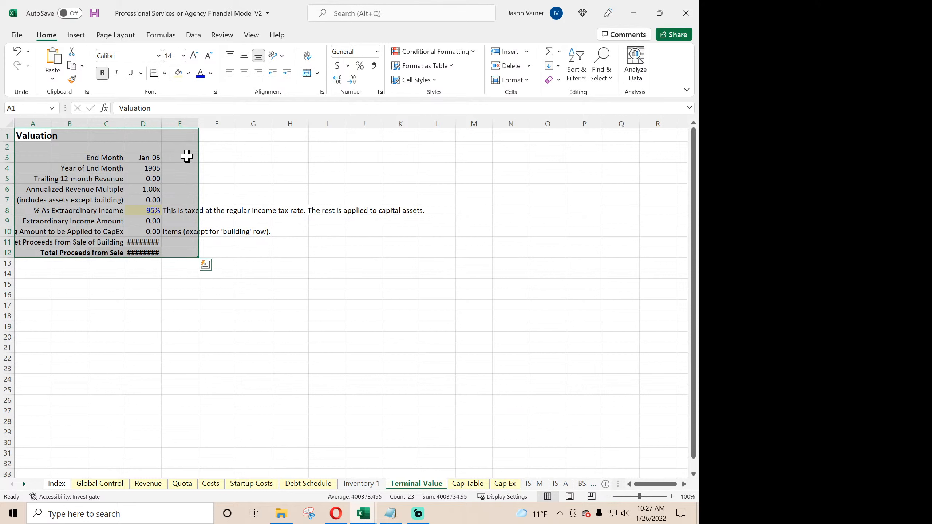
pyautogui.click(251, 35)
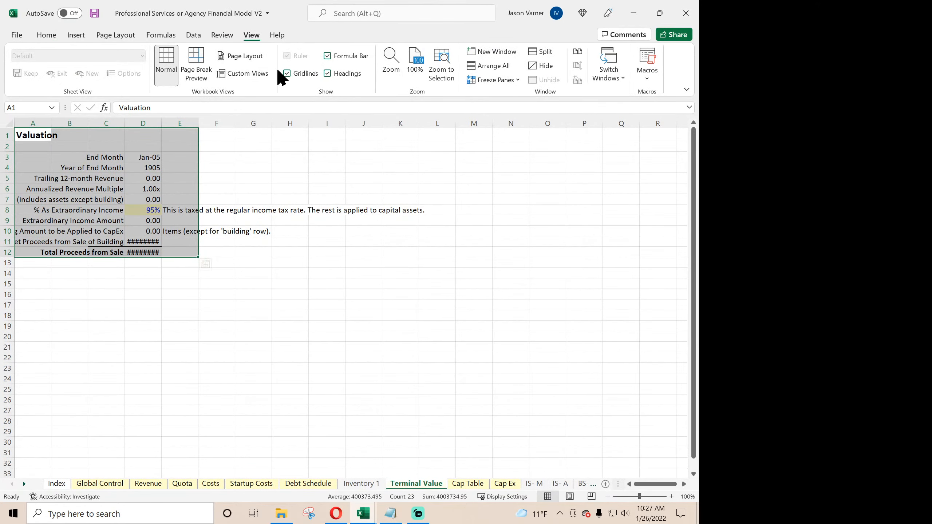
pyautogui.click(287, 74)
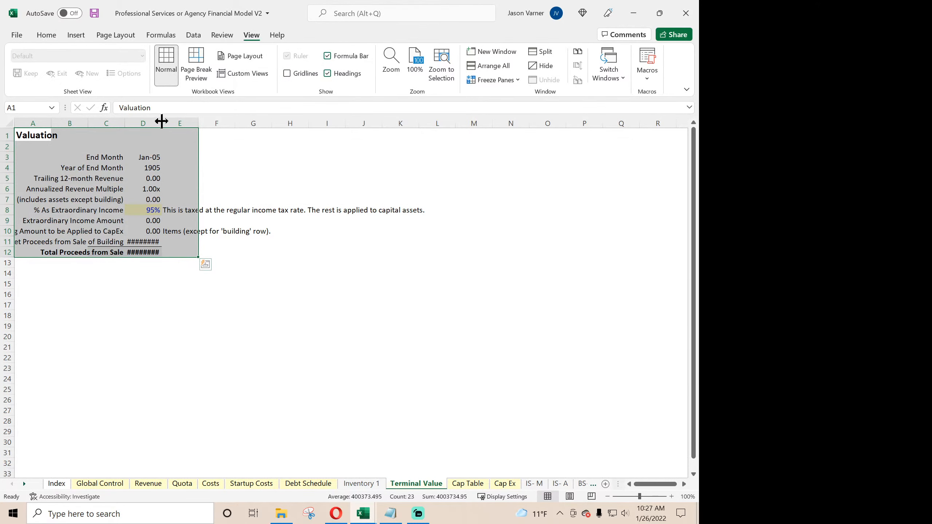
pyautogui.moveTo(161, 121); pyautogui.dragTo(193, 121)
pyautogui.doubleClick(125, 121)
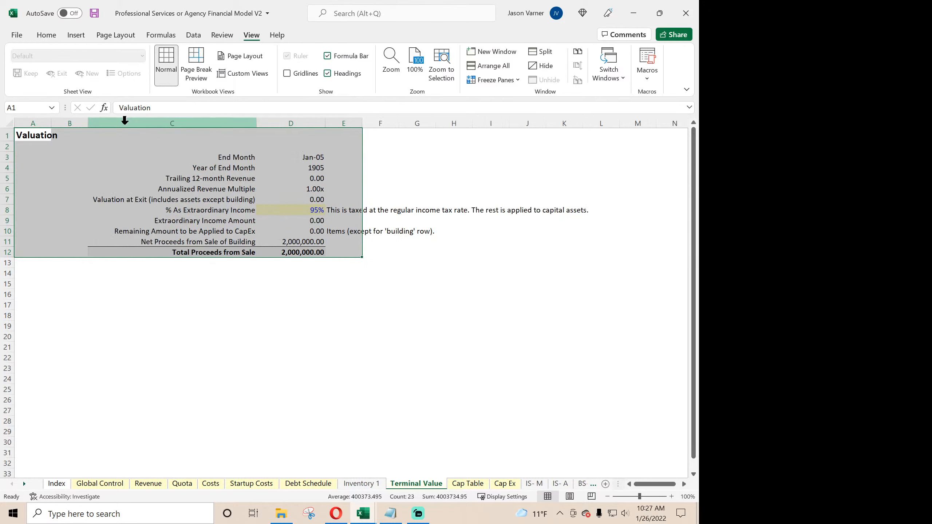
pyautogui.click(152, 325)
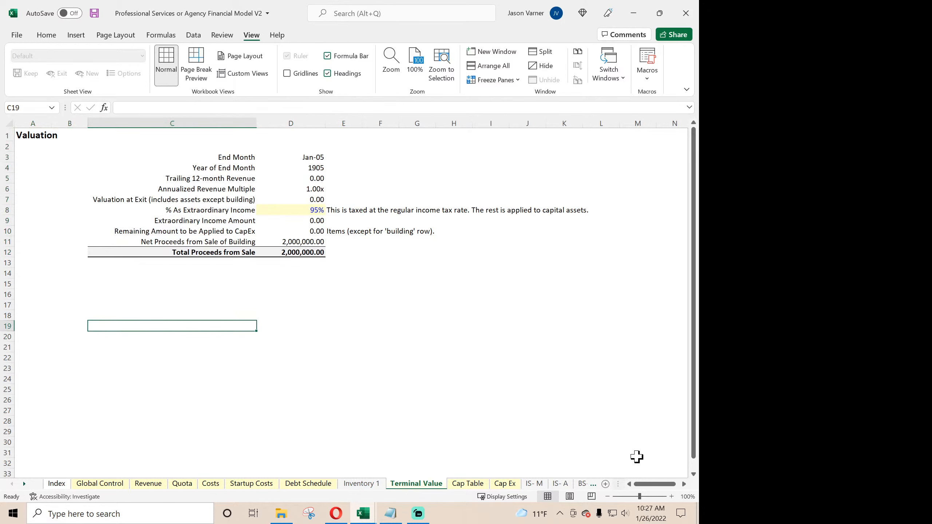
pyautogui.click(671, 497)
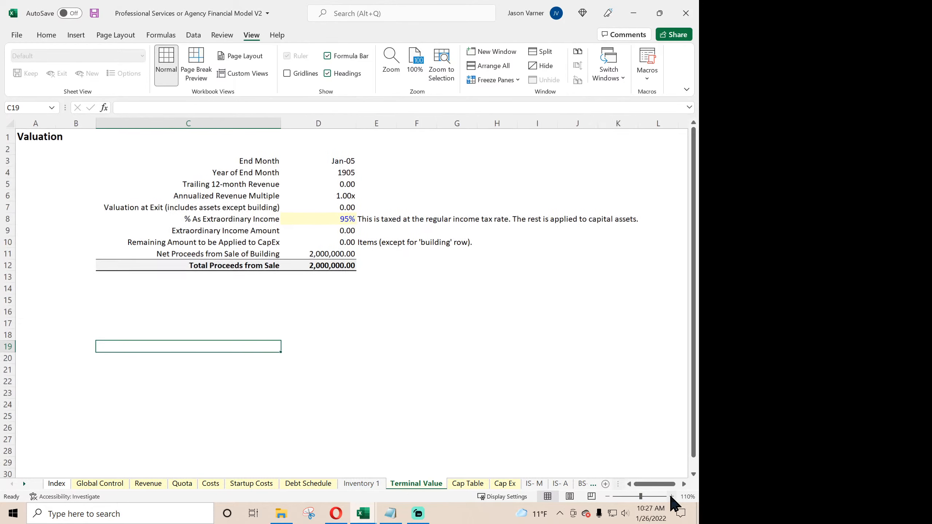
# - Set the Exit / End Month on the Global Control sheet to Dec-26 and check the linked End Month on the Terminal Value sheet
pyautogui.click(331, 162)
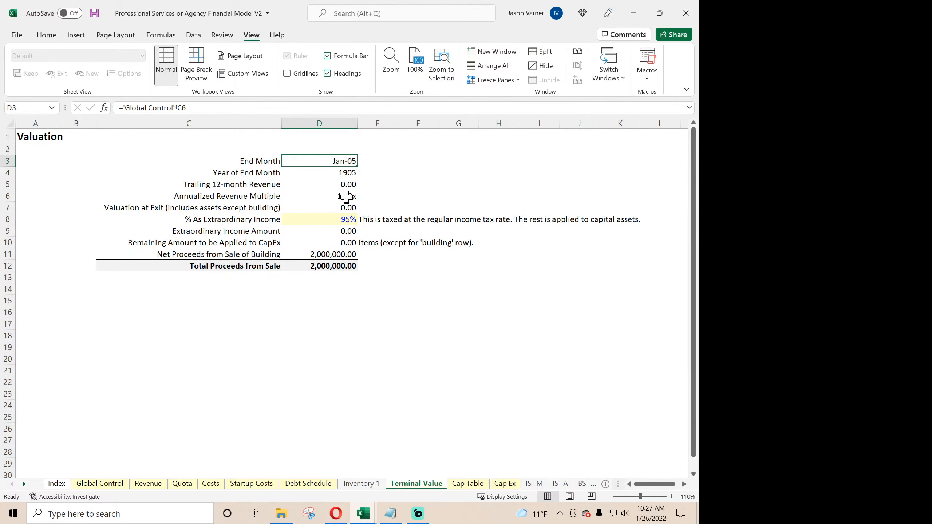
pyautogui.click(96, 485)
pyautogui.click(252, 188)
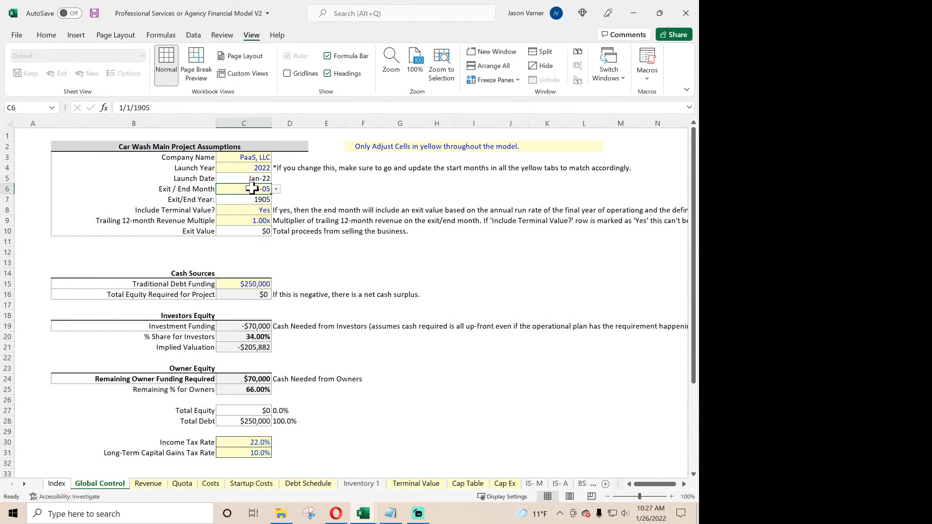
pyautogui.click(276, 189)
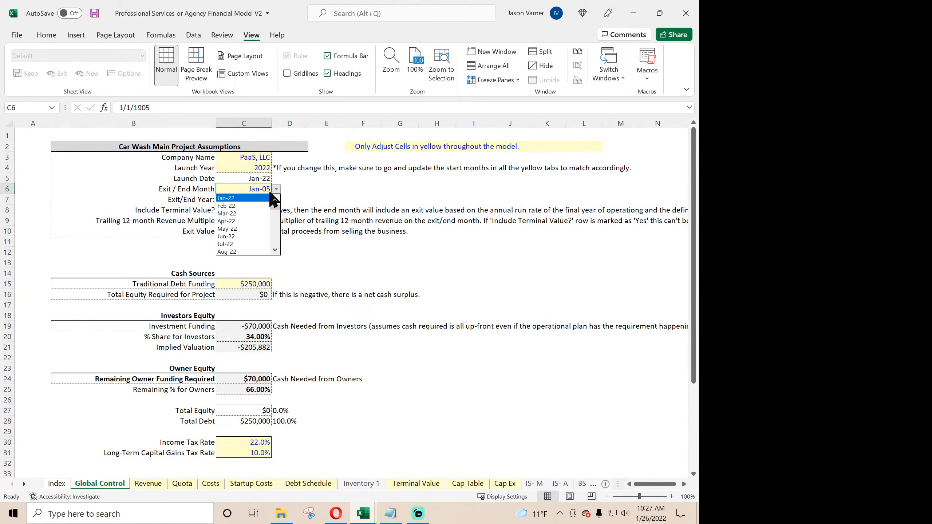
pyautogui.moveTo(278, 210); pyautogui.dragTo(276, 245)
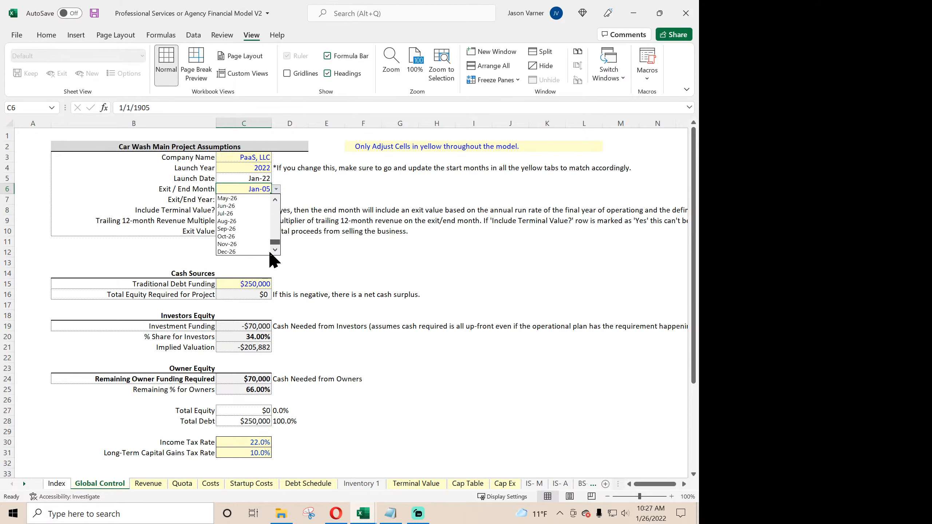
pyautogui.click(265, 252)
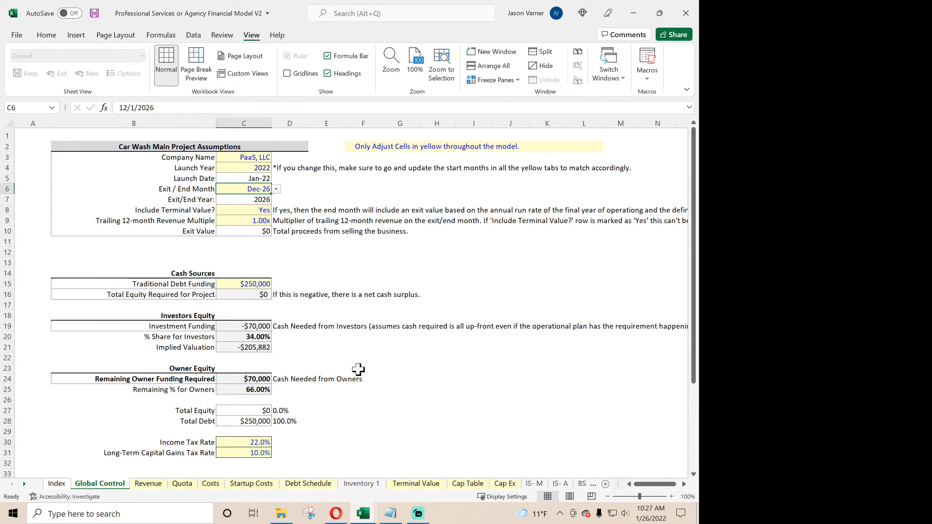
pyautogui.click(414, 484)
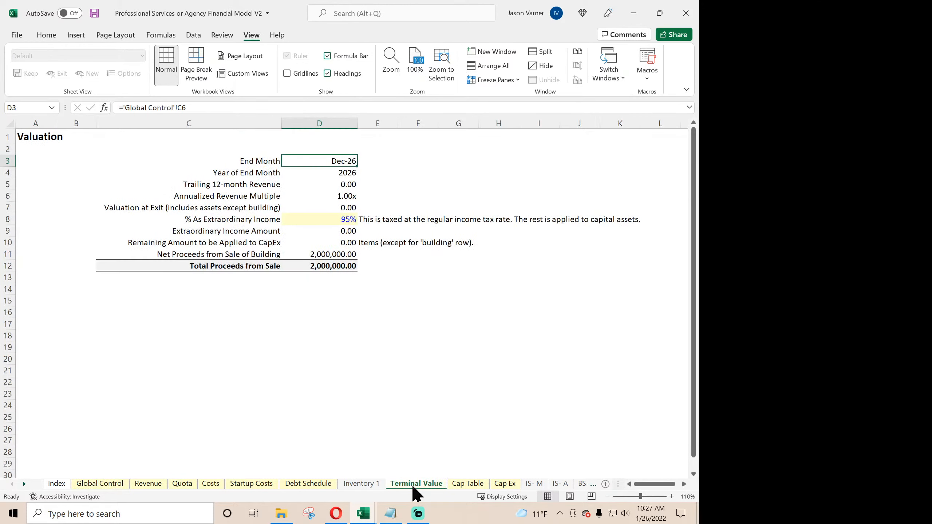
pyautogui.click(95, 488)
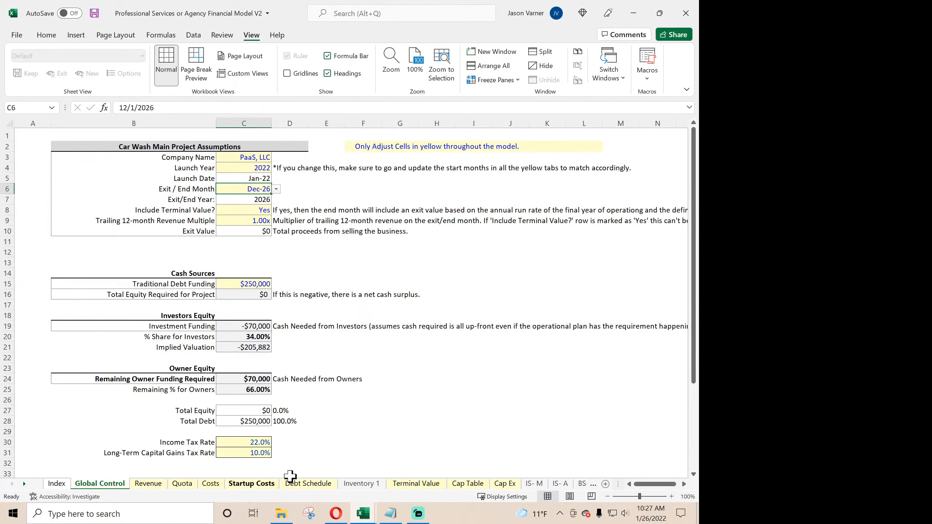
# - On the Cap Table sheet, hide the gridlines and freeze the panes at cell C10
pyautogui.click(418, 485)
pyautogui.click(470, 484)
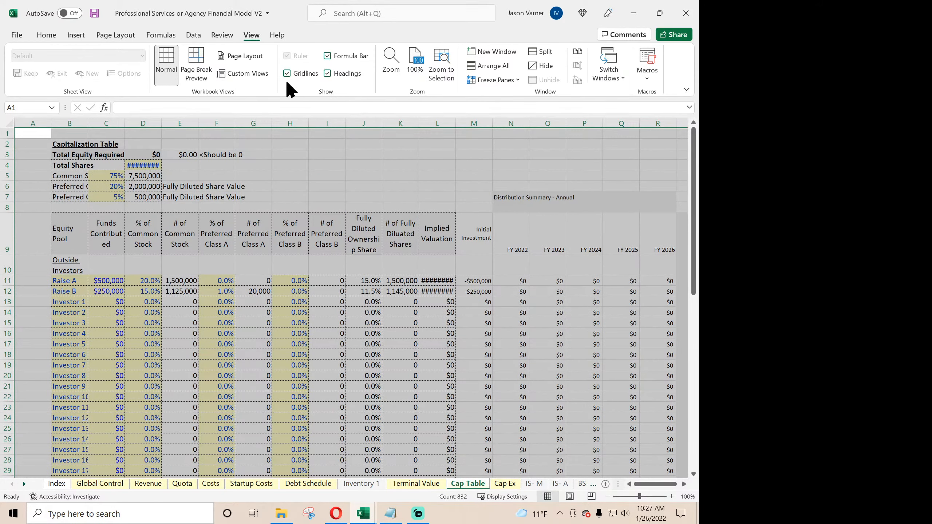
pyautogui.click(100, 261)
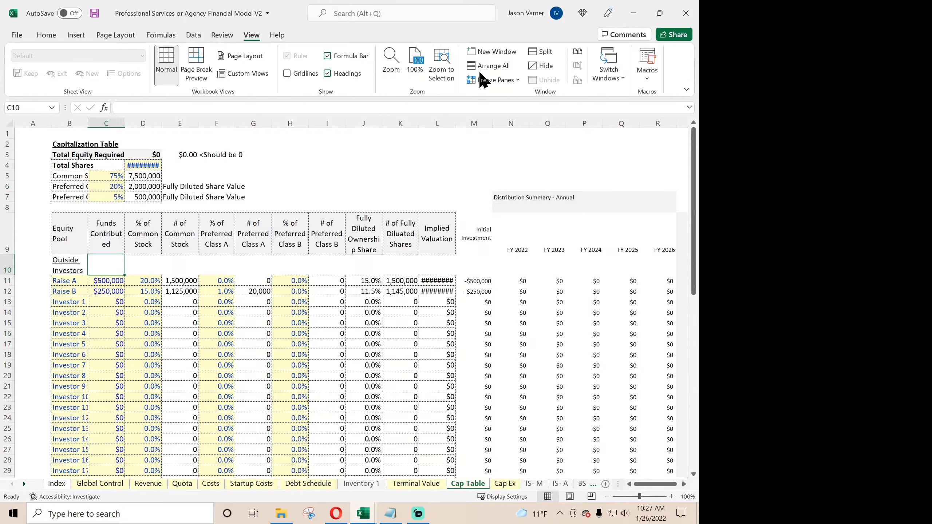
pyautogui.click(491, 87)
pyautogui.click(506, 102)
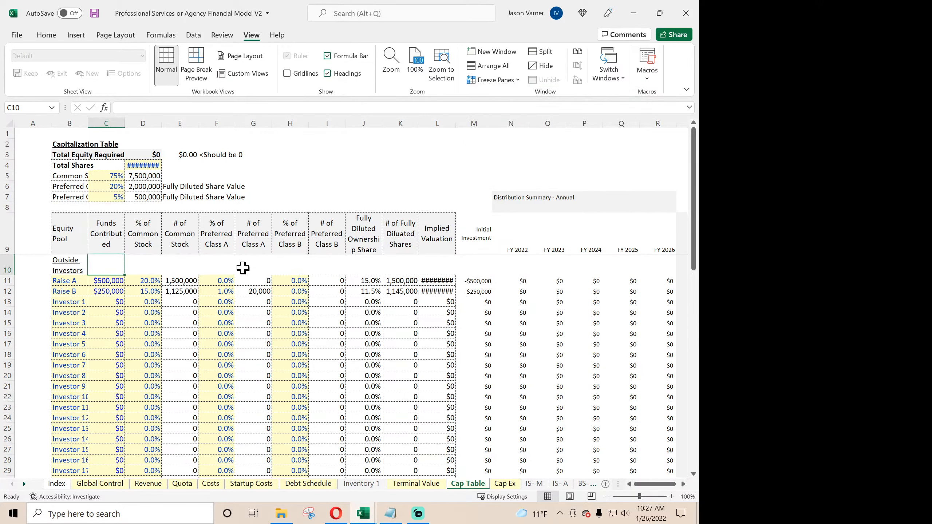
# - Fit columns B and D of the Cap Table sheet to their contents and narrow the empty column A
pyautogui.click(223, 312)
pyautogui.doubleClick(162, 123)
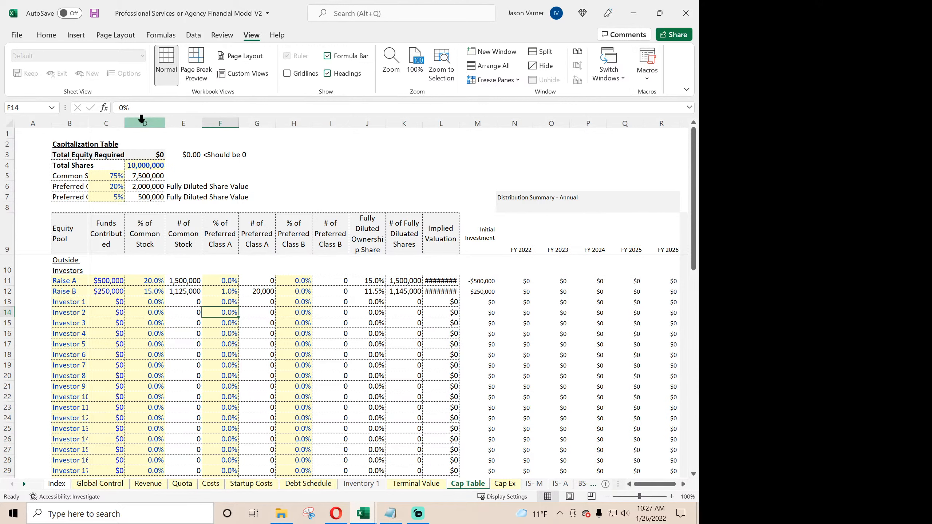
pyautogui.click(82, 123)
pyautogui.doubleClick(88, 123)
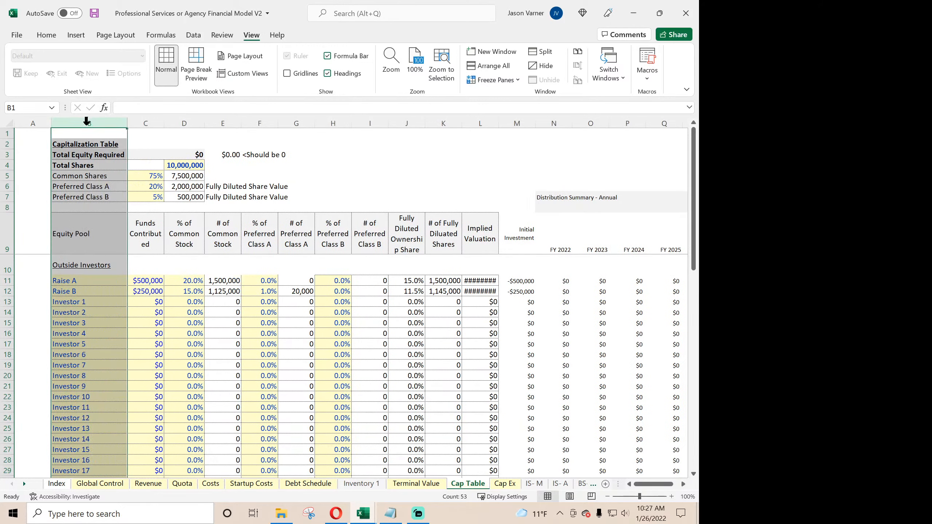
pyautogui.click(154, 322)
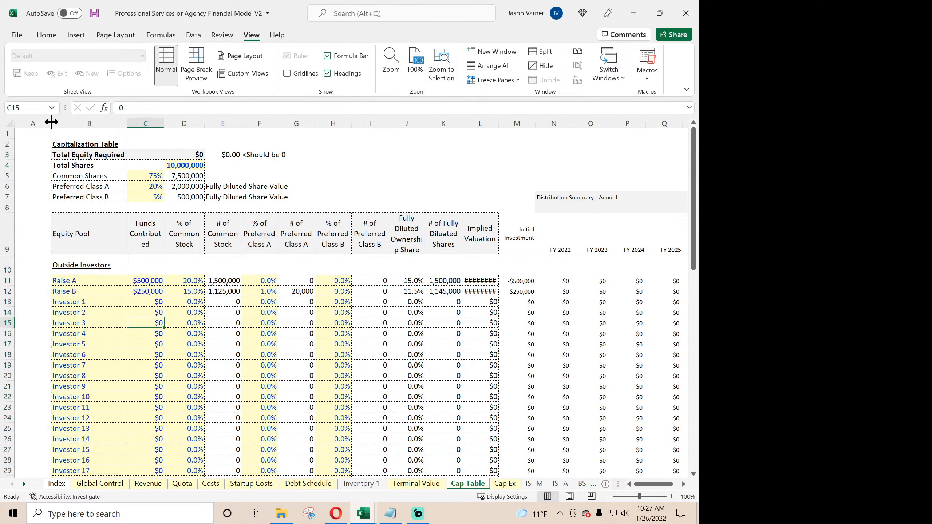
pyautogui.moveTo(50, 123); pyautogui.dragTo(27, 123)
pyautogui.click(178, 344)
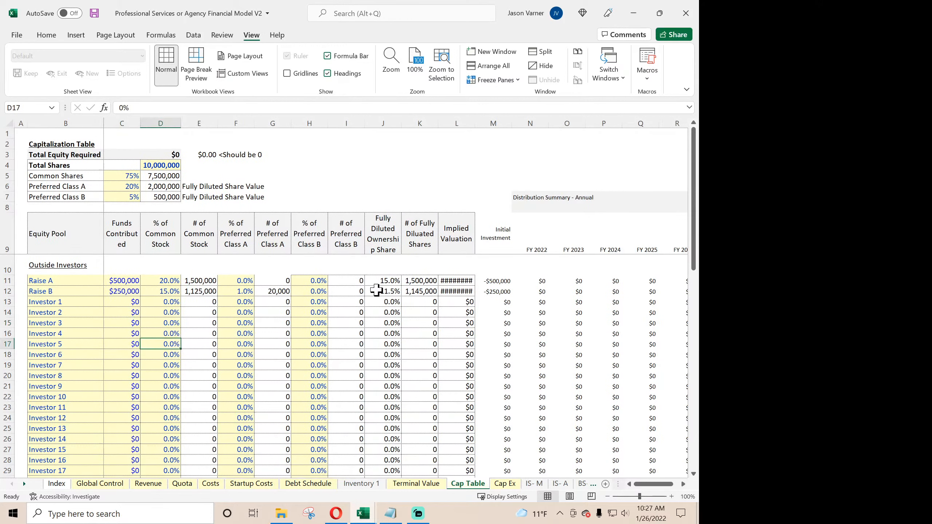
# - Set the width of Cap Table columns C through S to 15 and save the workbook
pyautogui.moveTo(136, 123); pyautogui.dragTo(695, 144)
pyautogui.moveTo(603, 151); pyautogui.dragTo(139, 125)
pyautogui.rightClick(151, 124)
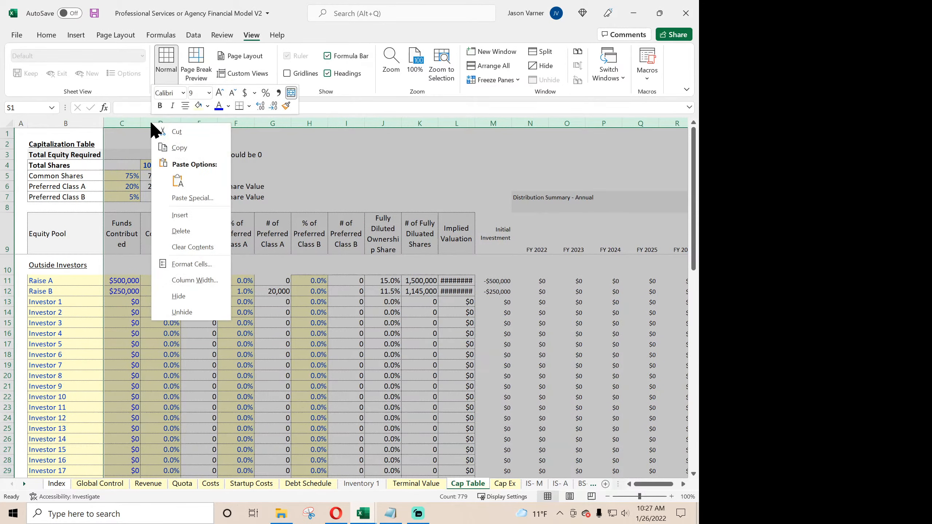
pyautogui.click(204, 279)
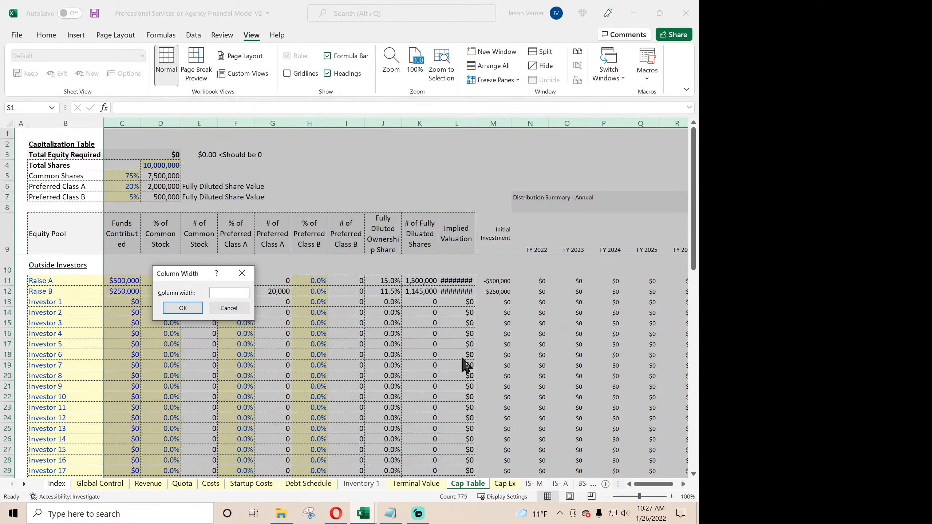
pyautogui.write('15')
pyautogui.press('Return')
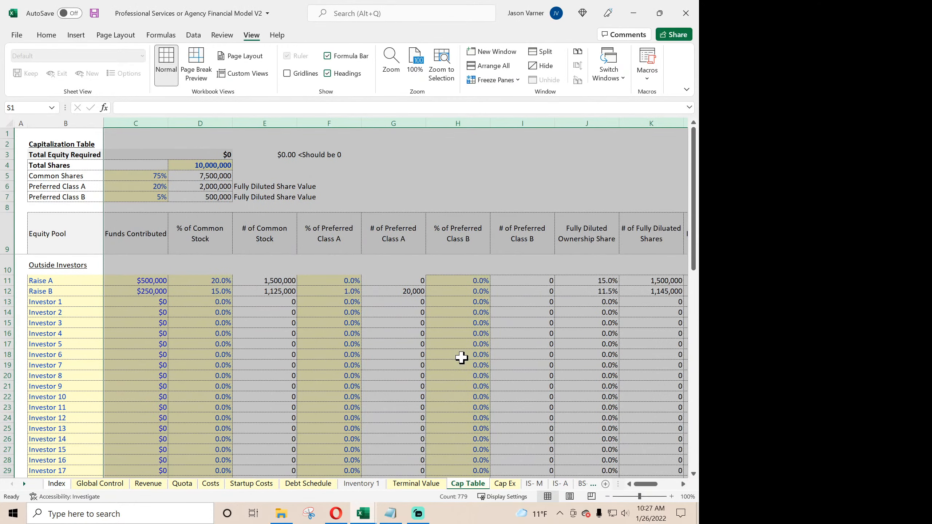
pyautogui.click(329, 341)
pyautogui.click(47, 36)
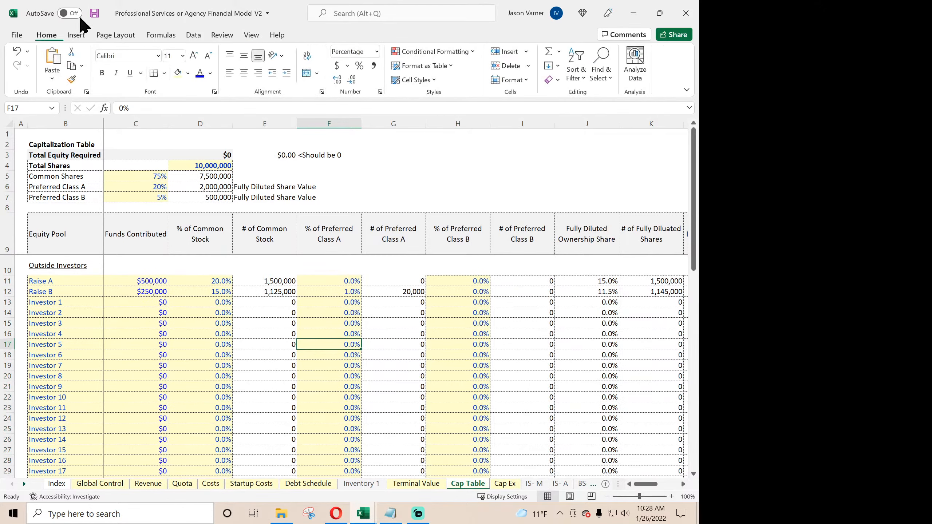
pyautogui.click(94, 13)
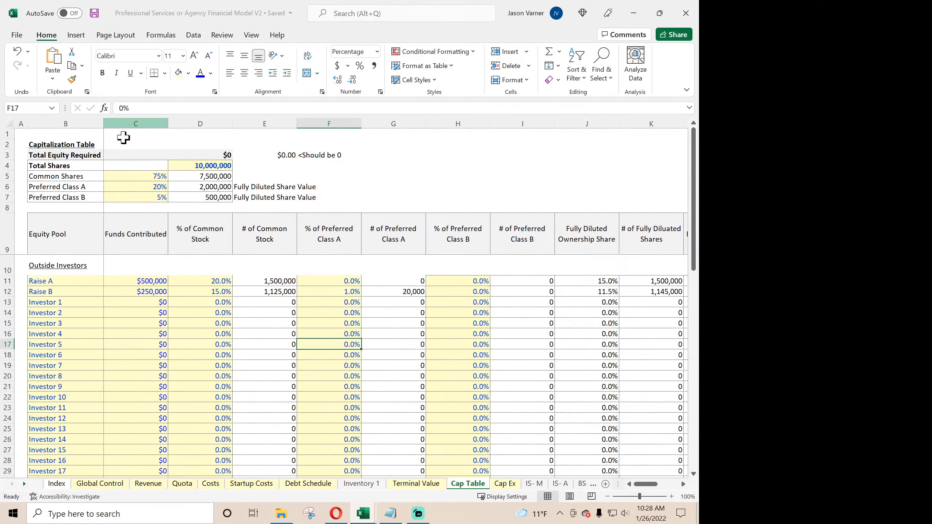
# - Look over the capitalization table down to the founder rows and check the # of Common Stock formulas for the outside investors
pyautogui.scroll(-13, 191, 257)
pyautogui.scroll(13, 205, 278)
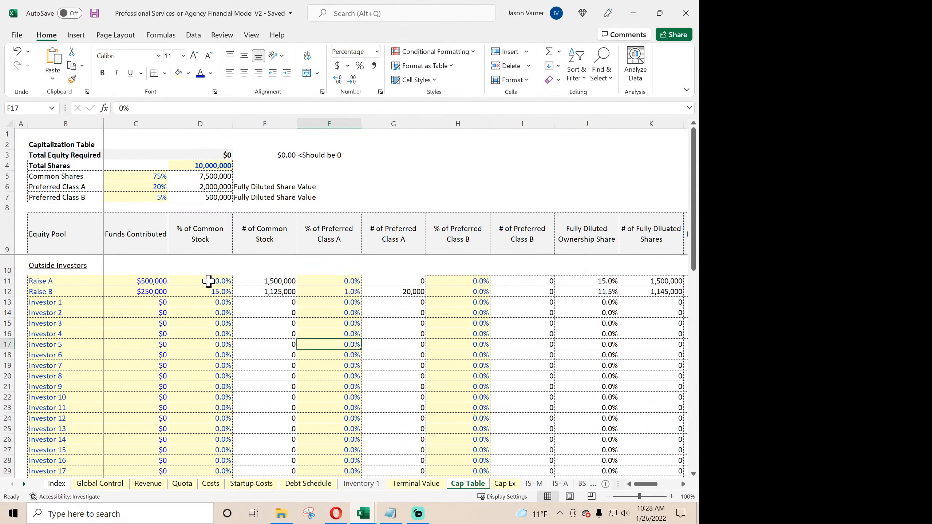
pyautogui.click(272, 281)
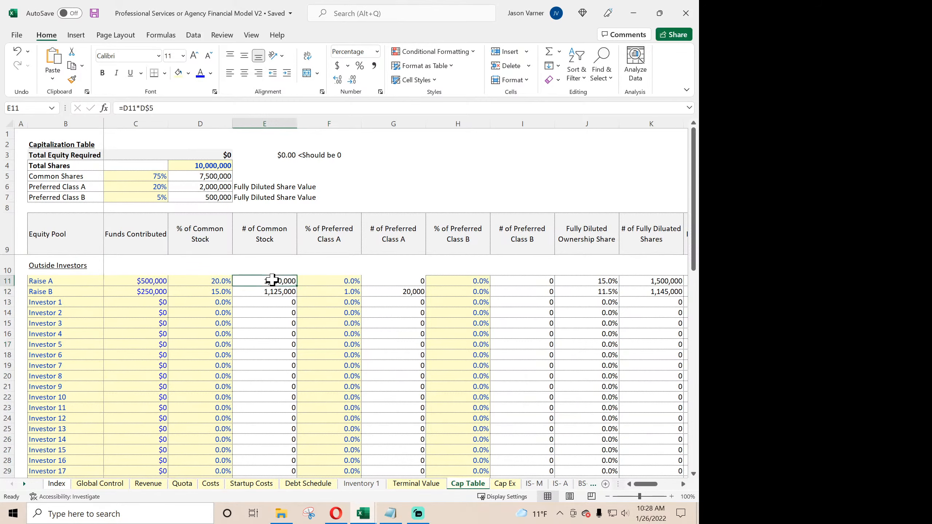
pyautogui.click(273, 292)
pyautogui.click(275, 323)
pyautogui.click(278, 387)
pyautogui.scroll(-11, 277, 387)
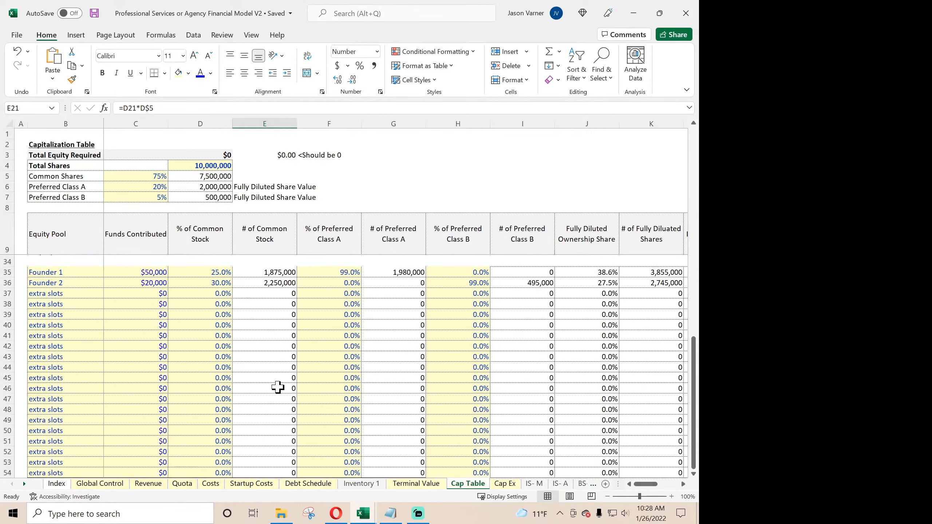
pyautogui.scroll(11, 278, 387)
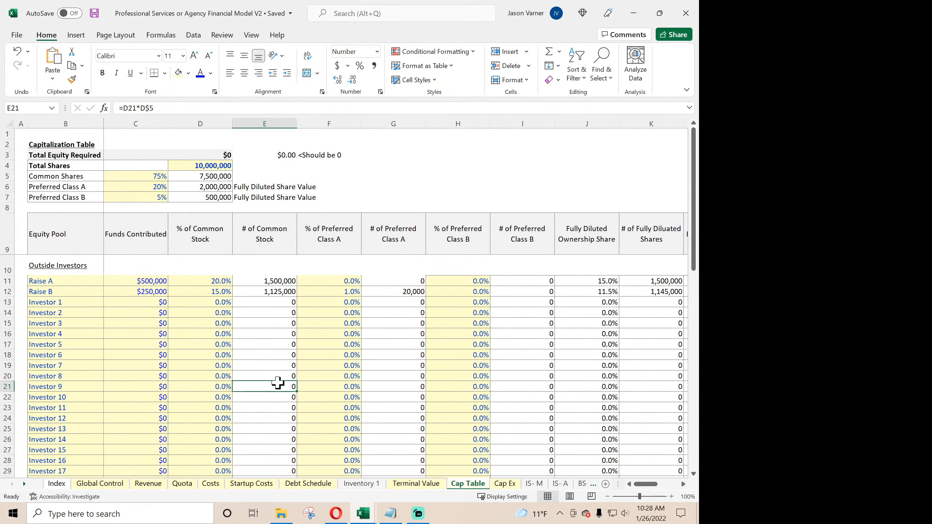
# - On the Cap Ex sheet, set the width of columns B through M to 15
pyautogui.click(505, 484)
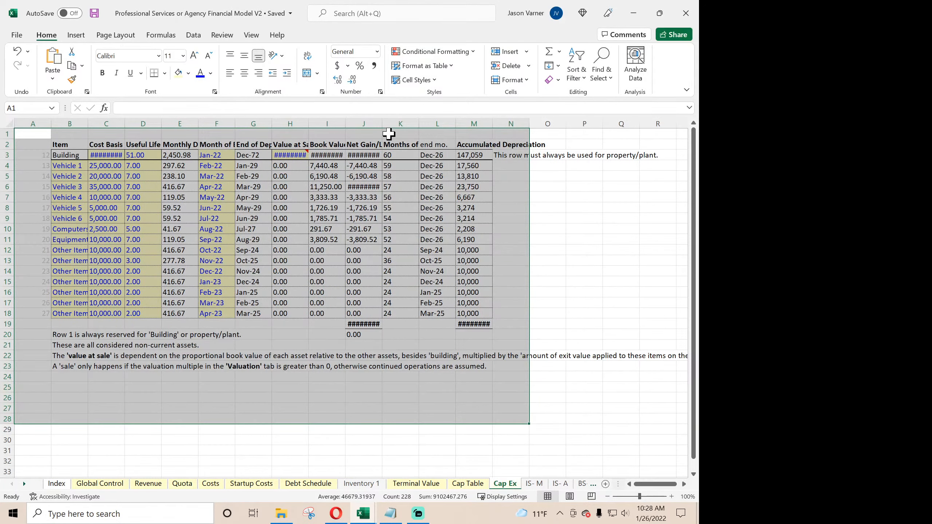
pyautogui.rightClick(364, 124)
pyautogui.press('Escape')
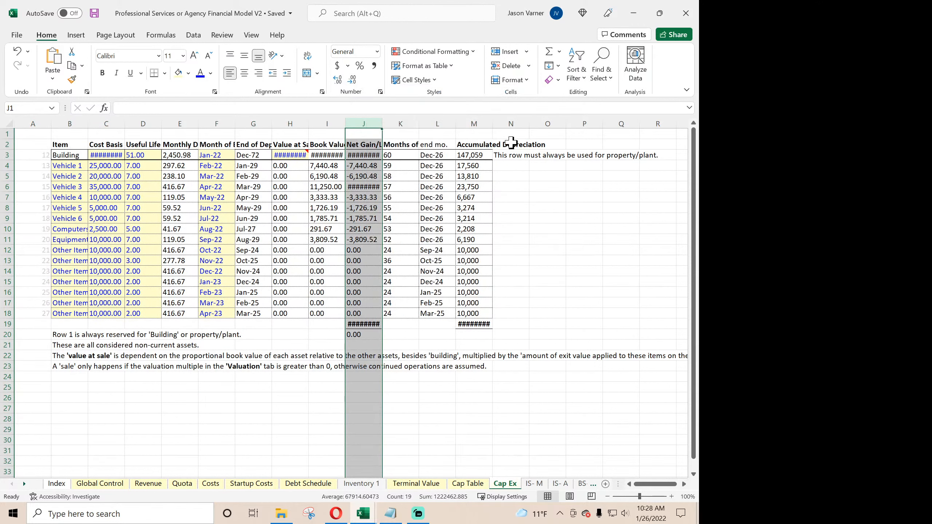
pyautogui.moveTo(477, 125); pyautogui.dragTo(78, 132)
pyautogui.rightClick(109, 123)
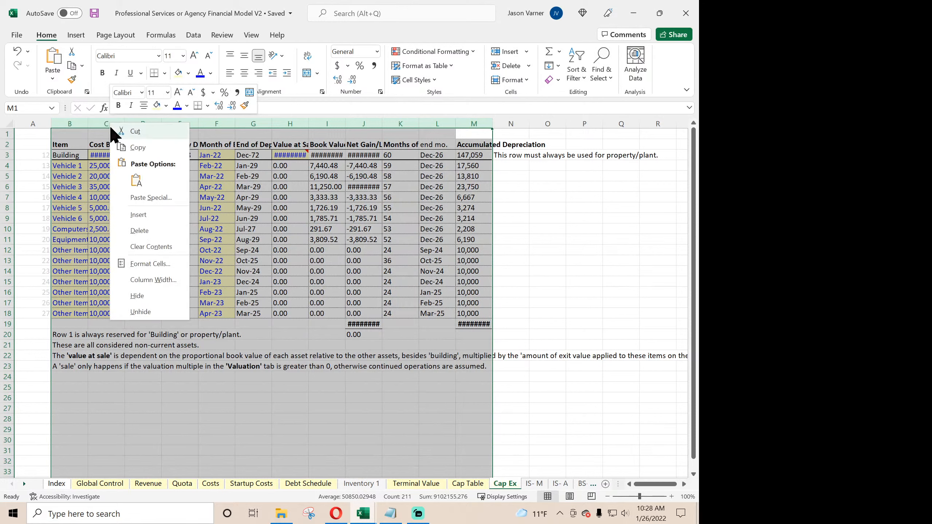
pyautogui.click(153, 279)
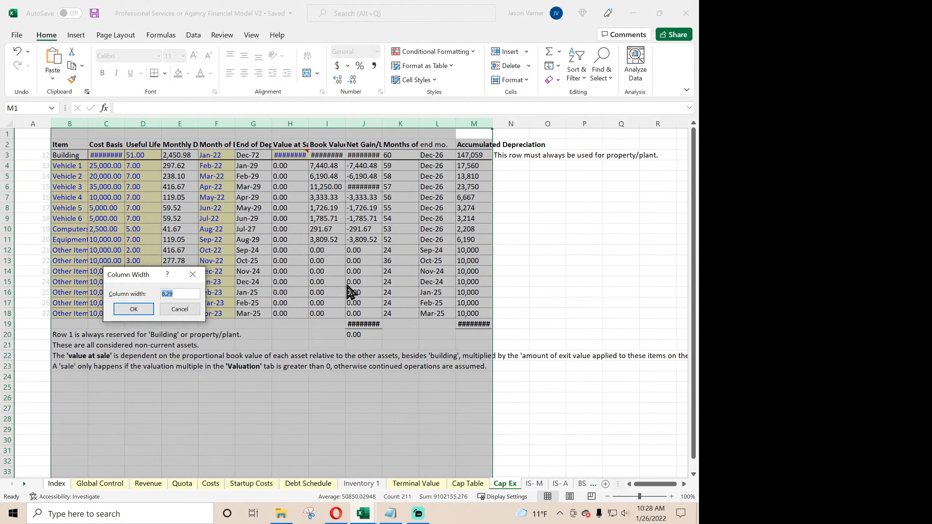
pyautogui.write('15')
pyautogui.press('Return')
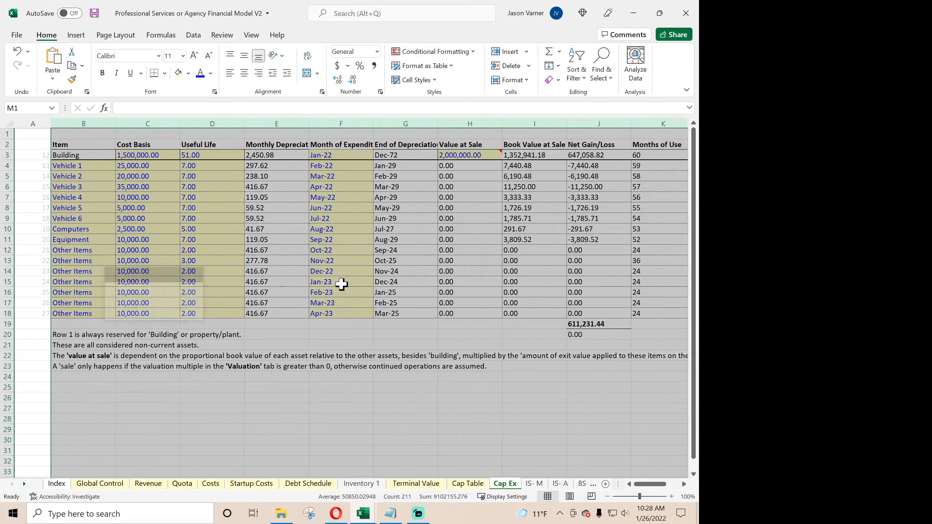
pyautogui.click(326, 283)
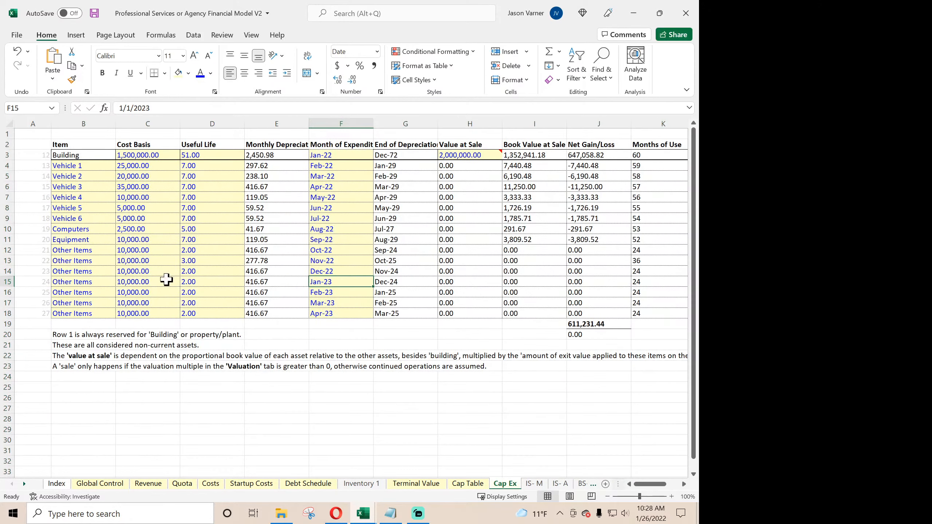
# - Restrict the Building row's Month of Expenditure cell F3 to a List with data validation
pyautogui.click(341, 156)
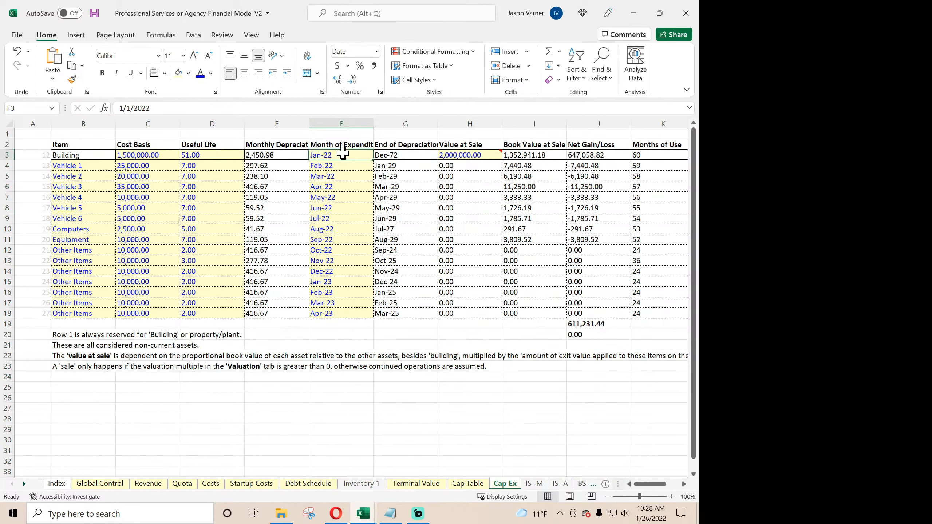
pyautogui.click(193, 37)
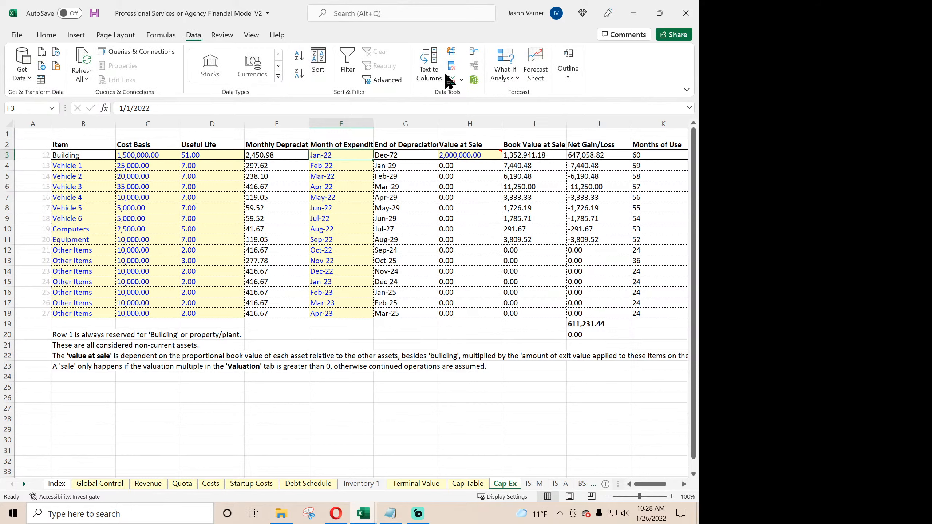
pyautogui.click(454, 80)
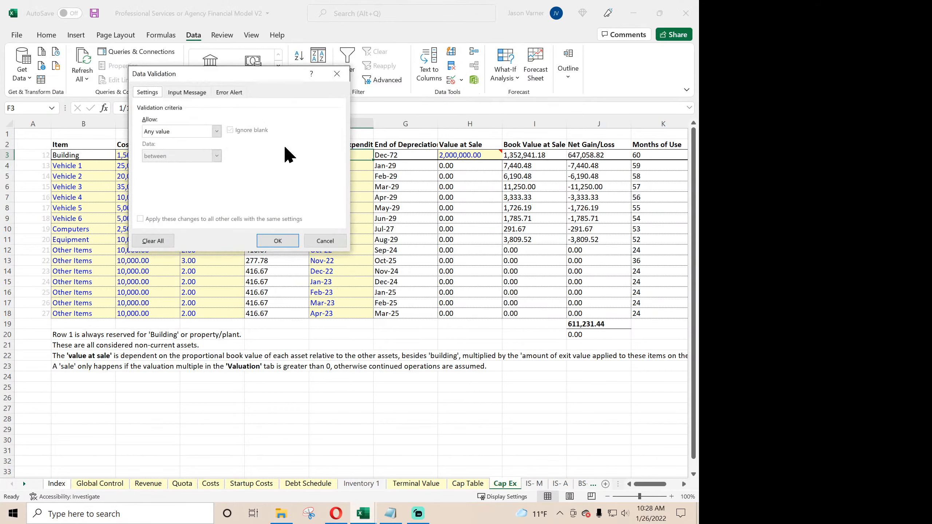
pyautogui.click(178, 134)
pyautogui.click(161, 166)
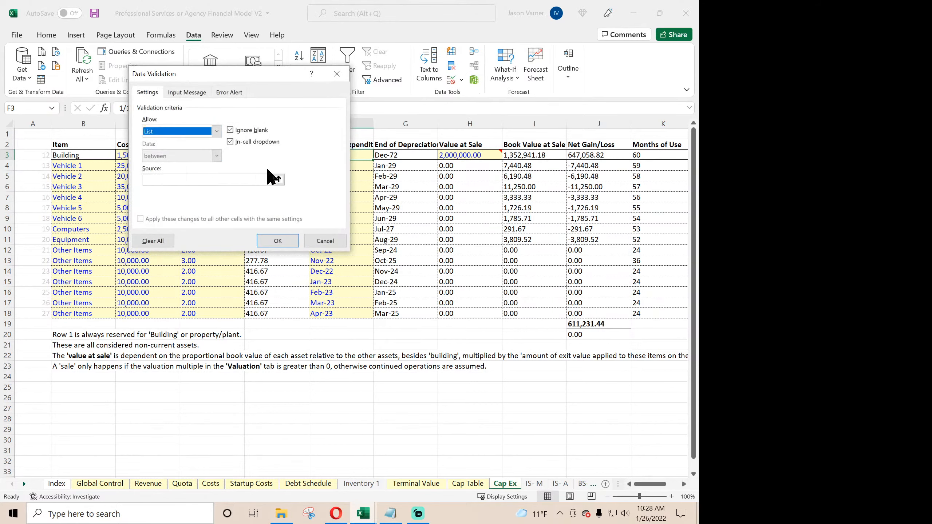
# - Use the months in A1:A60 of the validation 1 sheet as the list source for cell F3 and apply the validation
pyautogui.click(279, 180)
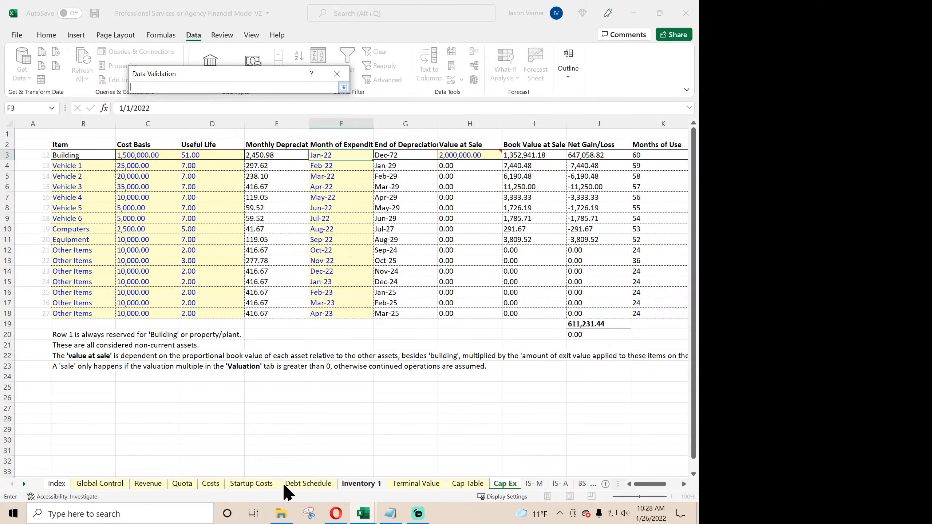
pyautogui.click(24, 484)
pyautogui.click(24, 484)
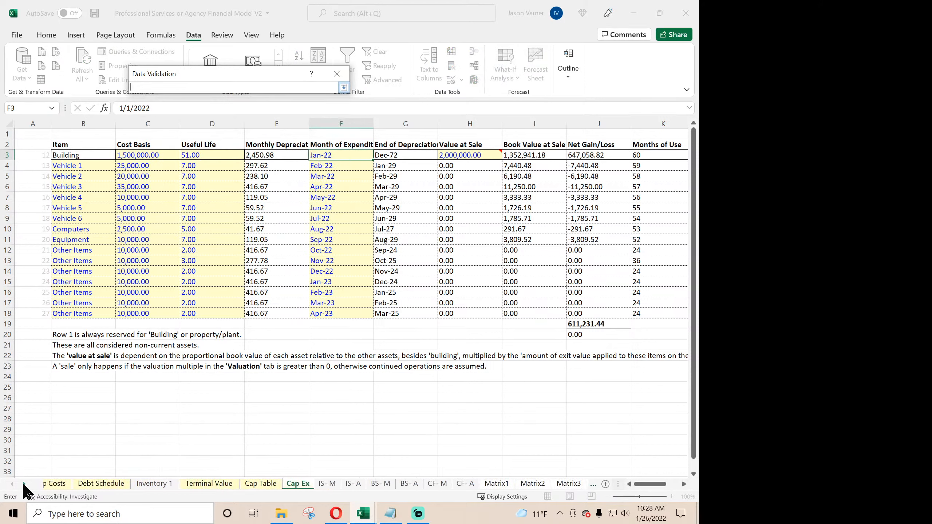
pyautogui.click(24, 484)
pyautogui.click(24, 484)
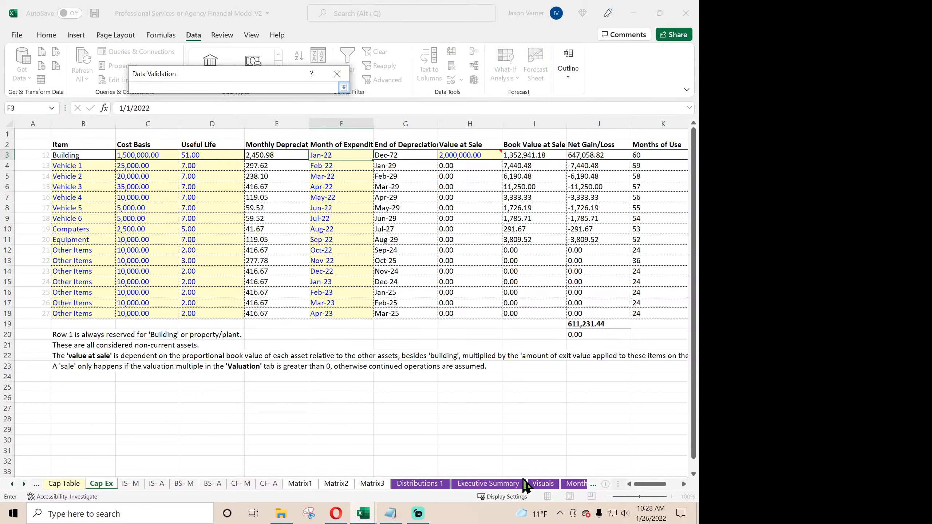
pyautogui.click(24, 484)
pyautogui.click(24, 484)
pyautogui.click(24, 484)
pyautogui.click(24, 484)
pyautogui.click(24, 484)
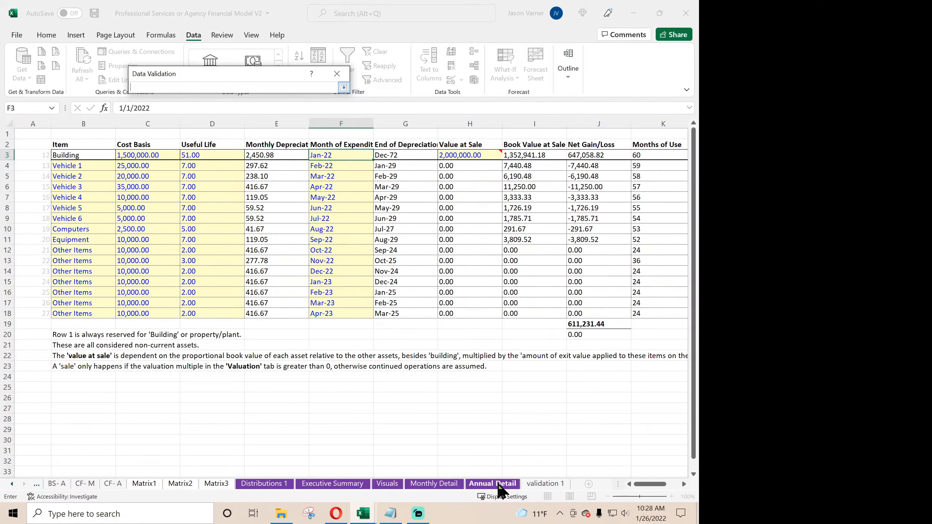
pyautogui.click(543, 484)
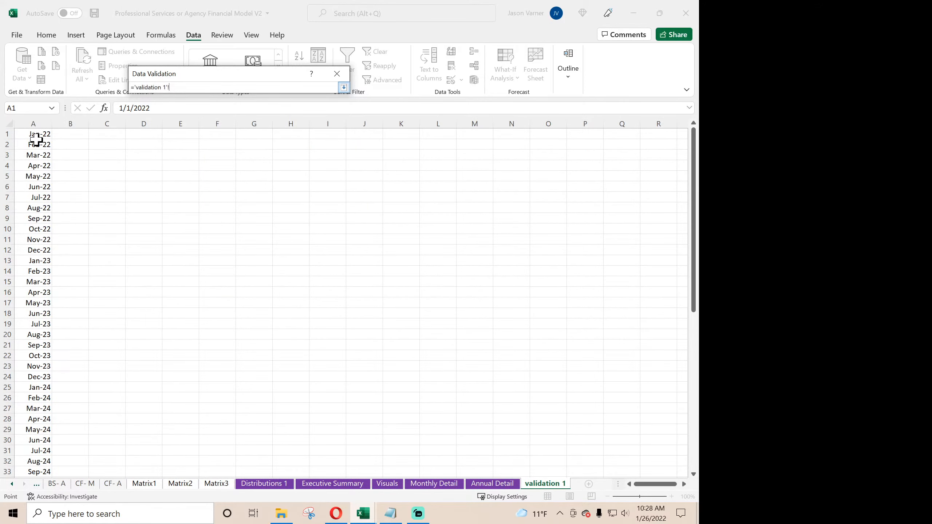
pyautogui.moveTo(35, 136); pyautogui.dragTo(39, 451)
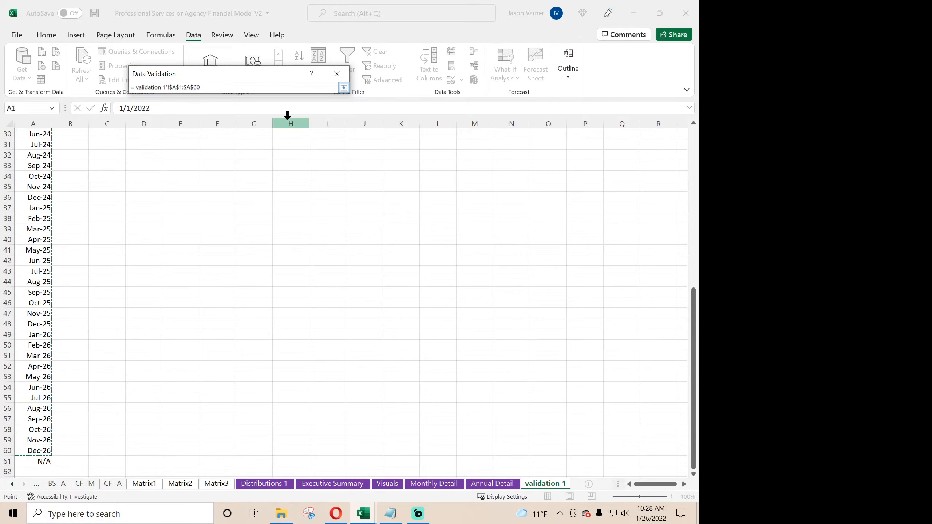
pyautogui.click(344, 88)
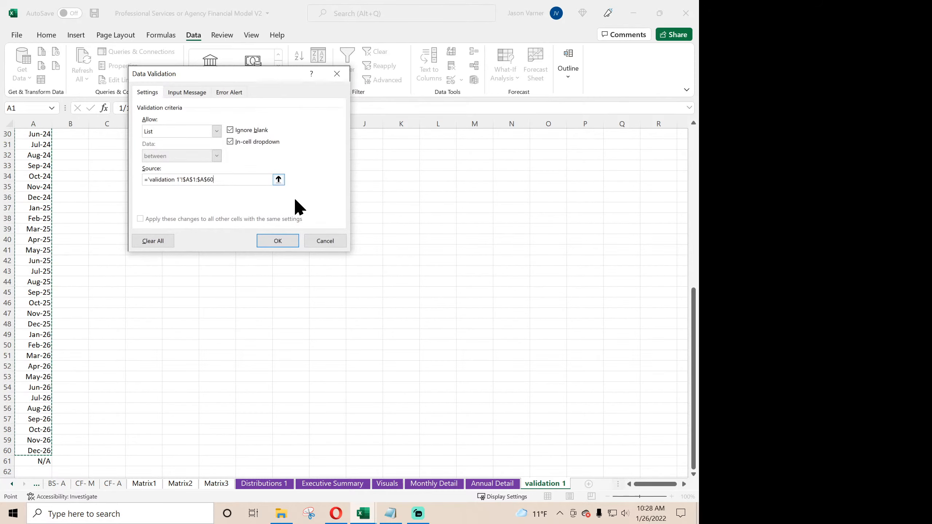
pyautogui.click(279, 240)
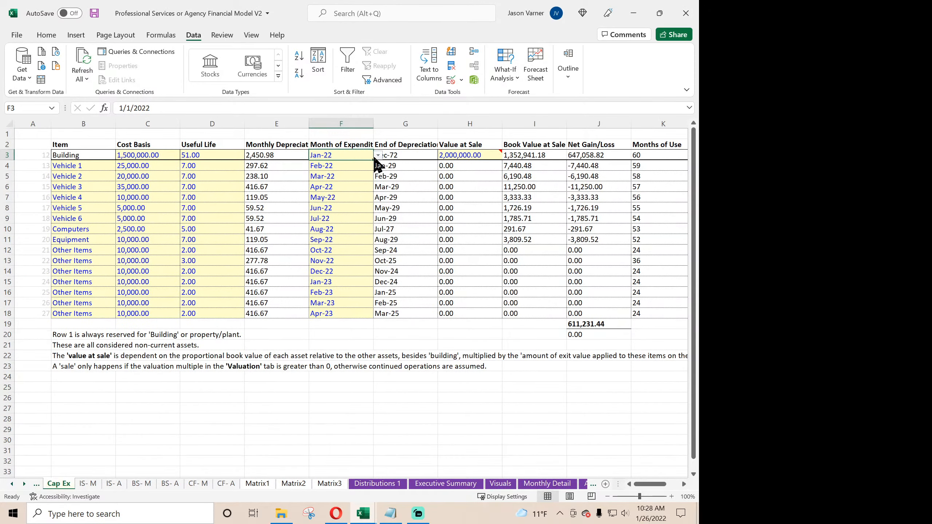
# - Extend the Building row's month list down the Month of Expenditure column through row 18 as a monthly series from Jan-22 to Apr-23
pyautogui.moveTo(374, 162); pyautogui.dragTo(365, 318)
pyautogui.click(364, 166)
pyautogui.click(378, 166)
pyautogui.click(358, 182)
pyautogui.click(44, 35)
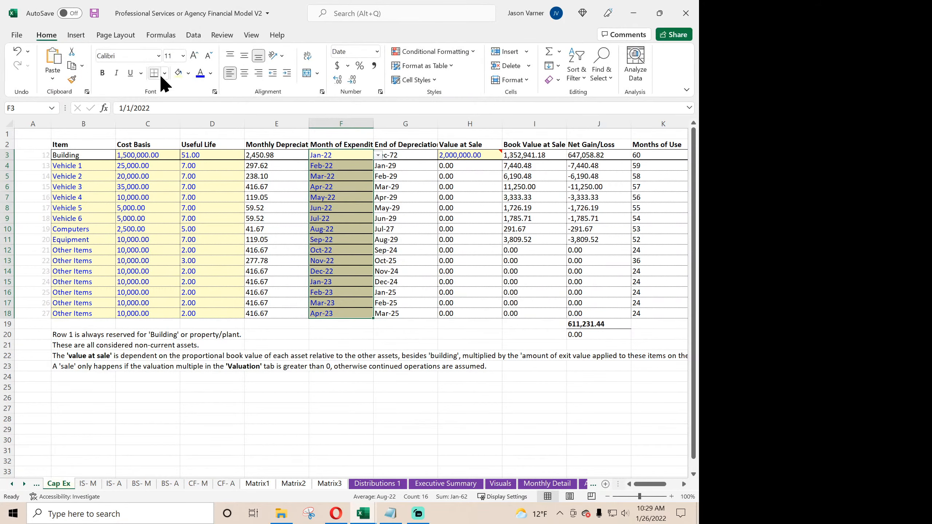
# - Apply All Borders to the Month of Expenditure cells F3:F18, using the faint hairline style
pyautogui.click(164, 73)
pyautogui.click(168, 186)
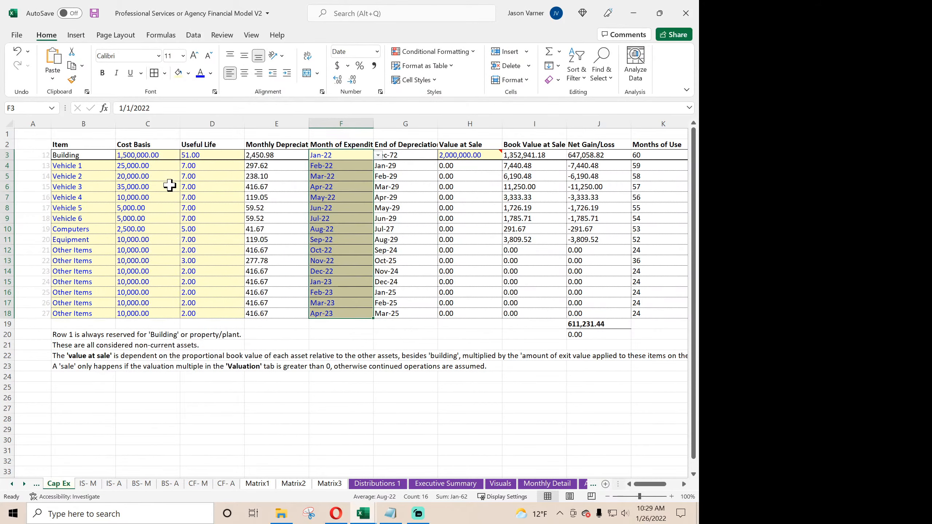
pyautogui.click(164, 73)
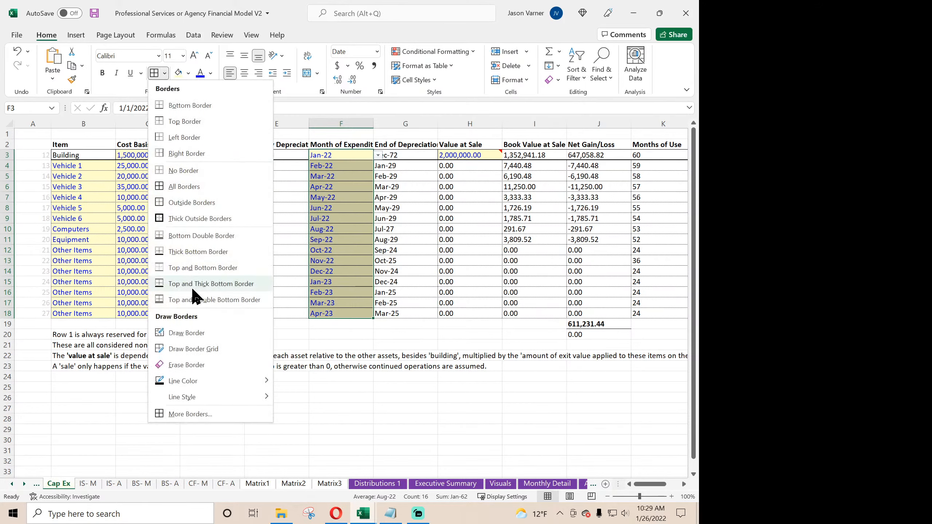
pyautogui.moveTo(201, 397)
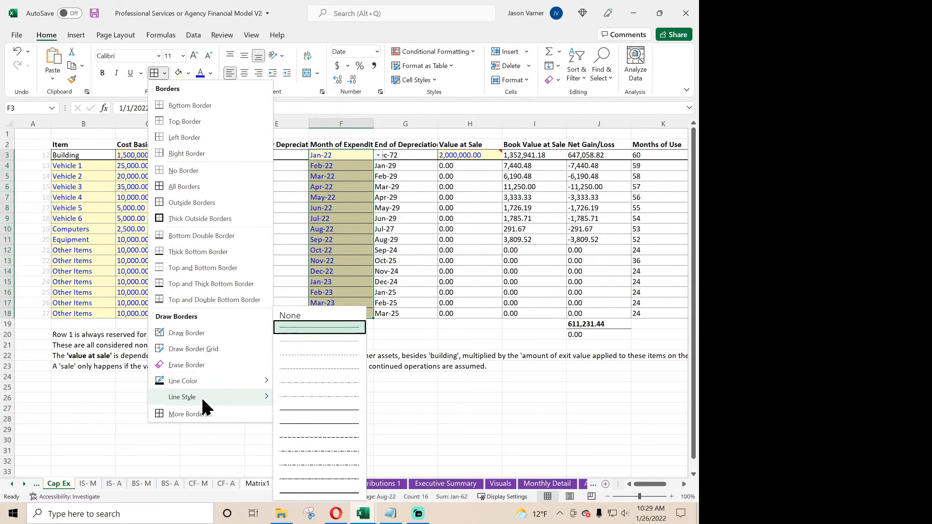
pyautogui.click(309, 343)
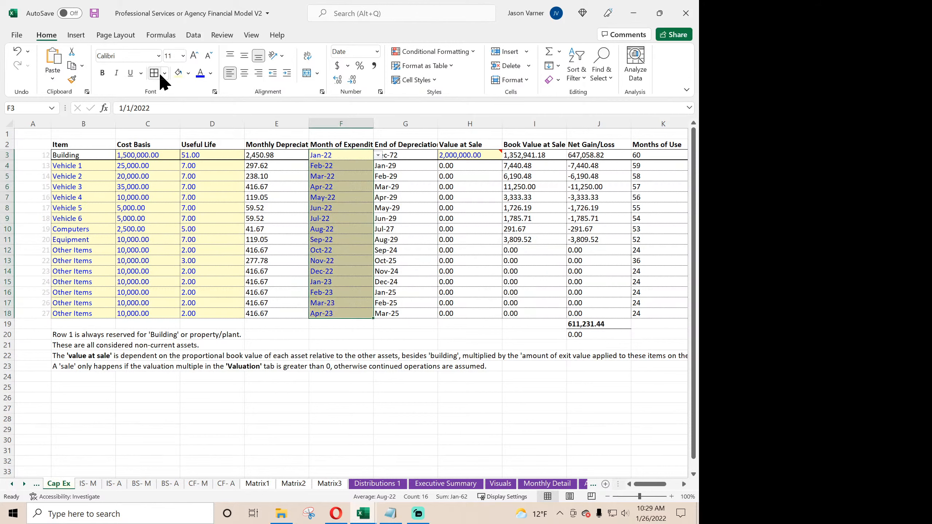
# - Give the Building row's Month of Expenditure cell F3 a thick bottom border
pyautogui.click(329, 155)
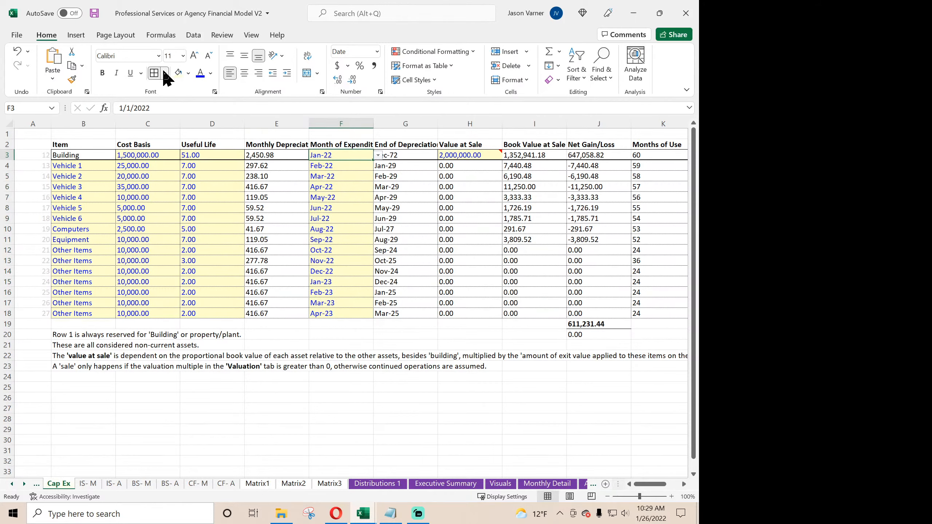
pyautogui.click(164, 72)
pyautogui.click(191, 251)
pyautogui.click(360, 236)
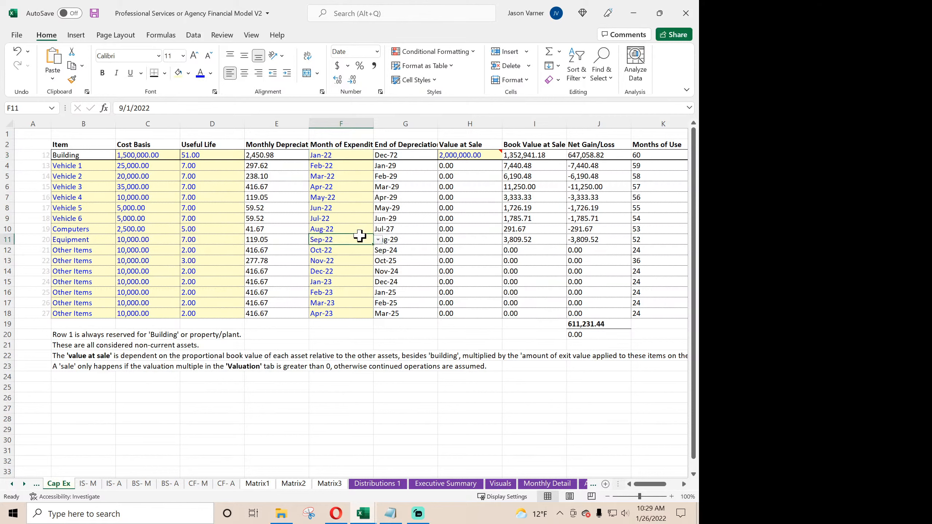
pyautogui.click(360, 208)
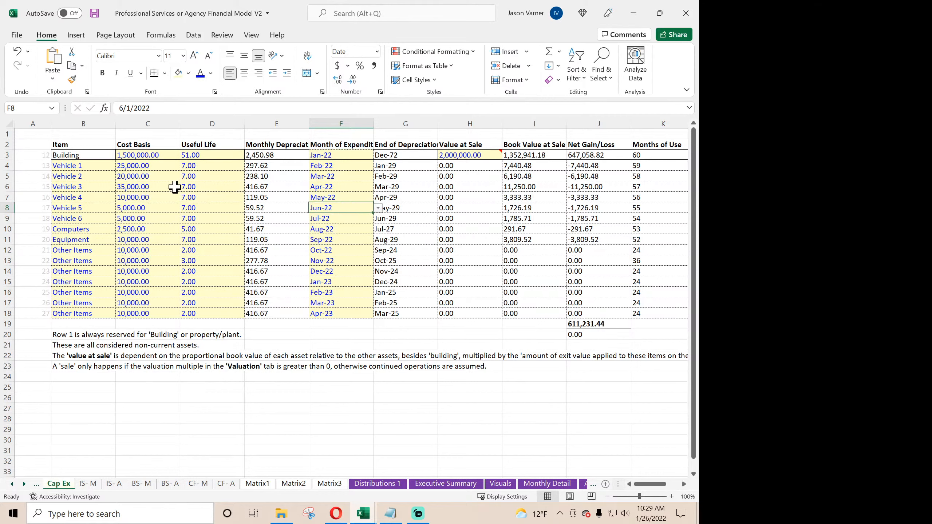
# - Turn off gridlines on the Cap Ex sheet and narrow column A
pyautogui.click(257, 36)
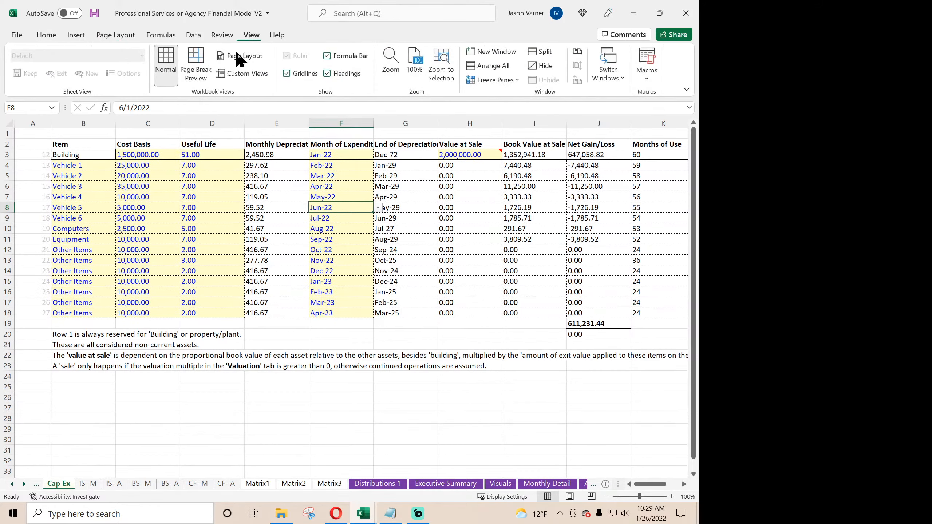
pyautogui.click(288, 74)
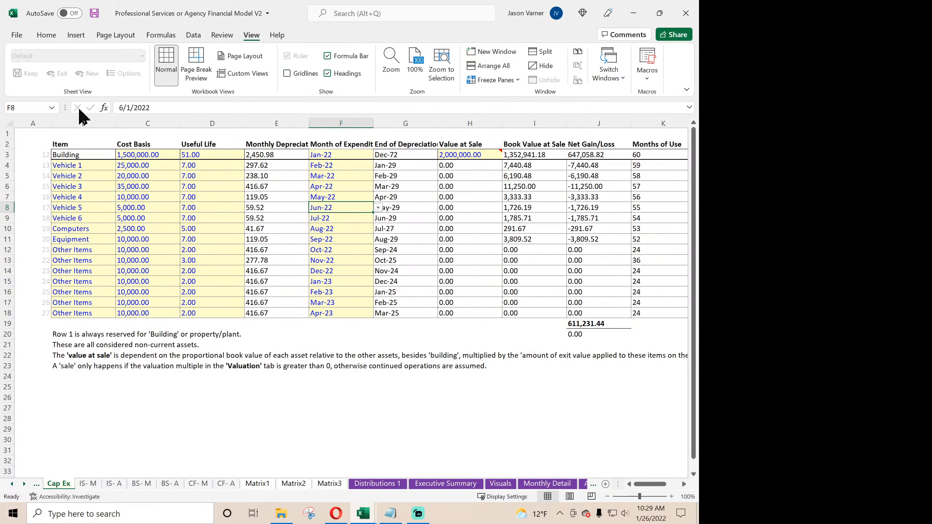
pyautogui.moveTo(51, 125); pyautogui.dragTo(26, 125)
pyautogui.click(172, 427)
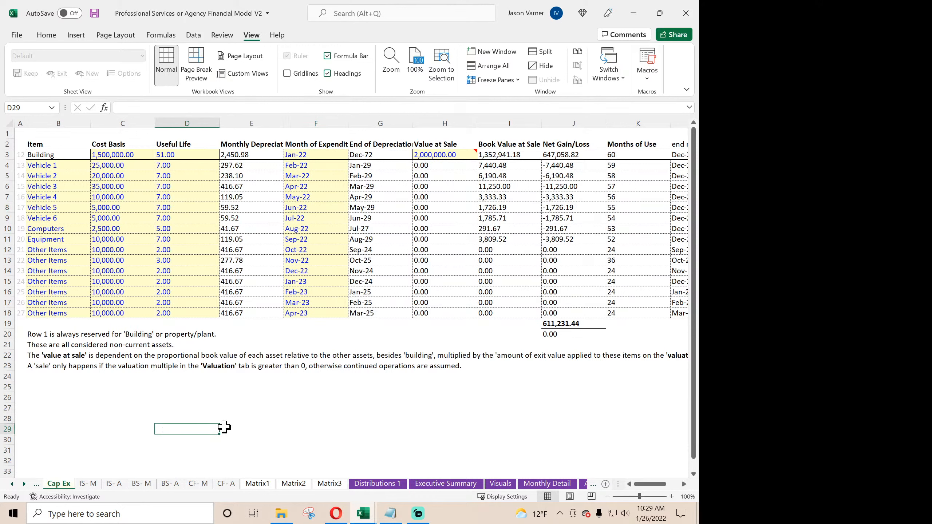
# - Review the Cap Table sheet down to its totals and check rows, plus the Terminal Value and Debt Schedule sheets
pyautogui.click(12, 484)
pyautogui.click(12, 484)
pyautogui.click(287, 484)
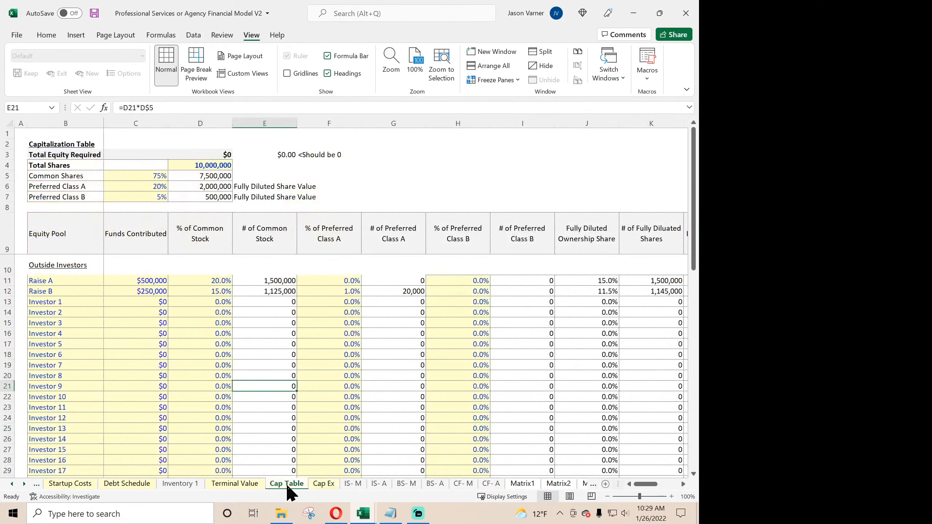
pyautogui.scroll(-15, 152, 294)
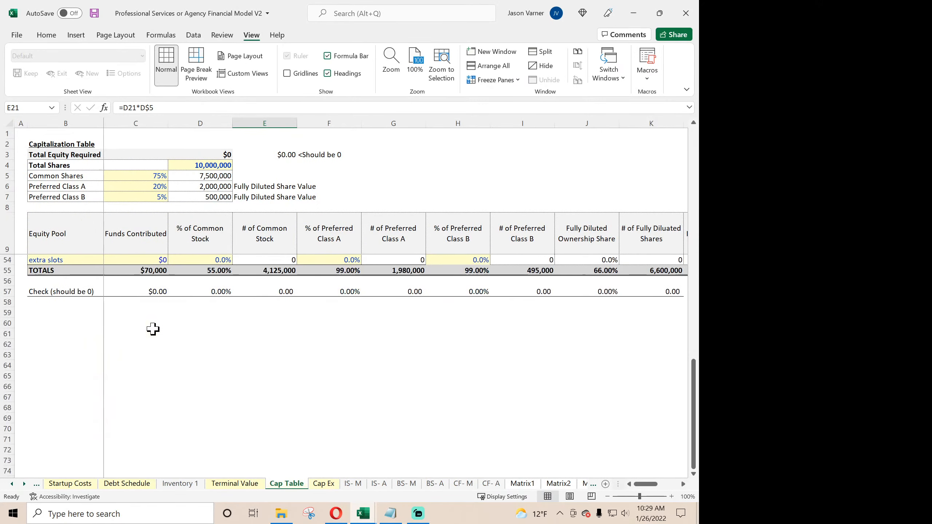
pyautogui.scroll(15, 152, 329)
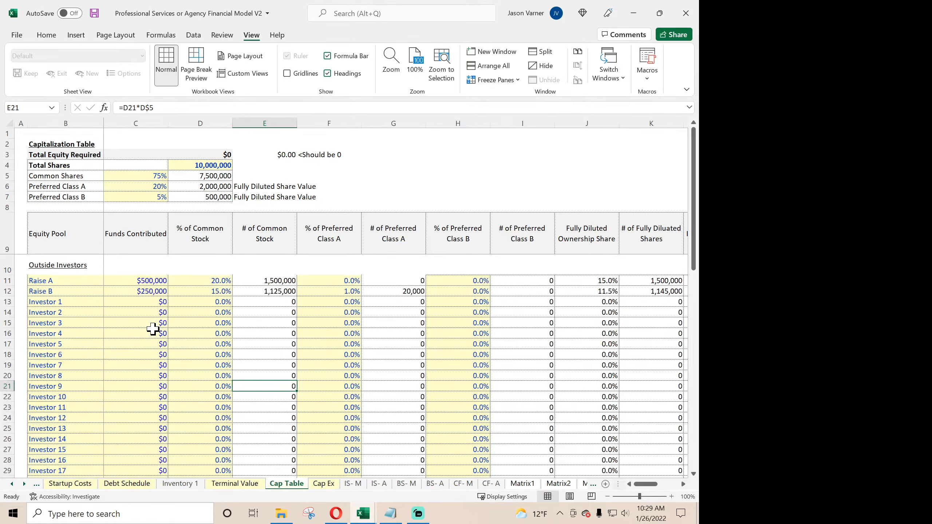
pyautogui.click(236, 483)
pyautogui.click(292, 486)
pyautogui.click(235, 483)
pyautogui.click(126, 483)
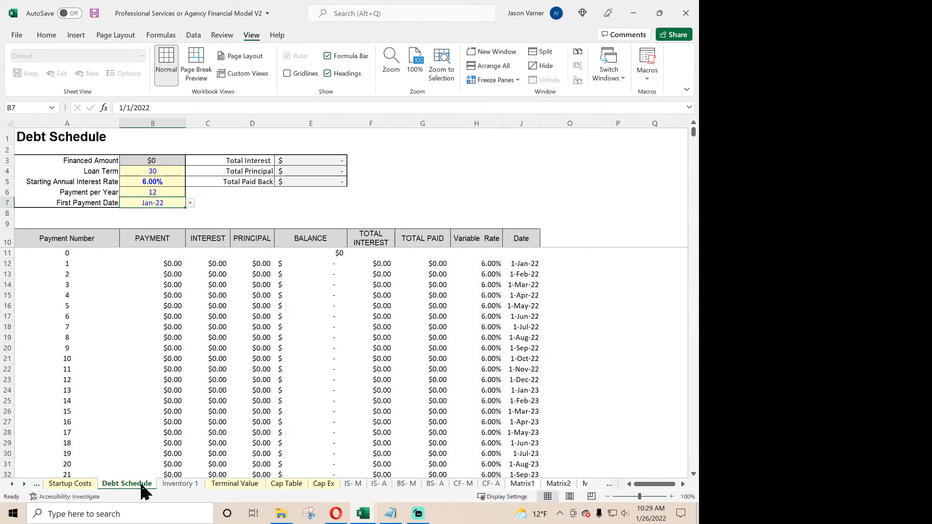
# - Delete the Inventory 1 sheet from the workbook
pyautogui.click(173, 484)
pyautogui.rightClick(174, 484)
pyautogui.click(215, 351)
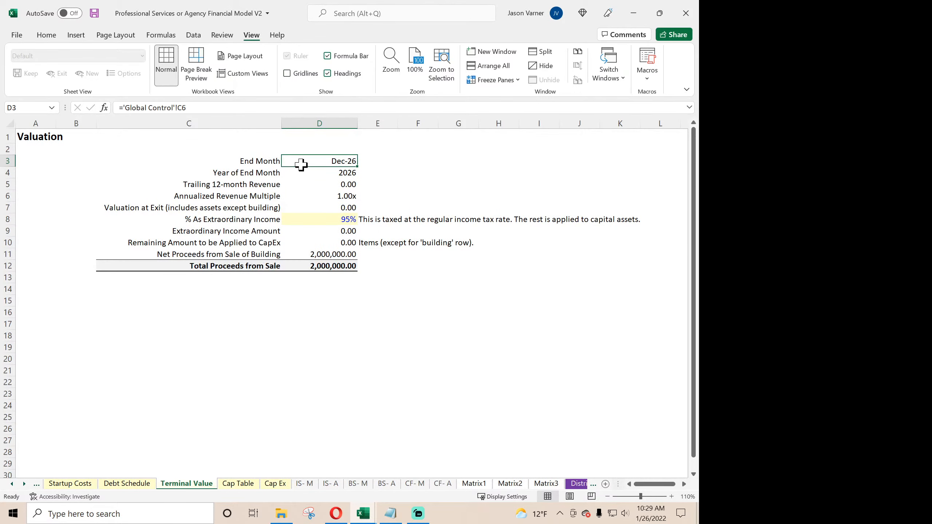
# - Apply All Borders to the valuation table cells C3:D11 on the Terminal Value sheet
pyautogui.moveTo(305, 161); pyautogui.dragTo(230, 253)
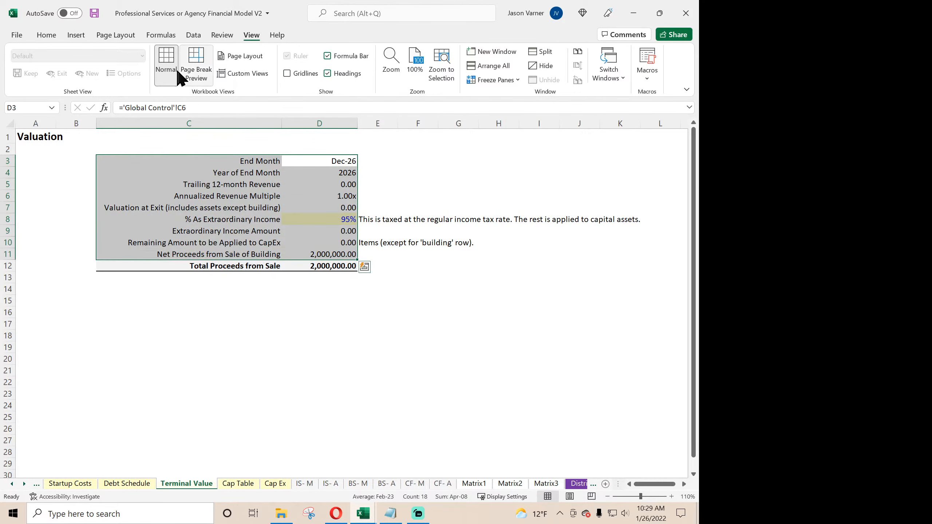
pyautogui.click(51, 35)
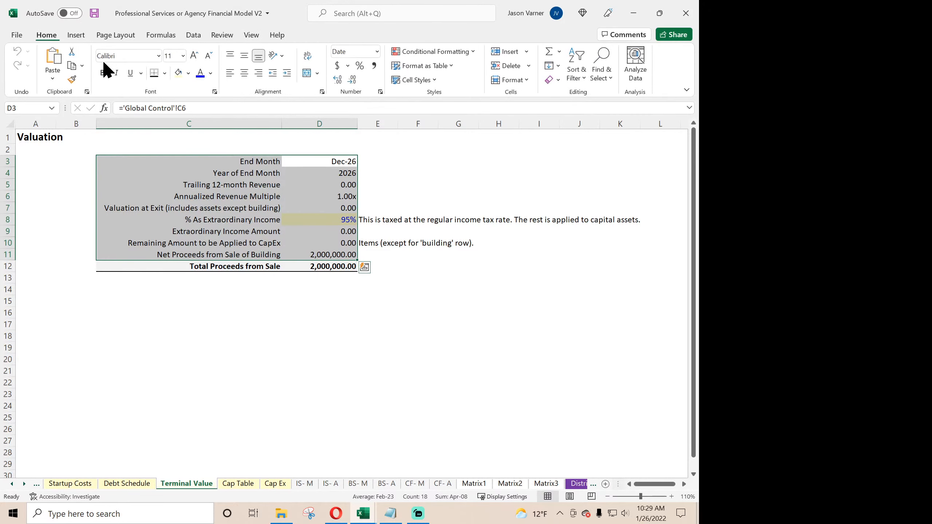
pyautogui.click(165, 73)
pyautogui.click(171, 187)
pyautogui.click(200, 359)
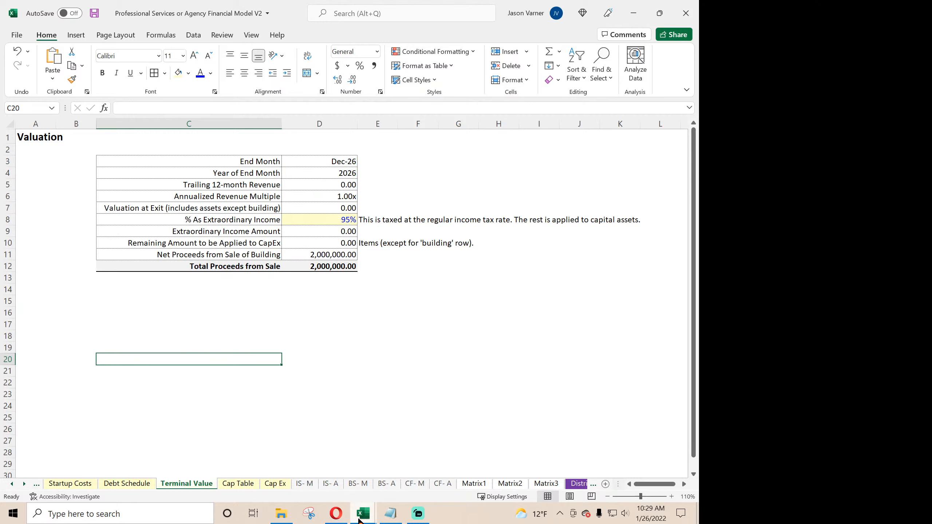
# - Switch to the Product as a Service - PaaS V3.0 workbook and apply All Borders to C3:D11 on its Terminal Value sheet
pyautogui.click(361, 520)
pyautogui.click(409, 473)
pyautogui.click(364, 512)
pyautogui.click(323, 472)
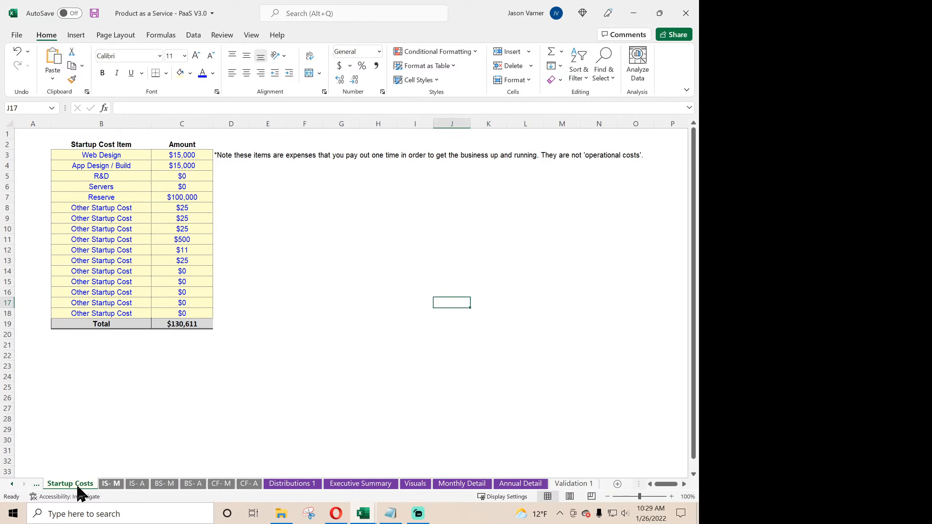
pyautogui.click(12, 484)
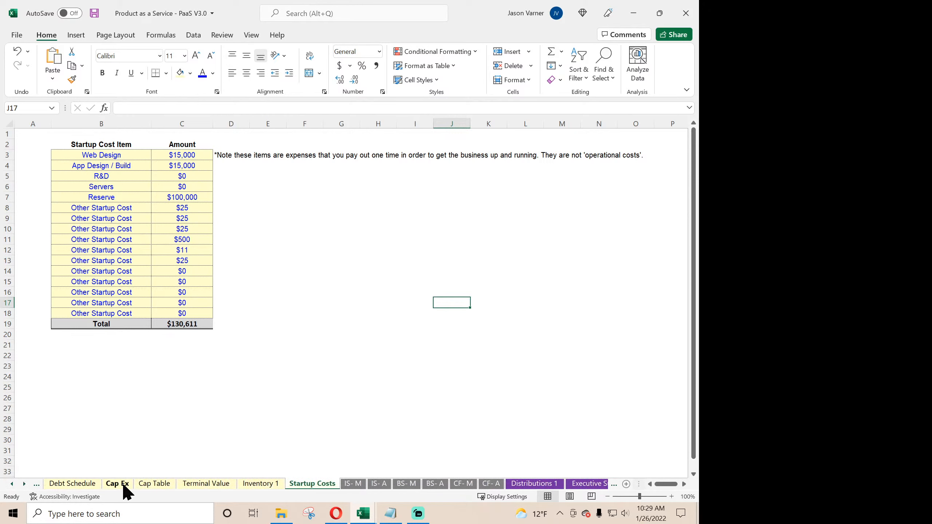
pyautogui.click(217, 485)
pyautogui.moveTo(253, 166); pyautogui.dragTo(317, 265)
pyautogui.click(166, 74)
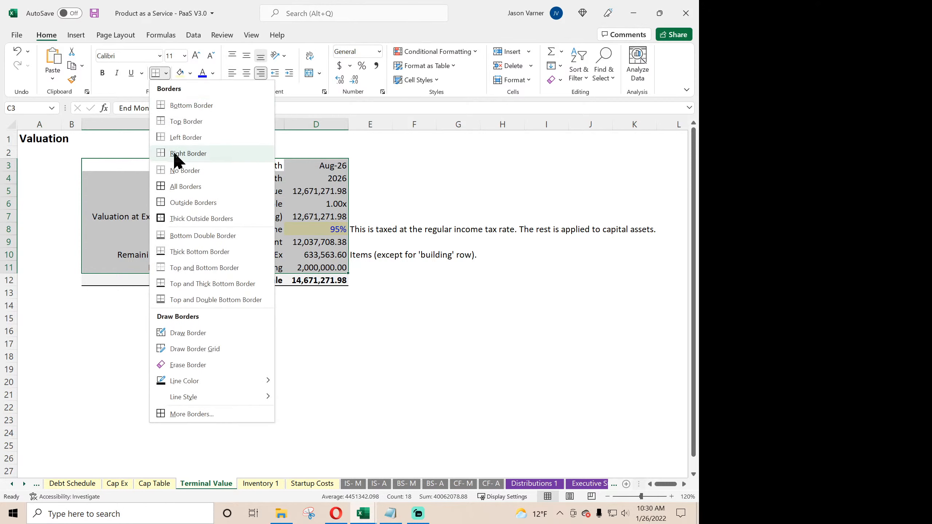
pyautogui.click(178, 186)
pyautogui.click(165, 368)
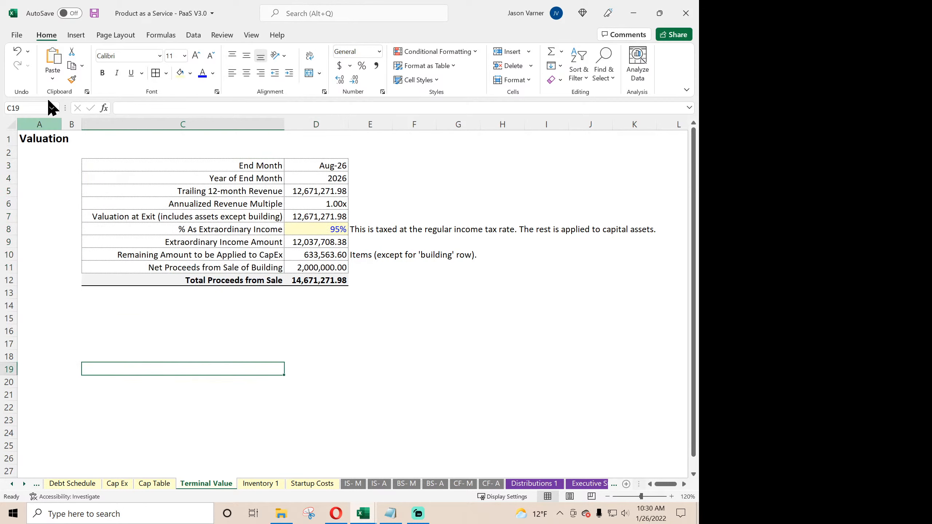
# - Set the Exit / End Month on the Global Control sheet to Dec-26 and save the PaaS V3.0 workbook
pyautogui.click(12, 485)
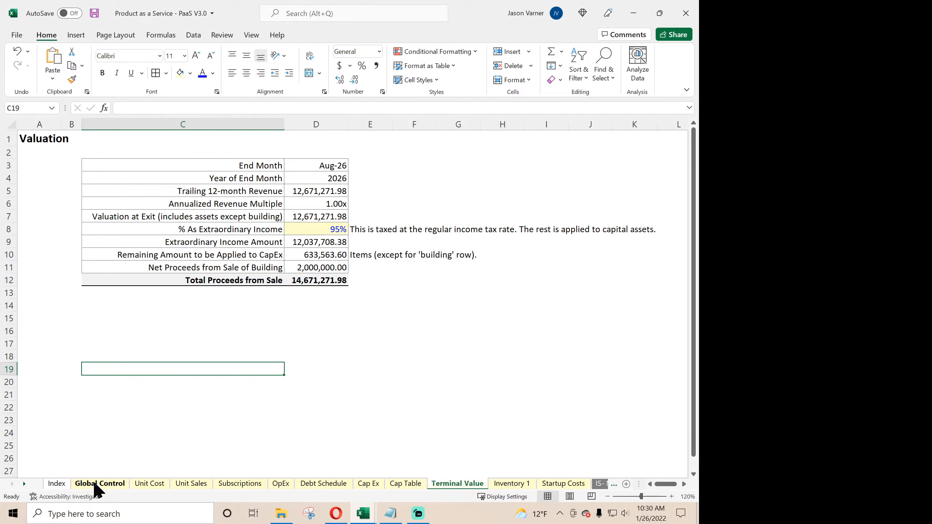
pyautogui.click(99, 485)
pyautogui.click(271, 196)
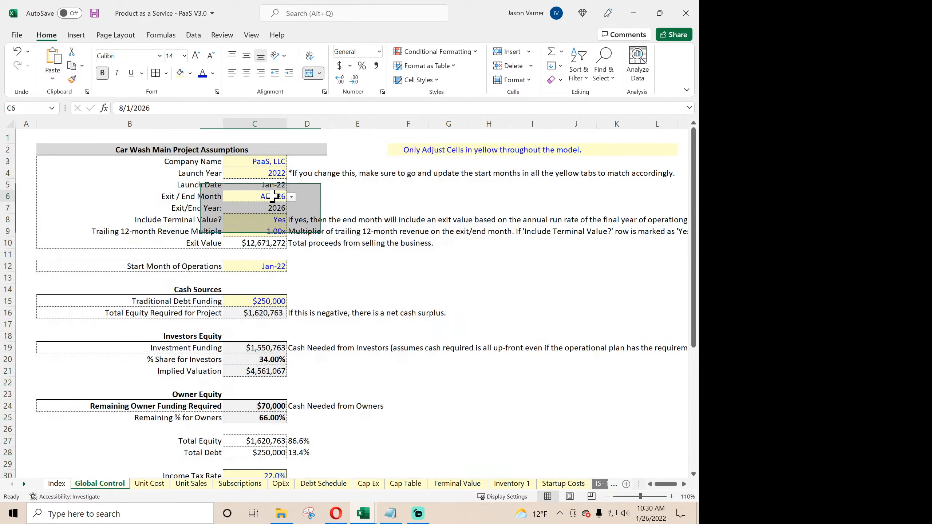
pyautogui.click(291, 197)
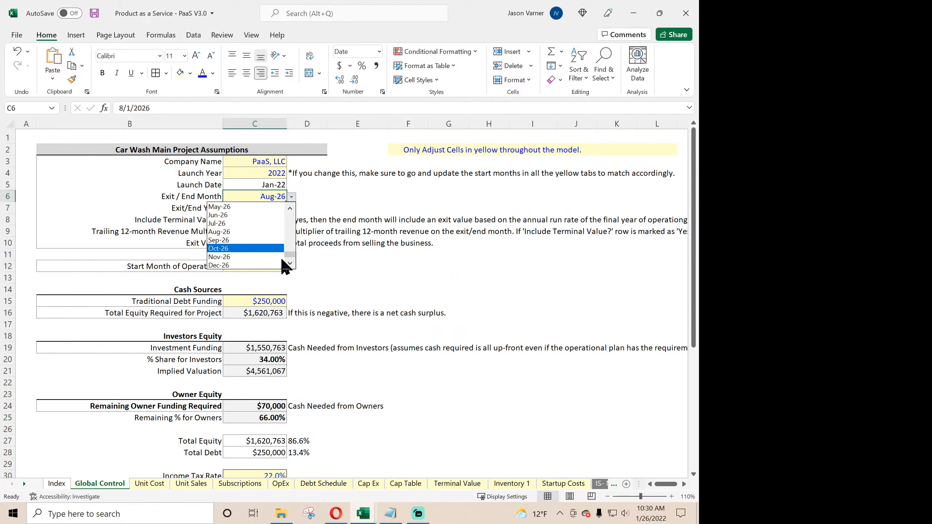
pyautogui.click(270, 265)
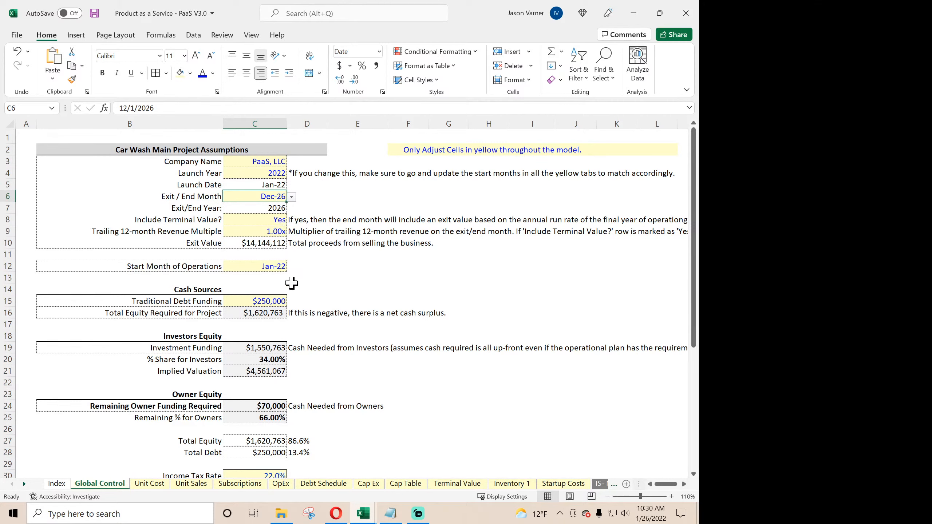
pyautogui.scroll(-8, 301, 294)
pyautogui.scroll(8, 304, 298)
pyautogui.click(93, 15)
# - Review the Unit Cost, Unit Sales, Subscriptions, OpEx, Debt Schedule, Cap Ex, Cap Table, Terminal Value and Inventory 1 sheets for layout and dates
pyautogui.click(151, 484)
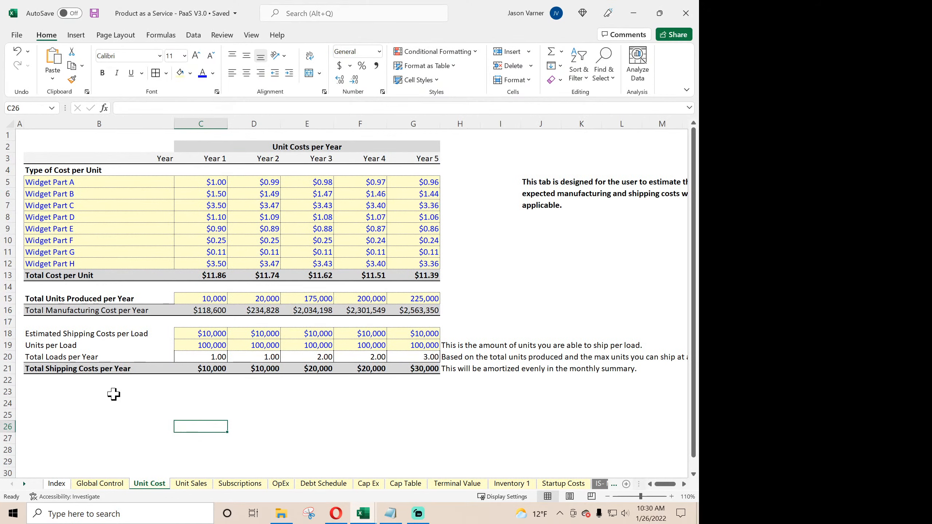
pyautogui.click(194, 485)
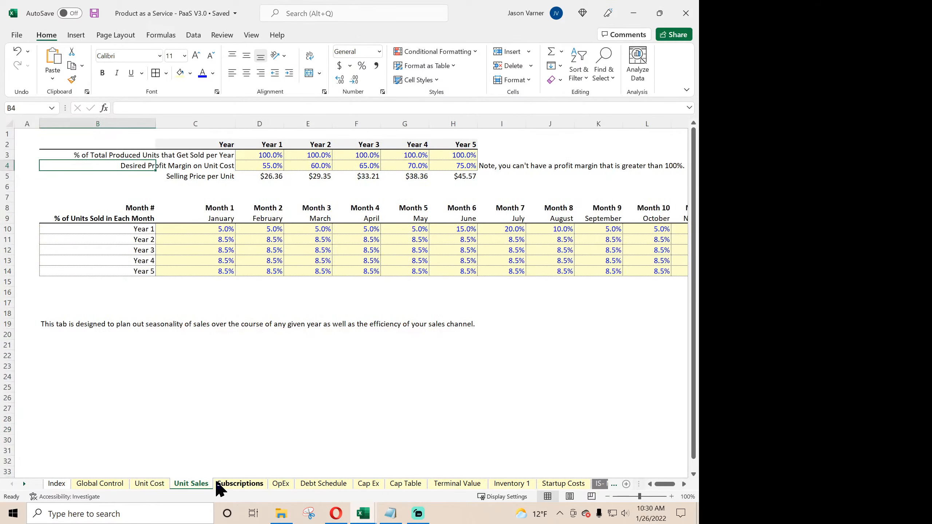
pyautogui.click(227, 485)
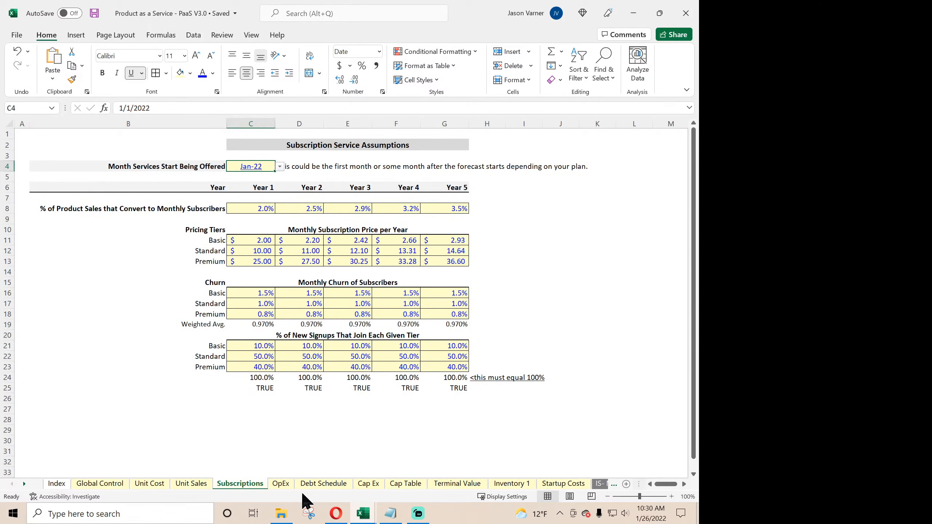
pyautogui.click(283, 486)
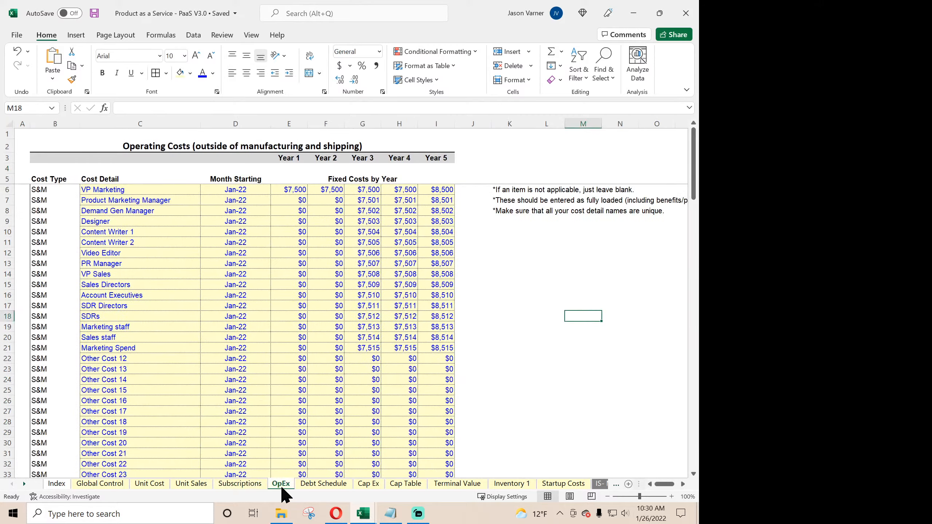
pyautogui.click(328, 484)
pyautogui.click(368, 483)
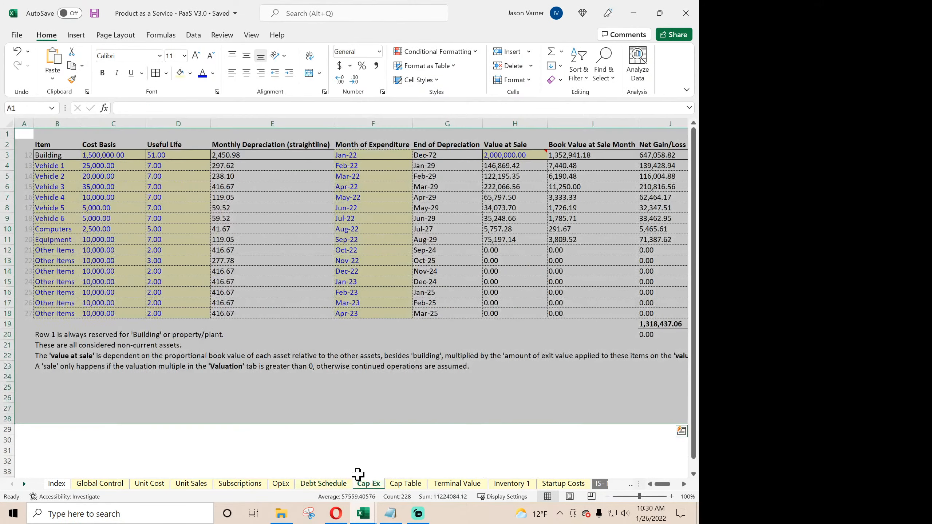
pyautogui.click(411, 484)
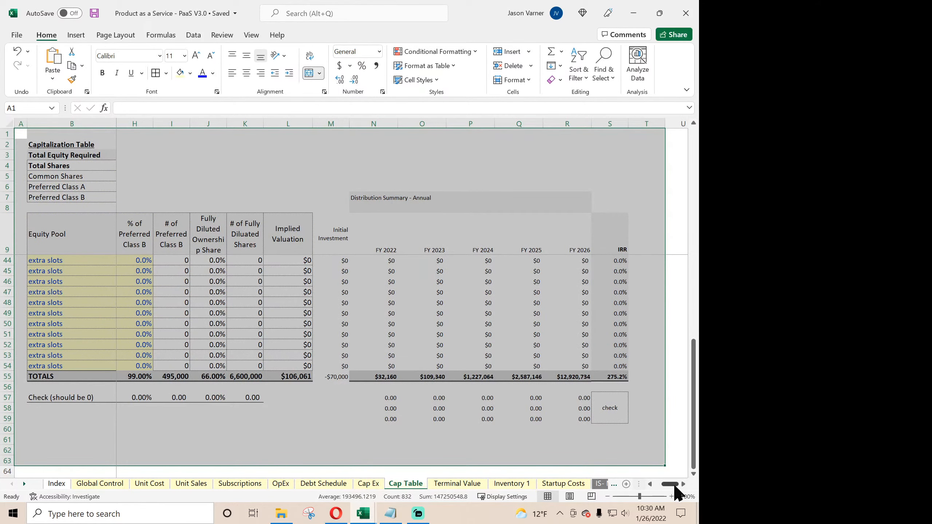
pyautogui.moveTo(675, 485); pyautogui.dragTo(658, 489)
pyautogui.scroll(11, 279, 386)
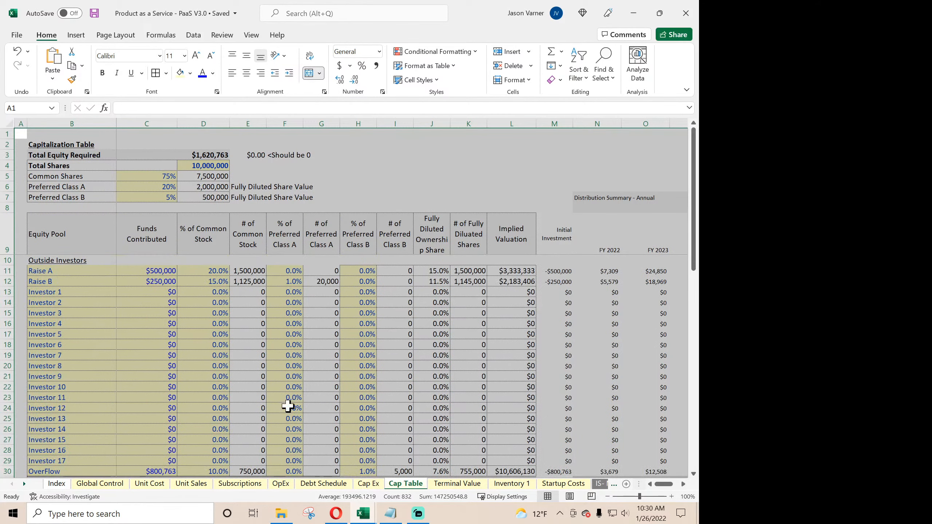
pyautogui.click(462, 485)
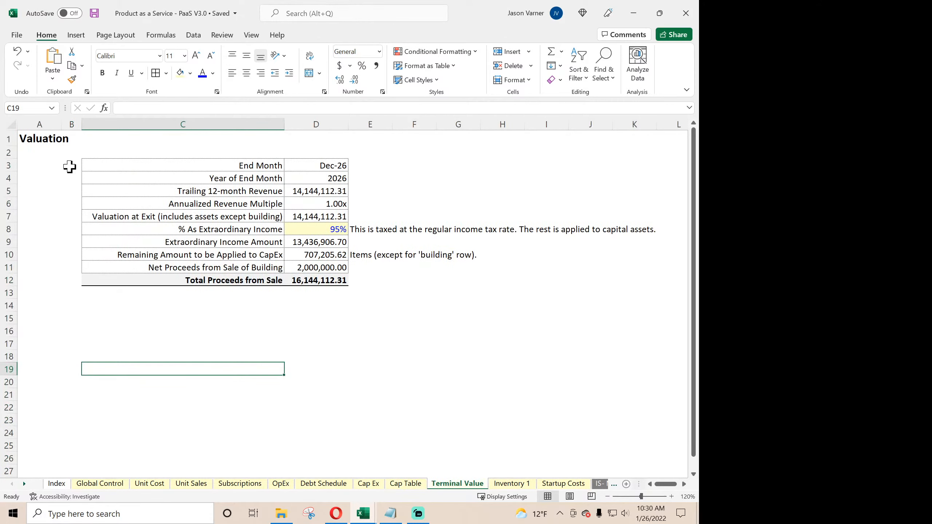
pyautogui.moveTo(30, 136); pyautogui.dragTo(355, 280)
pyautogui.click(514, 485)
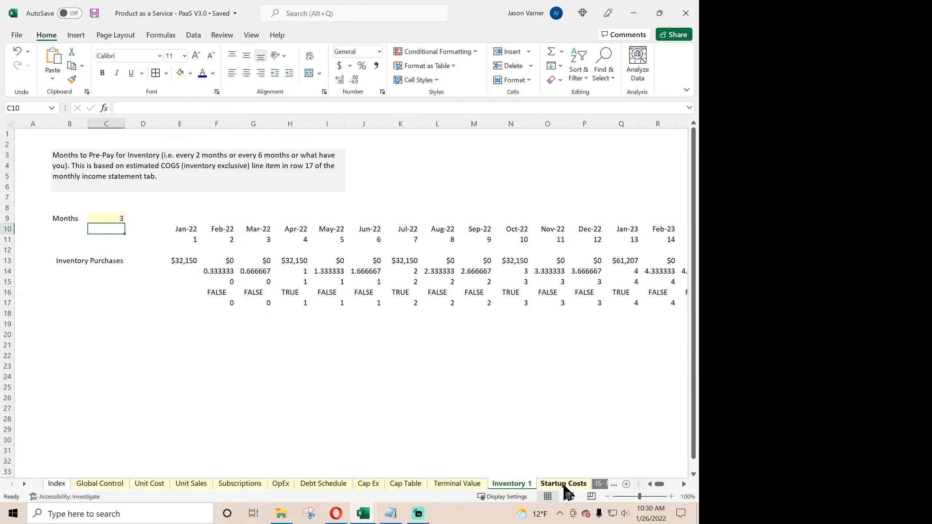
# - Review the Startup Costs sheet and the monthly and annual income statement, balance sheet and cash flow sheets for dates and layout
pyautogui.click(564, 485)
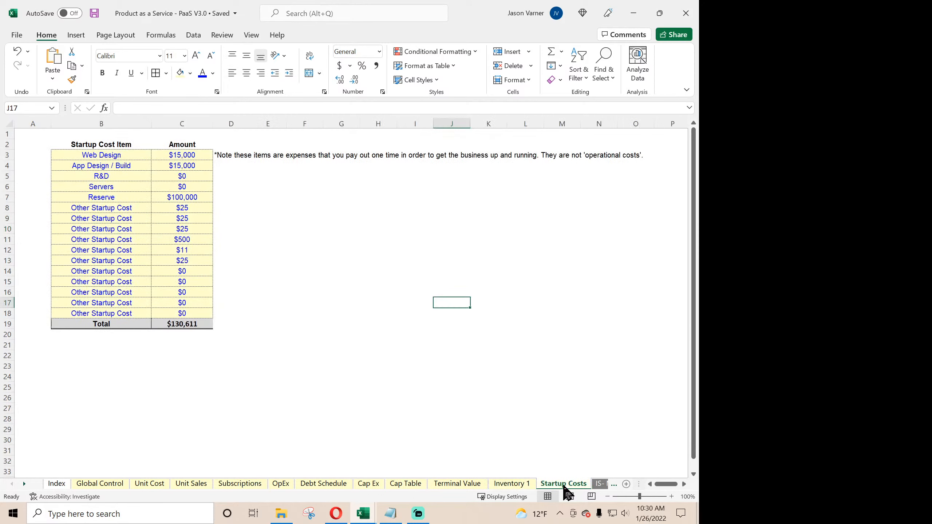
pyautogui.click(600, 484)
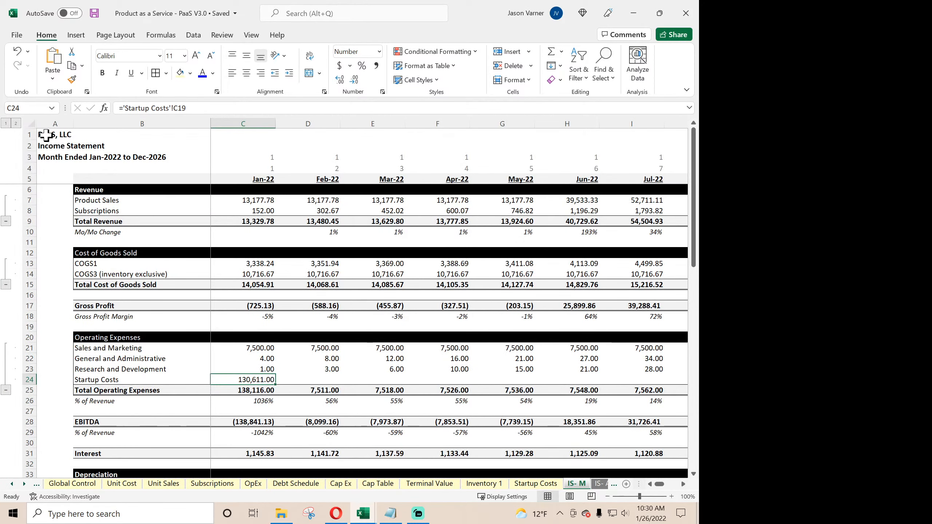
pyautogui.moveTo(45, 135); pyautogui.dragTo(576, 451)
pyautogui.moveTo(674, 491); pyautogui.dragTo(649, 493)
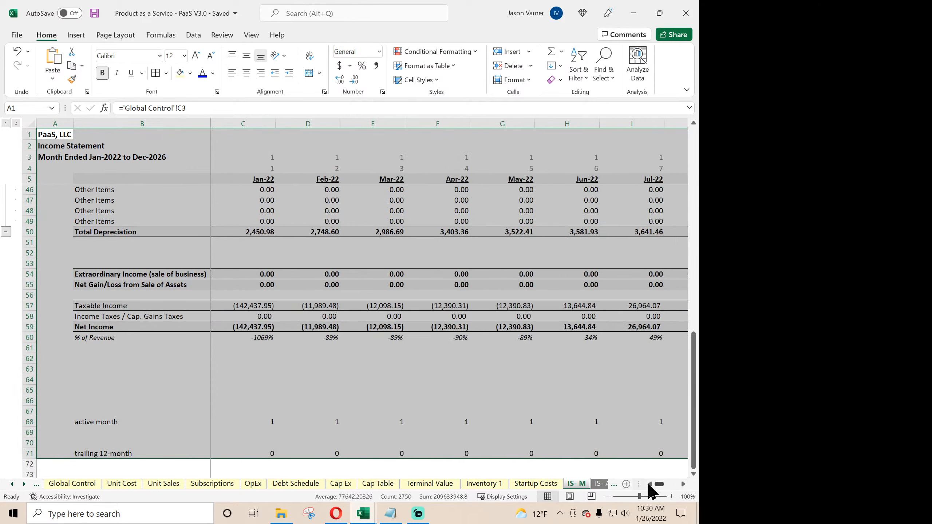
pyautogui.scroll(13, 212, 364)
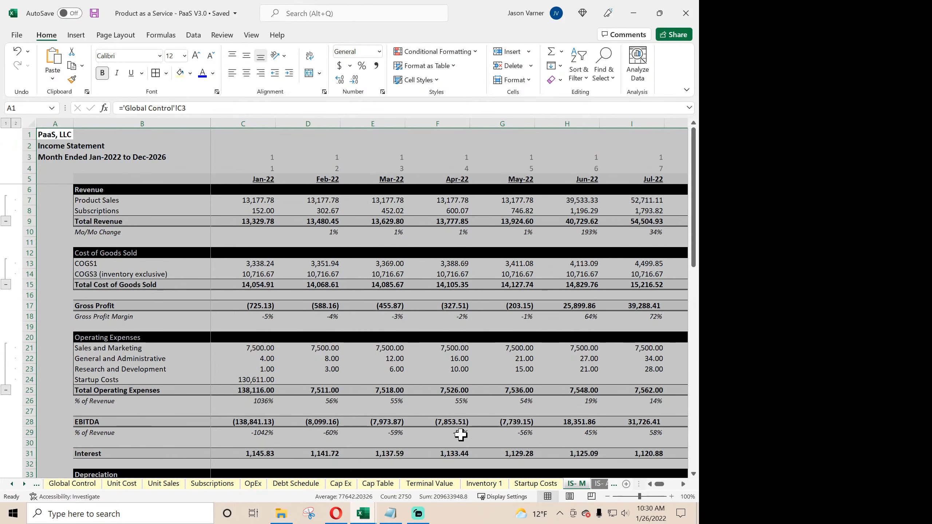
pyautogui.click(604, 485)
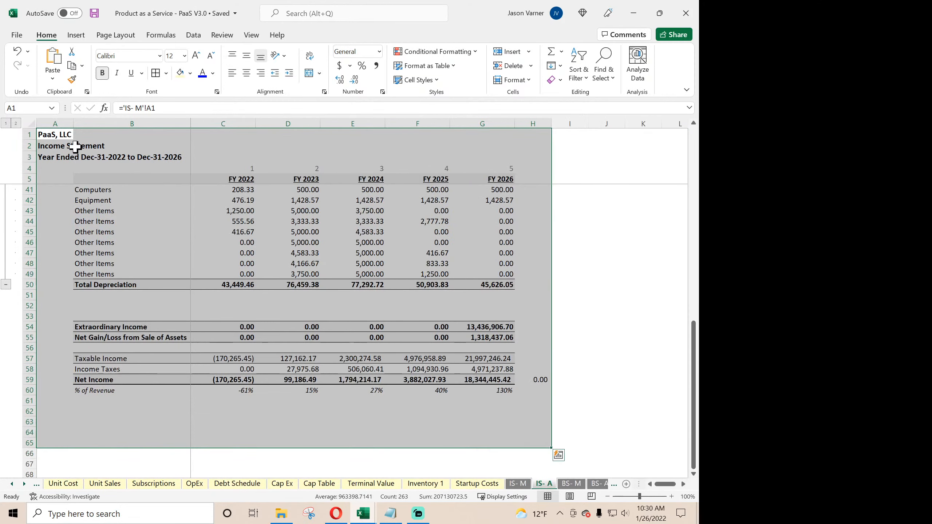
pyautogui.scroll(10, 120, 302)
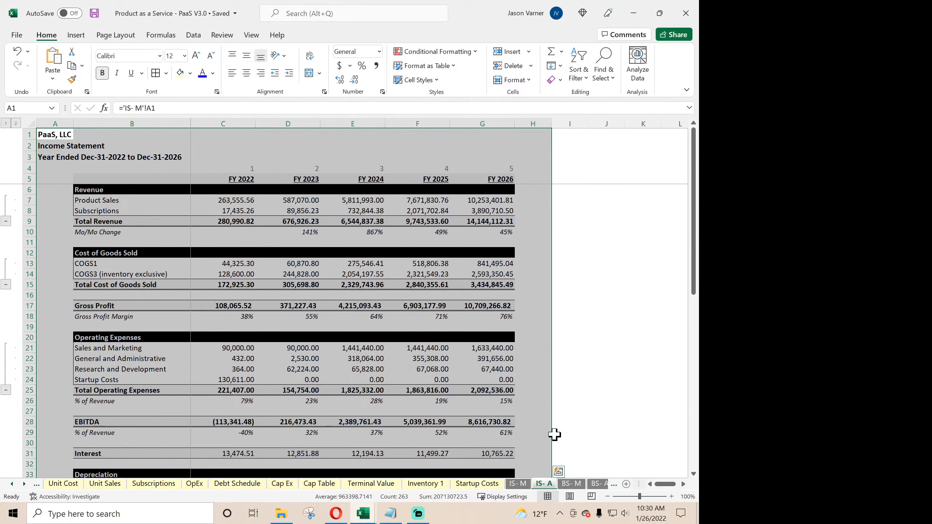
pyautogui.click(571, 485)
pyautogui.scroll(10, 211, 345)
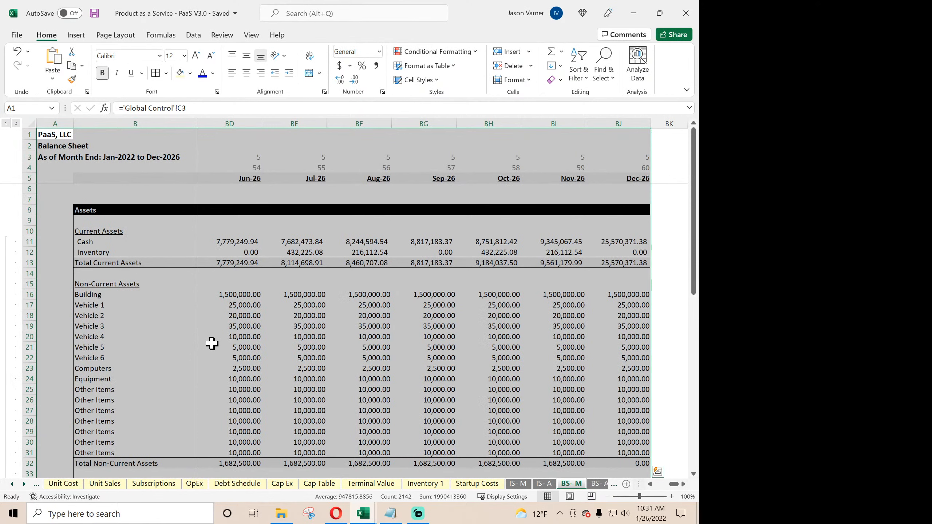
pyautogui.moveTo(677, 488); pyautogui.dragTo(650, 491)
pyautogui.click(598, 486)
pyautogui.scroll(10, 330, 386)
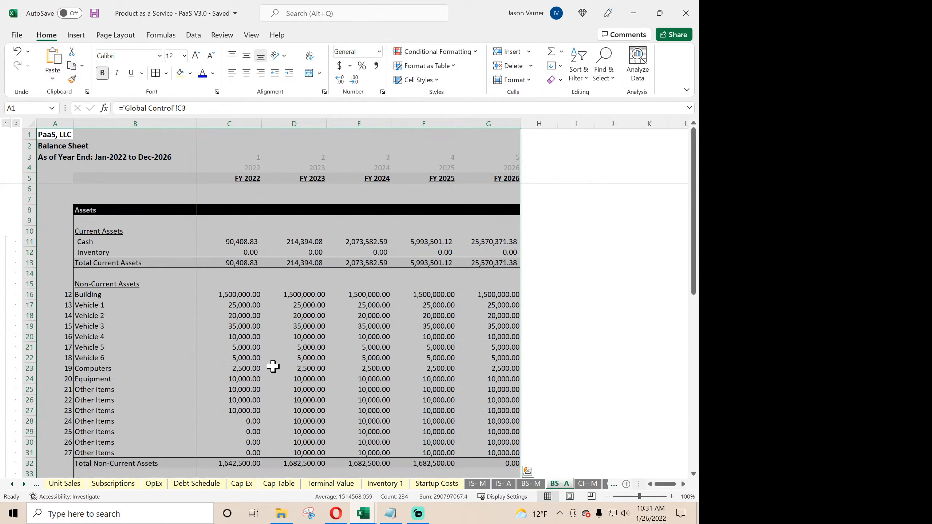
pyautogui.click(588, 485)
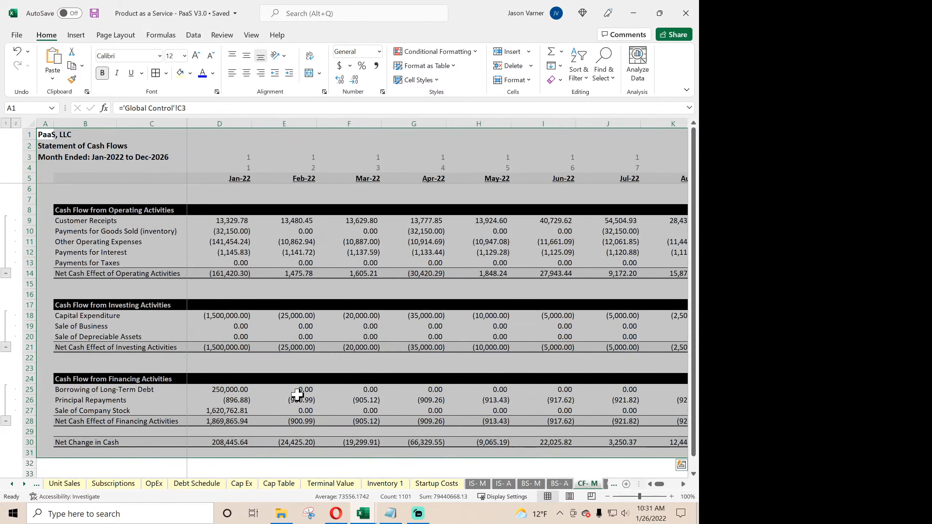
pyautogui.click(605, 483)
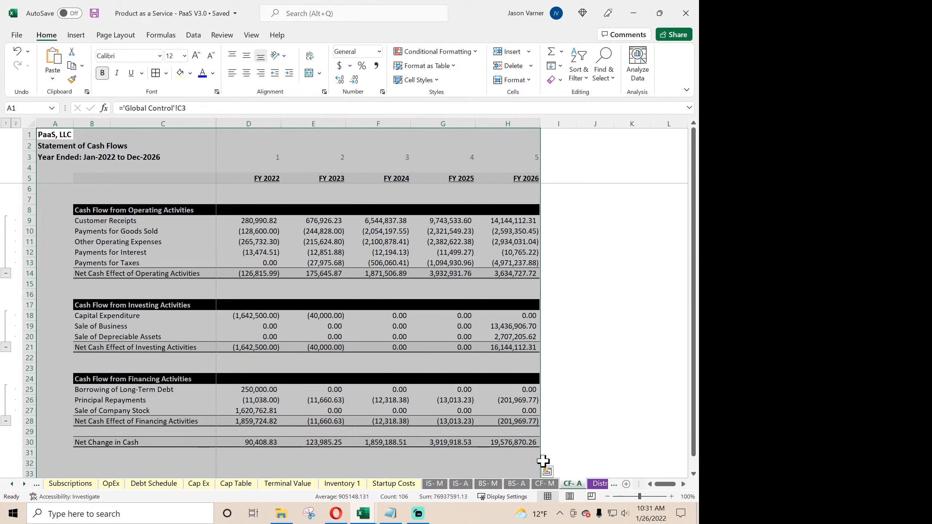
# - Check the Distributions 1, Executive Summary, Visuals, Monthly Detail and Annual Detail sheets for correct fiscal years and layout
pyautogui.click(602, 484)
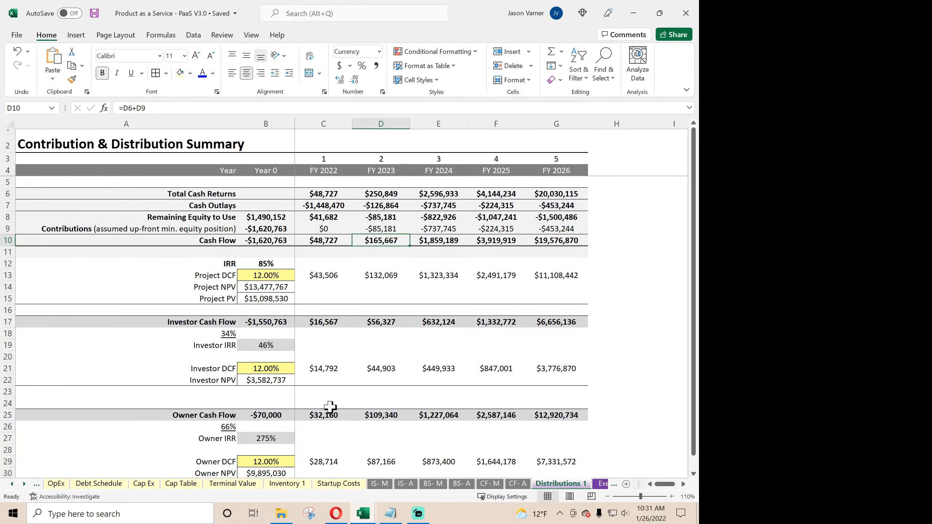
pyautogui.click(602, 484)
pyautogui.click(596, 484)
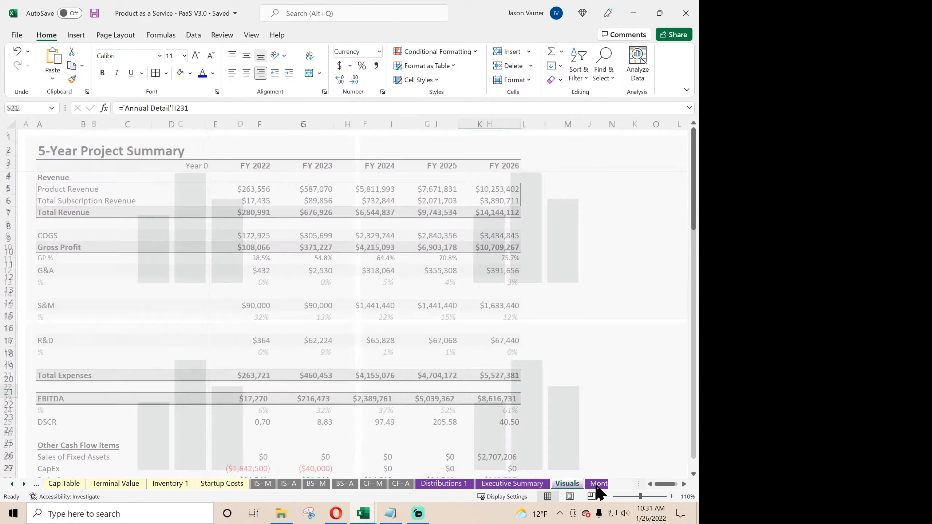
pyautogui.click(602, 485)
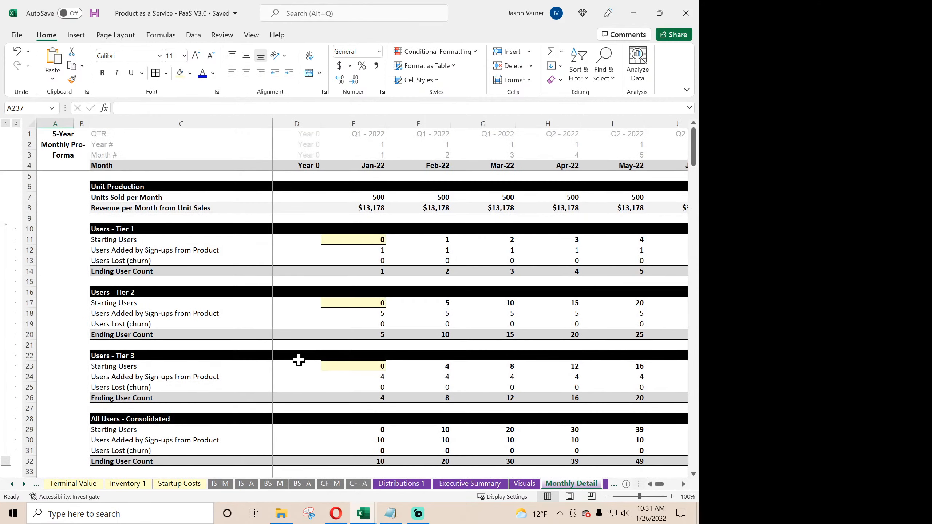
pyautogui.click(605, 485)
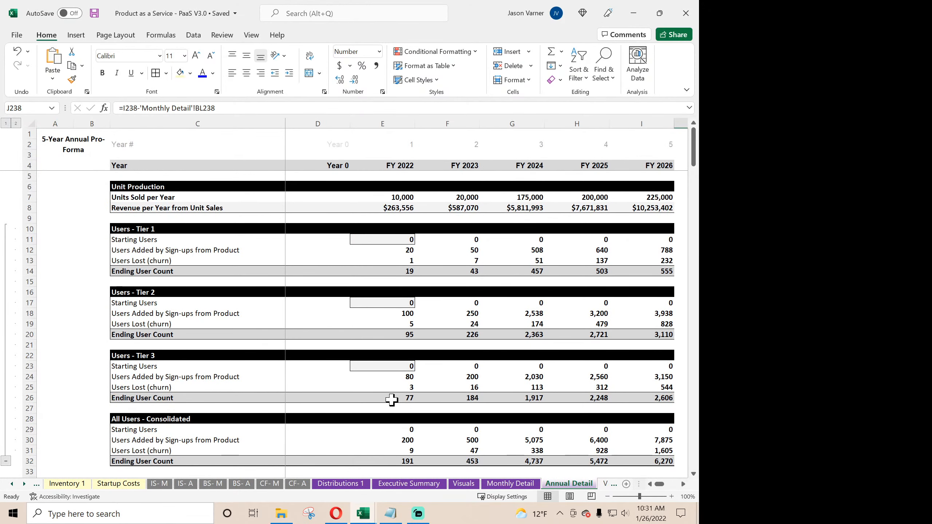
# - Return to the Global Control sheet, then open the Index sheet and save the PaaS V3.0 workbook
pyautogui.click(11, 484)
pyautogui.click(12, 484)
pyautogui.click(11, 484)
pyautogui.click(11, 484)
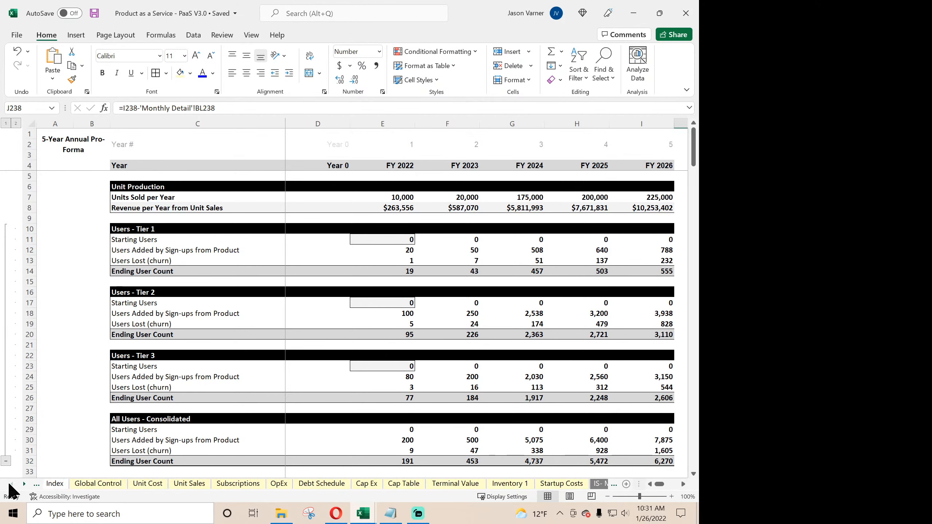
pyautogui.click(92, 484)
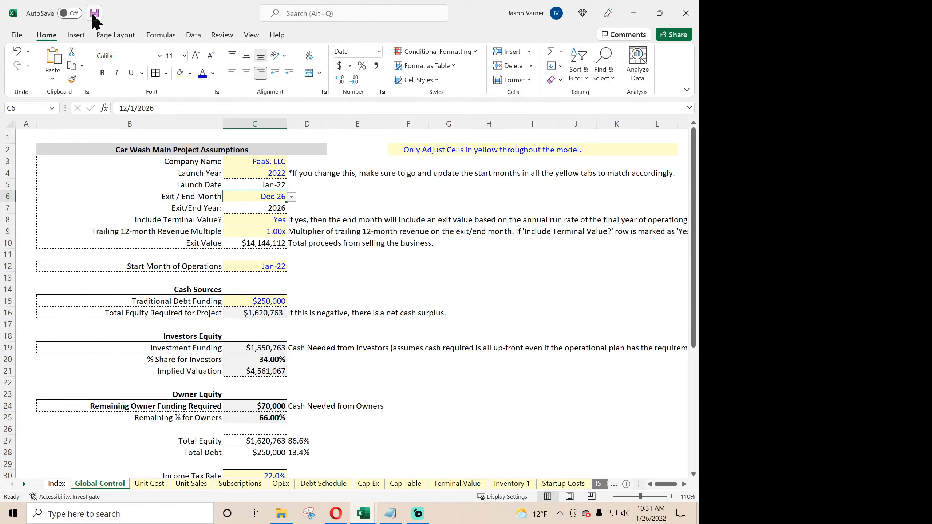
pyautogui.click(365, 516)
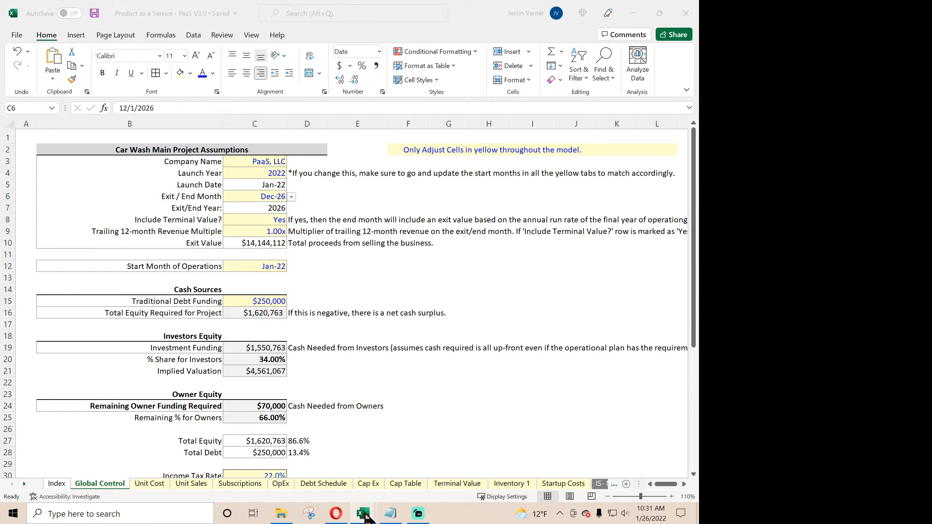
pyautogui.click(57, 485)
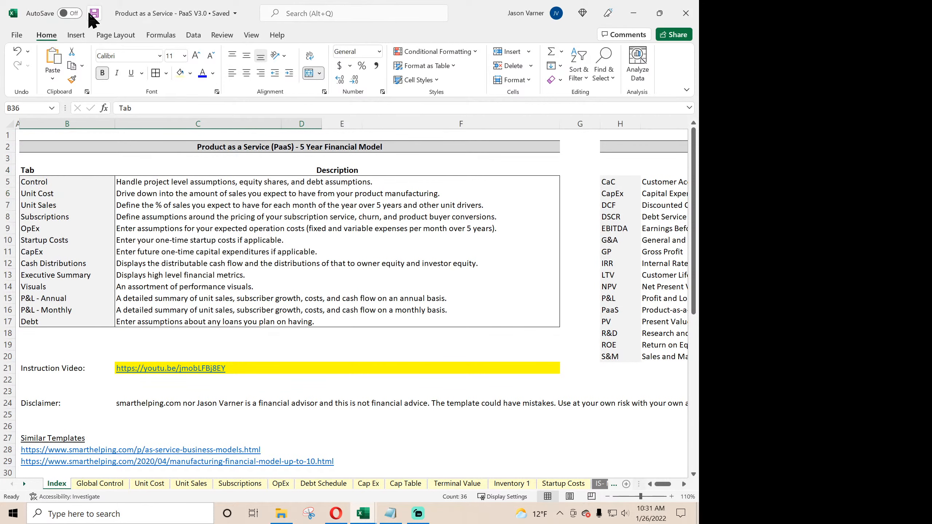
# - Switch to the Professional Services or Agency Financial Model V2 workbook and apply All Borders to B3:C30 on its Startup Costs sheet
pyautogui.click(364, 516)
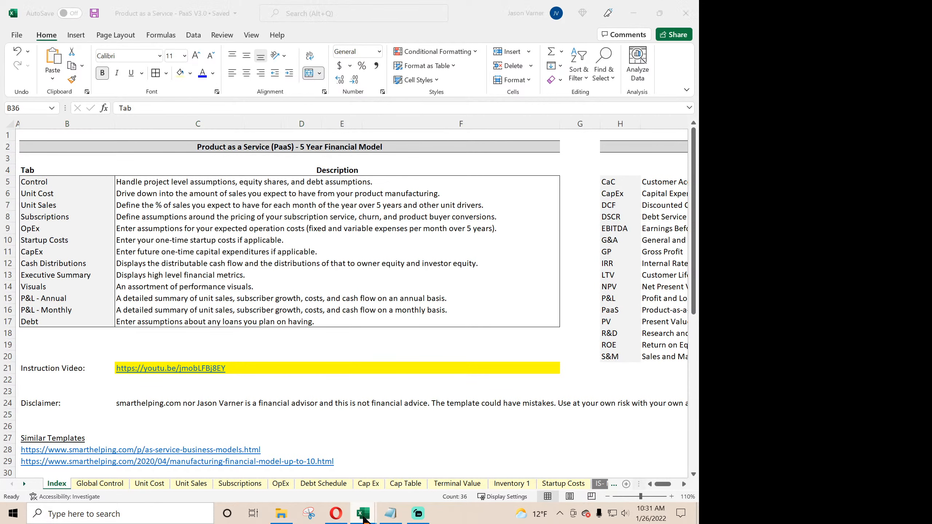
pyautogui.click(384, 477)
pyautogui.click(336, 389)
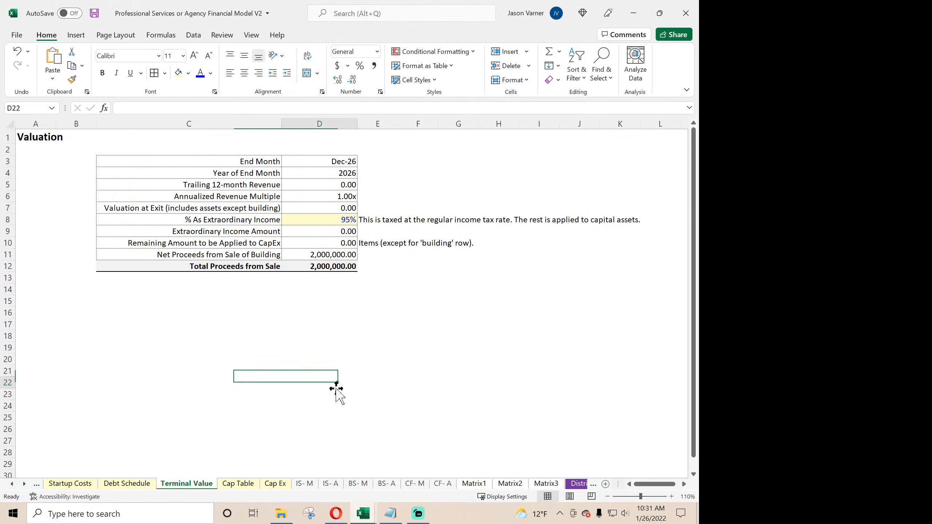
pyautogui.click(243, 485)
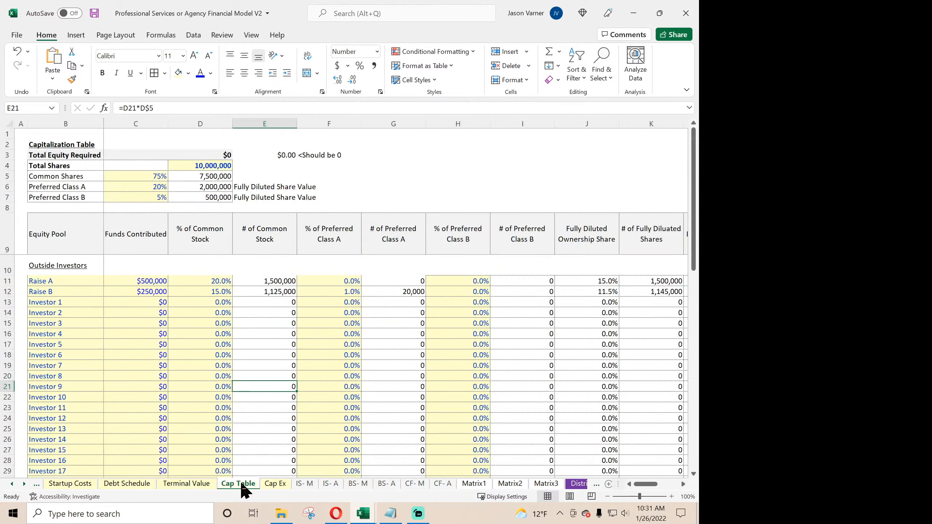
pyautogui.click(184, 484)
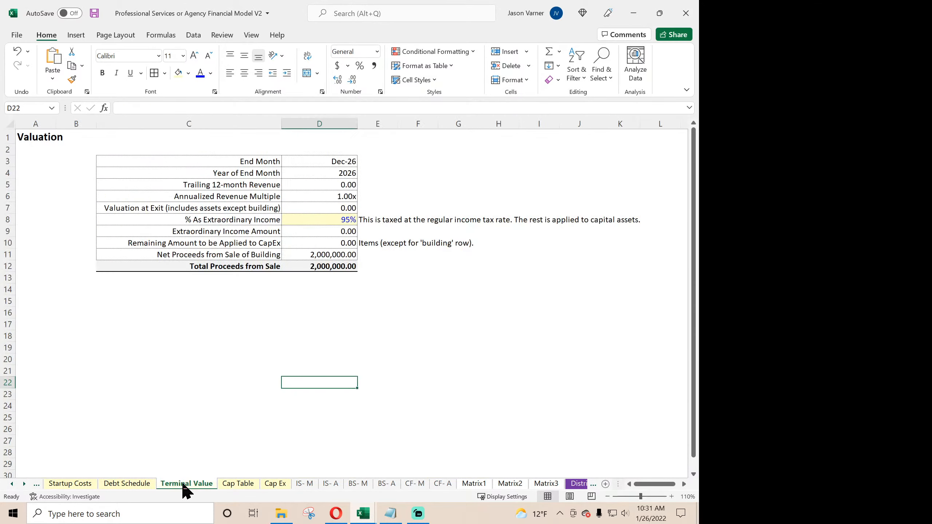
pyautogui.click(129, 484)
pyautogui.click(75, 484)
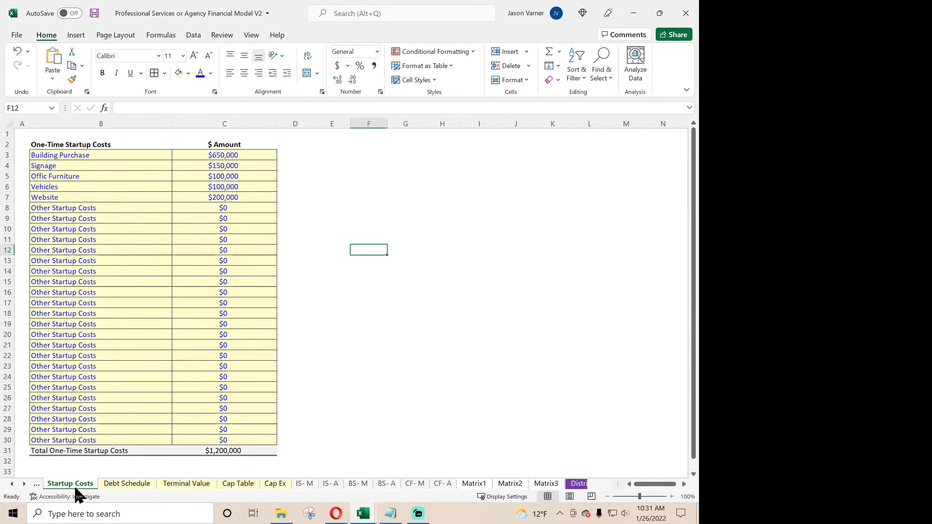
pyautogui.moveTo(58, 155); pyautogui.dragTo(217, 439)
pyautogui.click(154, 73)
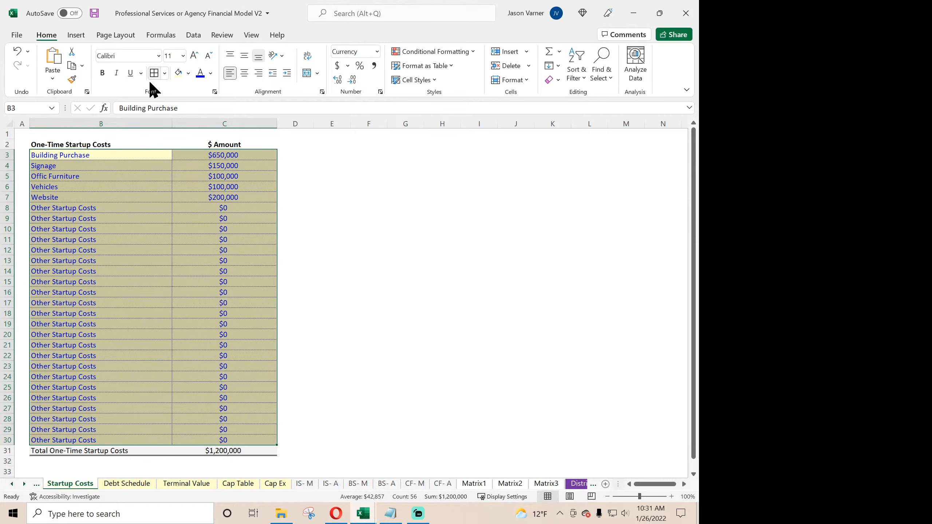
# - Apply All Borders to the fixed running costs in B4:H49 on the Costs sheet and remove the bold formatting from that range
pyautogui.click(12, 484)
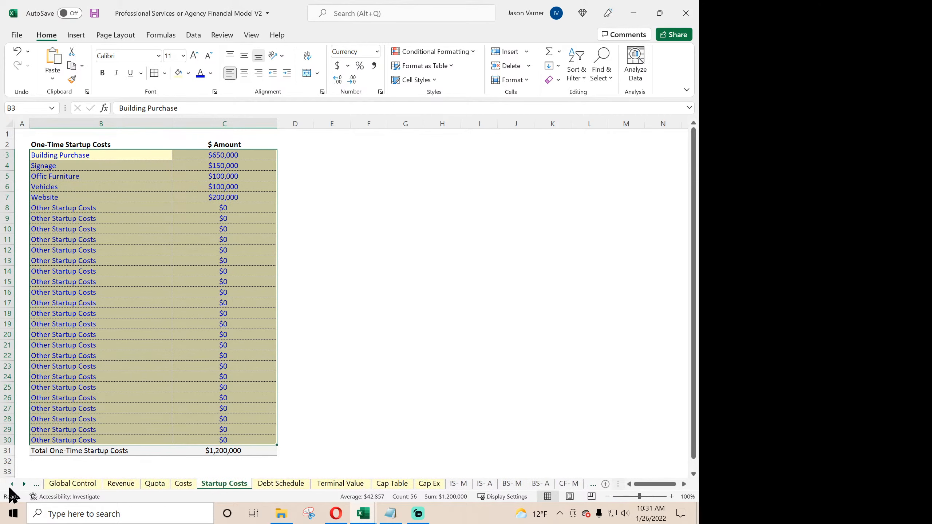
pyautogui.click(211, 484)
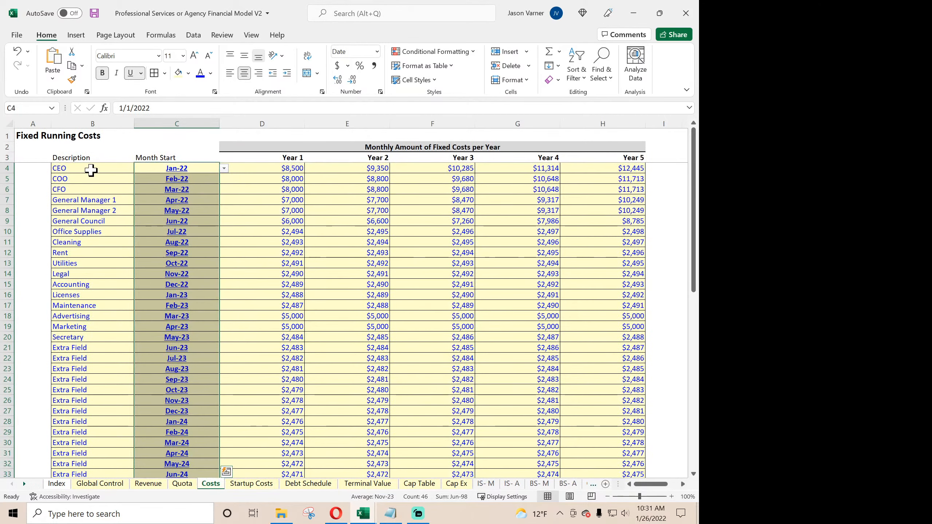
pyautogui.moveTo(90, 170)
pyautogui.mouseDown()
pyautogui.moveTo(589, 223)
pyautogui.moveTo(595, 519)
pyautogui.moveTo(590, 447)
pyautogui.mouseUp()
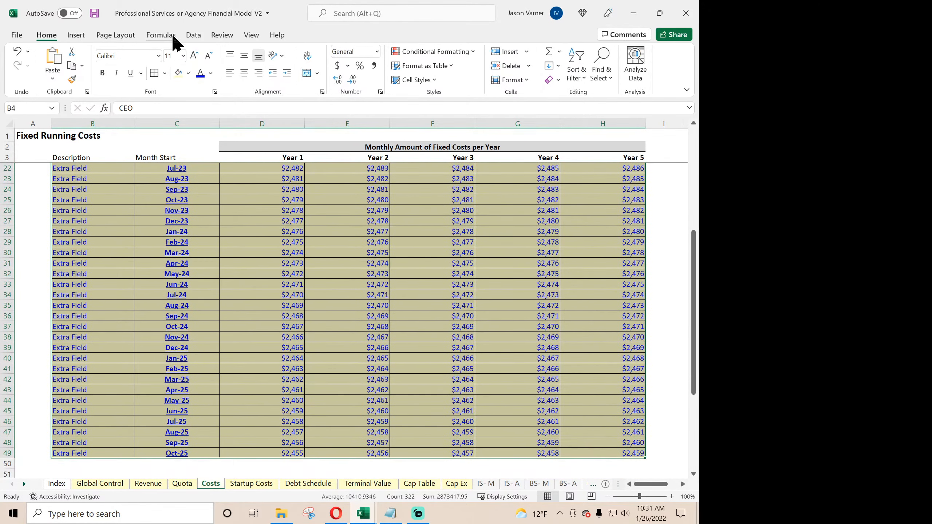
pyautogui.click(156, 74)
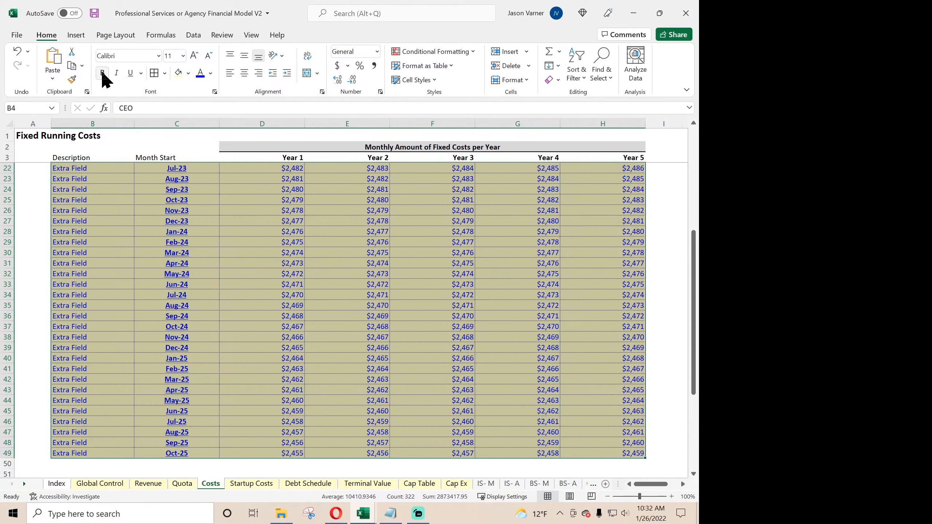
pyautogui.click(179, 221)
pyautogui.scroll(6, 179, 220)
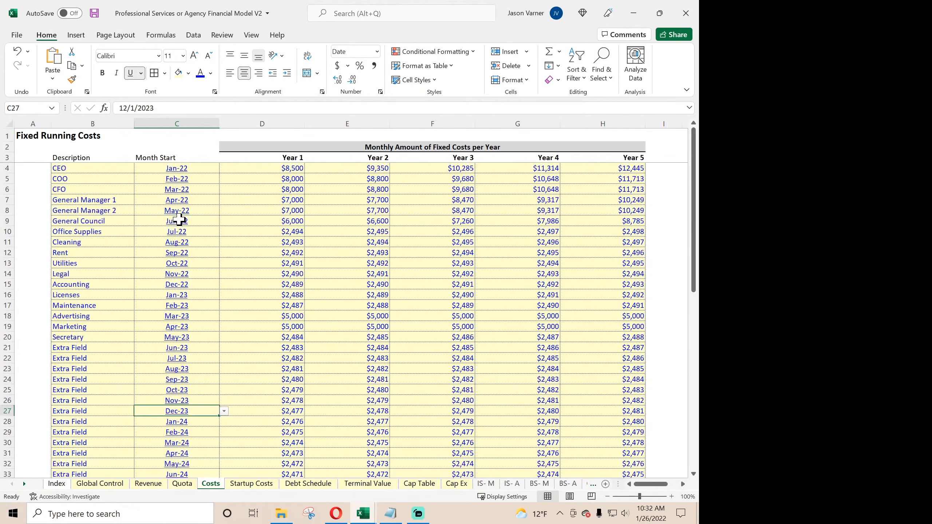
# - Apply All Borders to the quota and billed hours cells C5:F64 on the Quota sheet
pyautogui.click(182, 484)
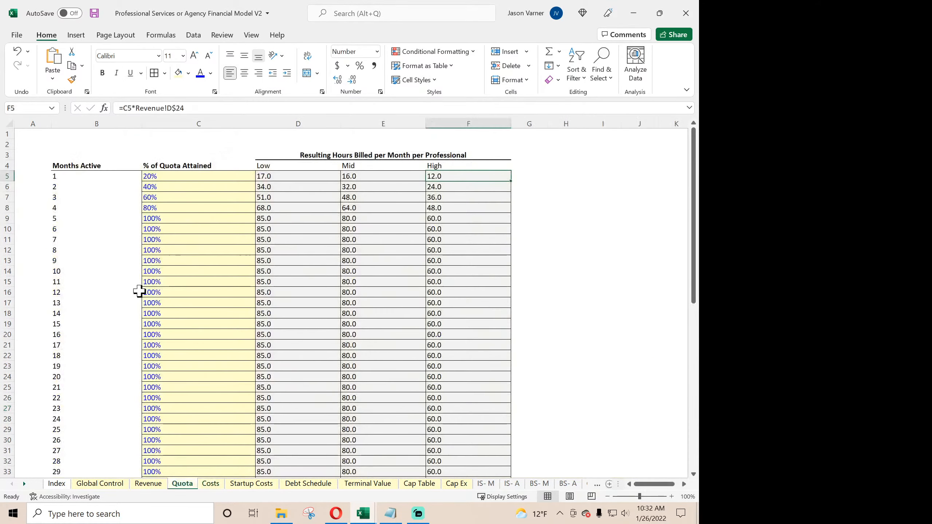
pyautogui.moveTo(166, 176); pyautogui.dragTo(451, 481)
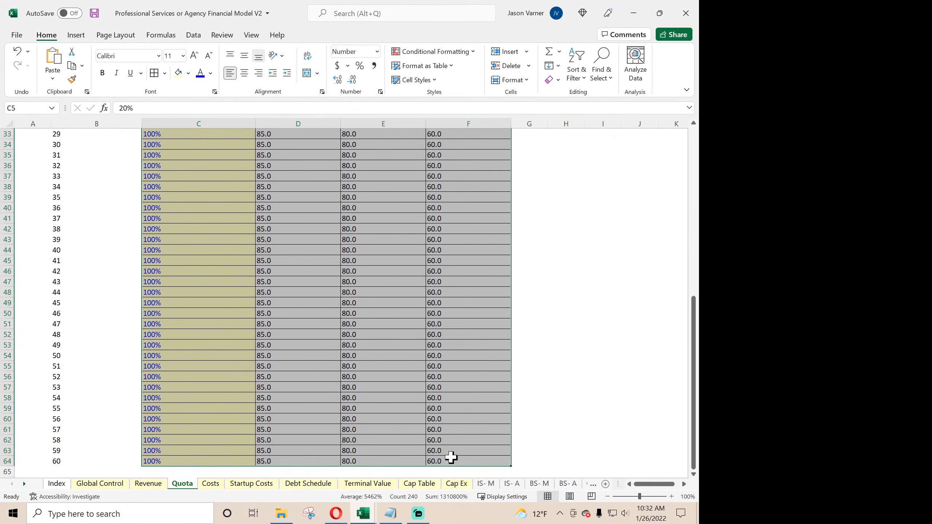
pyautogui.scroll(11, 220, 214)
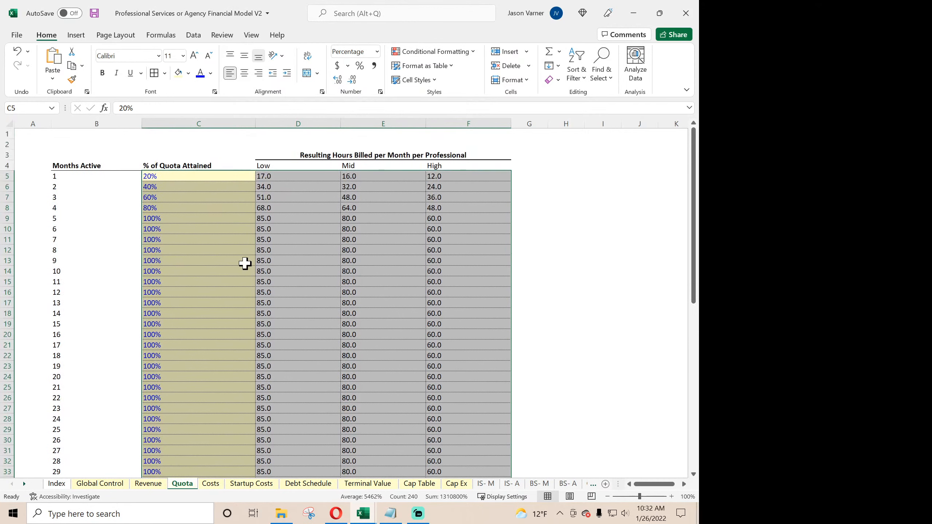
pyautogui.click(243, 262)
# - Apply All Borders to C12:C14, D17:H19, D22:D24, D27:H29 and D33:D35 on the Revenue sheet
pyautogui.click(148, 484)
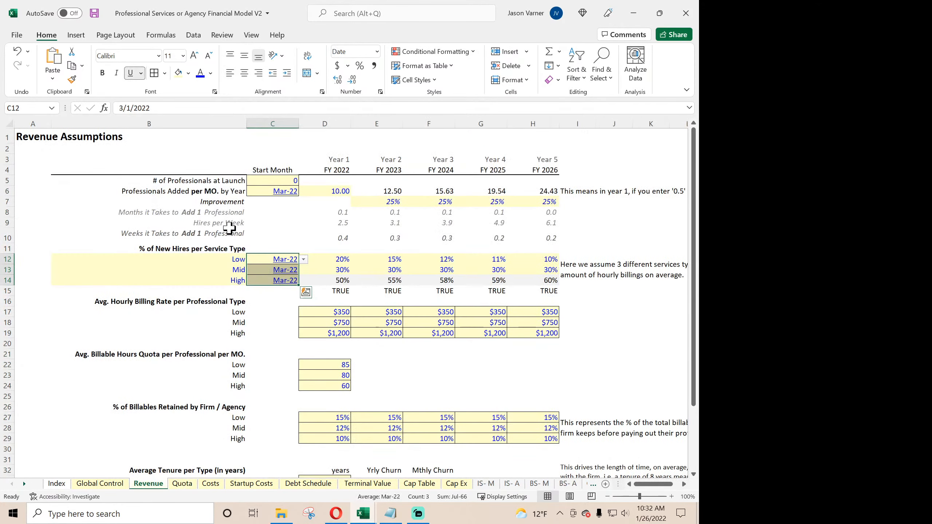
pyautogui.moveTo(280, 180); pyautogui.dragTo(280, 191)
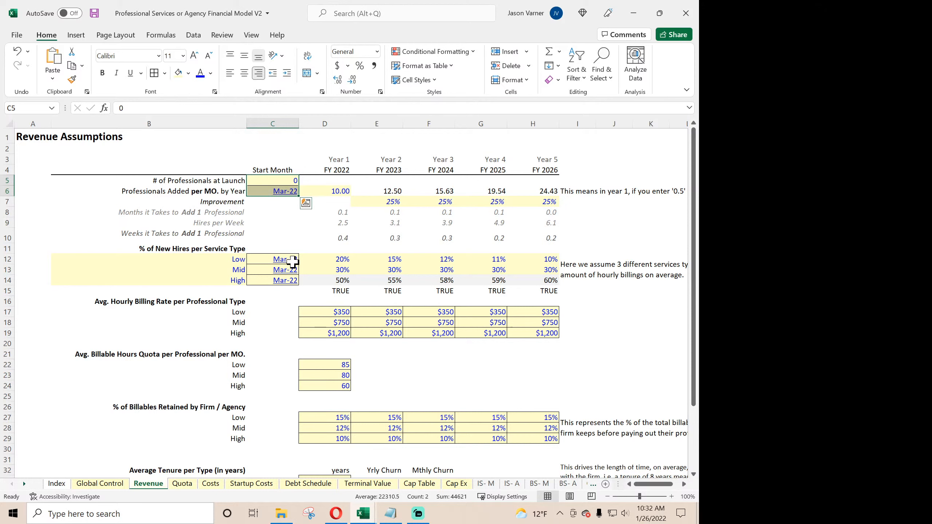
pyautogui.moveTo(288, 260); pyautogui.dragTo(288, 280)
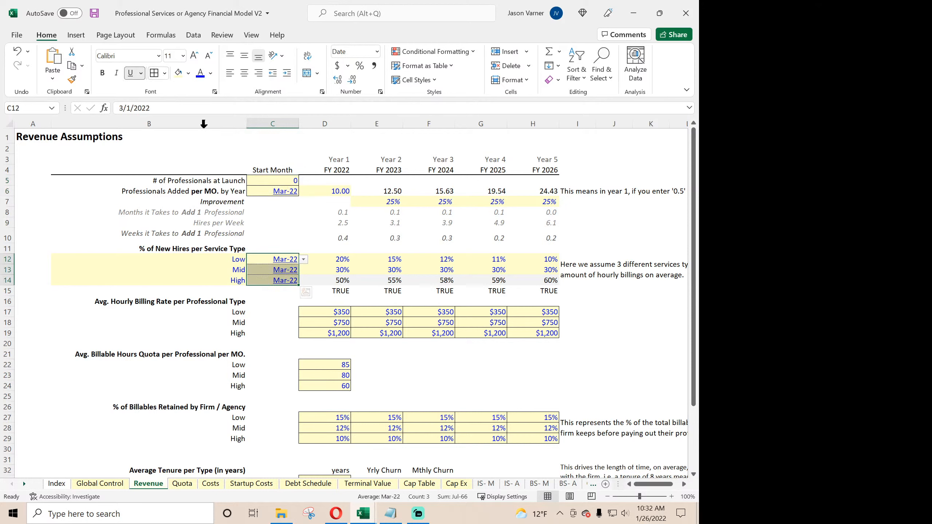
pyautogui.moveTo(326, 310); pyautogui.dragTo(538, 334)
pyautogui.moveTo(352, 364); pyautogui.dragTo(341, 385)
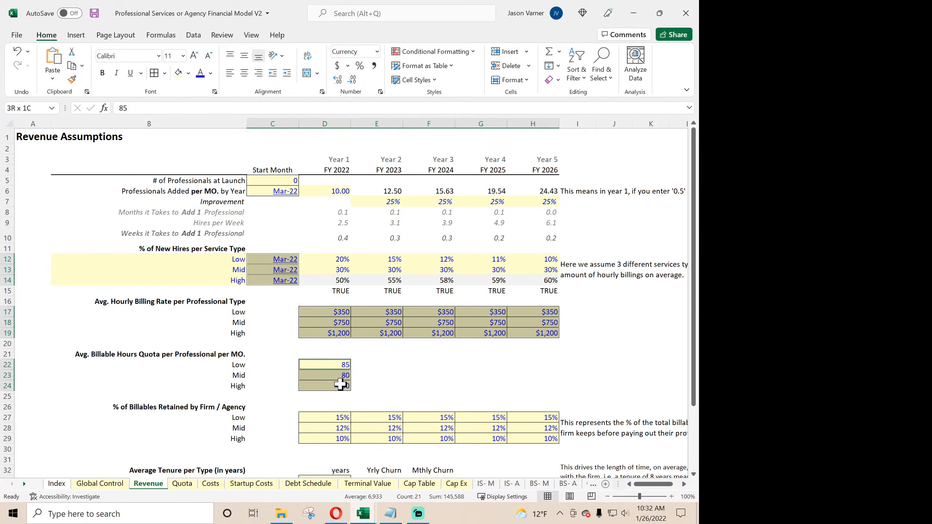
pyautogui.moveTo(340, 418); pyautogui.dragTo(514, 436)
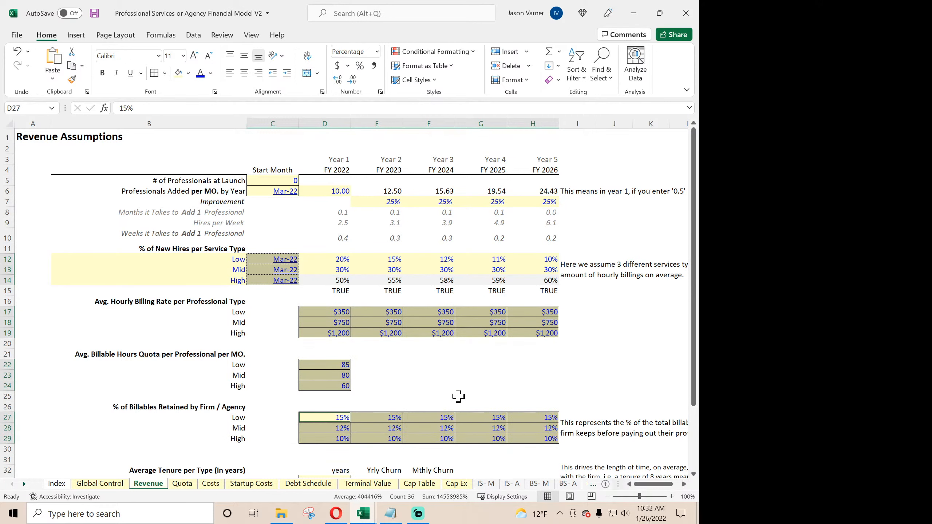
pyautogui.scroll(-4, 451, 386)
pyautogui.moveTo(334, 355); pyautogui.dragTo(330, 377)
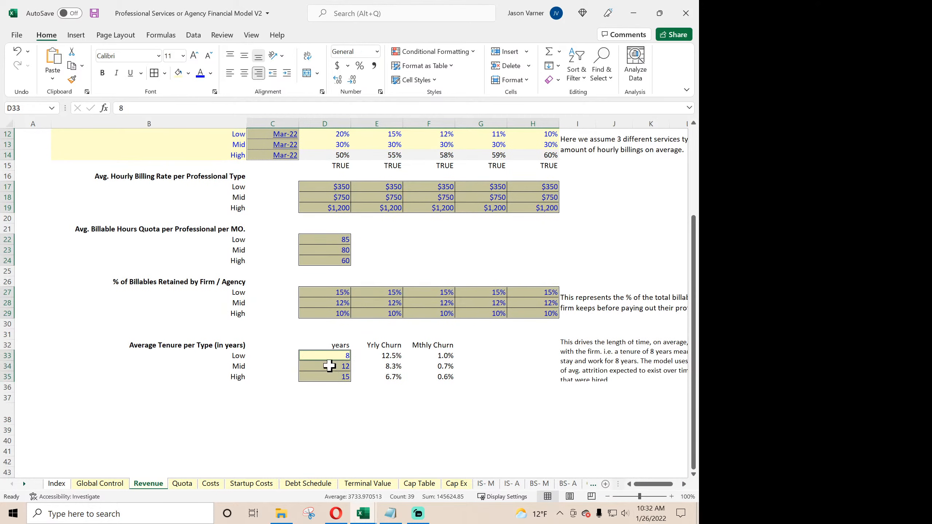
pyautogui.click(121, 282)
pyautogui.scroll(4, 121, 281)
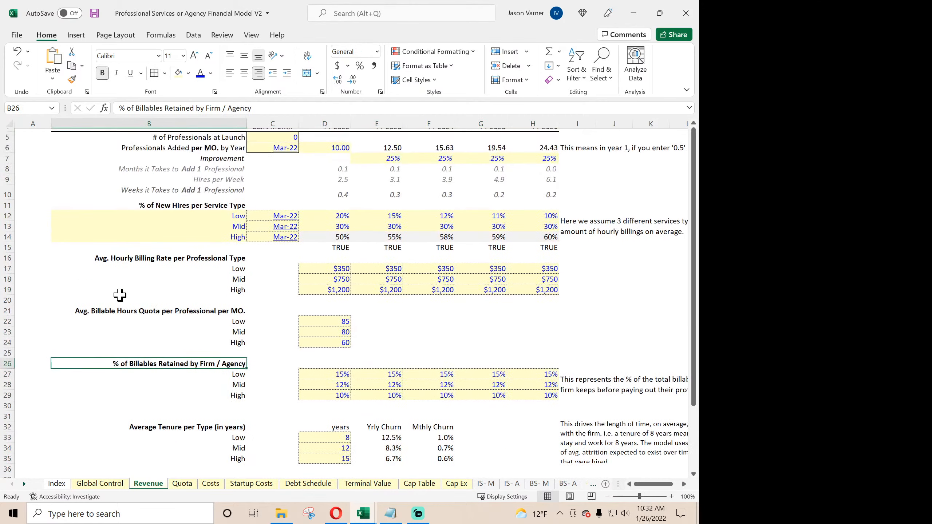
# - Apply All Borders to the service type names in B12:B14 and the start inputs in C5:C6
pyautogui.moveTo(207, 260); pyautogui.dragTo(212, 279)
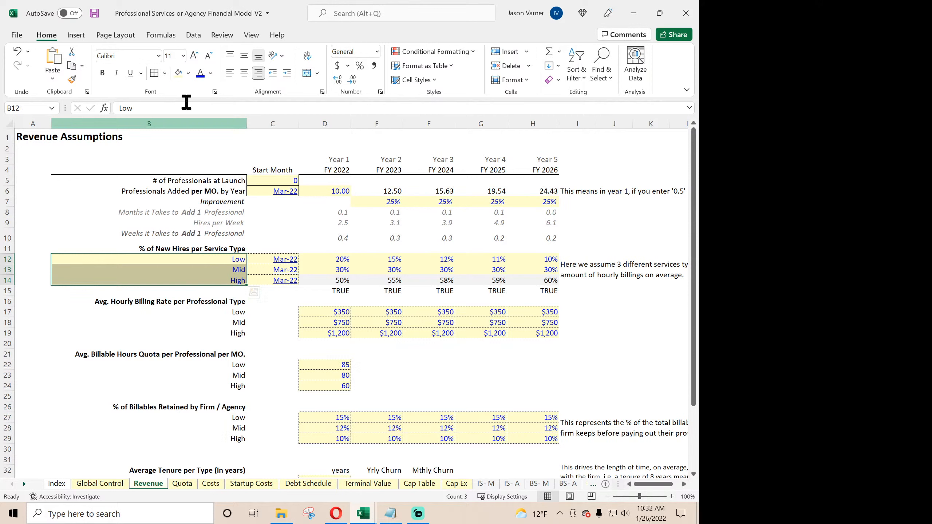
pyautogui.click(154, 73)
pyautogui.moveTo(266, 180); pyautogui.dragTo(271, 191)
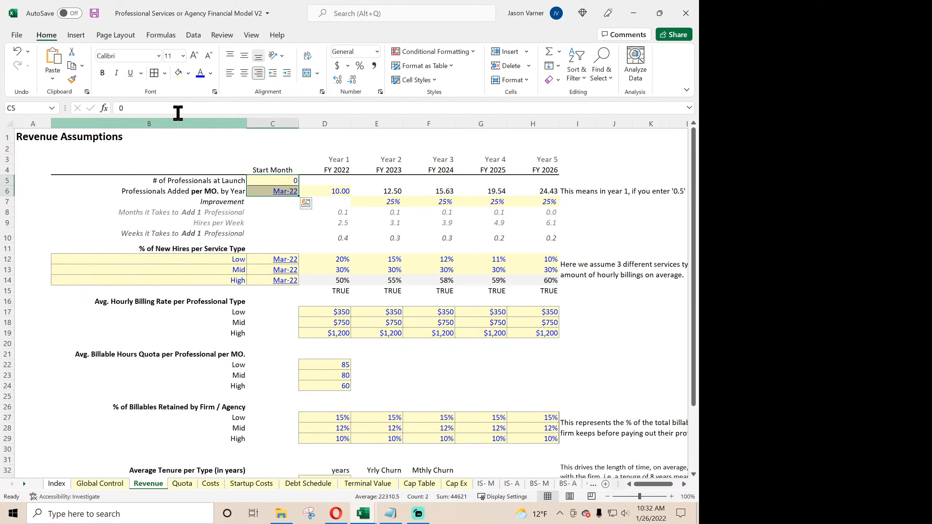
pyautogui.click(153, 73)
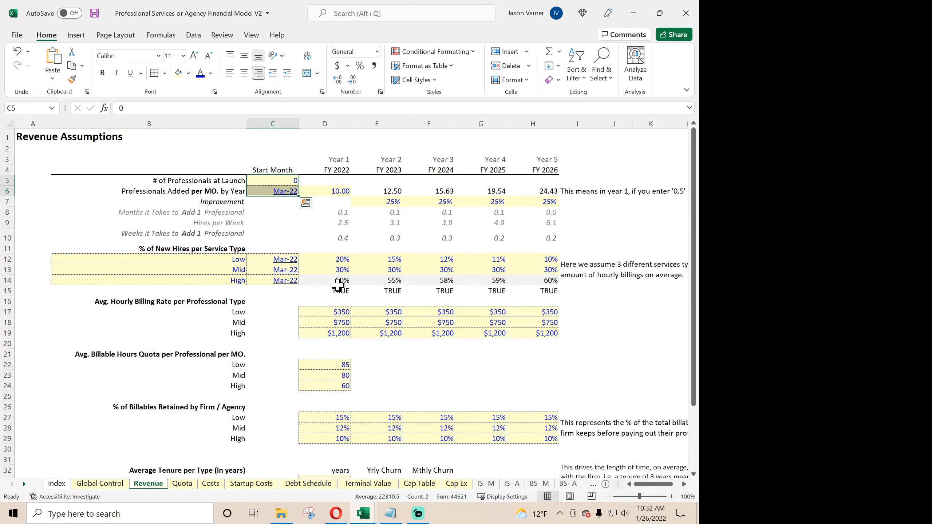
# - Apply a Thick Bottom Border to the Start Month header in C4 and save the workbook
pyautogui.click(270, 173)
pyautogui.click(165, 73)
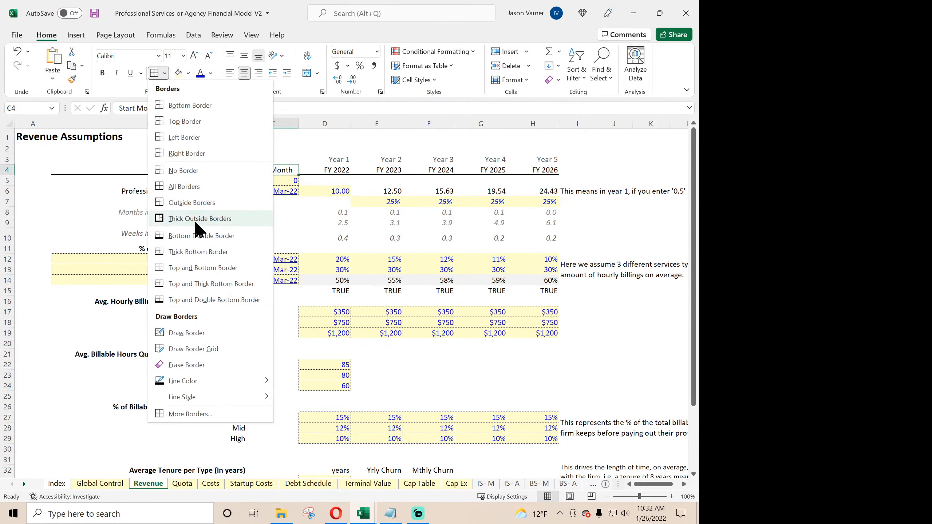
pyautogui.click(202, 252)
pyautogui.click(428, 269)
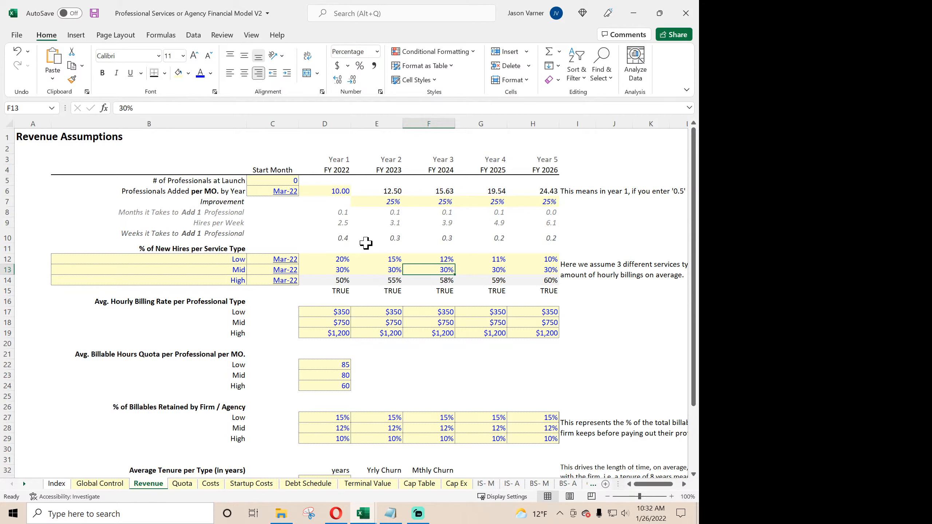
pyautogui.scroll(-3, 342, 323)
pyautogui.scroll(3, 342, 323)
pyautogui.click(94, 13)
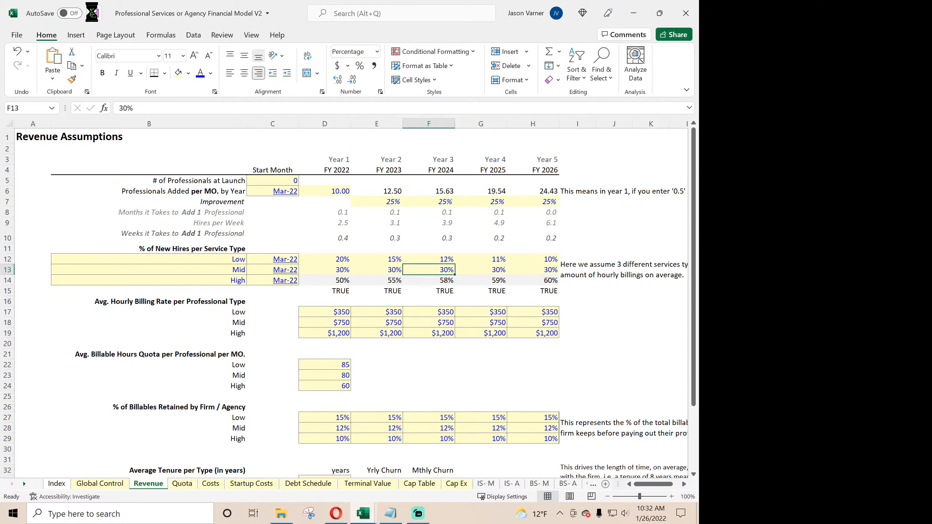
# - Look over the Global Control, Revenue and IS- M sheets, saving the workbook along the way
pyautogui.click(104, 486)
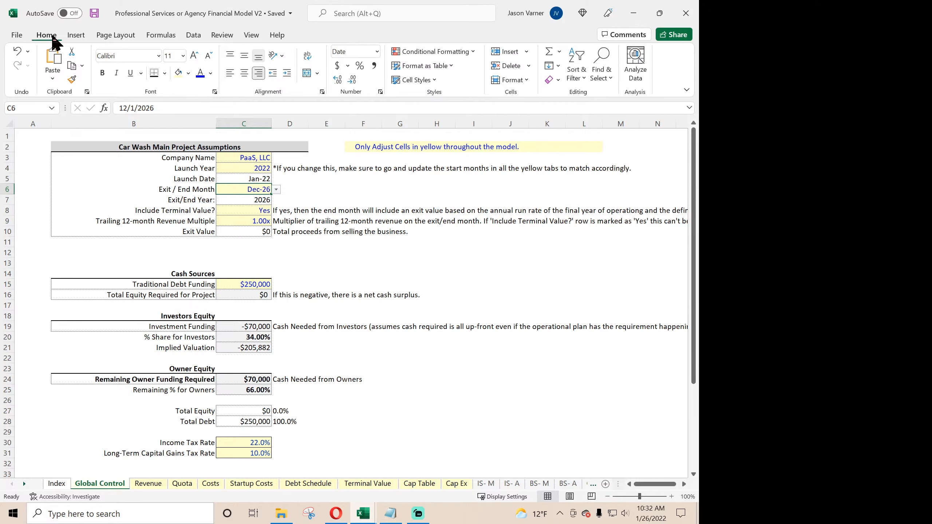
pyautogui.click(94, 15)
pyautogui.click(155, 484)
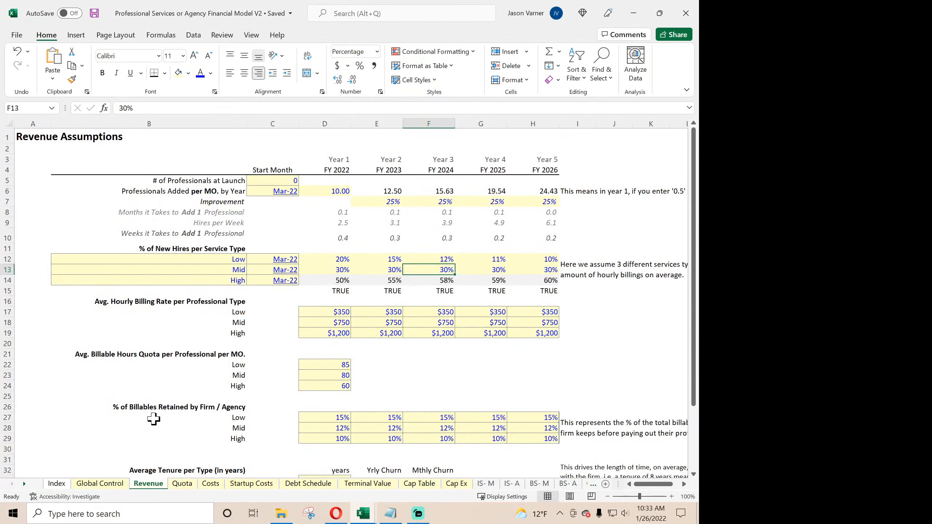
pyautogui.click(480, 483)
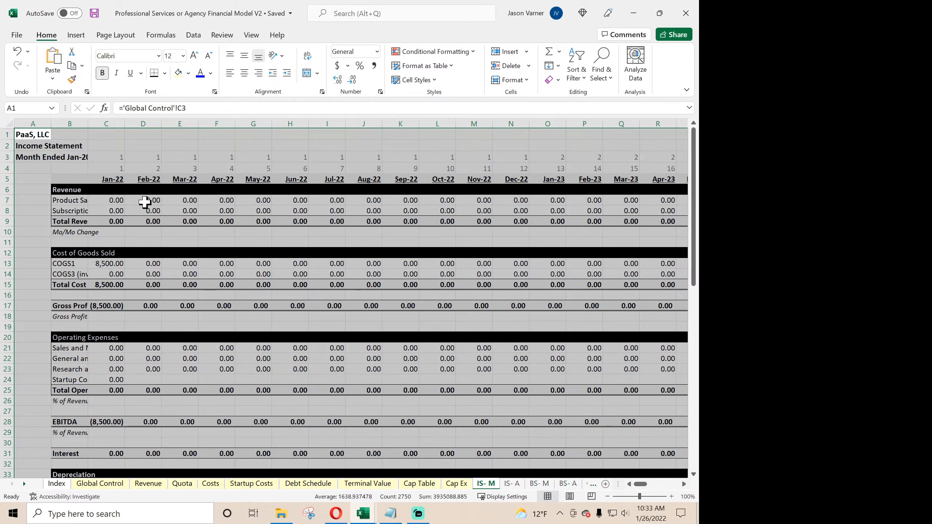
# - Set the Company Name on the Global Control sheet to "Prof. Services, LLC" and autofit column C to it
pyautogui.click(107, 484)
pyautogui.click(243, 161)
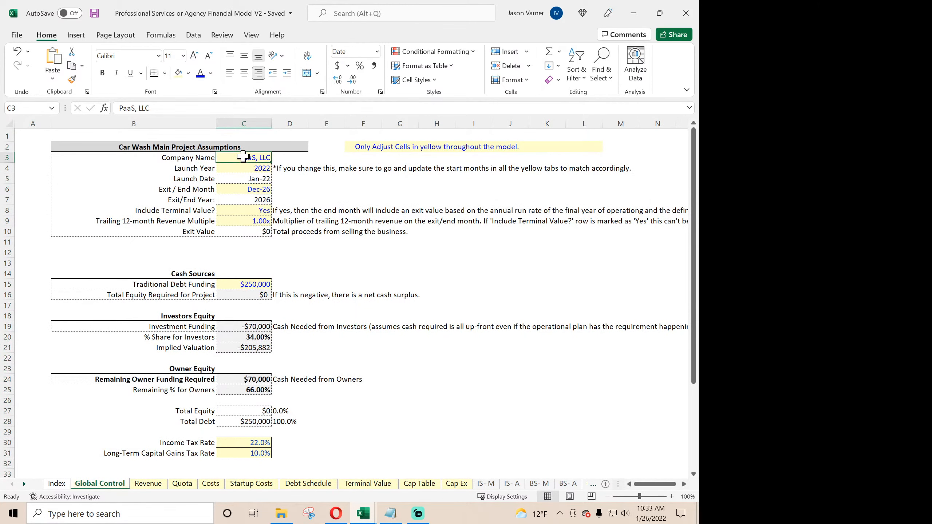
pyautogui.doubleClick(127, 107)
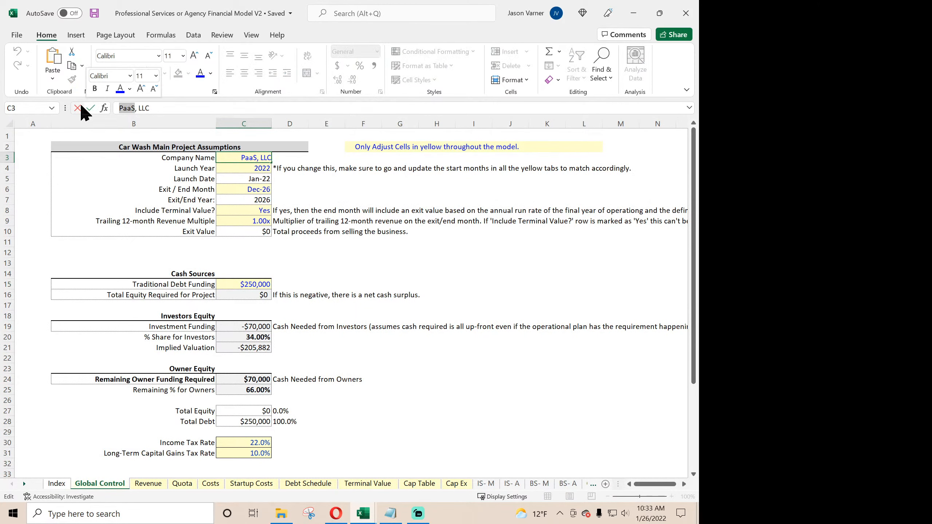
pyautogui.write('Prof. ')
pyautogui.write('Services')
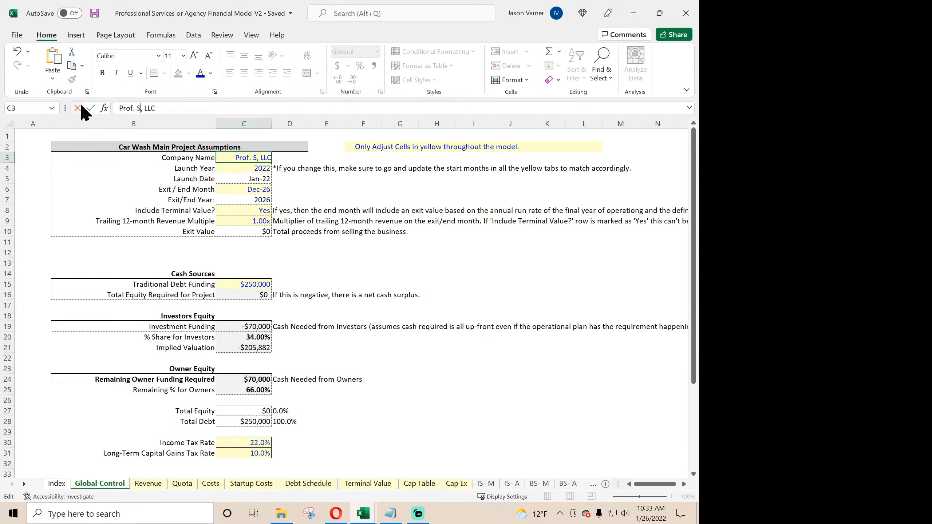
pyautogui.press('Return')
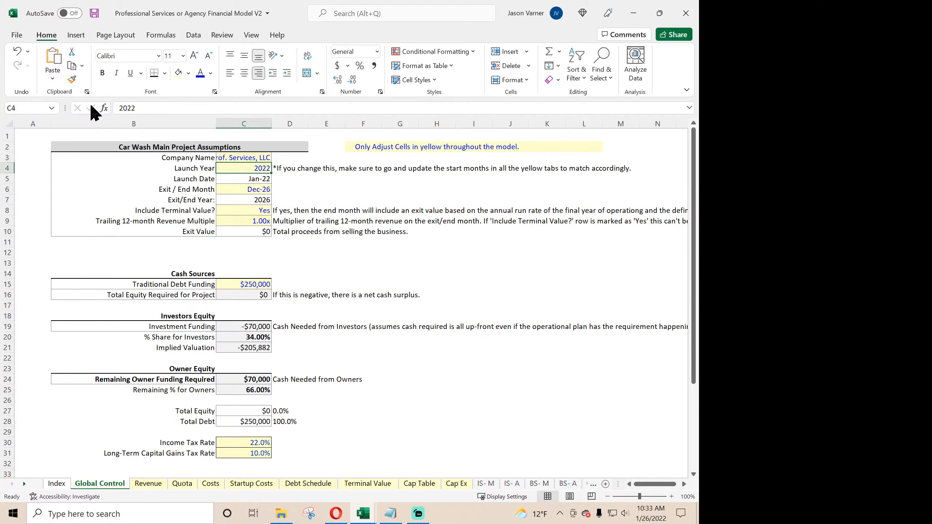
pyautogui.doubleClick(273, 124)
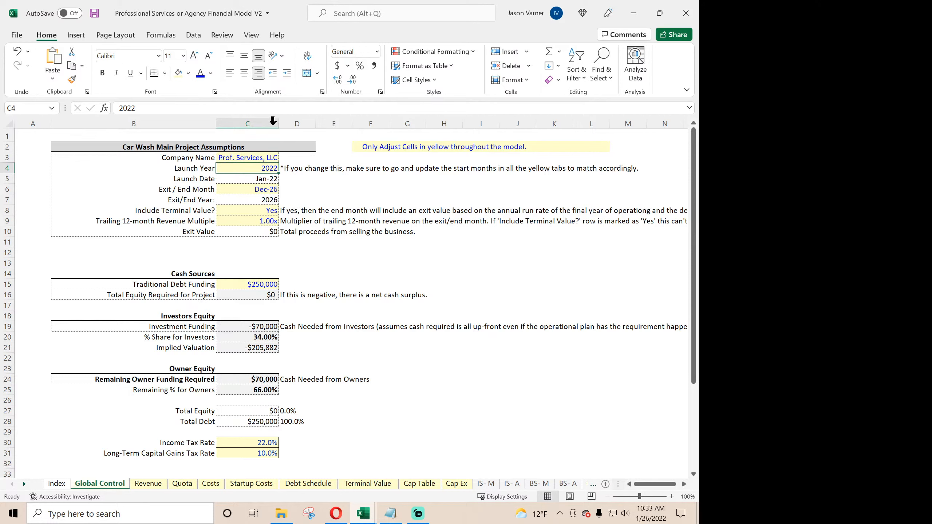
# - Save the workbook and select the Jan-22 product sales cell C7 on the IS- M sheet
pyautogui.click(94, 13)
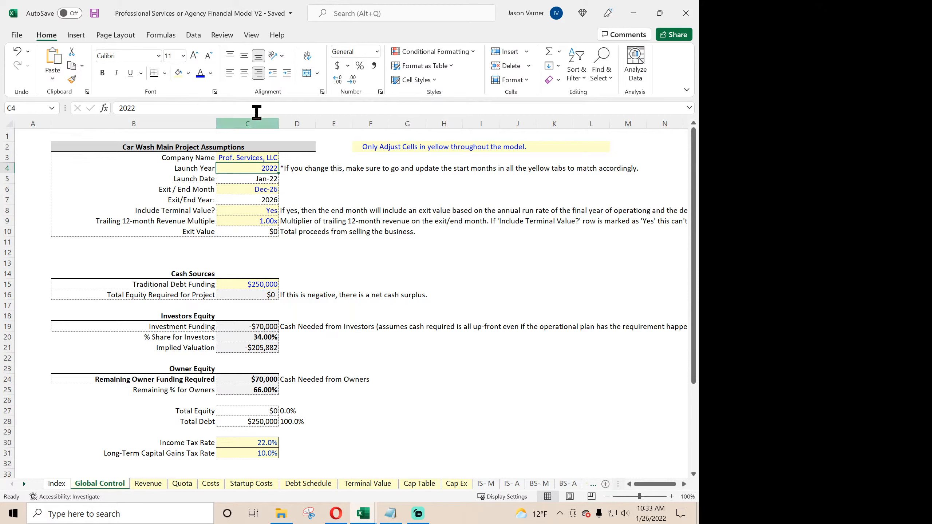
pyautogui.click(95, 14)
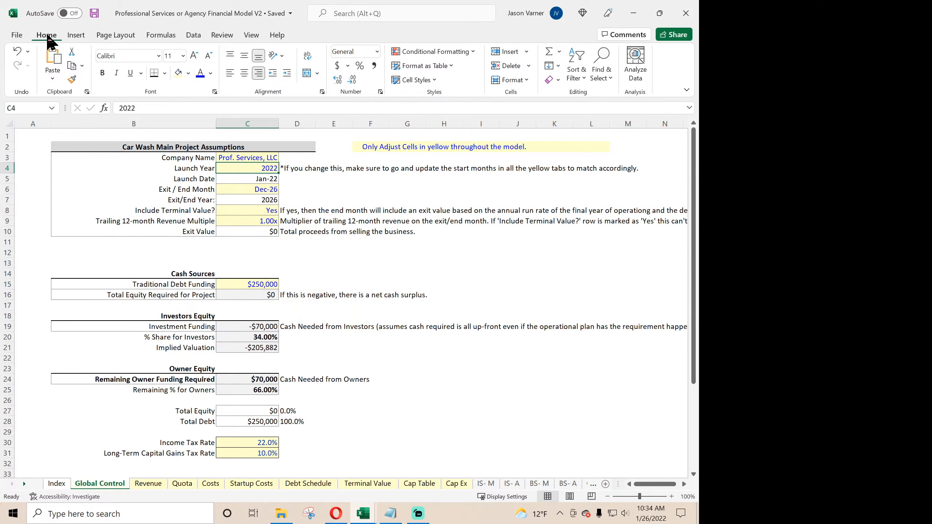
pyautogui.click(94, 14)
pyautogui.click(486, 484)
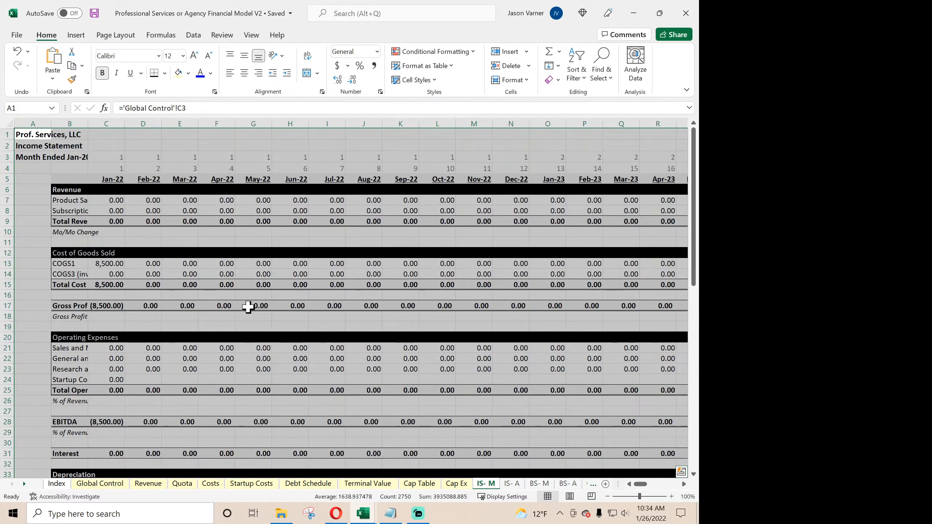
pyautogui.click(114, 202)
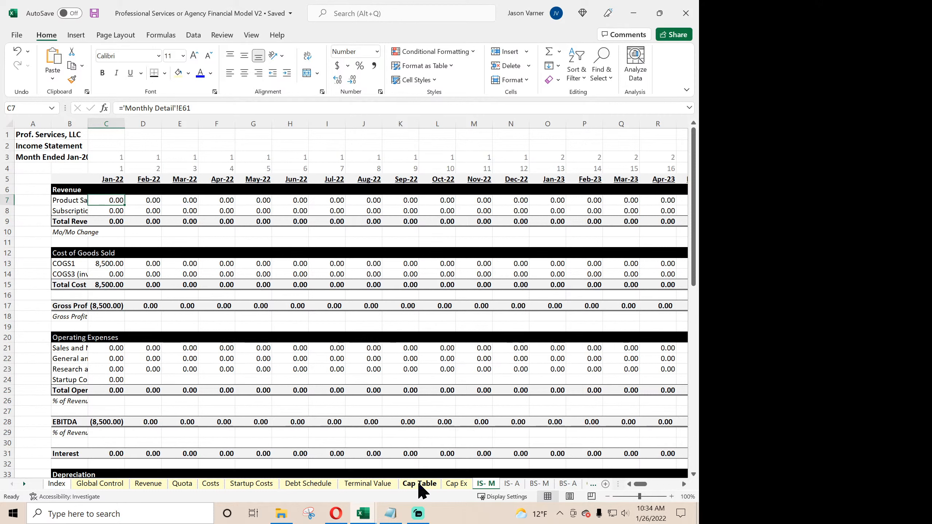
# - Switch to the Opera browser and look over the smarthelping List sales summary and the smarthelping SaaS models page
pyautogui.click(335, 518)
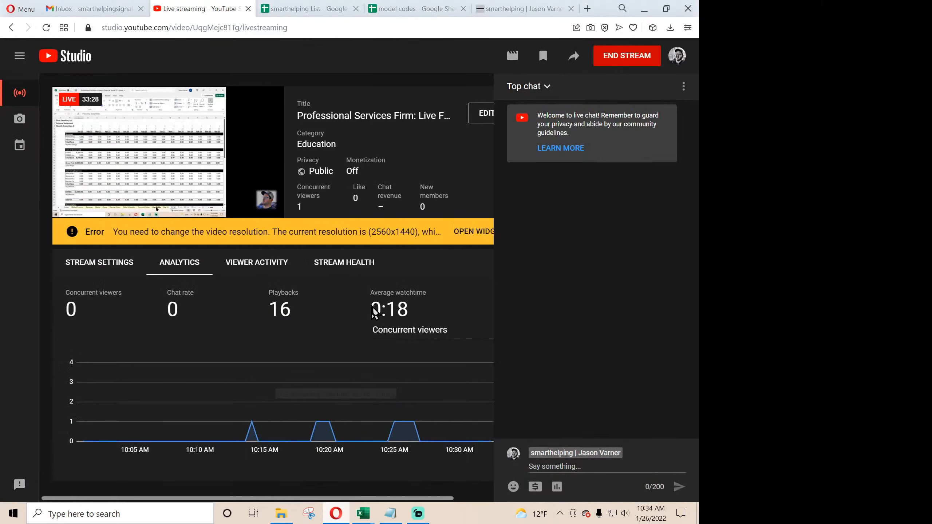
pyautogui.click(301, 12)
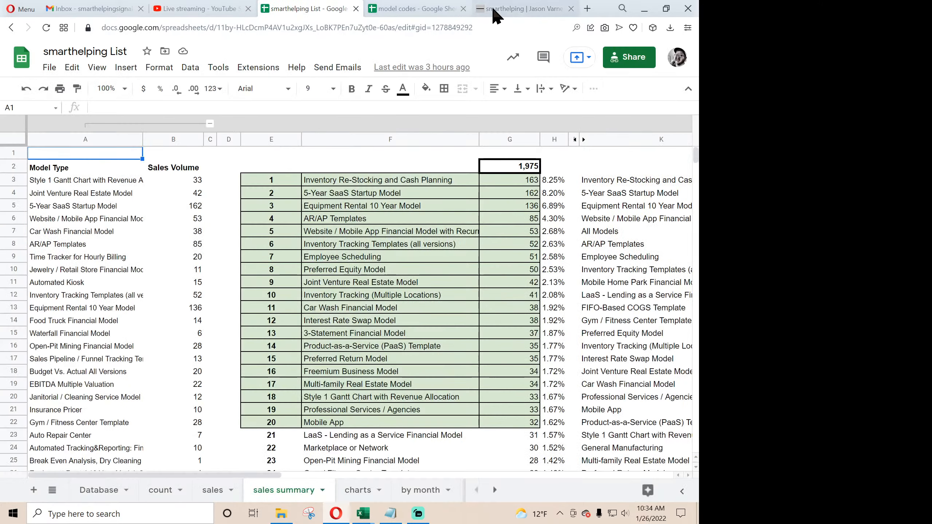
pyautogui.click(498, 11)
pyautogui.scroll(-5, 565, 406)
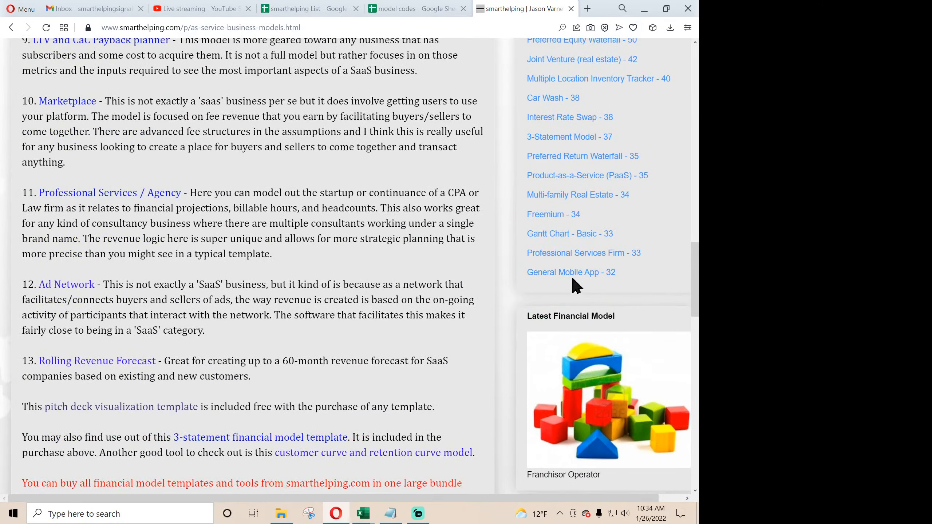
pyautogui.scroll(10, 339, 286)
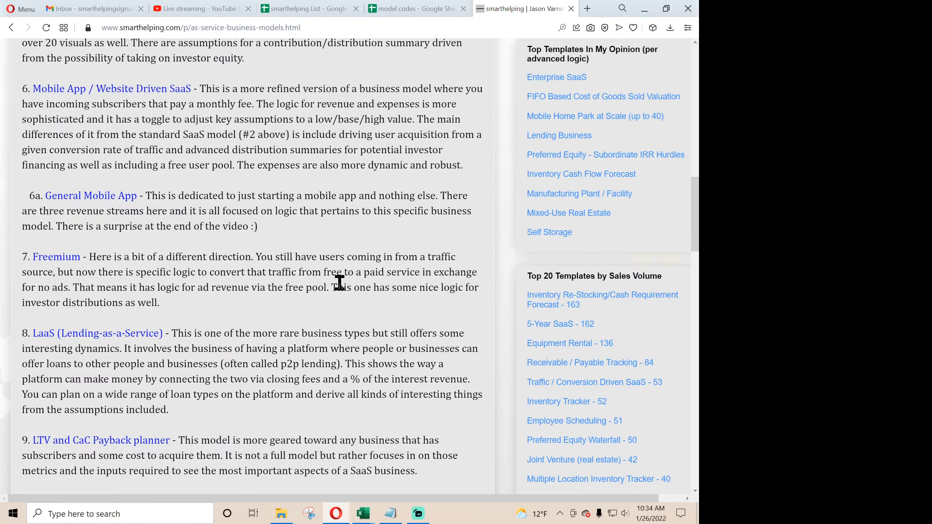
pyautogui.press('Home')
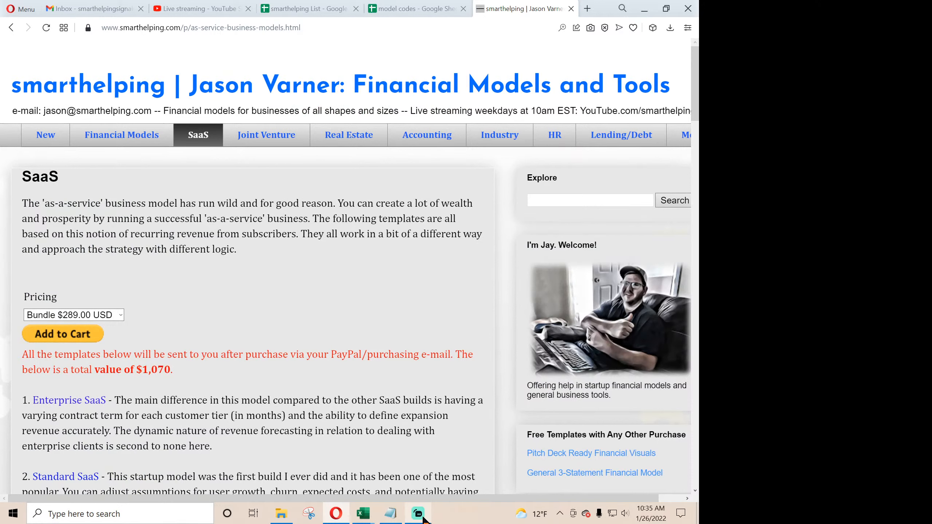
pyautogui.moveTo(424, 518)
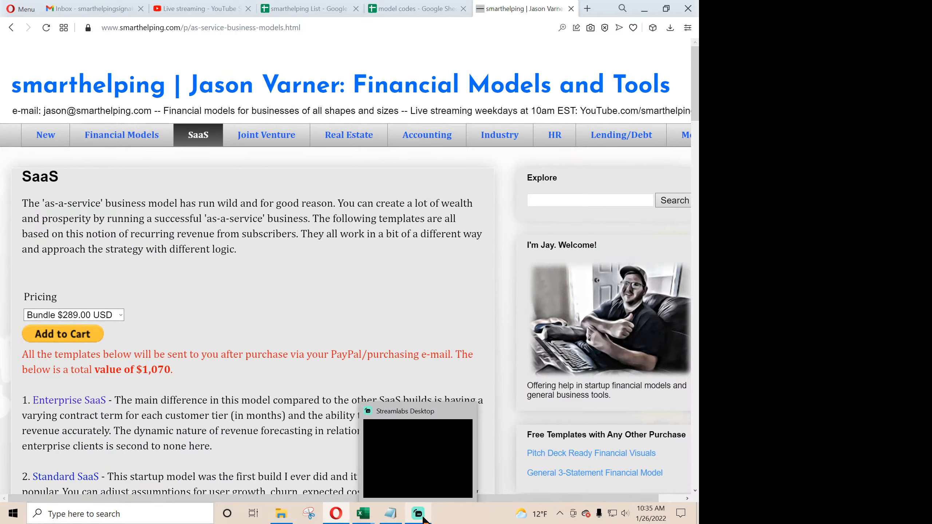